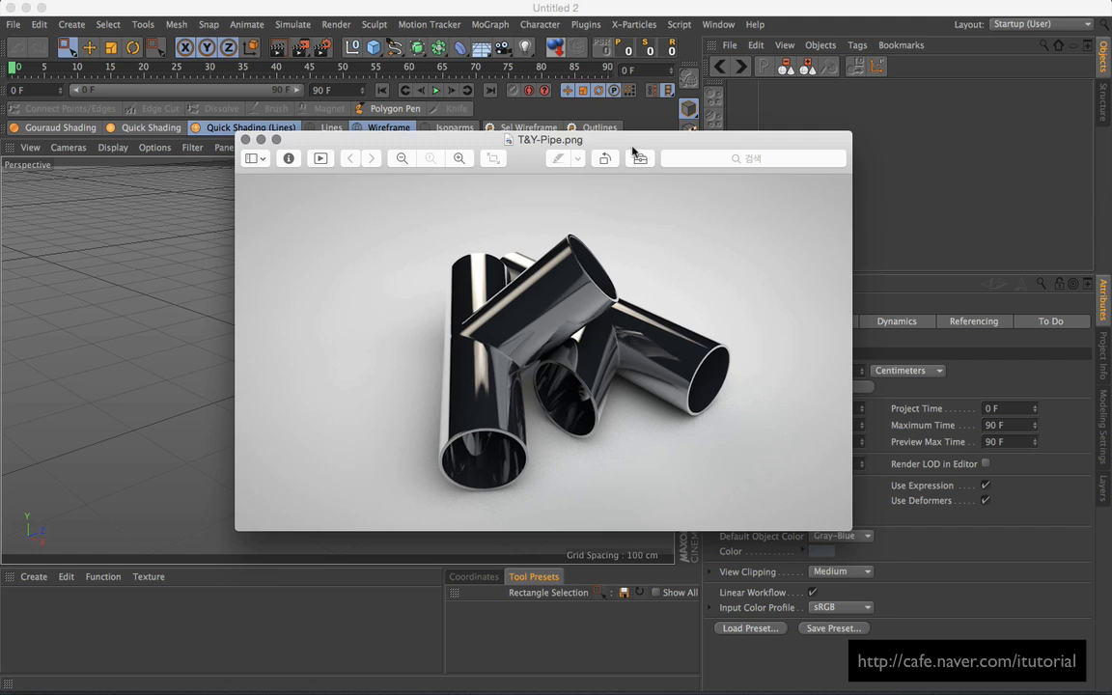
Step: Look over the T&Y-Pipe.png junction render in Preview, then close it
{"action": "left_click_drag", "start_coordinate": [624, 144], "coordinate": [627, 150]}
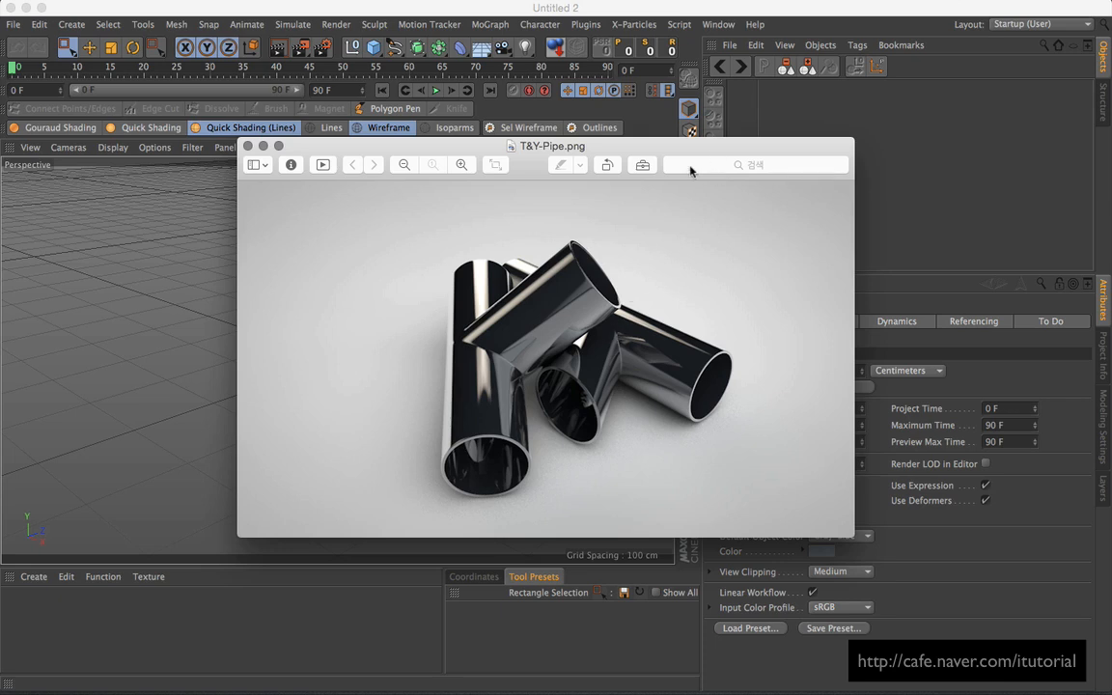
{"action": "left_click_drag", "start_coordinate": [689, 152], "coordinate": [702, 168]}
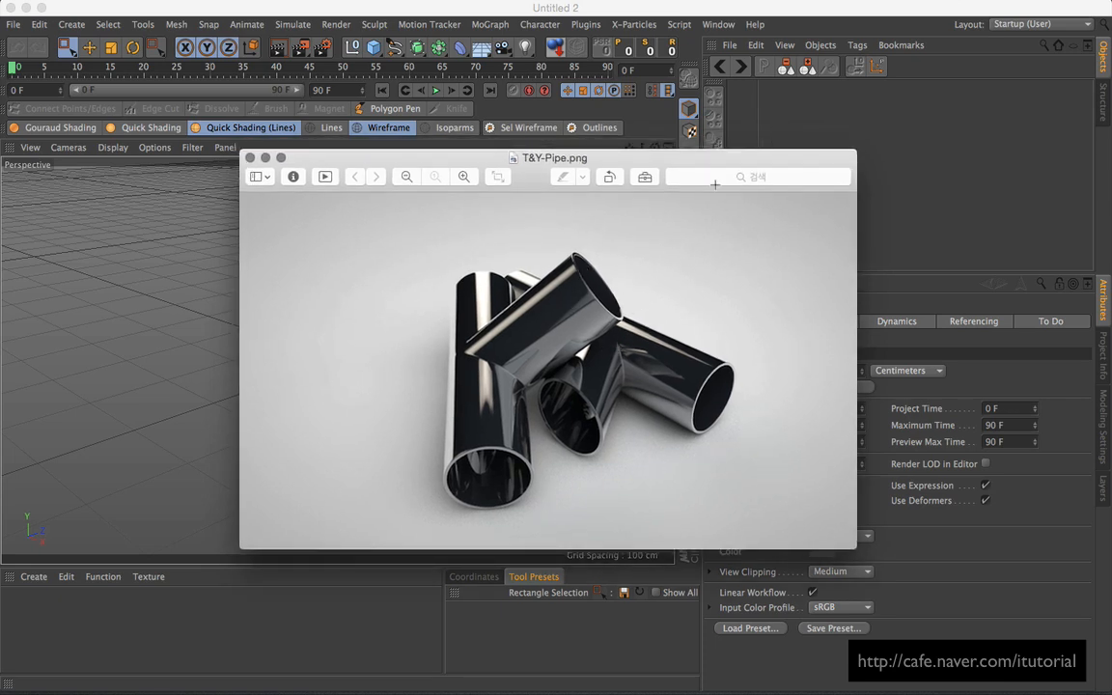
{"action": "mouse_move", "coordinate": [676, 176]}
{"action": "left_mouse_down"}
{"action": "mouse_move", "coordinate": [677, 196]}
{"action": "mouse_move", "coordinate": [676, 184]}
{"action": "left_mouse_up"}
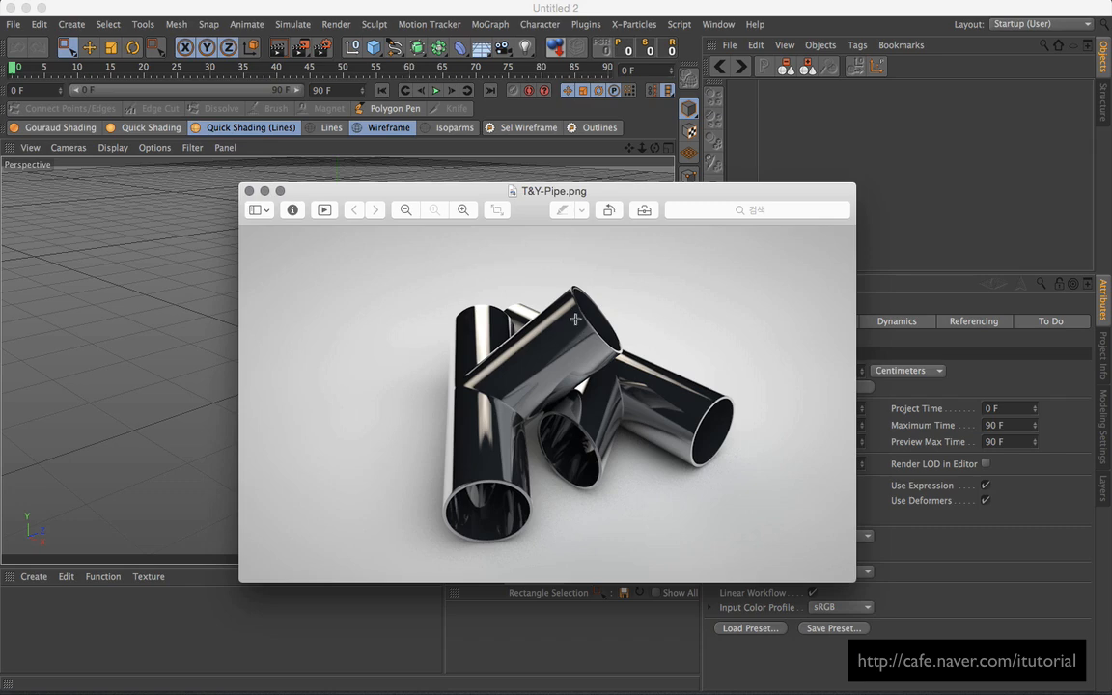
{"action": "left_click", "coordinate": [782, 139]}
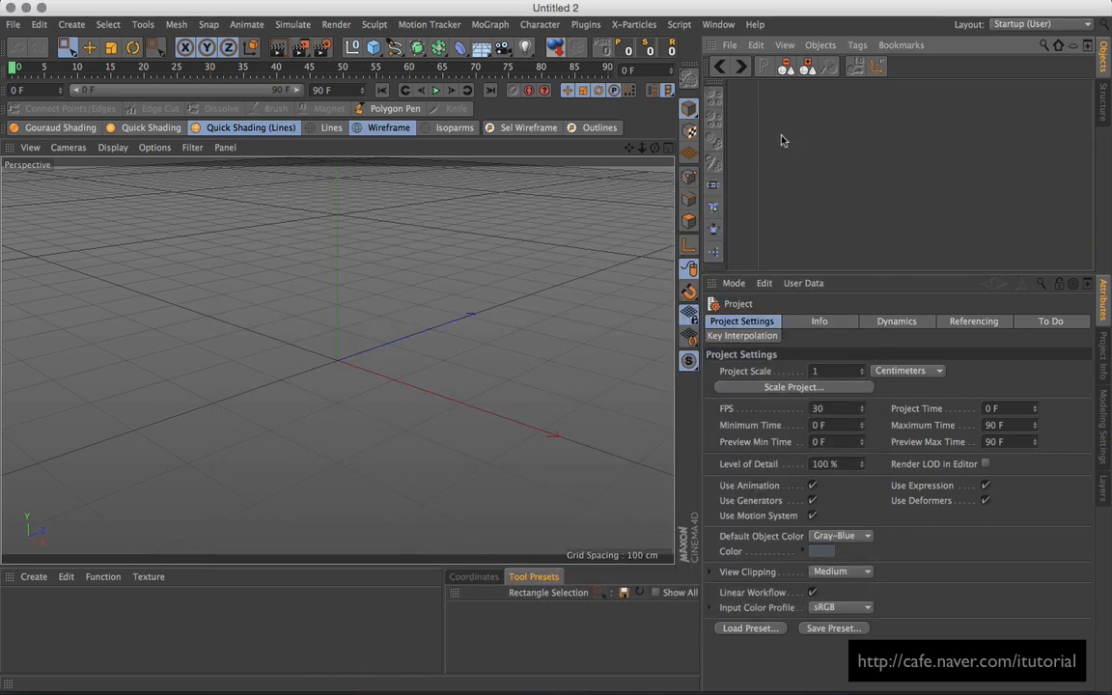
Step: Add a Cylinder primitive and remove its end caps
{"action": "left_click_drag", "start_coordinate": [410, 318], "coordinate": [460, 325], "text": "alt"}
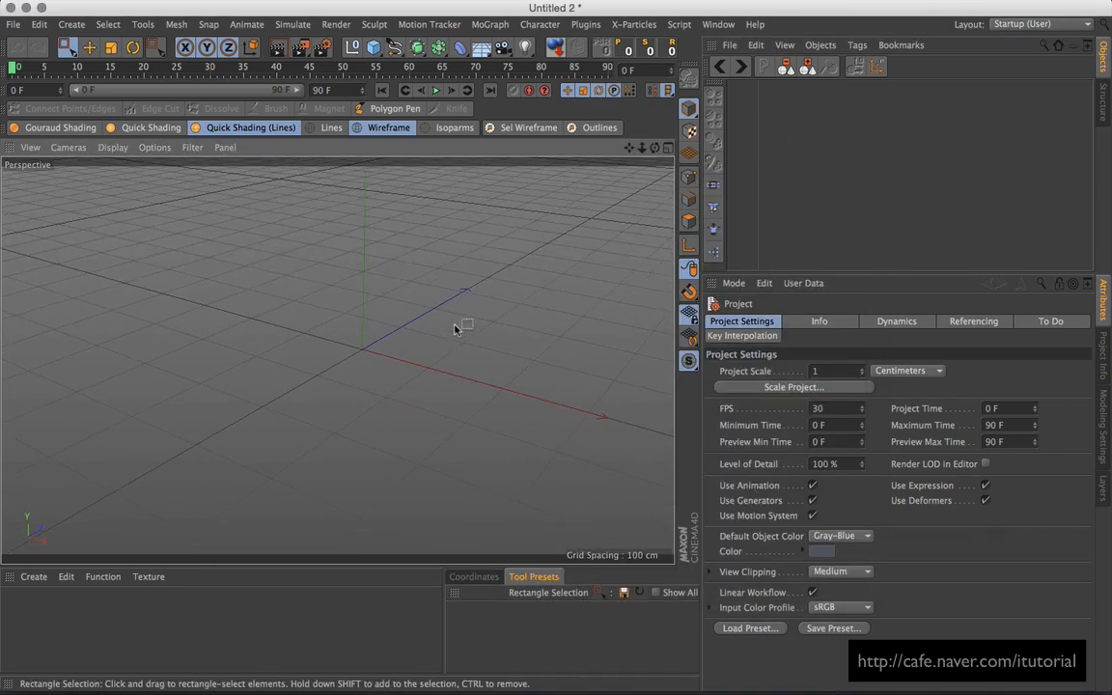
{"action": "left_click", "coordinate": [373, 46]}
{"action": "left_click", "coordinate": [664, 69]}
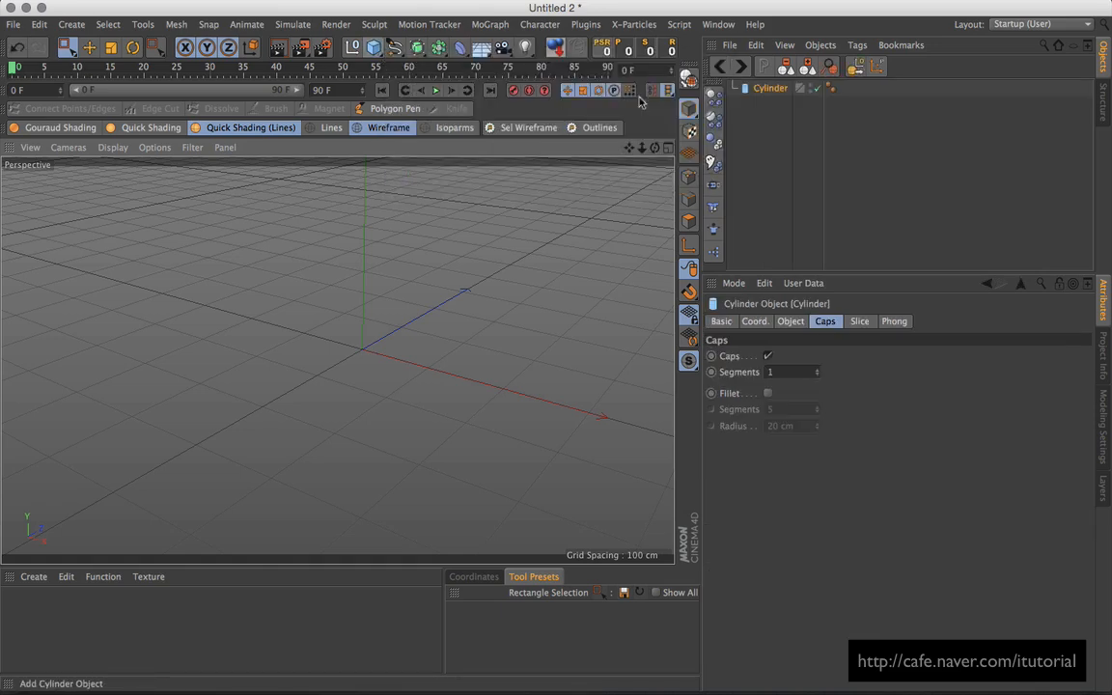
{"action": "left_click_drag", "start_coordinate": [461, 348], "coordinate": [502, 343], "text": "alt"}
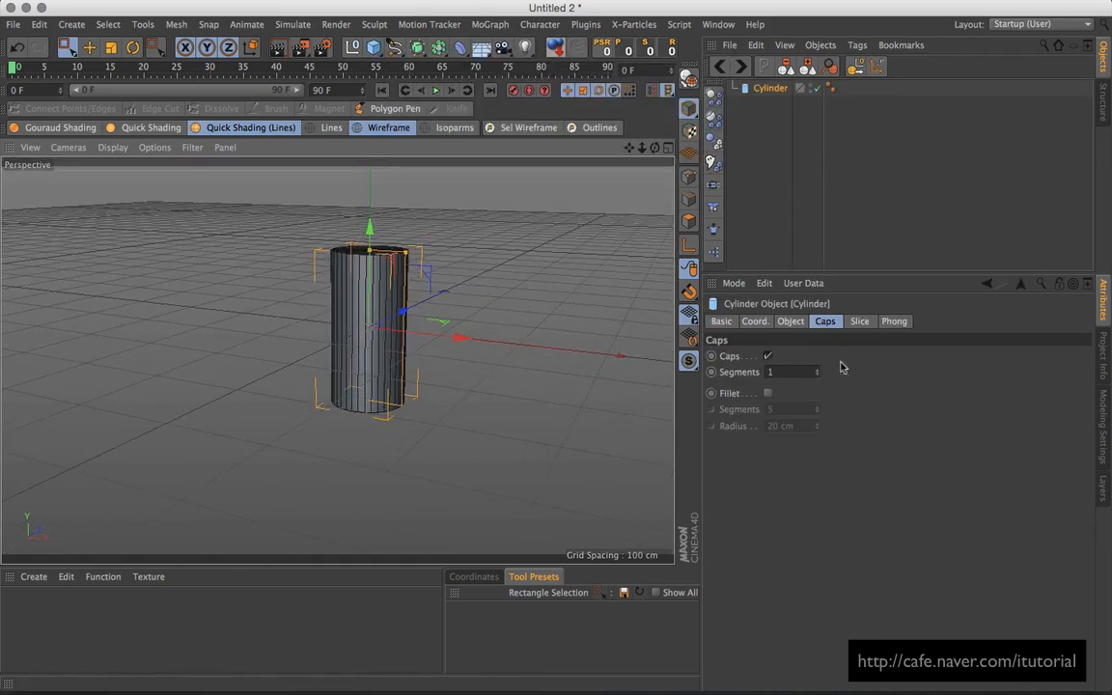
{"action": "left_click", "coordinate": [767, 355]}
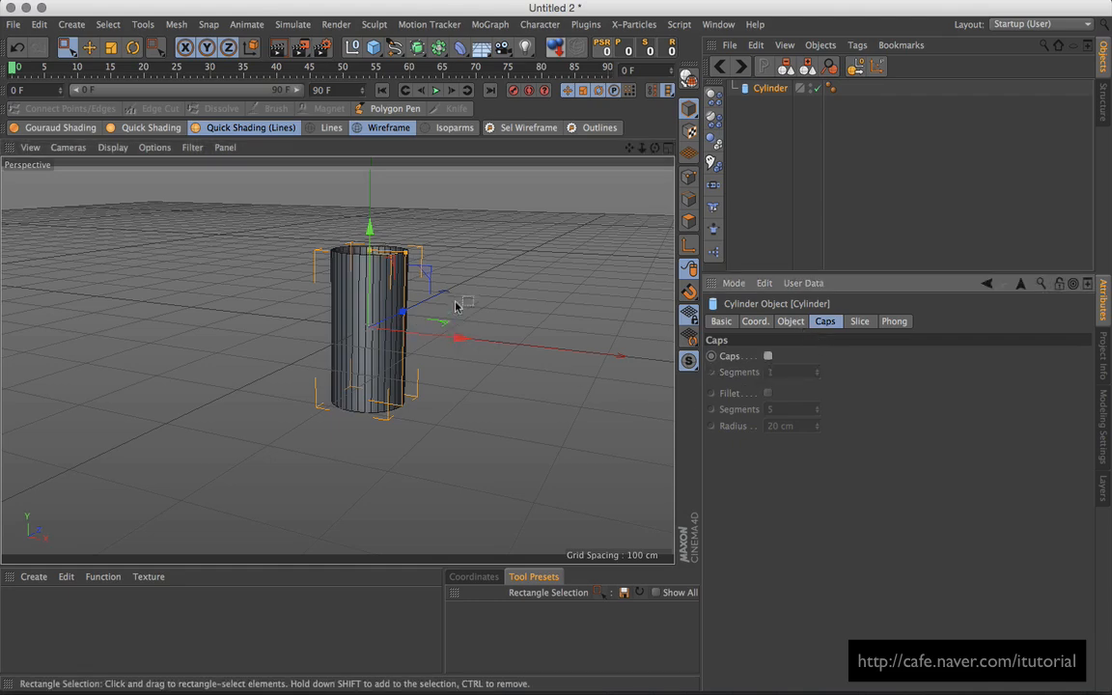
Step: Orient the cylinder along +X and set its height to 344.936 cm
{"action": "left_click_drag", "start_coordinate": [459, 305], "coordinate": [731, 347], "text": "alt"}
{"action": "left_click", "coordinate": [790, 320]}
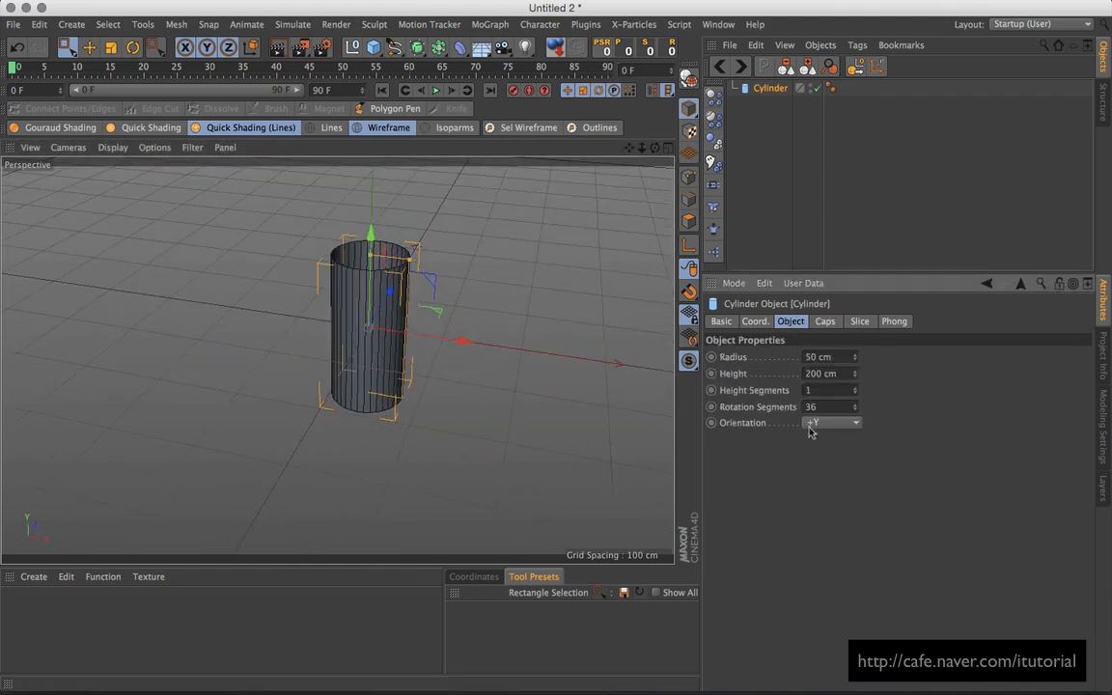
{"action": "left_click", "coordinate": [816, 422]}
{"action": "left_click", "coordinate": [837, 441]}
{"action": "left_click_drag", "start_coordinate": [427, 368], "coordinate": [320, 392], "text": "alt"}
{"action": "left_click_drag", "start_coordinate": [410, 375], "coordinate": [357, 385]}
{"action": "left_click_drag", "start_coordinate": [451, 384], "coordinate": [403, 361], "text": "alt"}
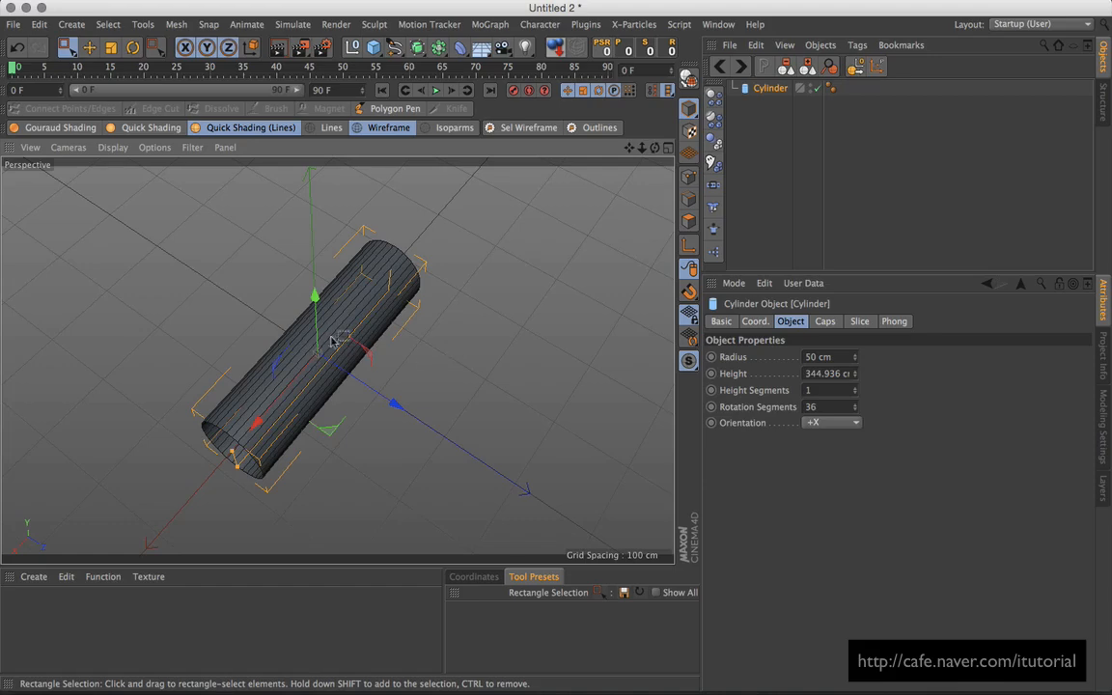
Step: Raise the cylinder's height segments to 2
{"action": "left_click", "coordinate": [854, 387]}
{"action": "left_click_drag", "start_coordinate": [579, 391], "coordinate": [491, 377], "text": "alt"}
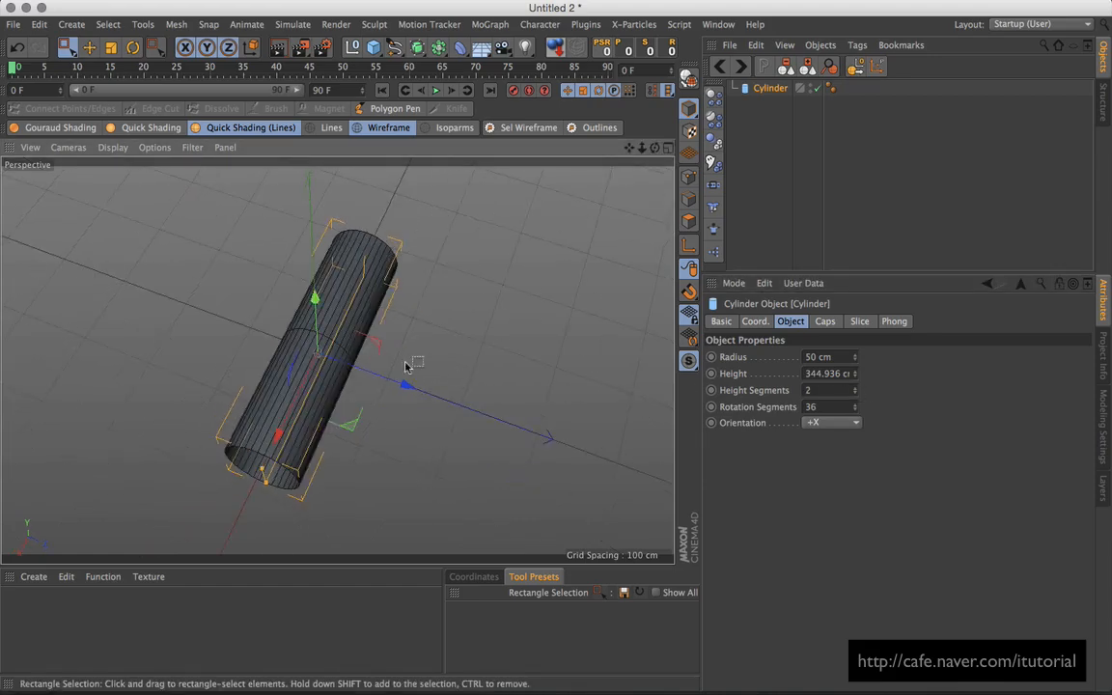
{"action": "left_click_drag", "start_coordinate": [407, 367], "coordinate": [414, 323], "text": "alt"}
{"action": "right_click_drag", "start_coordinate": [414, 323], "coordinate": [439, 318], "text": "alt"}
{"action": "left_click_drag", "start_coordinate": [439, 317], "coordinate": [368, 330], "text": "alt"}
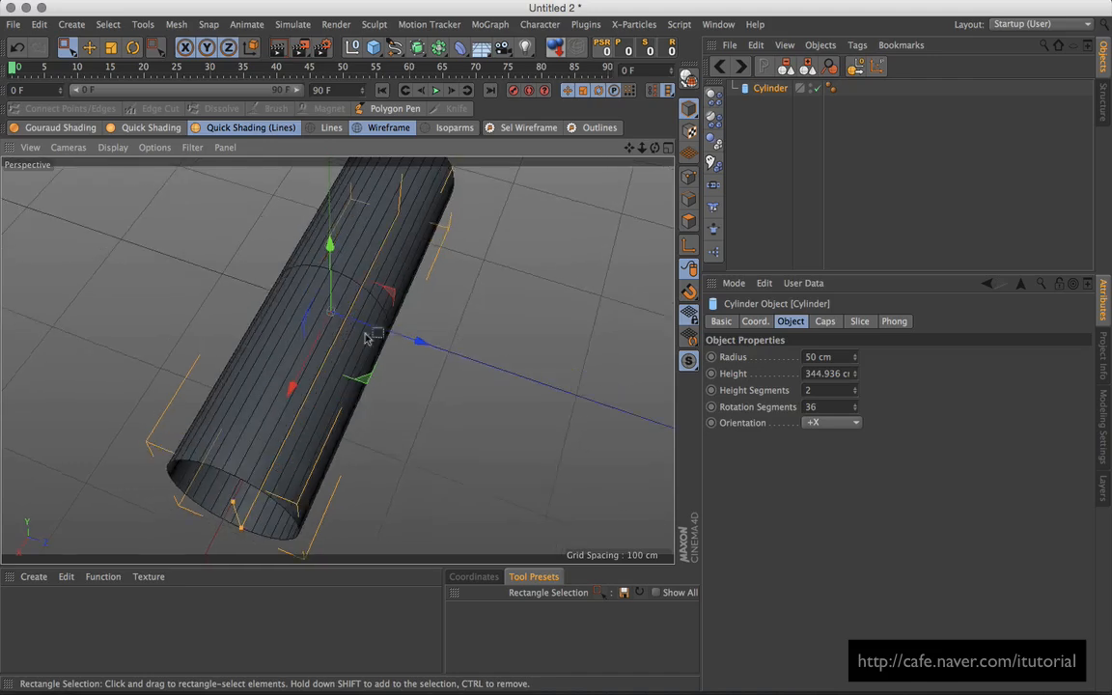
{"action": "left_click_drag", "start_coordinate": [455, 361], "coordinate": [453, 298], "text": "alt"}
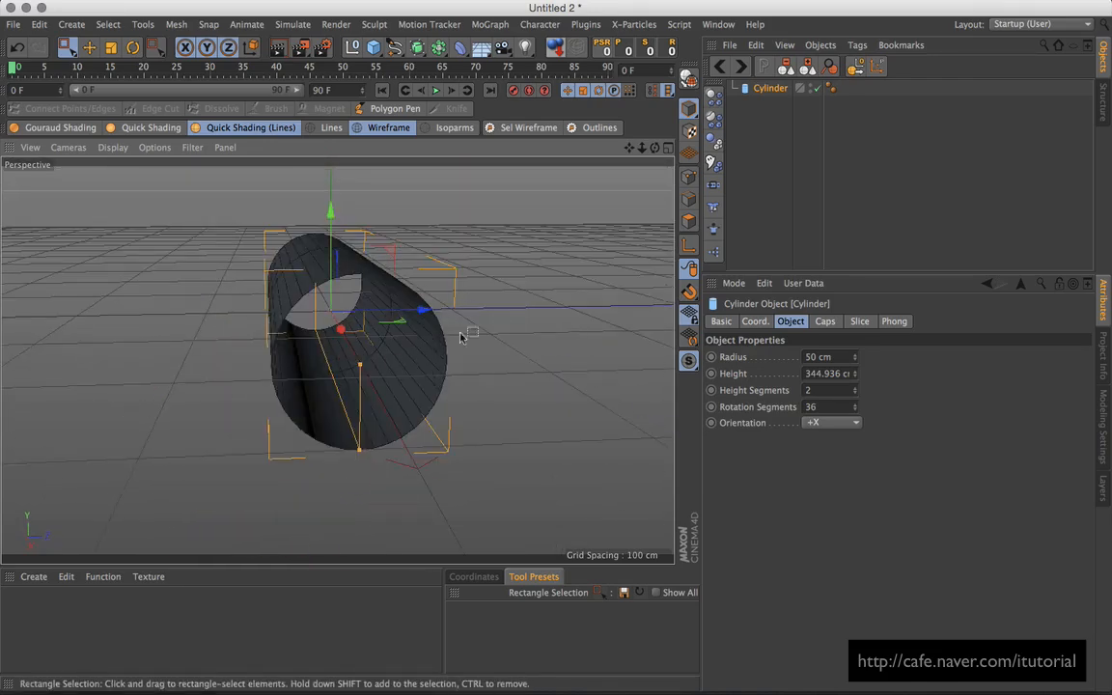
{"action": "left_click_drag", "start_coordinate": [375, 272], "coordinate": [434, 328], "text": "alt"}
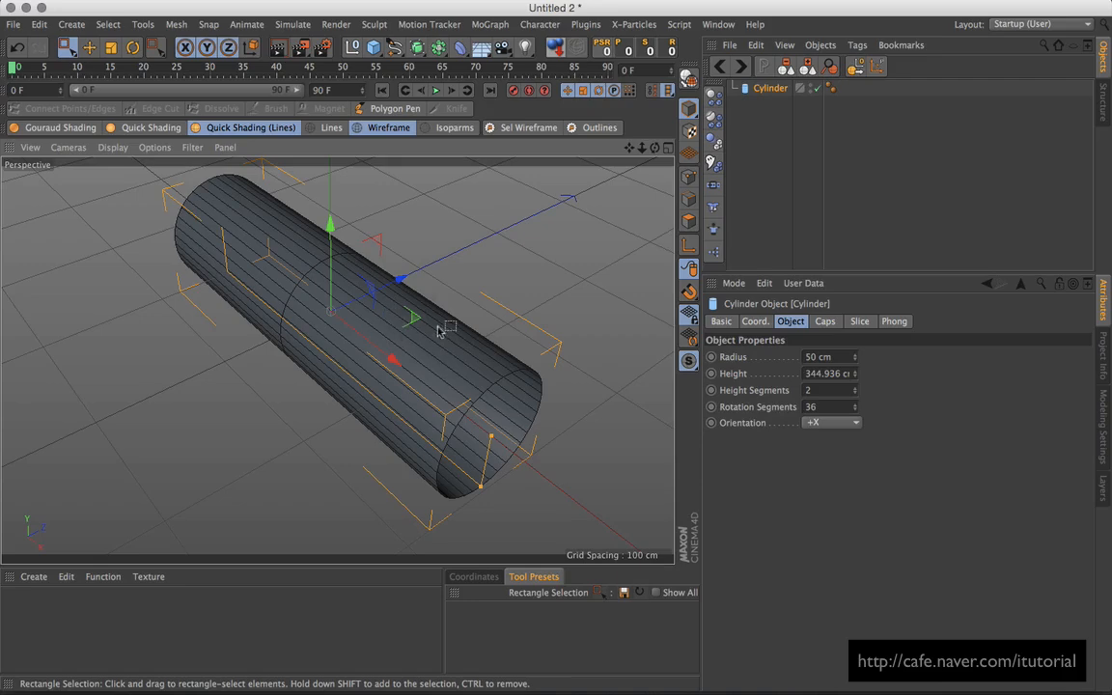
{"action": "left_click_drag", "start_coordinate": [546, 328], "coordinate": [627, 338], "text": "alt"}
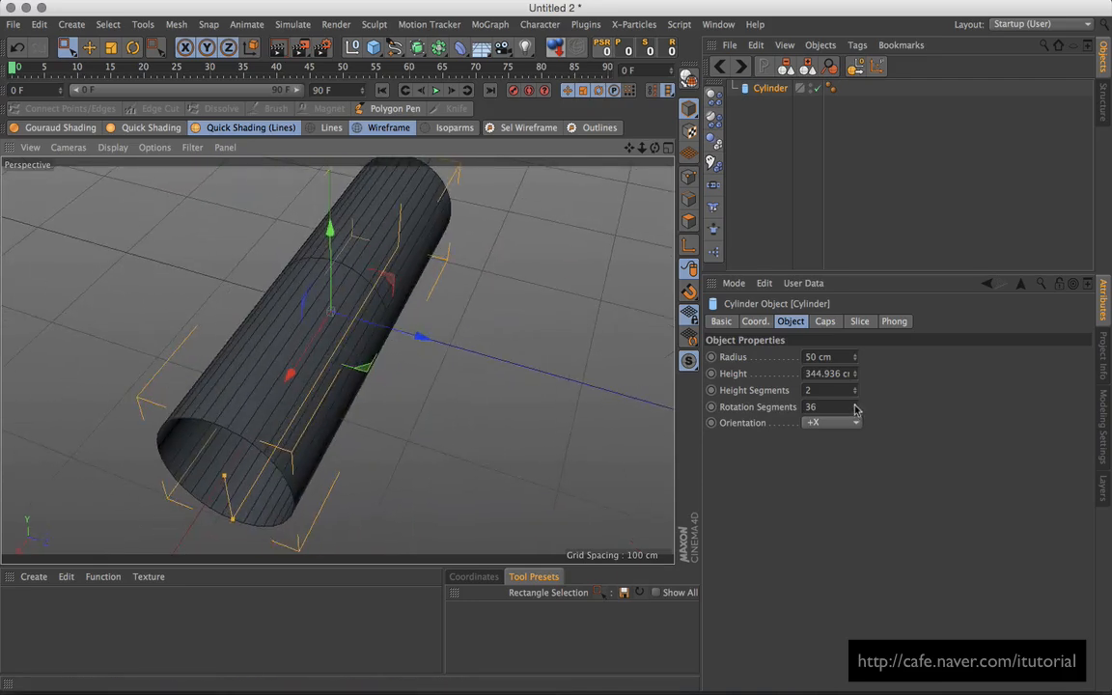
Step: Reduce rotation segments to 12 and switch to the four-view layout
{"action": "mouse_move", "coordinate": [854, 409]}
{"action": "left_mouse_down"}
{"action": "mouse_move", "coordinate": [854, 431]}
{"action": "mouse_move", "coordinate": [854, 418]}
{"action": "left_mouse_up"}
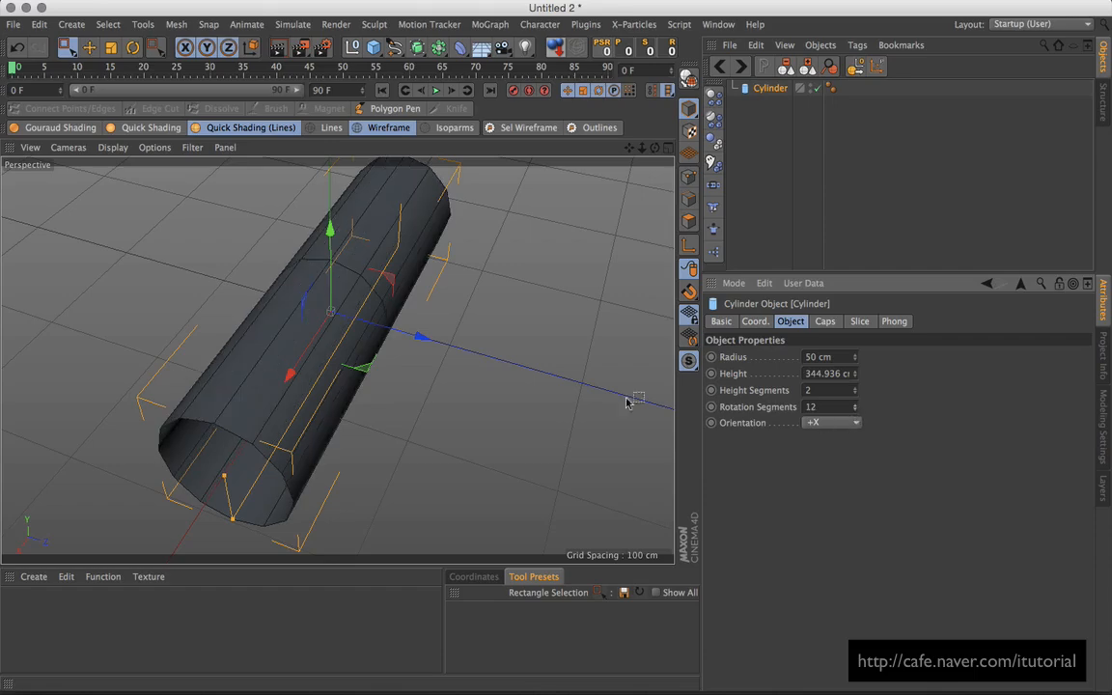
{"action": "left_click_drag", "start_coordinate": [628, 400], "coordinate": [489, 243], "text": "alt"}
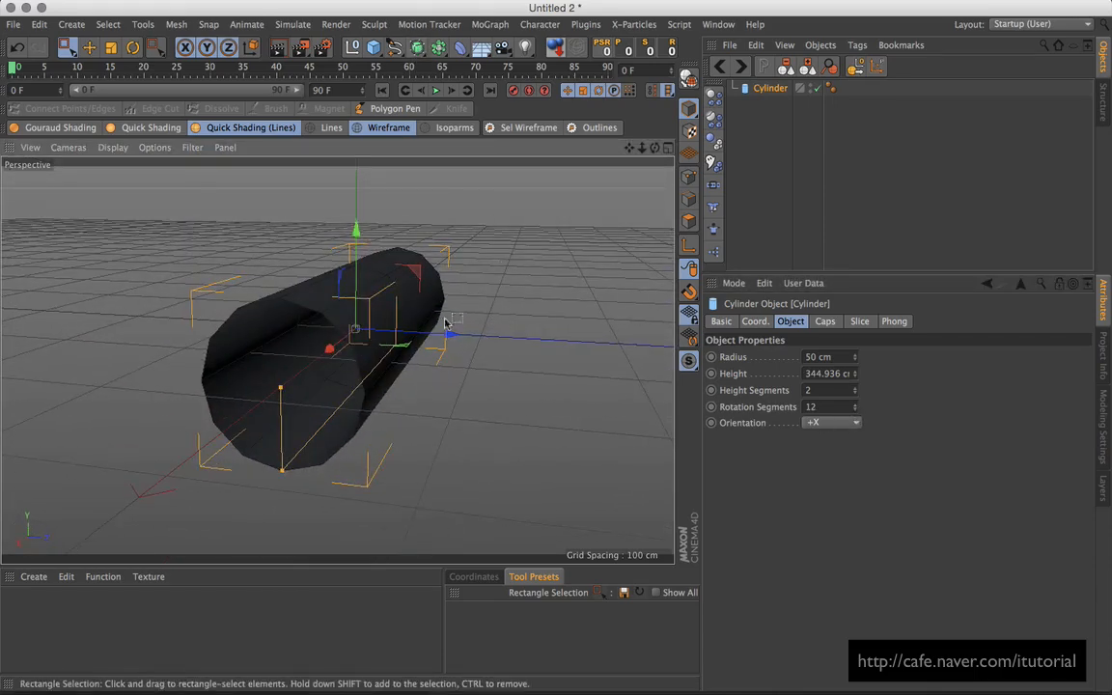
{"action": "left_click_drag", "start_coordinate": [464, 290], "coordinate": [449, 396], "text": "alt"}
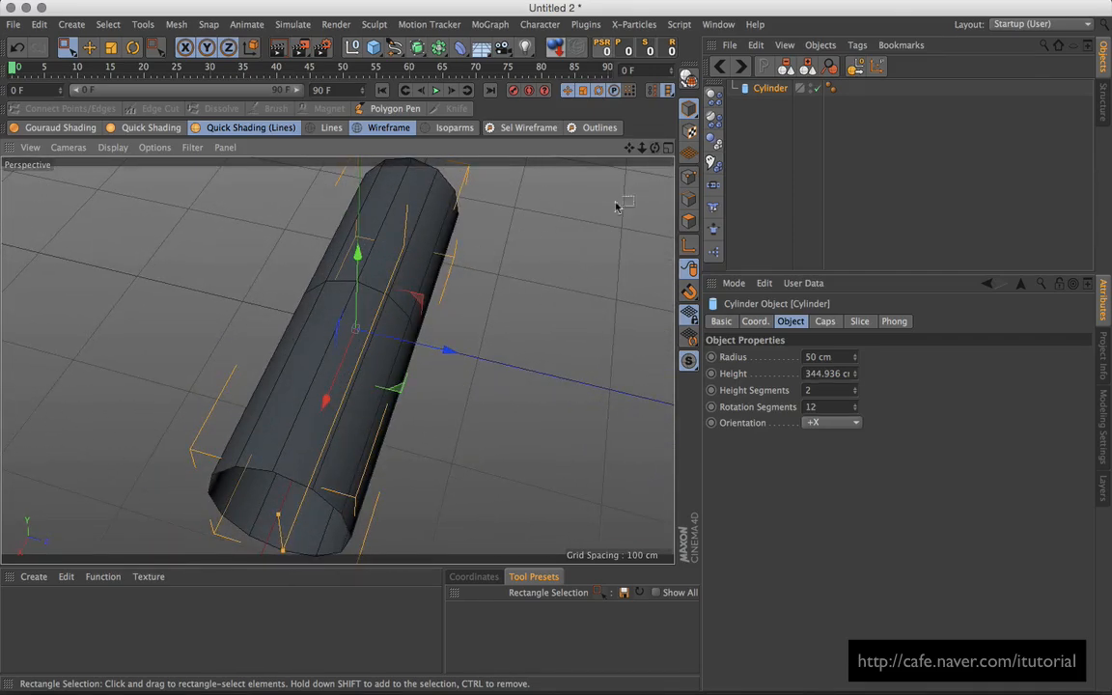
{"action": "left_click", "coordinate": [667, 148]}
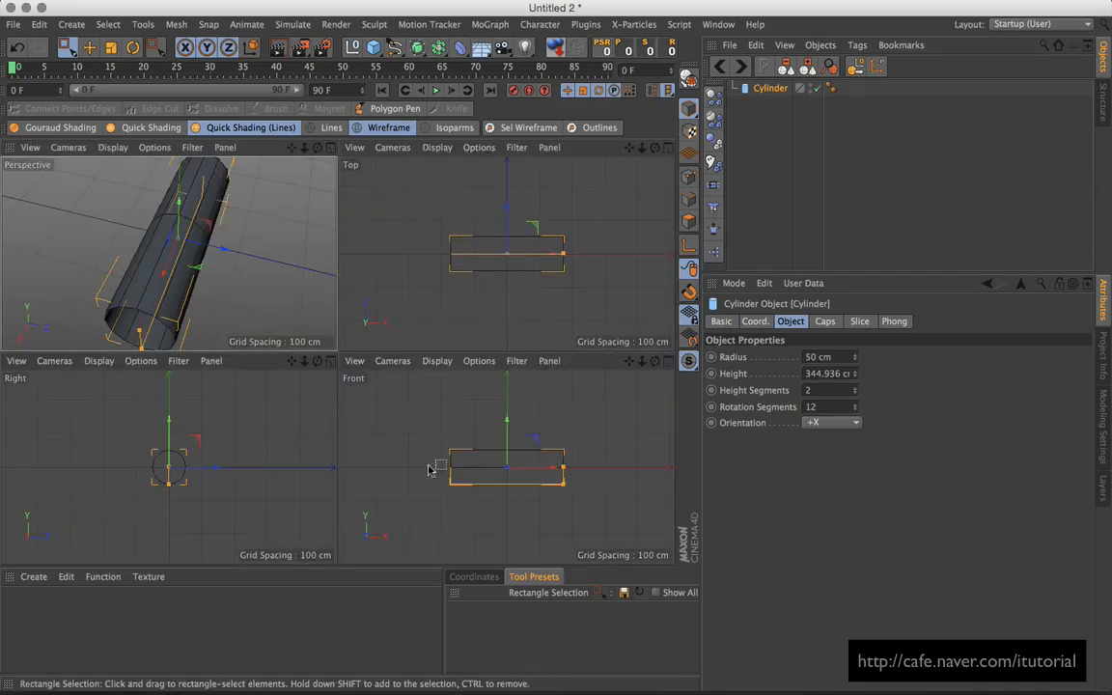
Step: In a maximized Front view, make the cylinder editable and pick Knife with Visible Only off
{"action": "left_click", "coordinate": [665, 362]}
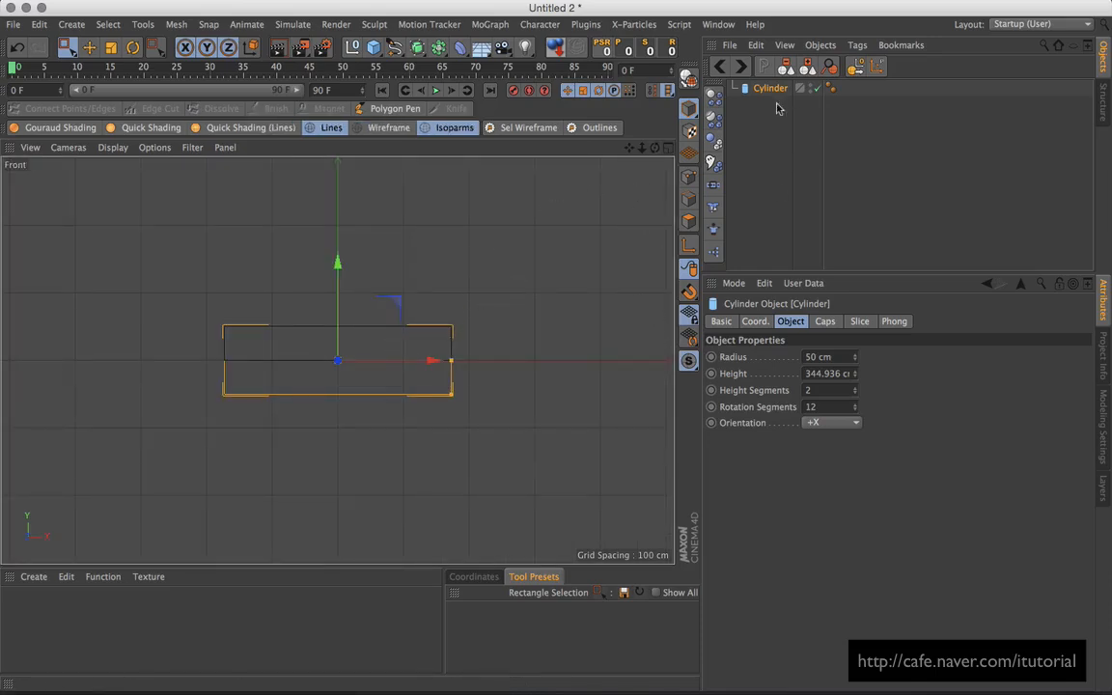
{"action": "left_click", "coordinate": [689, 77]}
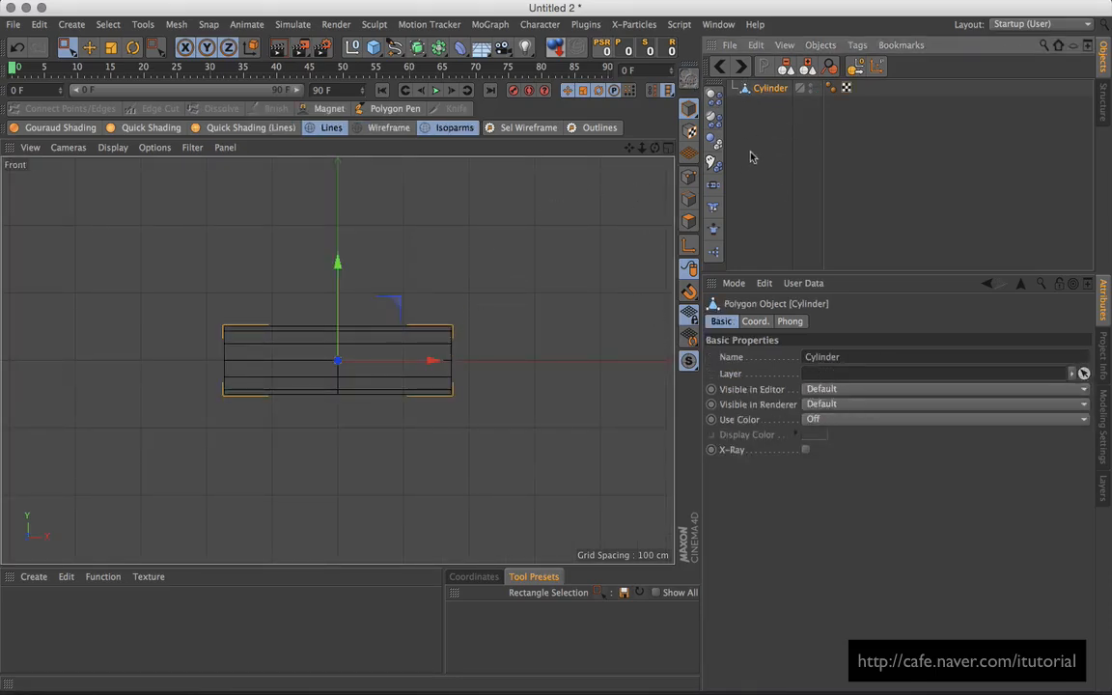
{"action": "left_click", "coordinate": [689, 220]}
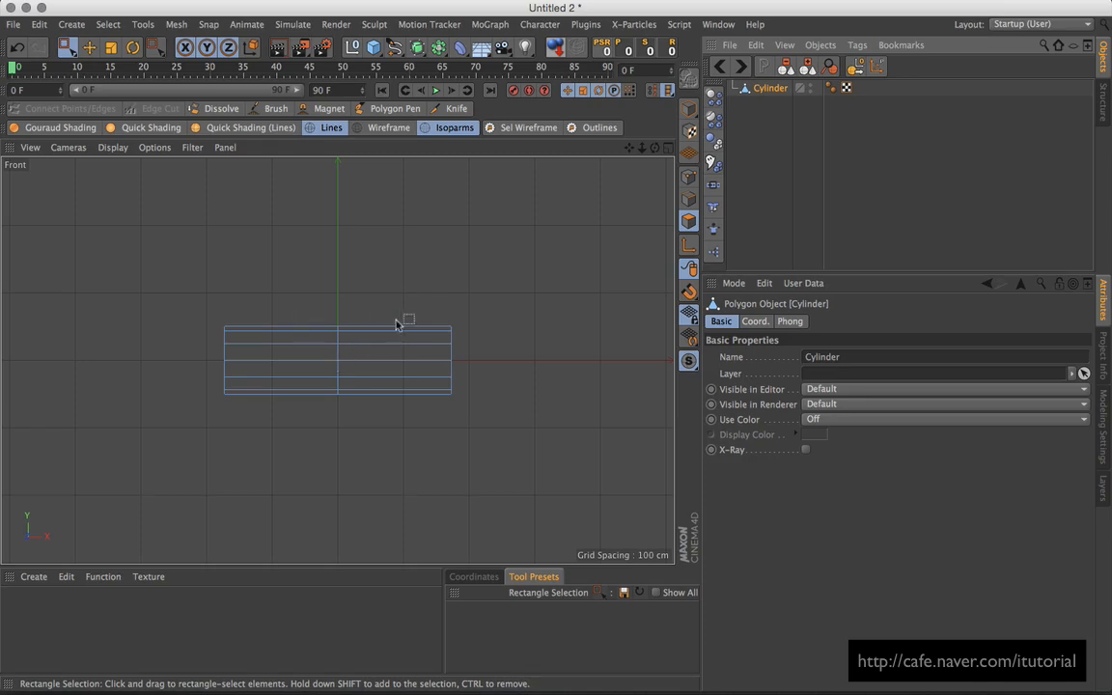
{"action": "left_click", "coordinate": [456, 108]}
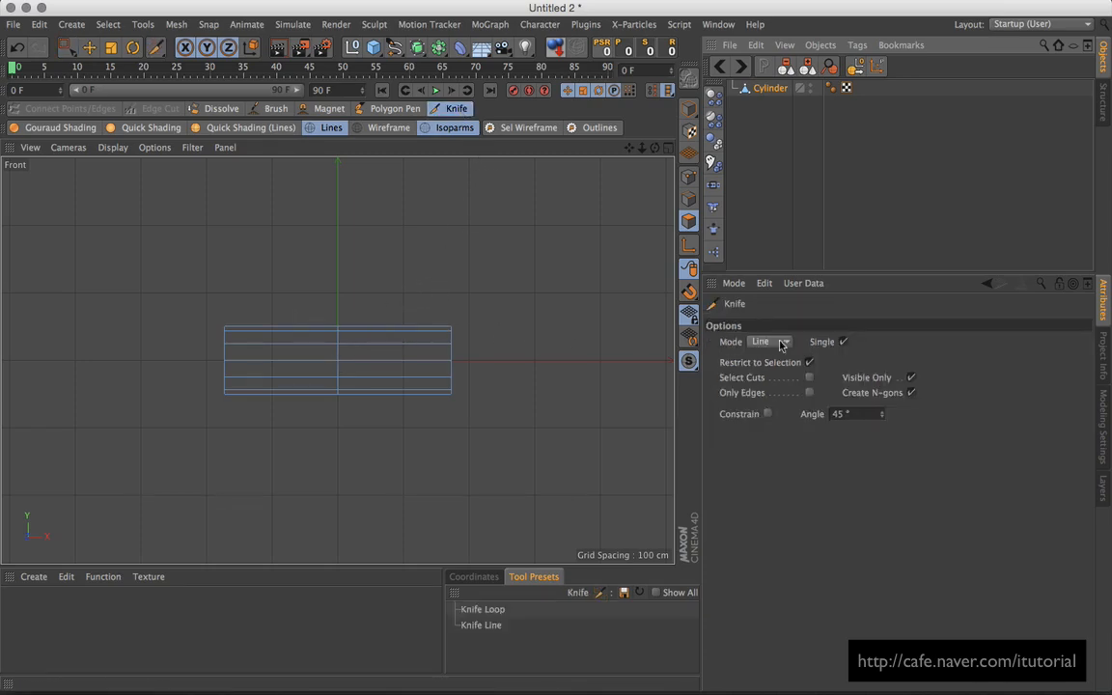
{"action": "left_click", "coordinate": [911, 378]}
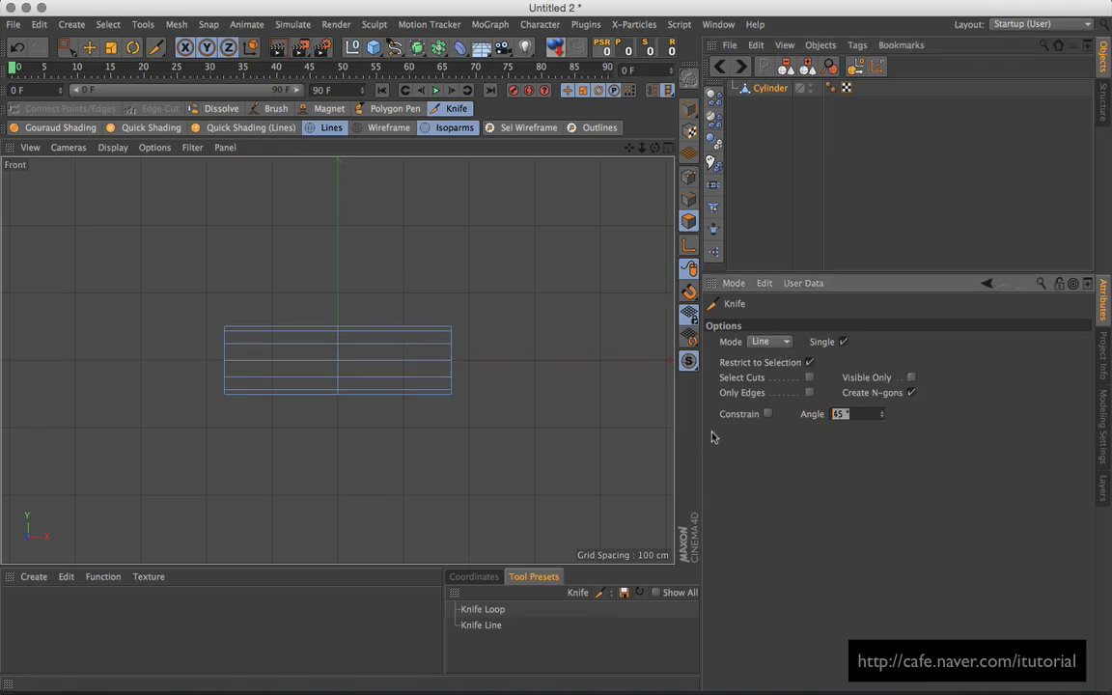
Step: Cut a V shape across the cylinder's middle, then return to the Perspective view
{"action": "left_click", "coordinate": [337, 360]}
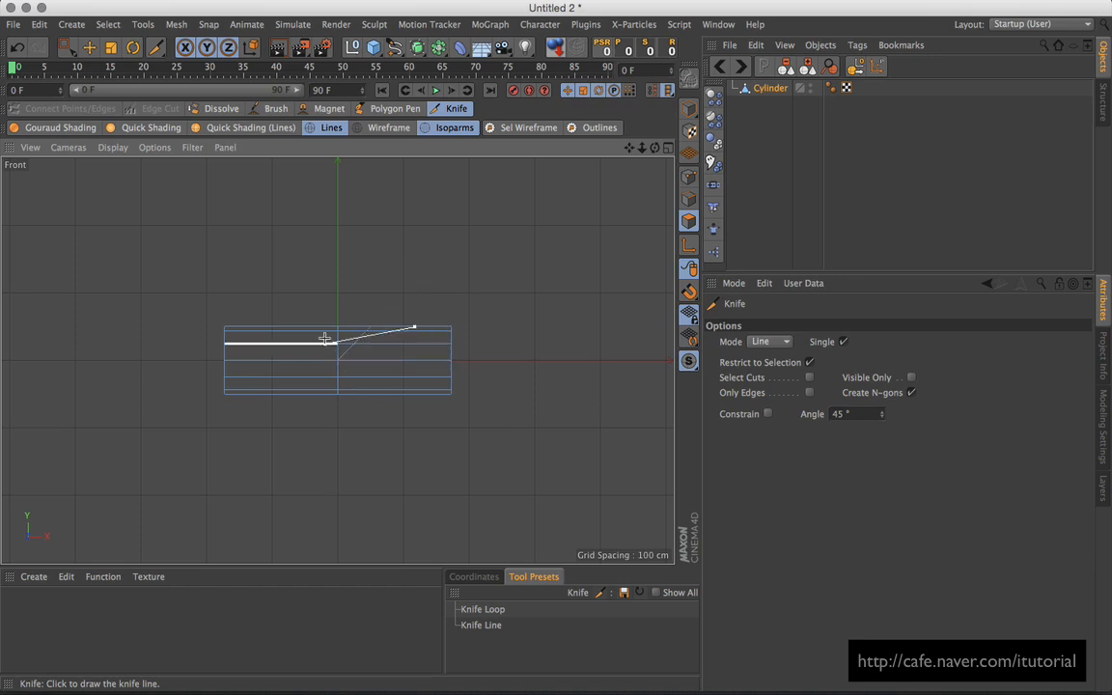
{"action": "left_click", "coordinate": [359, 290]}
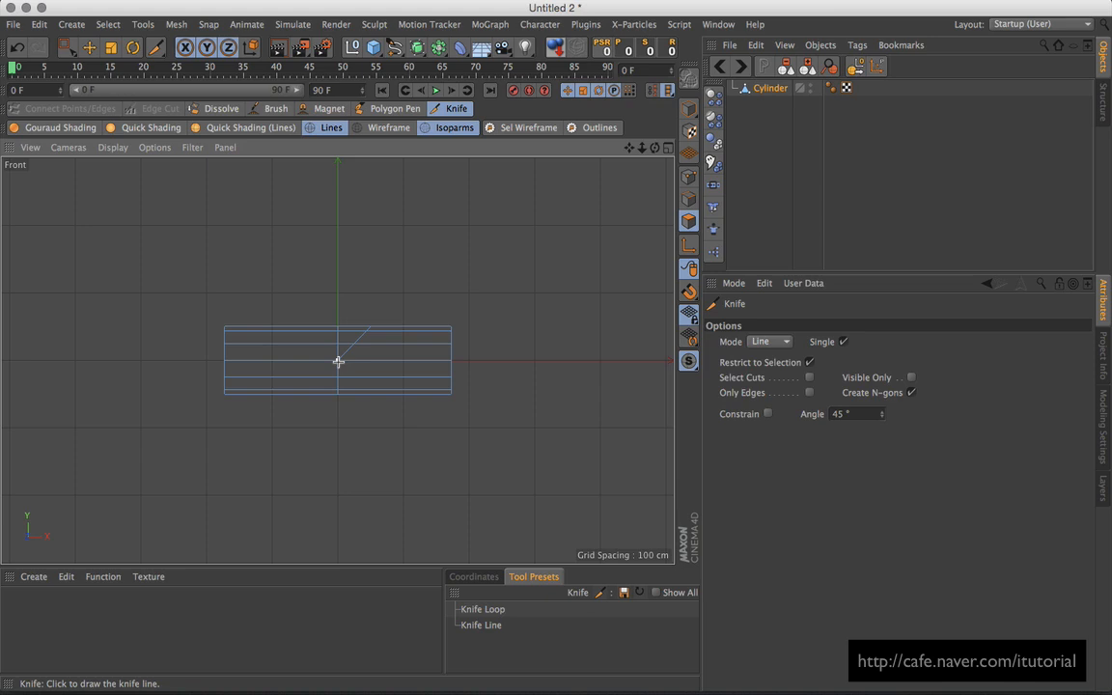
{"action": "left_click", "coordinate": [338, 360]}
{"action": "left_click", "coordinate": [271, 292]}
{"action": "left_click", "coordinate": [353, 344]}
{"action": "key", "text": "F5"}
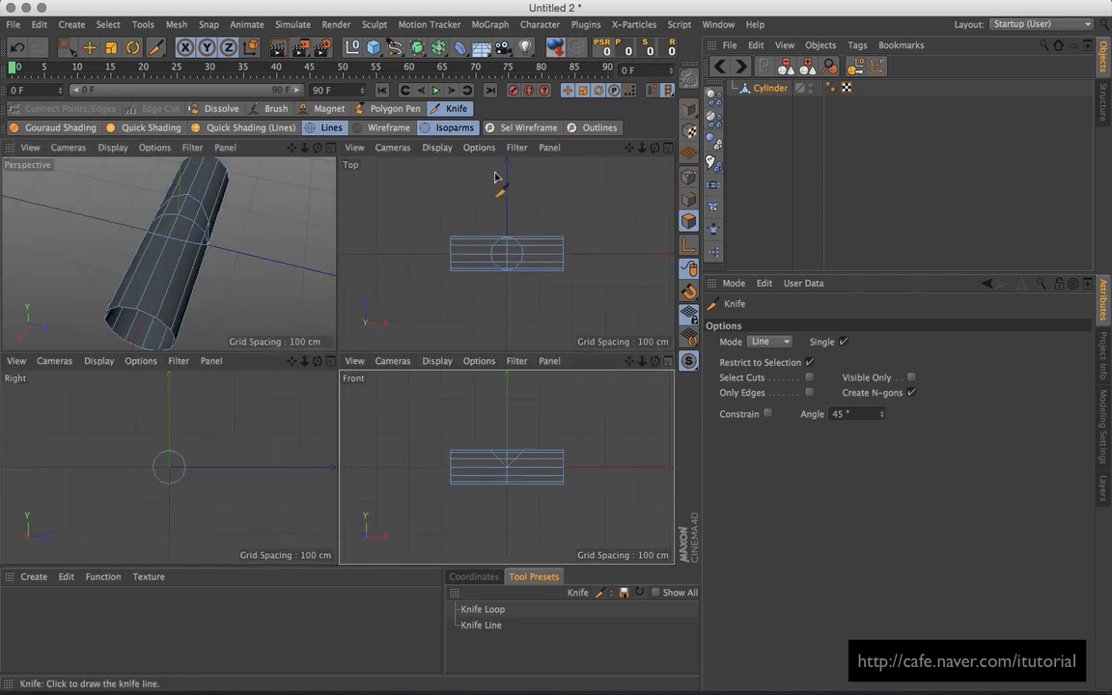
{"action": "key", "text": "F1"}
{"action": "left_click_drag", "start_coordinate": [456, 322], "coordinate": [534, 390], "text": "alt"}
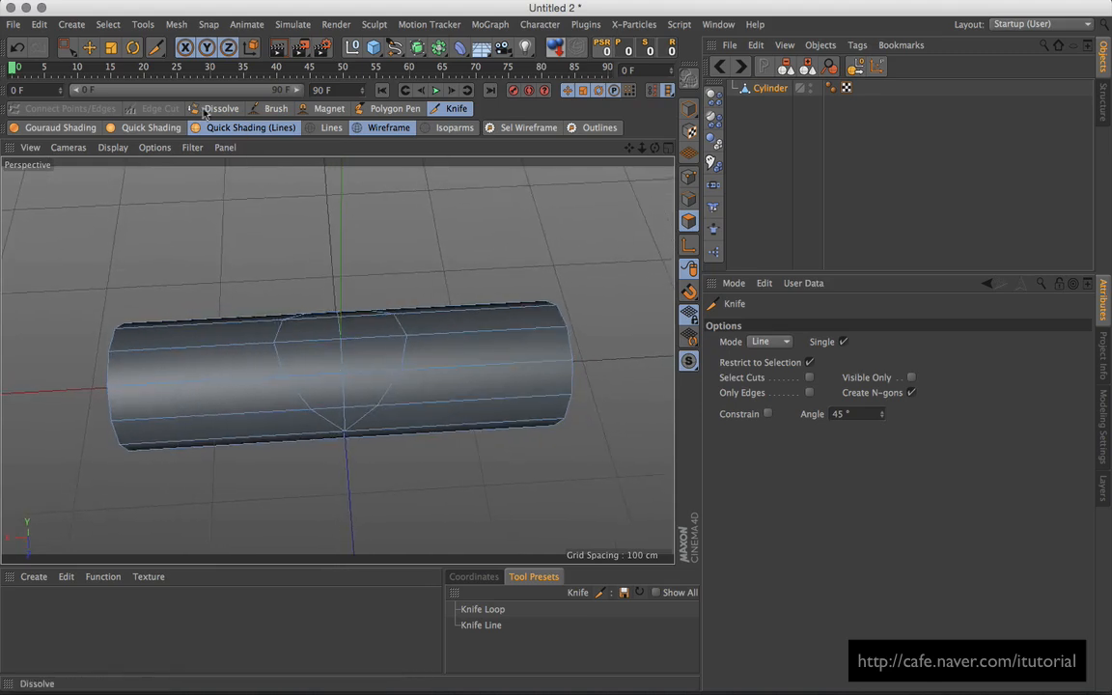
Step: Select the polygons inside the V cut and extrude them about 165 cm upward
{"action": "left_click_drag", "start_coordinate": [67, 47], "coordinate": [106, 70]}
{"action": "mouse_move", "coordinate": [395, 288]}
{"action": "left_mouse_down", "text": "alt"}
{"action": "mouse_move", "coordinate": [405, 223]}
{"action": "mouse_move", "coordinate": [404, 270]}
{"action": "left_mouse_up", "text": "alt"}
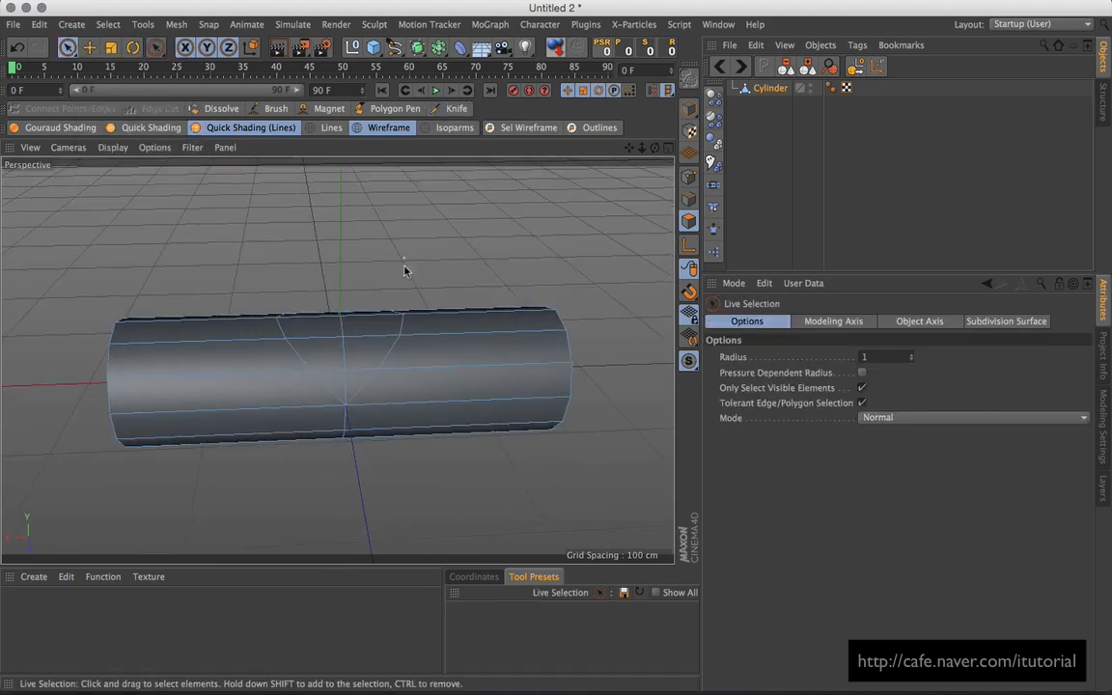
{"action": "mouse_move", "coordinate": [348, 389]}
{"action": "left_mouse_down"}
{"action": "mouse_move", "coordinate": [352, 357]}
{"action": "mouse_move", "coordinate": [323, 297]}
{"action": "mouse_move", "coordinate": [403, 350]}
{"action": "mouse_move", "coordinate": [352, 376]}
{"action": "mouse_move", "coordinate": [378, 397]}
{"action": "mouse_move", "coordinate": [405, 367]}
{"action": "mouse_move", "coordinate": [436, 273]}
{"action": "mouse_move", "coordinate": [467, 298]}
{"action": "left_mouse_up"}
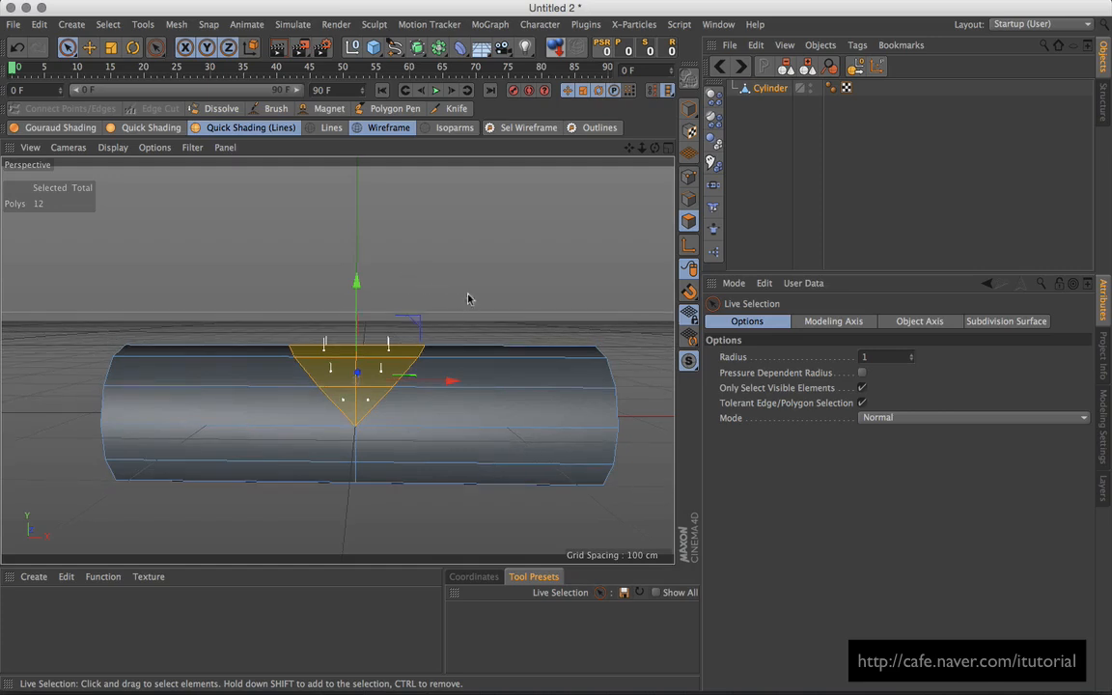
{"action": "right_click_drag", "start_coordinate": [468, 298], "coordinate": [442, 342], "text": "alt"}
{"action": "middle_click_drag", "start_coordinate": [476, 286], "coordinate": [461, 315], "text": "alt"}
{"action": "left_click_drag", "start_coordinate": [462, 333], "coordinate": [456, 318], "text": "alt"}
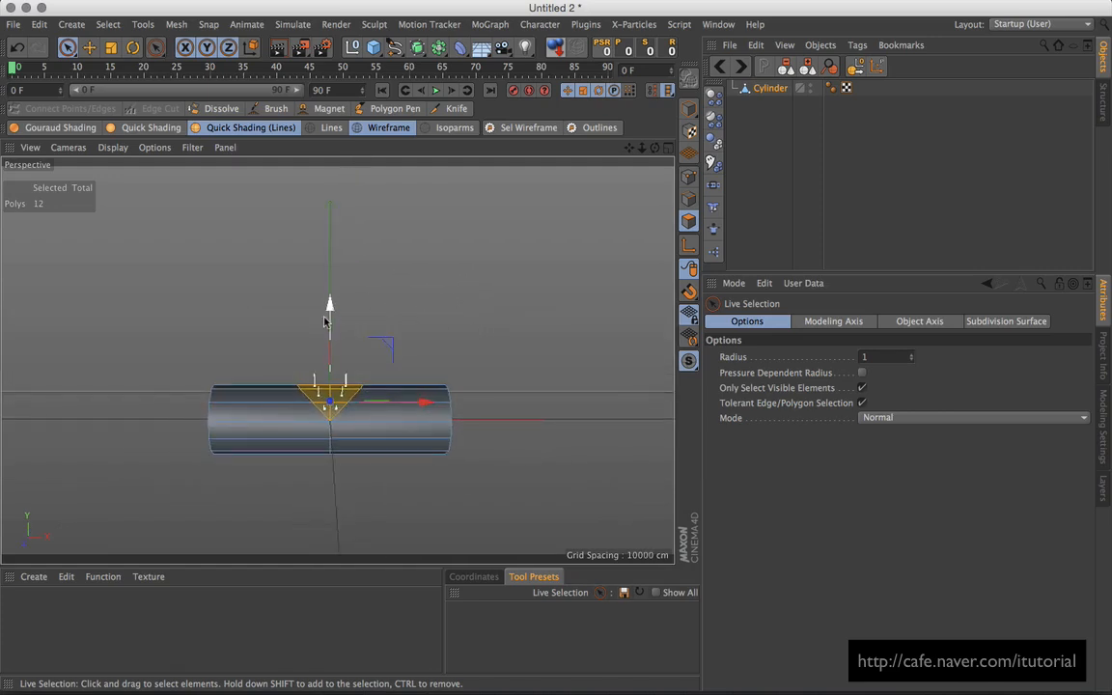
{"action": "left_click_drag", "start_coordinate": [325, 321], "coordinate": [330, 201], "text": "ctrl"}
{"action": "mouse_move", "coordinate": [430, 309]}
{"action": "left_mouse_down", "text": "alt"}
{"action": "mouse_move", "coordinate": [387, 324]}
{"action": "mouse_move", "coordinate": [414, 317]}
{"action": "left_mouse_up", "text": "alt"}
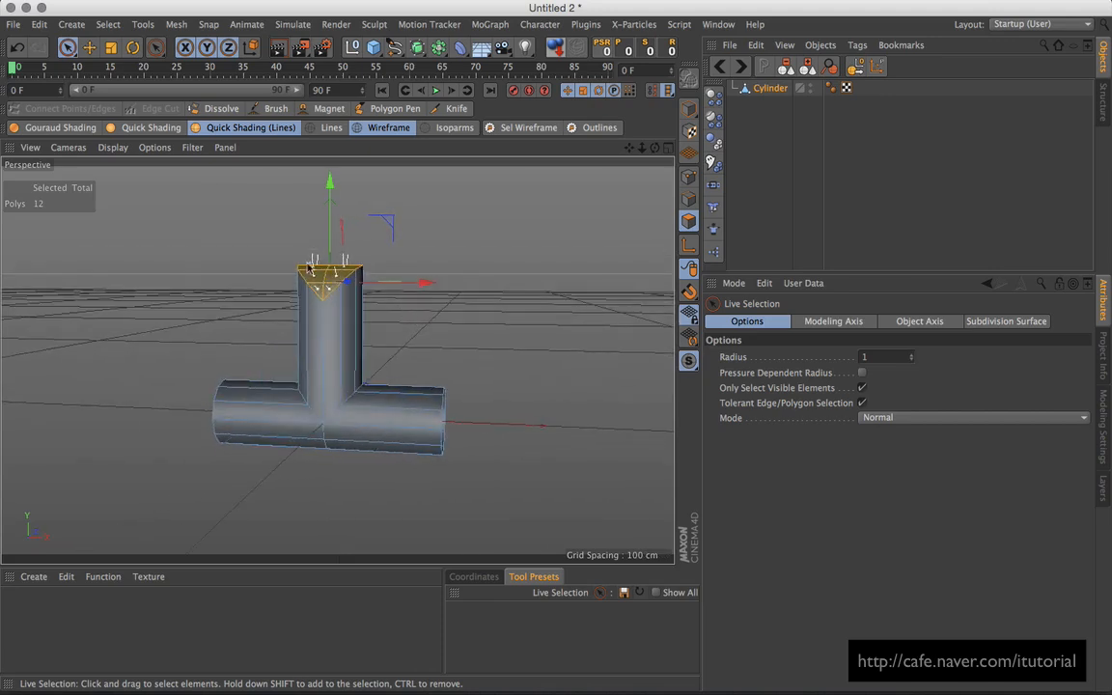
Step: Flatten the branch cap by scaling the selection to Y size 0
{"action": "left_click", "coordinate": [110, 47]}
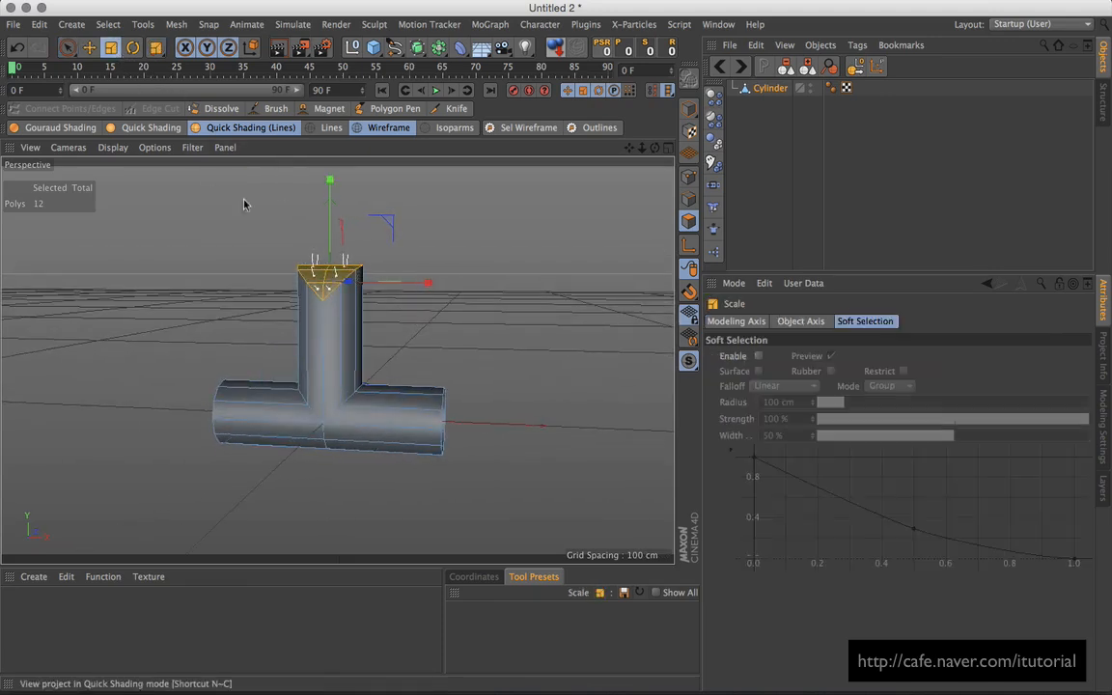
{"action": "left_click", "coordinate": [492, 578]}
{"action": "left_click_drag", "start_coordinate": [570, 625], "coordinate": [535, 618]}
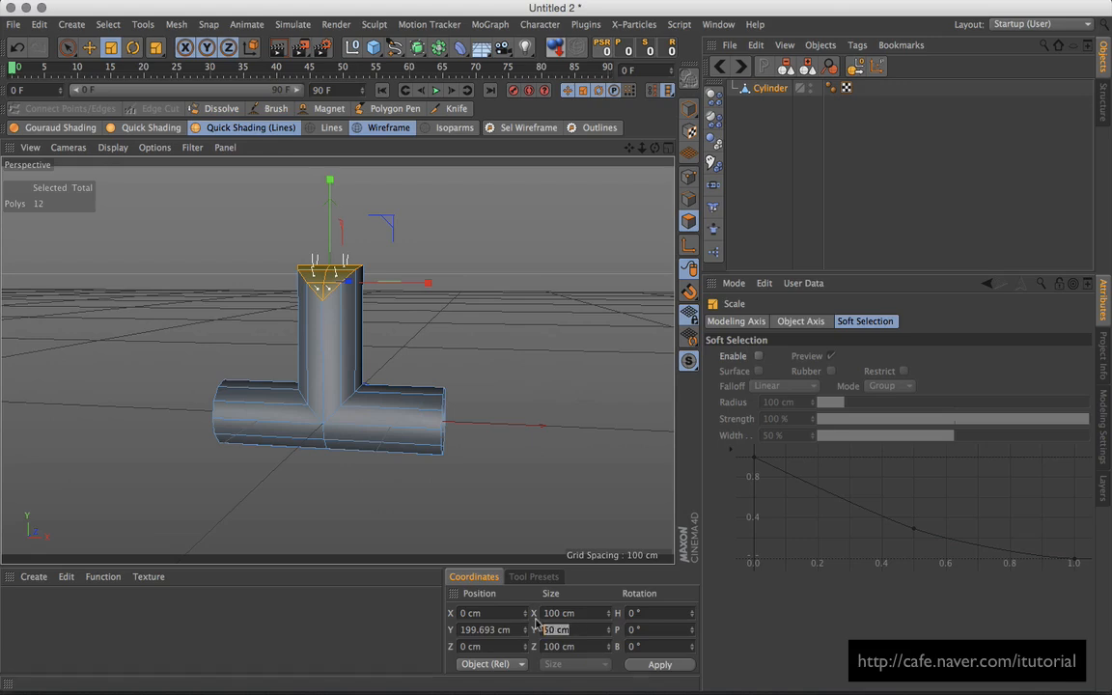
{"action": "key", "text": "Return"}
{"action": "left_click_drag", "start_coordinate": [401, 313], "coordinate": [446, 305], "text": "alt"}
{"action": "left_click", "coordinate": [447, 305]}
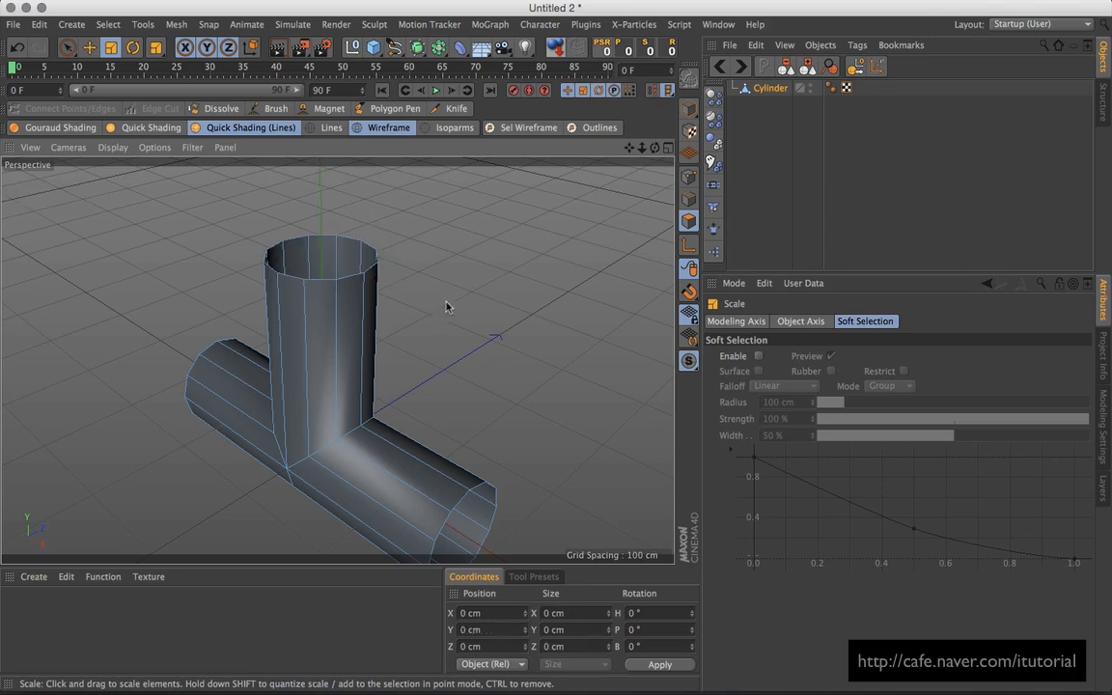
Step: In Point mode, run Optimize to merge duplicate points on the pipe
{"action": "left_click", "coordinate": [688, 176]}
{"action": "left_click_drag", "start_coordinate": [468, 279], "coordinate": [493, 236], "text": "alt"}
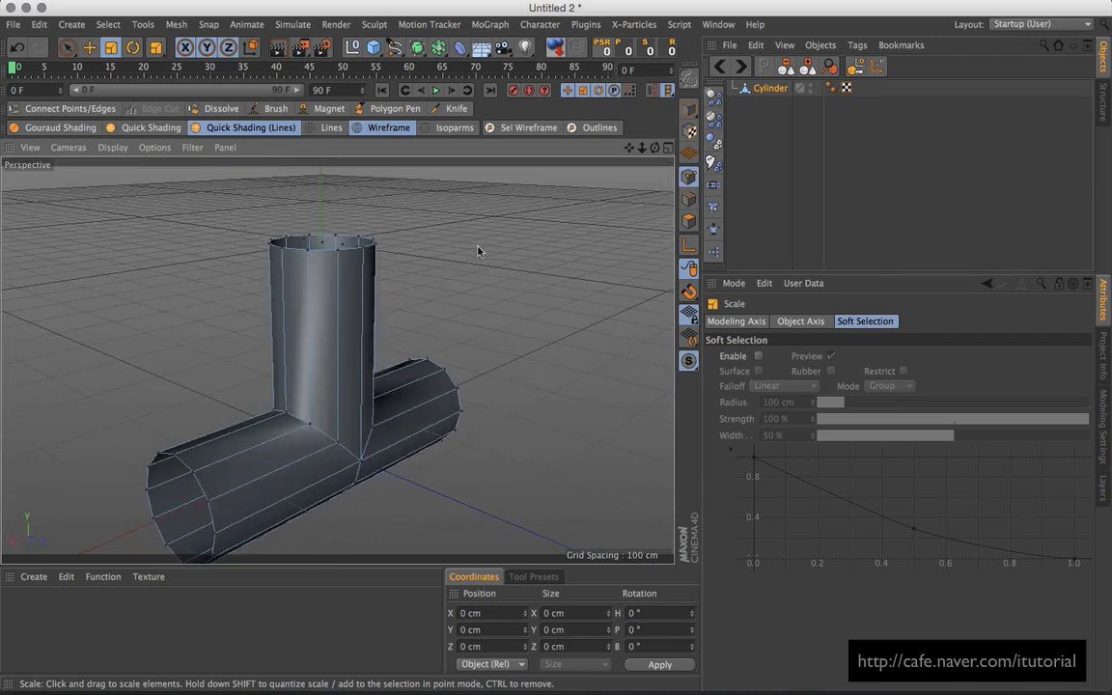
{"action": "right_click", "coordinate": [477, 251]}
{"action": "left_click", "coordinate": [515, 649]}
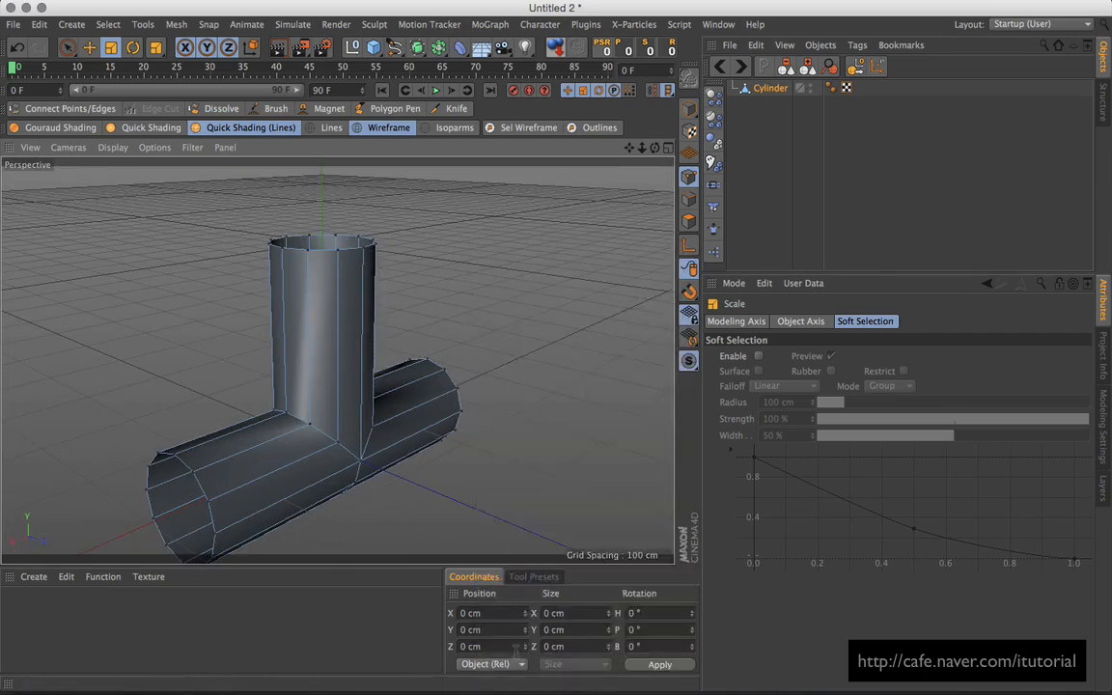
{"action": "left_click_drag", "start_coordinate": [431, 237], "coordinate": [238, 303], "text": "alt"}
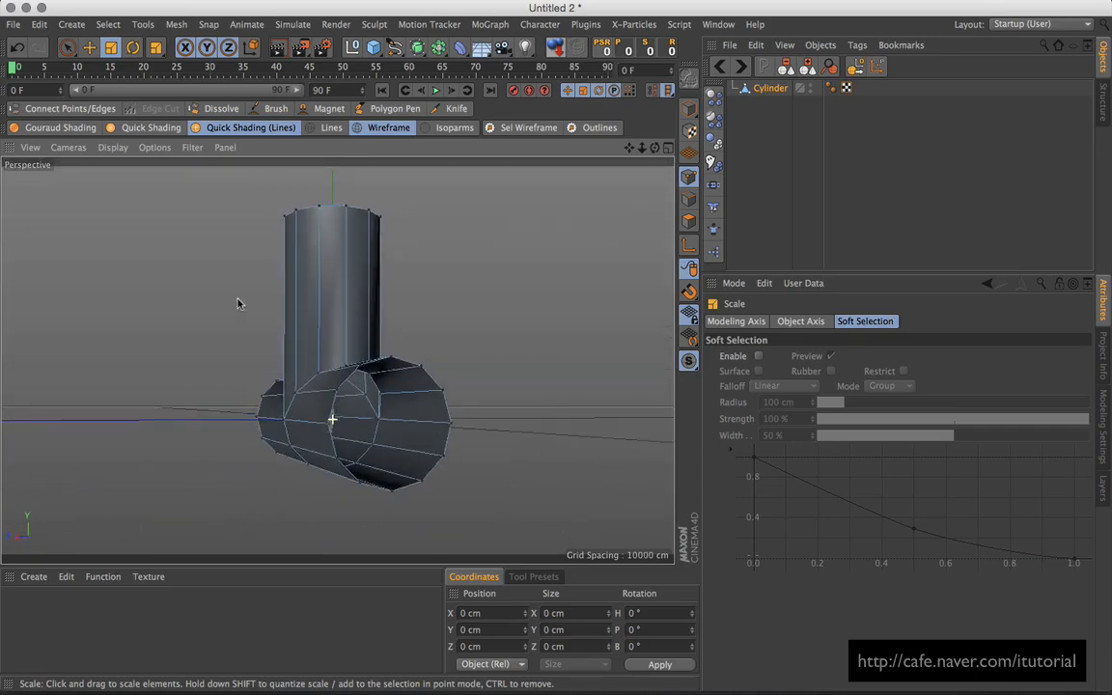
Step: Nest the Cylinder in a Cloth Surface with 0 subdivisions and -4 cm thickness
{"action": "left_click", "coordinate": [293, 24]}
{"action": "mouse_move", "coordinate": [290, 44]}
{"action": "left_click", "coordinate": [372, 49]}
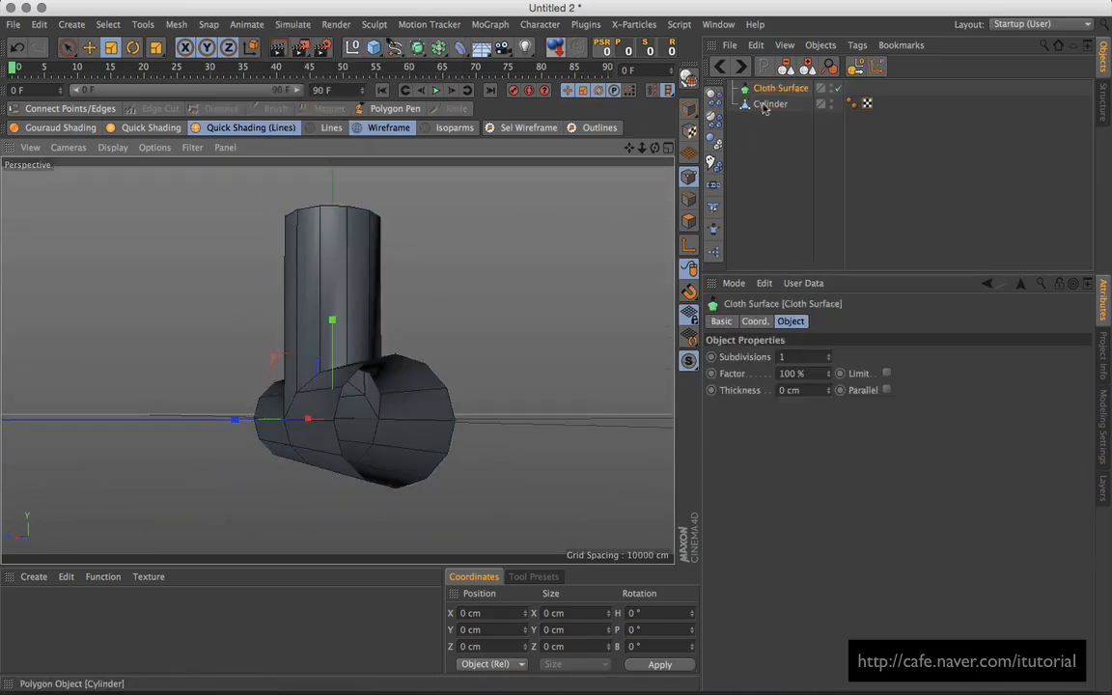
{"action": "left_click_drag", "start_coordinate": [764, 108], "coordinate": [781, 89]}
{"action": "left_click", "coordinate": [781, 87]}
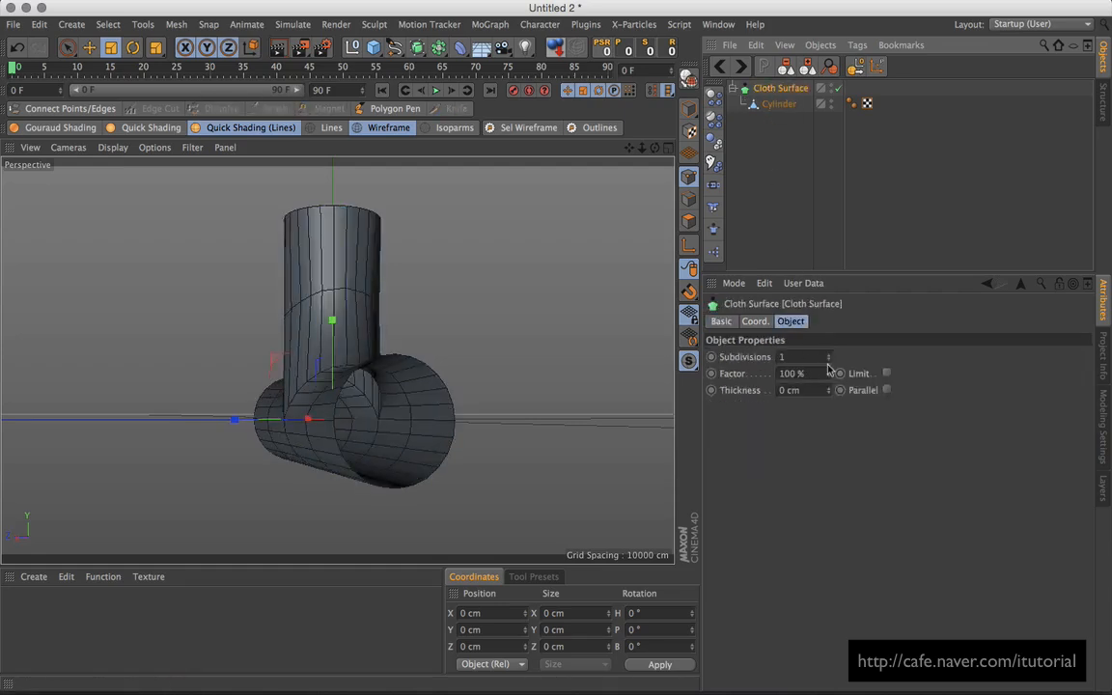
{"action": "left_click", "coordinate": [828, 360]}
{"action": "left_click_drag", "start_coordinate": [828, 396], "coordinate": [828, 401]}
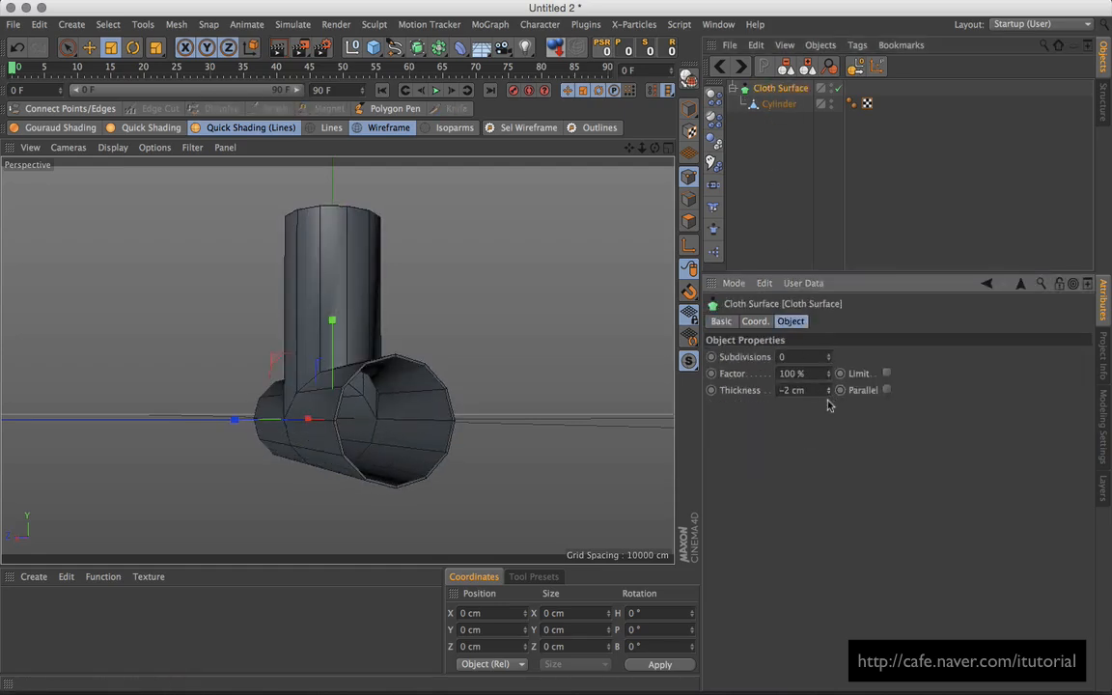
{"action": "left_click", "coordinate": [828, 397]}
{"action": "left_click", "coordinate": [828, 396]}
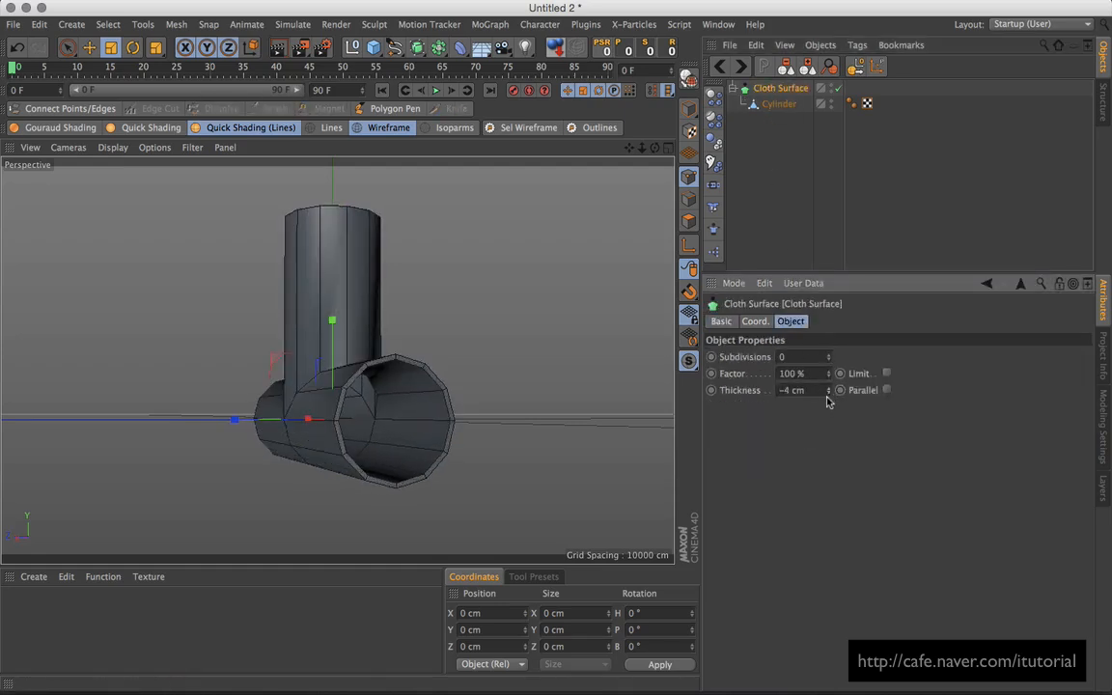
Step: Bake the Cloth Surface and delete its leftover null, keeping only the Cylinder
{"action": "mouse_move", "coordinate": [477, 362]}
{"action": "left_mouse_down", "text": "alt"}
{"action": "mouse_move", "coordinate": [430, 341]}
{"action": "mouse_move", "coordinate": [477, 363]}
{"action": "left_mouse_up", "text": "alt"}
{"action": "left_click", "coordinate": [689, 77]}
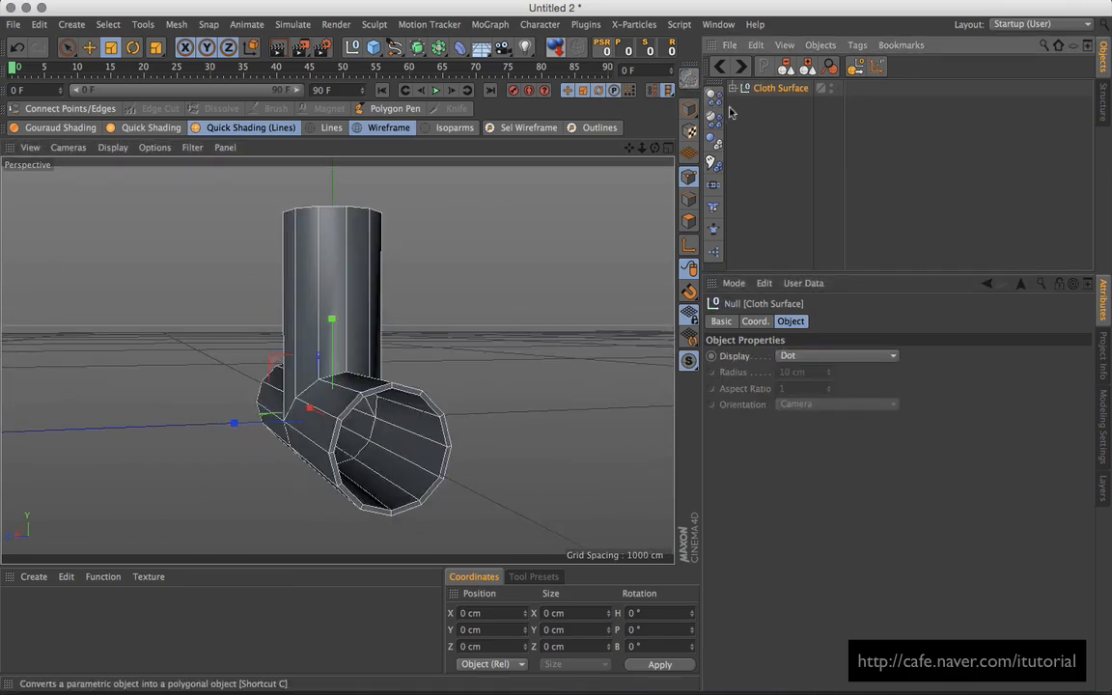
{"action": "left_click", "coordinate": [770, 103]}
{"action": "left_click", "coordinate": [771, 89]}
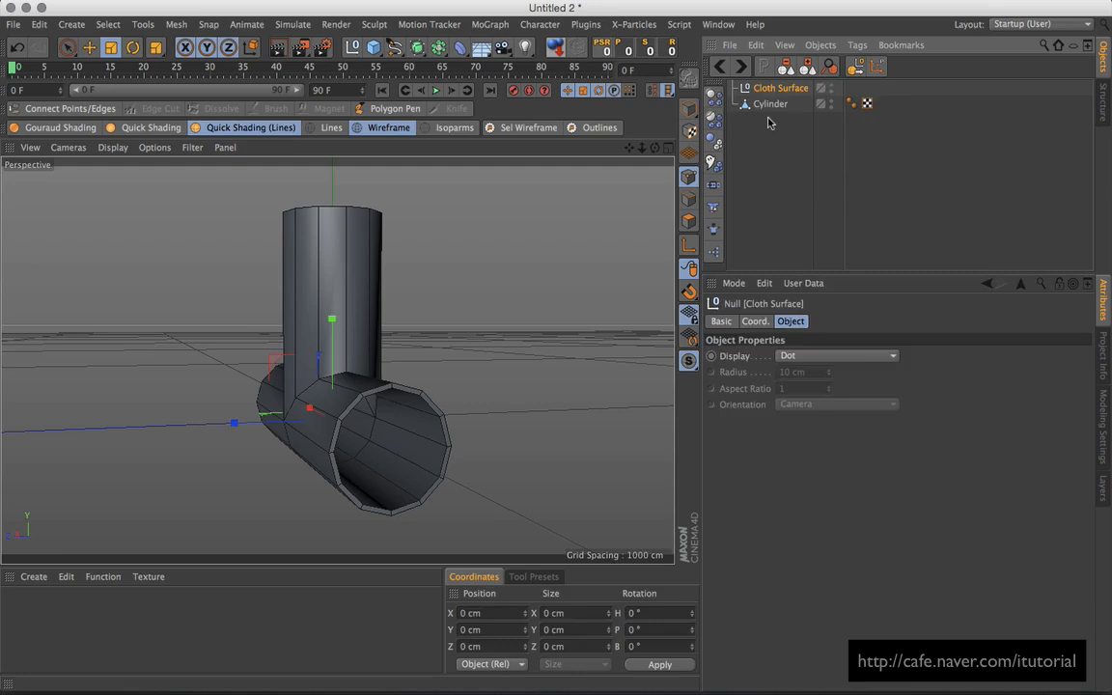
{"action": "key", "text": "Delete"}
{"action": "left_click", "coordinate": [770, 91]}
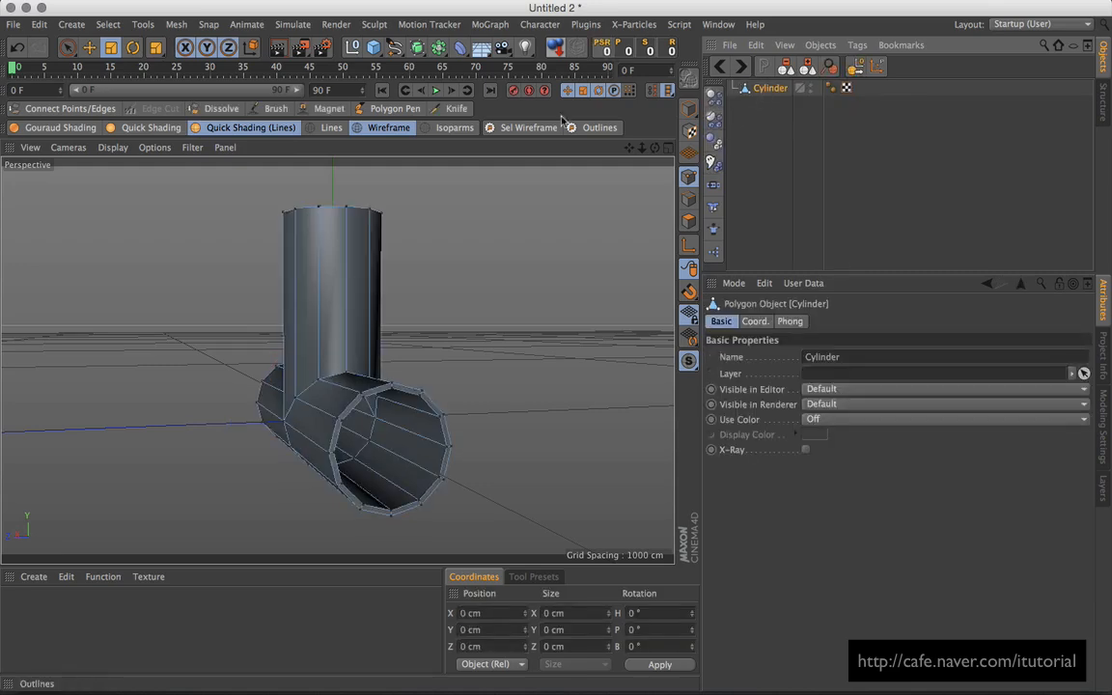
{"action": "left_click", "coordinate": [417, 48]}
Step: Put the Cylinder inside a Subdivision Surface and disable it to show the low-poly pipe
{"action": "left_click", "coordinate": [500, 73]}
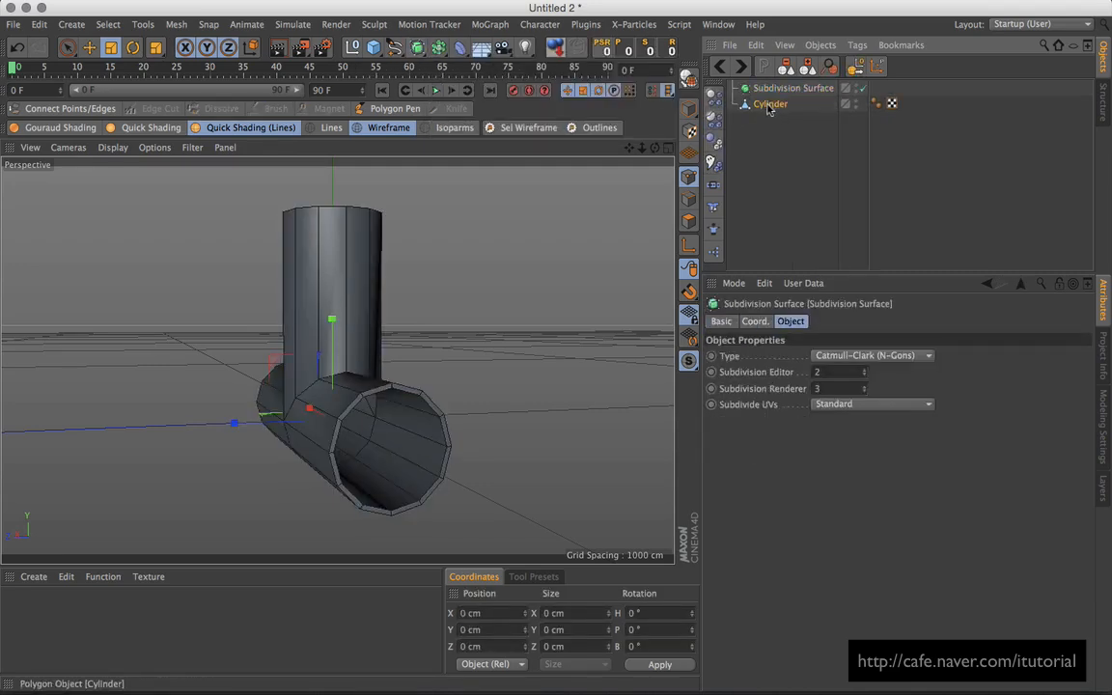
{"action": "left_click_drag", "start_coordinate": [783, 90], "coordinate": [784, 88]}
{"action": "left_click_drag", "start_coordinate": [333, 359], "coordinate": [406, 365], "text": "alt"}
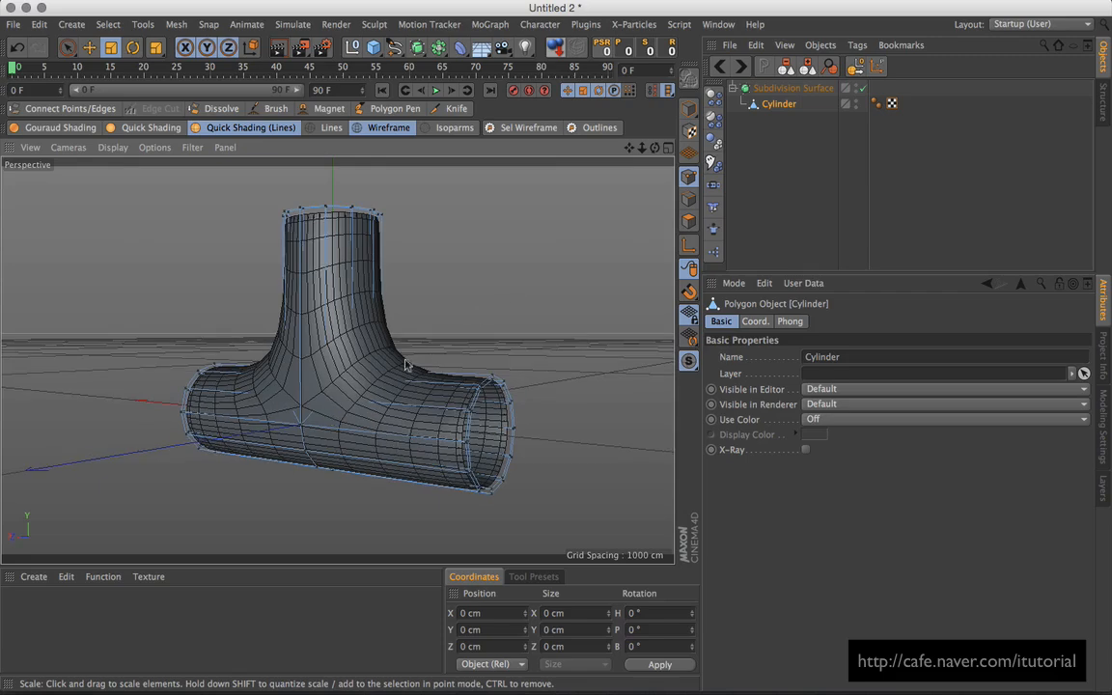
{"action": "left_click", "coordinate": [862, 87]}
{"action": "left_click_drag", "start_coordinate": [526, 228], "coordinate": [370, 233], "text": "alt"}
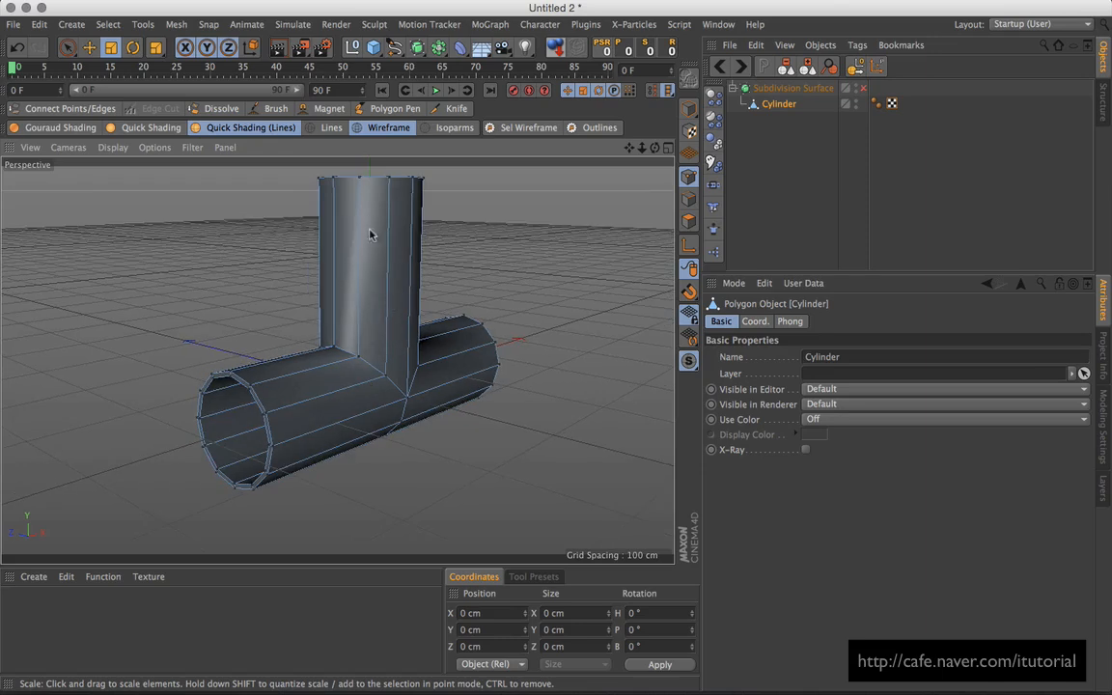
{"action": "left_click", "coordinate": [455, 108]}
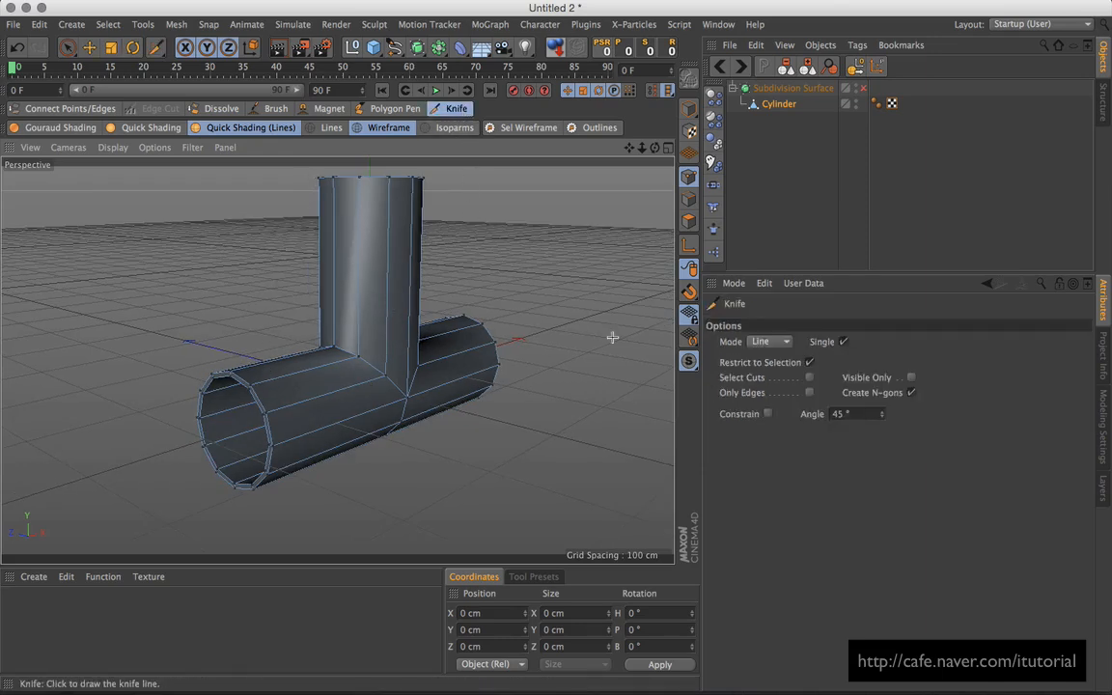
Step: Set the Knife to Loop mode and frame the pipe's left arm
{"action": "left_click", "coordinate": [788, 342]}
{"action": "left_click", "coordinate": [767, 361]}
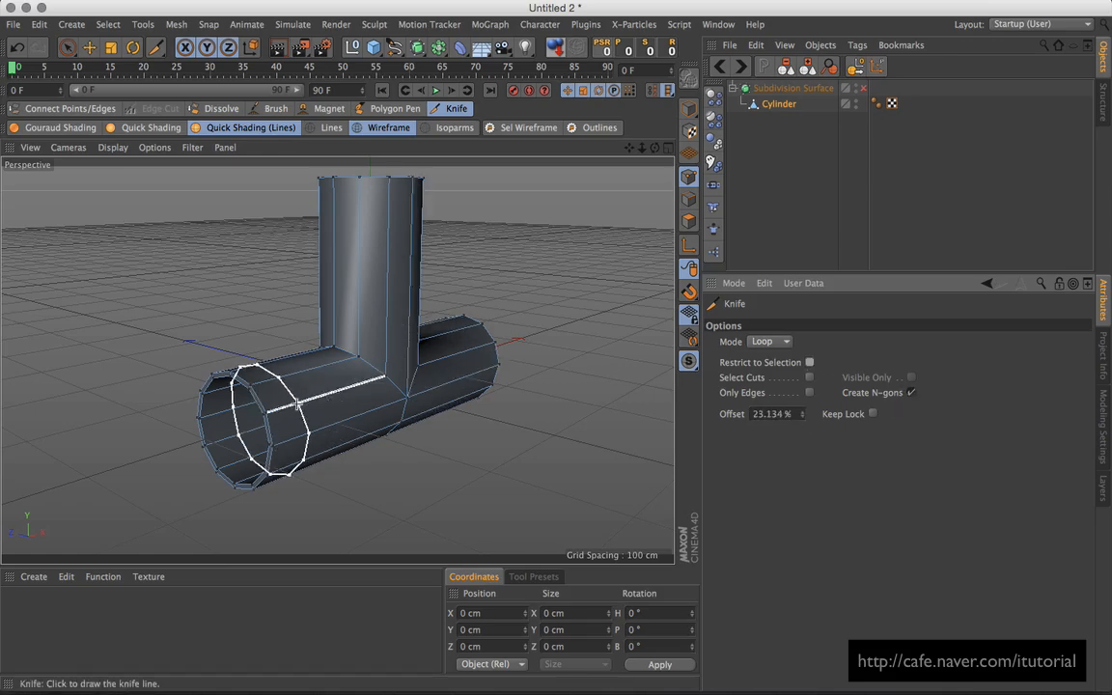
{"action": "left_click_drag", "start_coordinate": [374, 387], "coordinate": [321, 397], "text": "alt"}
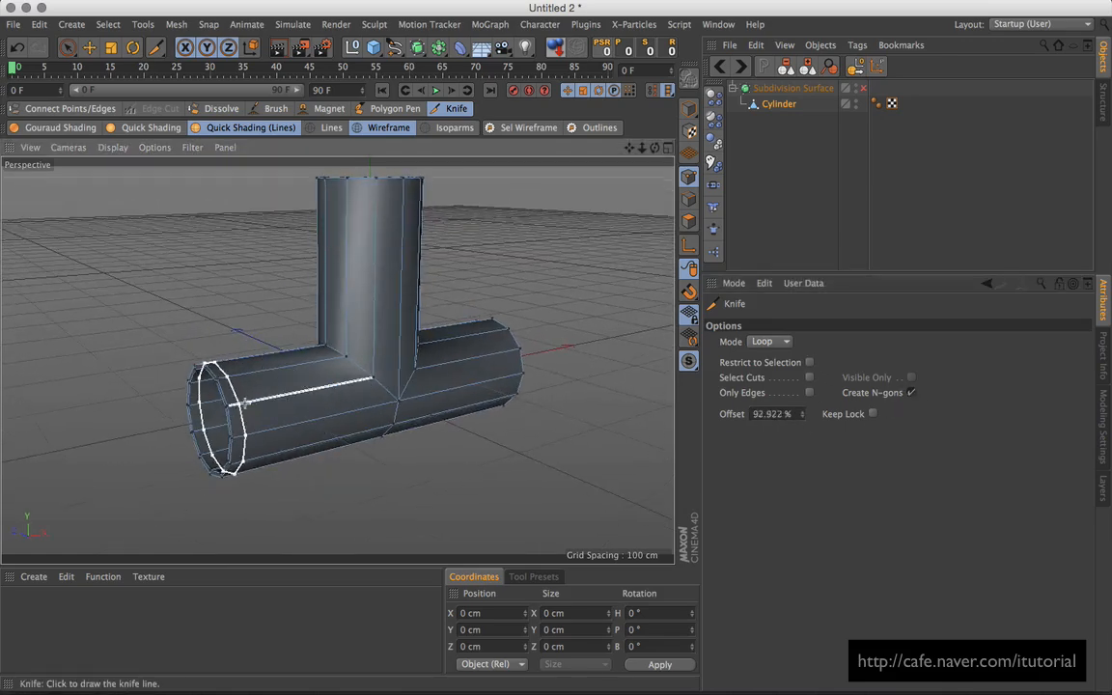
{"action": "left_click_drag", "start_coordinate": [232, 405], "coordinate": [210, 379], "text": "alt"}
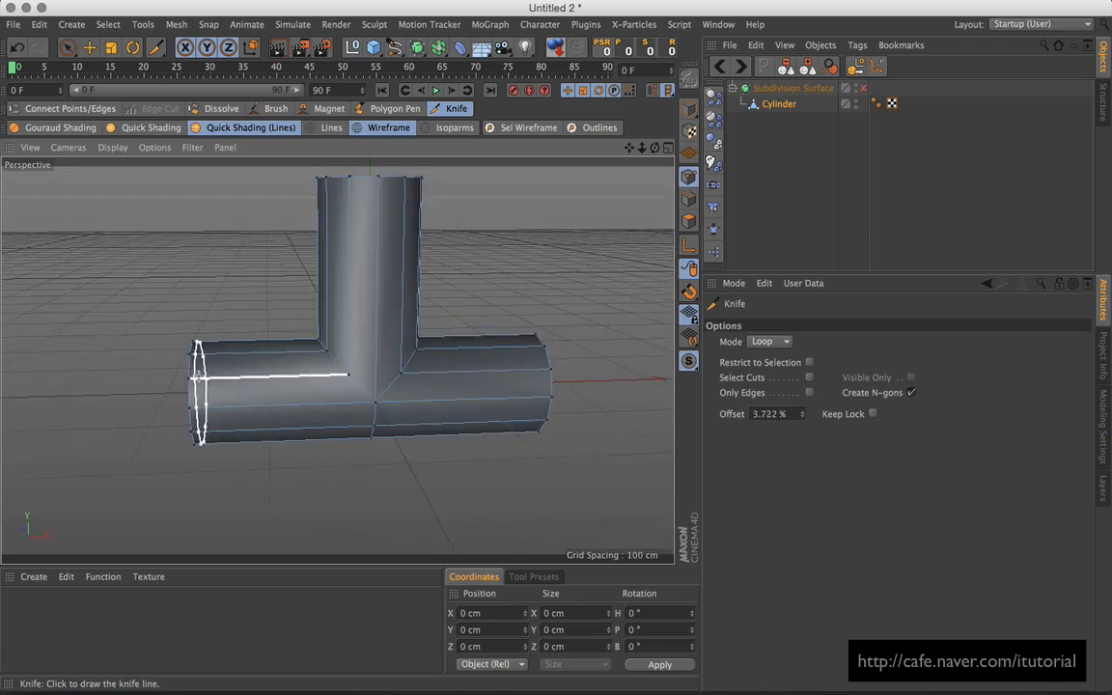
{"action": "left_click_drag", "start_coordinate": [203, 376], "coordinate": [367, 387], "text": "alt"}
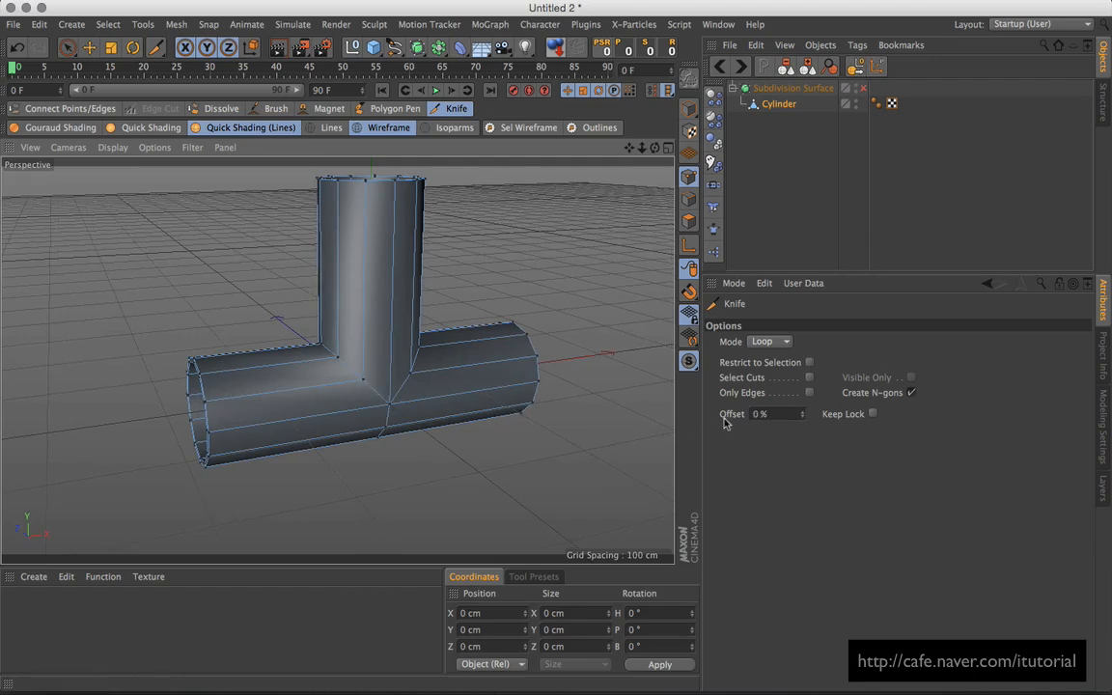
{"action": "right_click_drag", "start_coordinate": [268, 377], "coordinate": [315, 357], "text": "alt"}
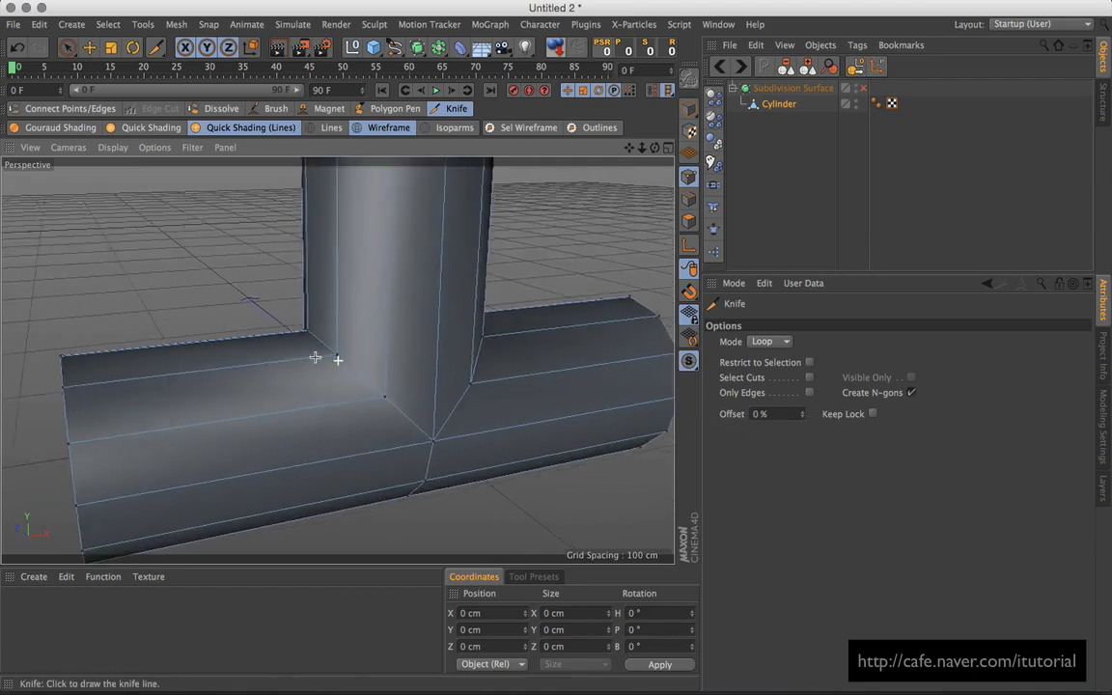
{"action": "middle_click_drag", "start_coordinate": [315, 357], "coordinate": [343, 360], "text": "alt"}
{"action": "left_click_drag", "start_coordinate": [343, 360], "coordinate": [353, 360], "text": "alt"}
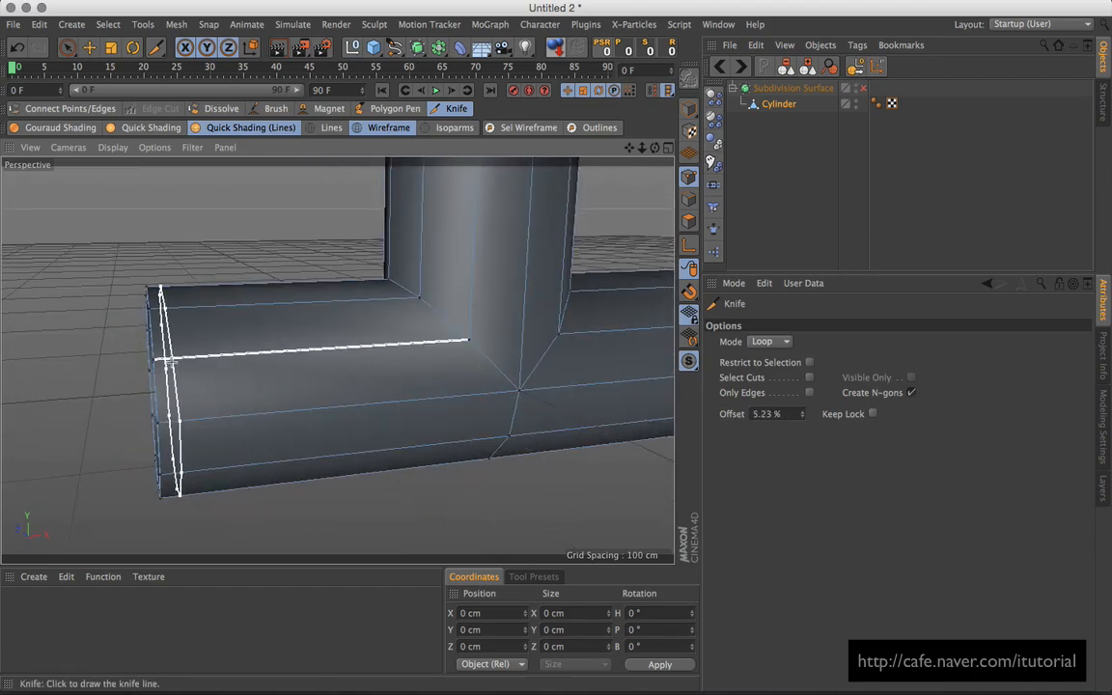
Step: Cut an edge loop near the left arm's open end at 98% offset
{"action": "left_click", "coordinate": [166, 357]}
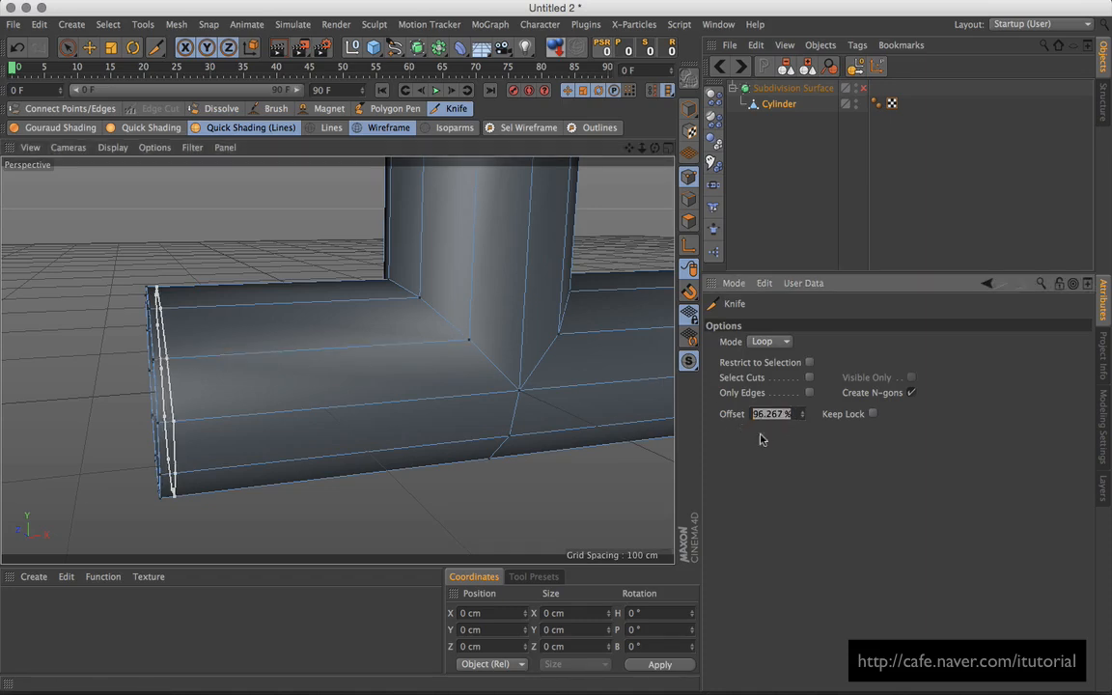
{"action": "type", "text": "8"}
{"action": "key", "text": "Return"}
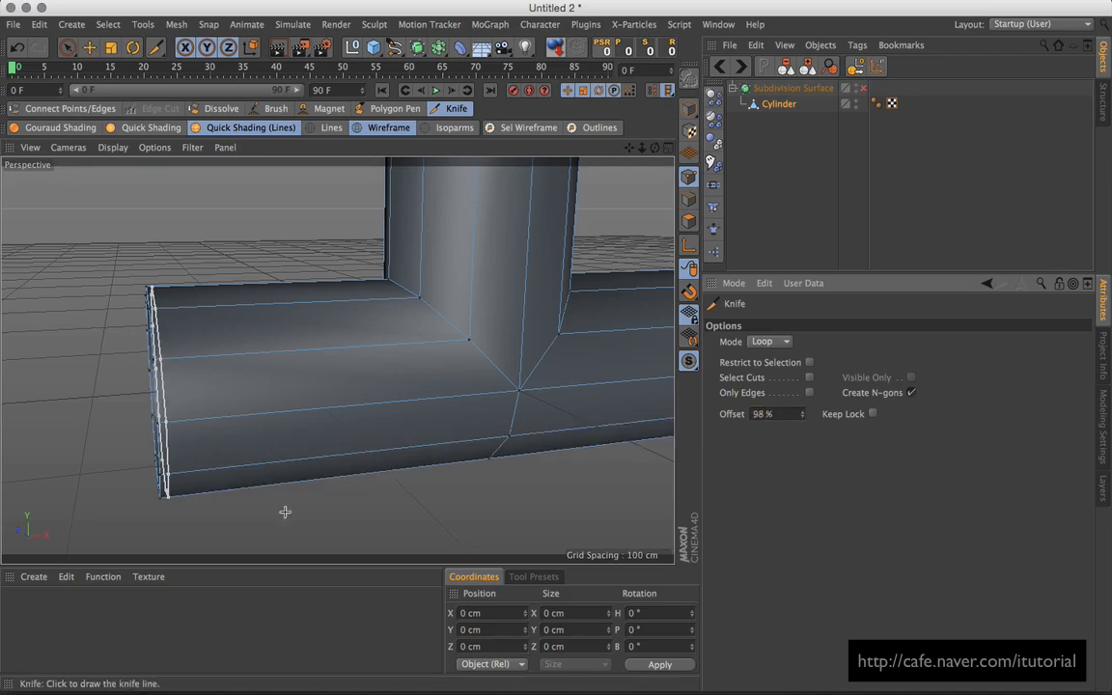
{"action": "left_click_drag", "start_coordinate": [251, 377], "coordinate": [305, 370], "text": "alt"}
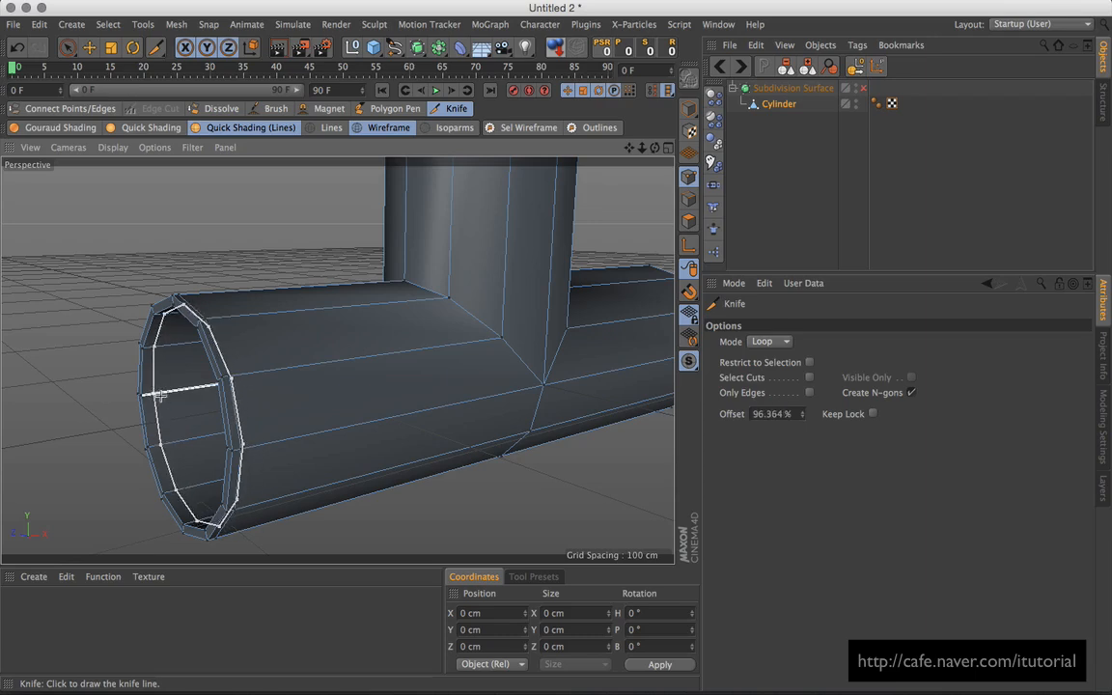
{"action": "left_click", "coordinate": [787, 414]}
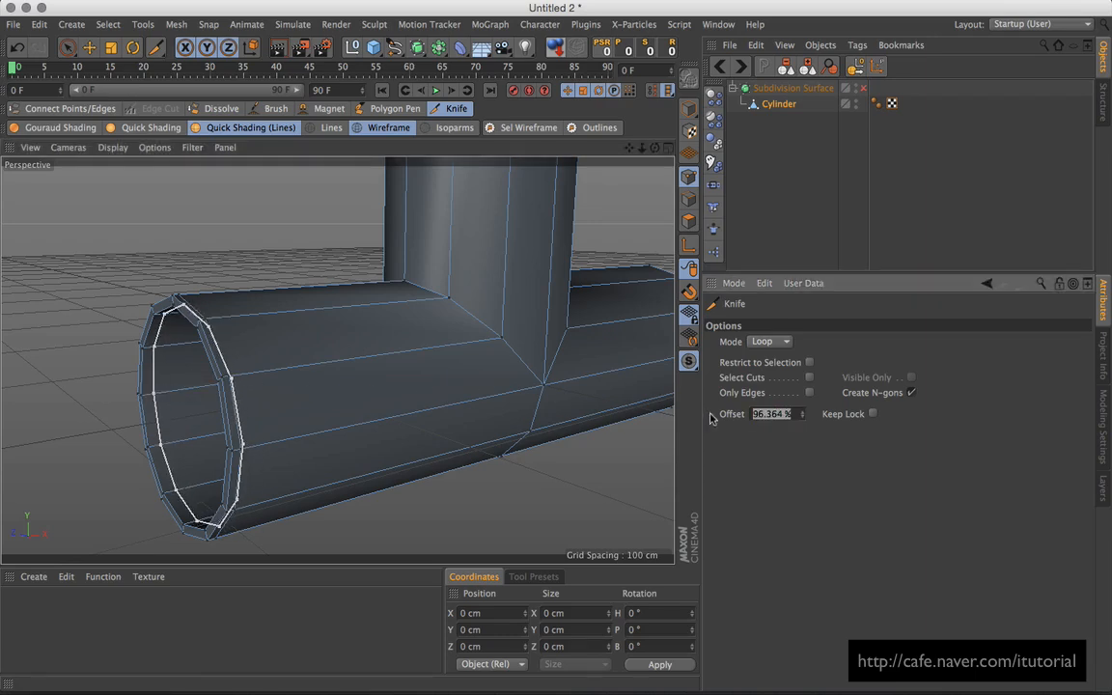
{"action": "key", "text": "Return"}
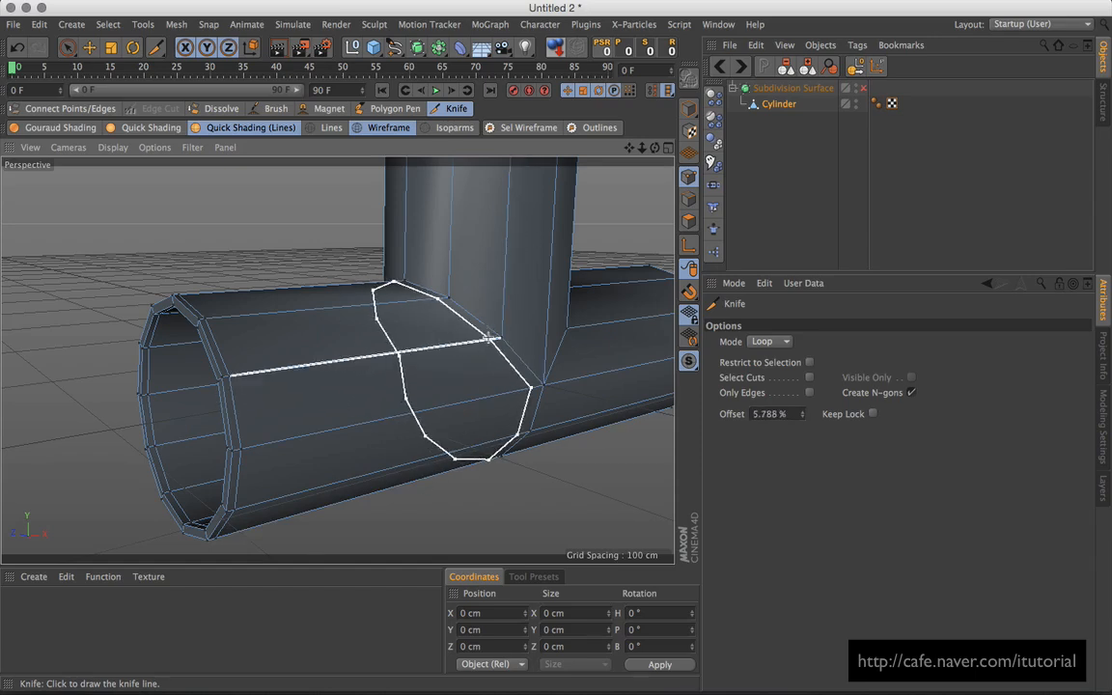
Step: Cut edge loops hugging both sides of the branch junction at 2% and 98% offsets
{"action": "left_click_drag", "start_coordinate": [787, 415], "coordinate": [751, 417]}
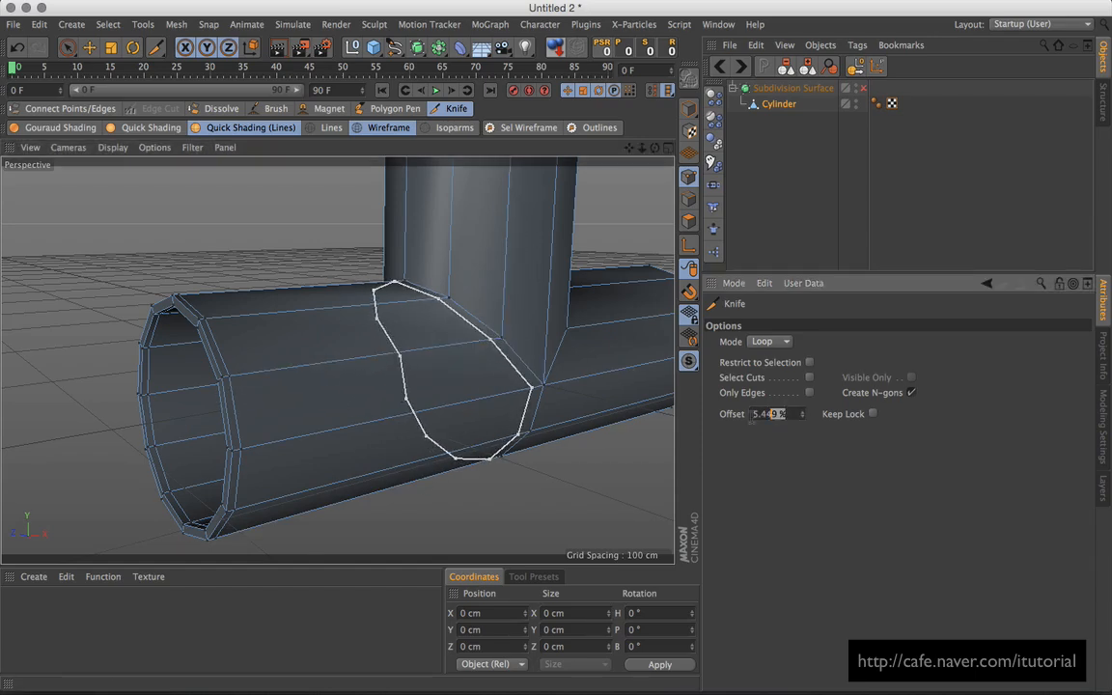
{"action": "type", "text": "2"}
{"action": "key", "text": "Return"}
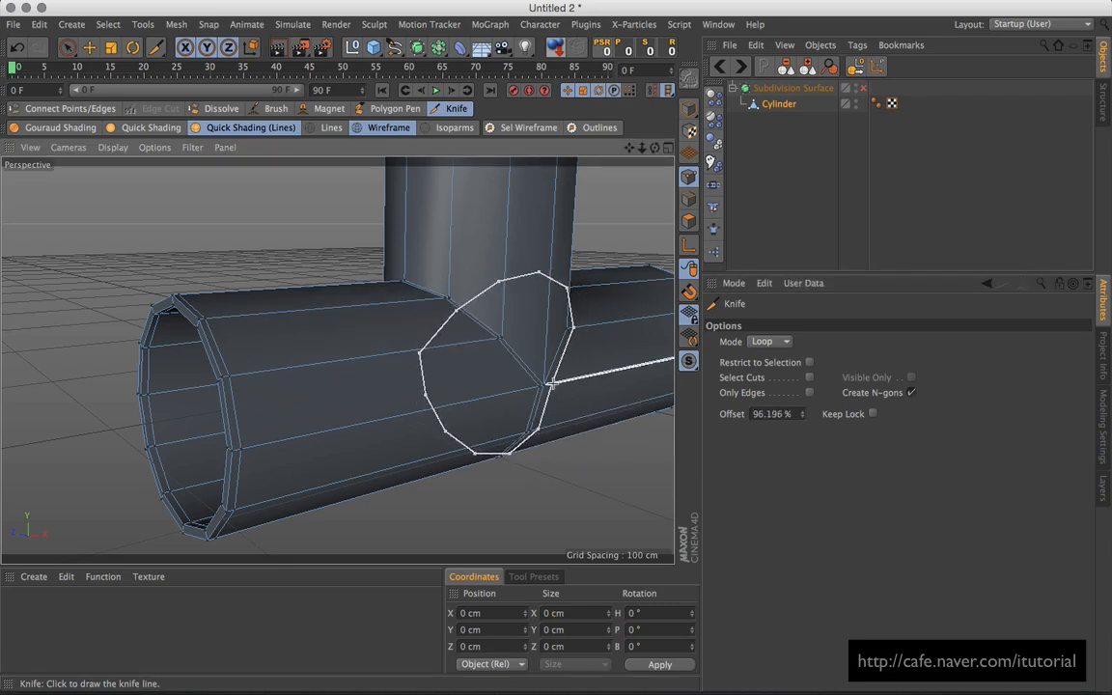
{"action": "left_click_drag", "start_coordinate": [791, 415], "coordinate": [724, 415]}
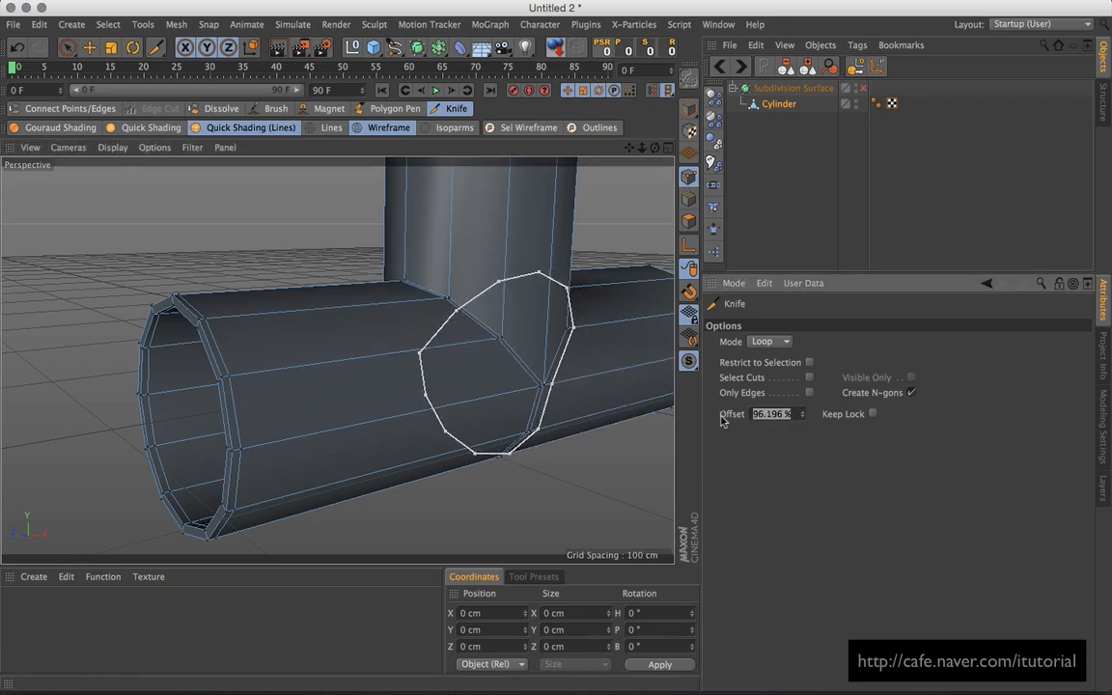
{"action": "key", "text": "Return"}
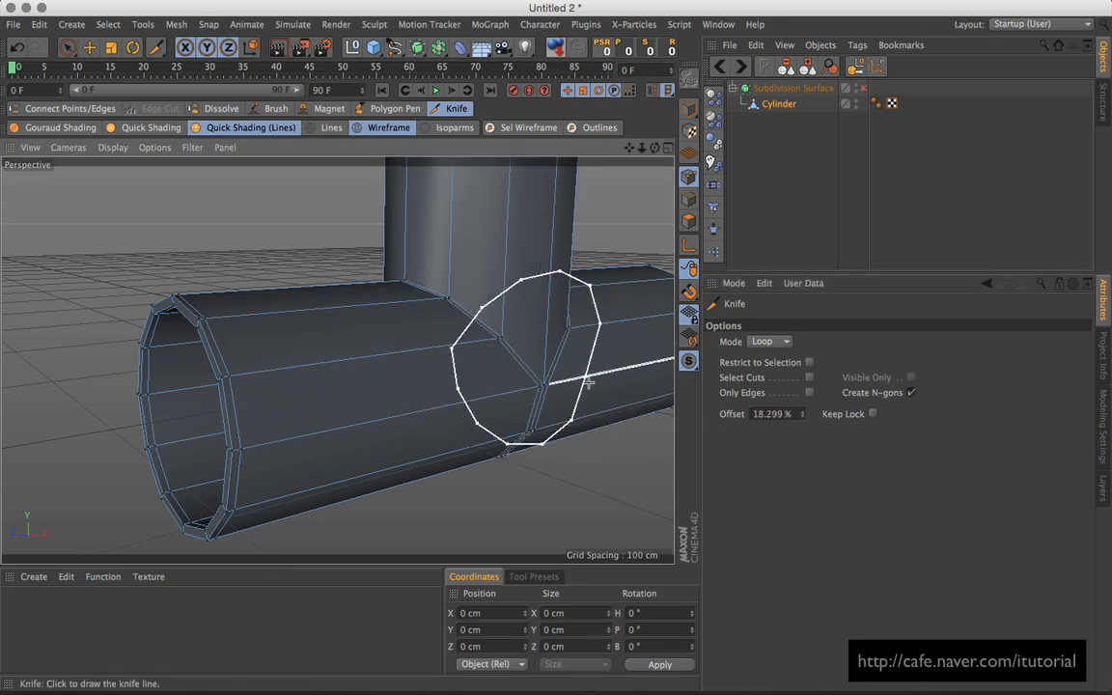
{"action": "left_click_drag", "start_coordinate": [611, 378], "coordinate": [548, 375], "text": "alt"}
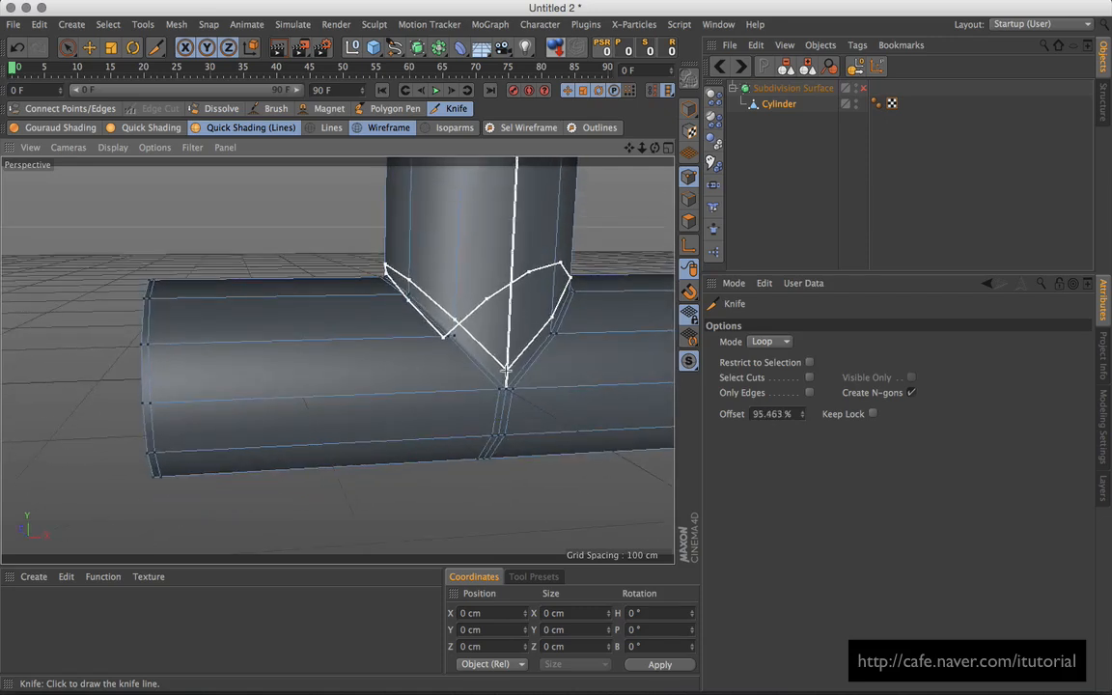
{"action": "left_click_drag", "start_coordinate": [792, 415], "coordinate": [703, 418]}
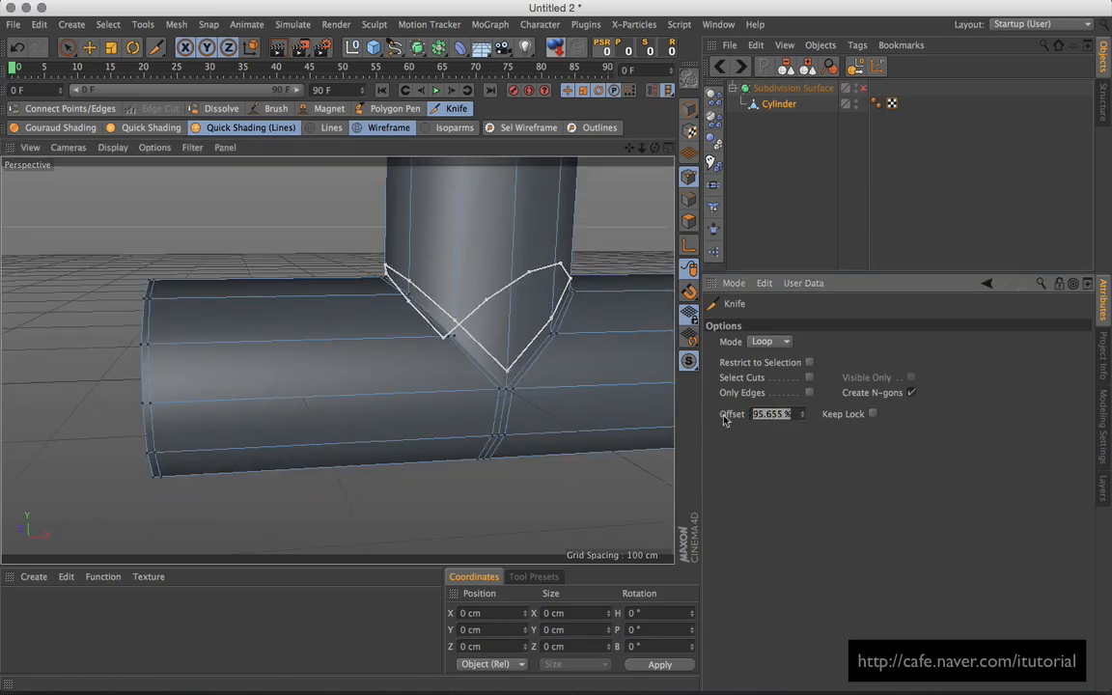
{"action": "type", "text": "98"}
{"action": "key", "text": "Return"}
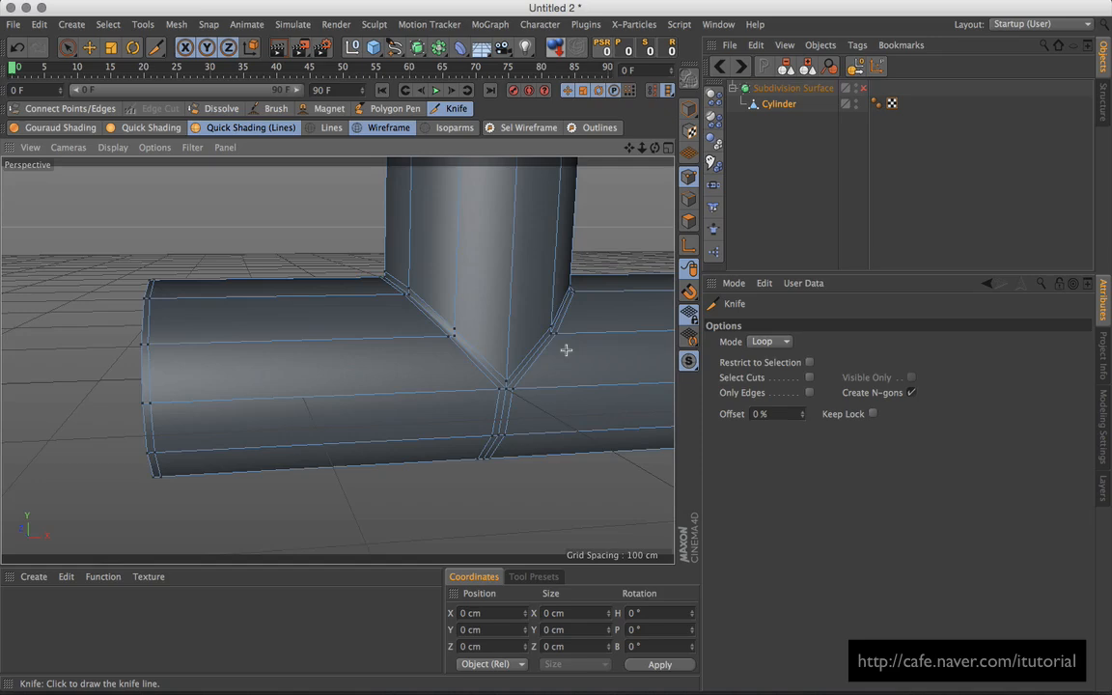
{"action": "middle_click_drag", "start_coordinate": [567, 346], "coordinate": [481, 354], "text": "alt"}
{"action": "left_click_drag", "start_coordinate": [481, 354], "coordinate": [508, 390], "text": "alt"}
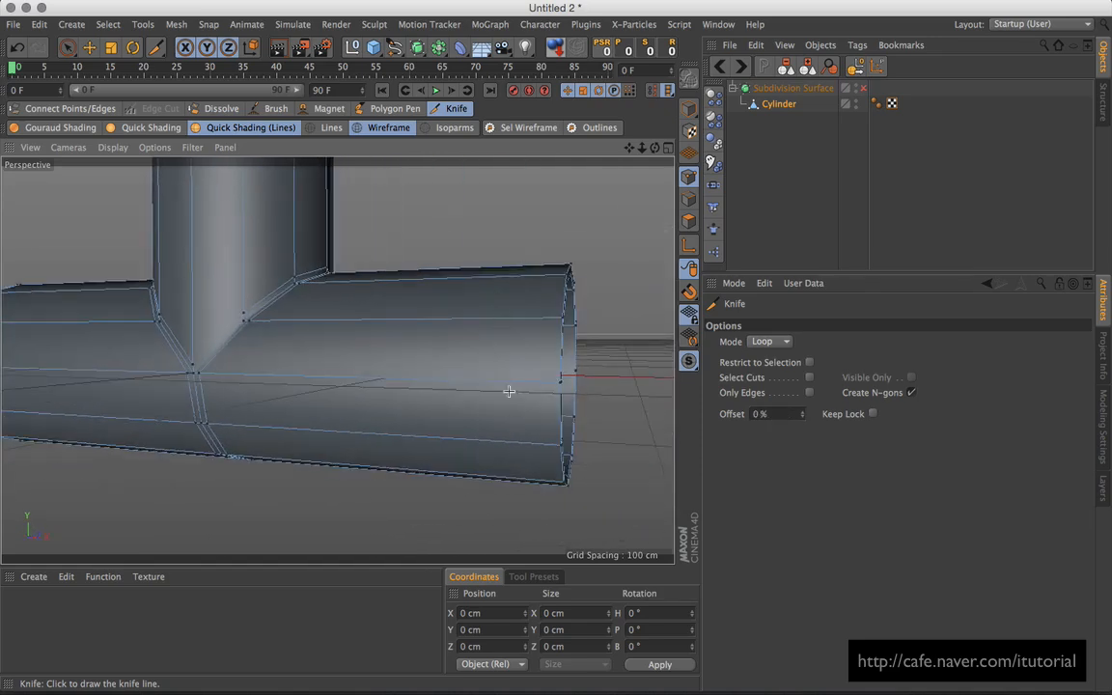
Step: Cut edge loops near the horizontal tube's open end at 98% offset
{"action": "left_click", "coordinate": [551, 320]}
{"action": "left_click_drag", "start_coordinate": [792, 416], "coordinate": [695, 414]}
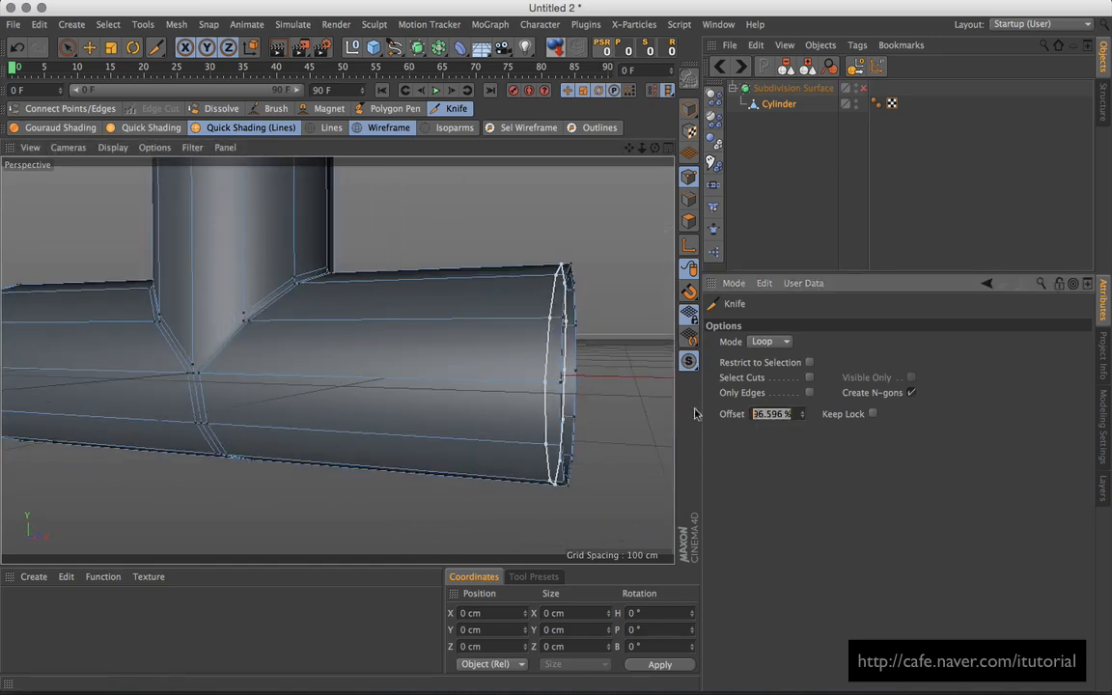
{"action": "key", "text": "Return"}
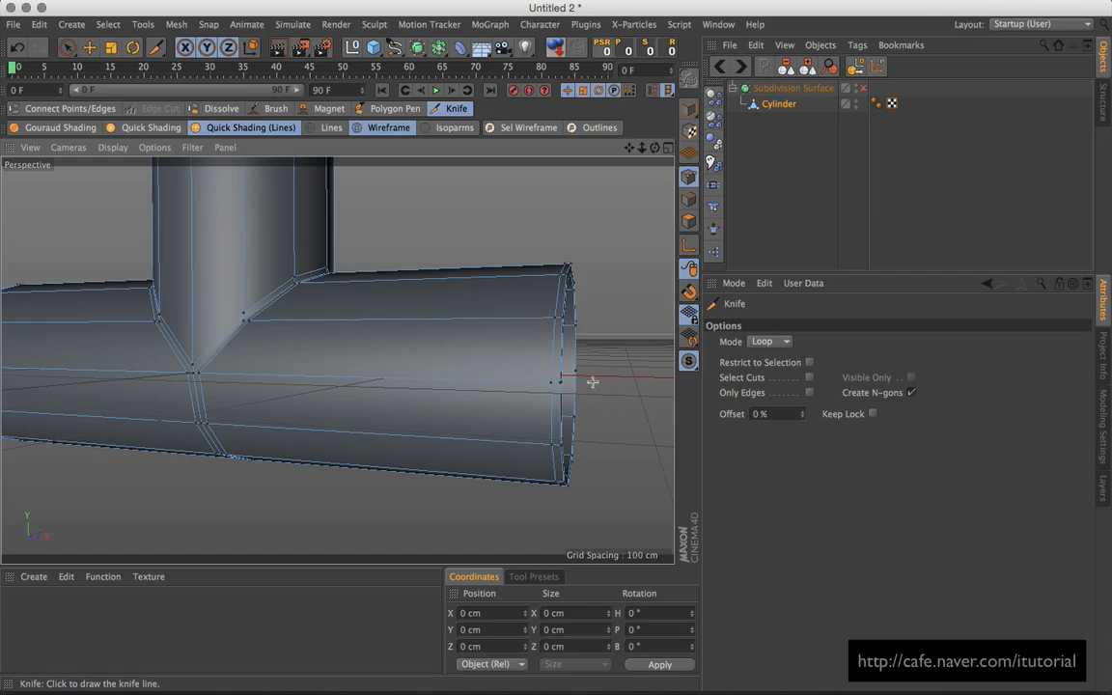
{"action": "left_click_drag", "start_coordinate": [632, 376], "coordinate": [599, 377], "text": "alt"}
{"action": "left_click", "coordinate": [571, 381]}
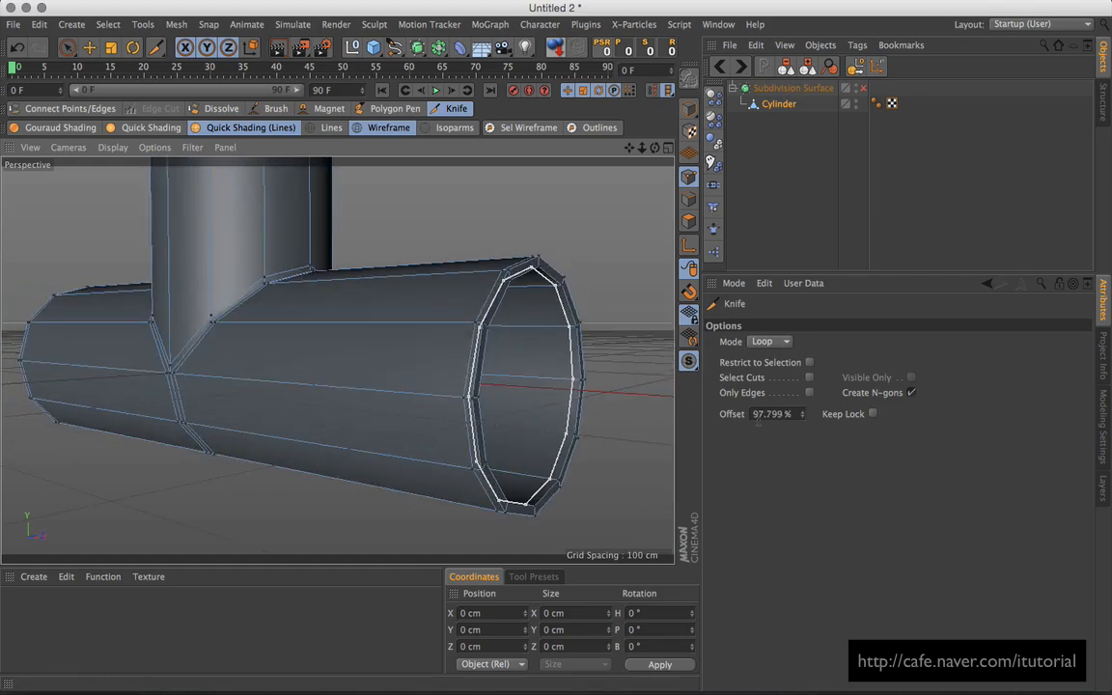
{"action": "left_click_drag", "start_coordinate": [792, 414], "coordinate": [725, 414]}
{"action": "key", "text": "Return"}
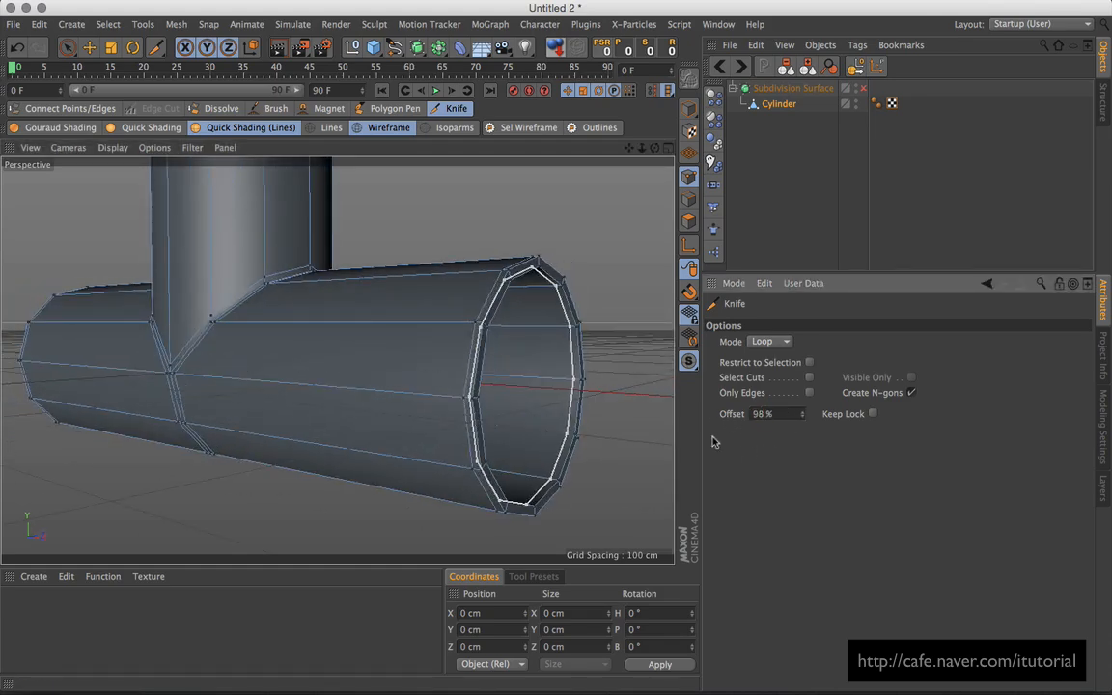
Step: Cut an edge loop at 2% offset just below the vertical branch's top rim
{"action": "left_click_drag", "start_coordinate": [529, 374], "coordinate": [508, 369], "text": "alt"}
{"action": "middle_click_drag", "start_coordinate": [411, 273], "coordinate": [498, 391], "text": "alt"}
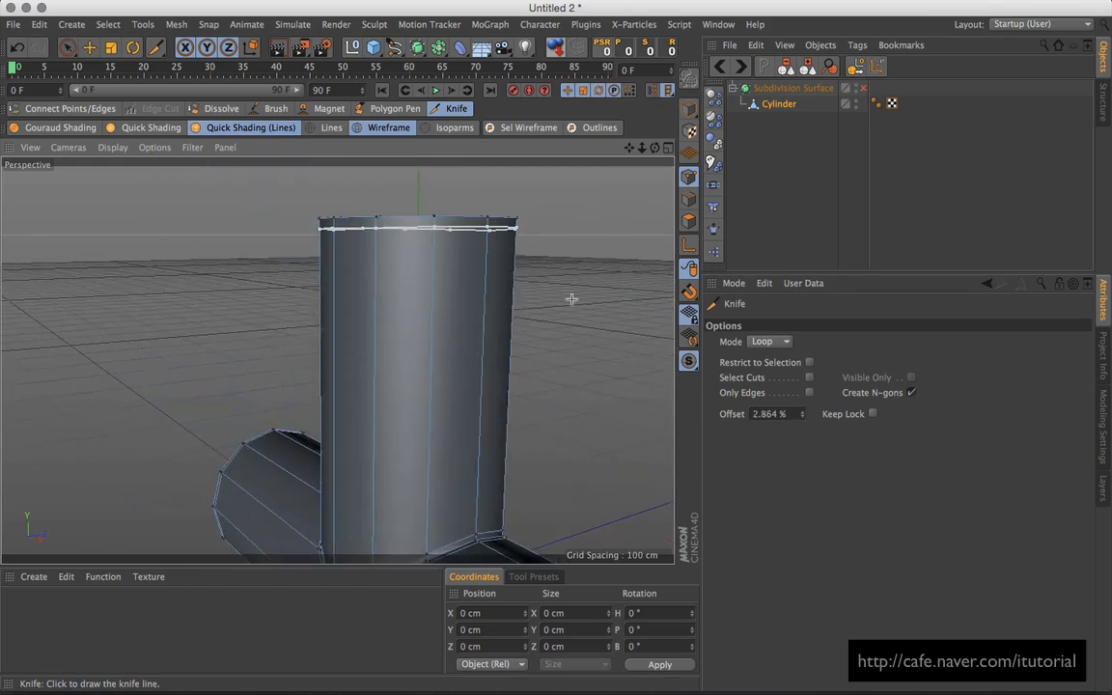
{"action": "left_click_drag", "start_coordinate": [791, 413], "coordinate": [714, 414]}
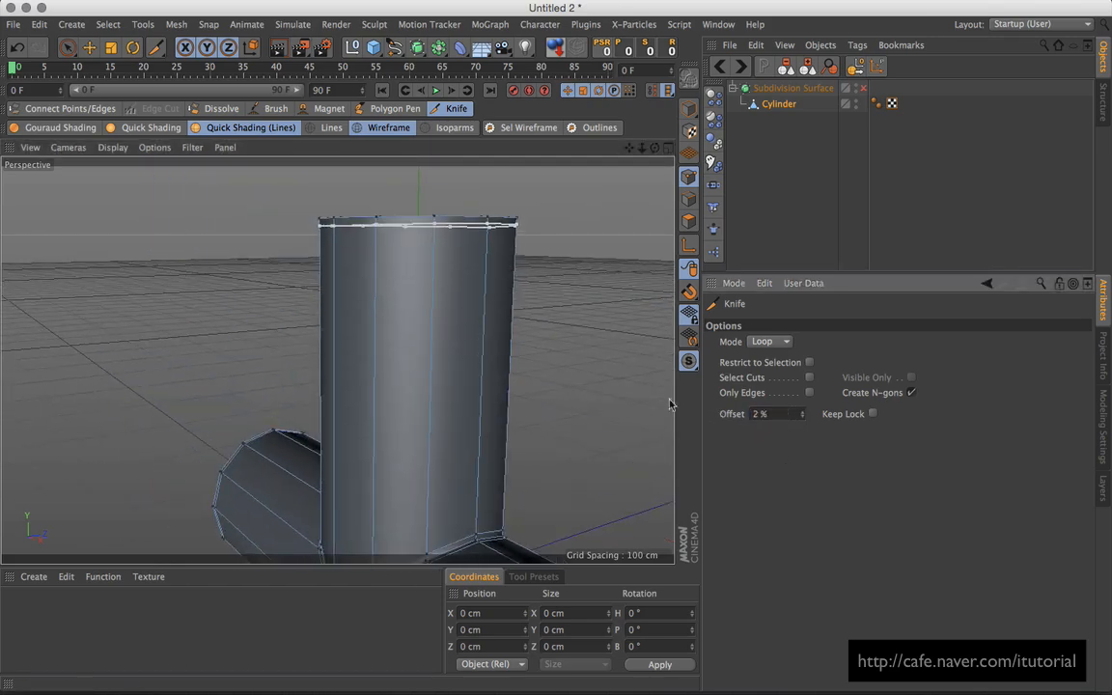
{"action": "left_click_drag", "start_coordinate": [566, 313], "coordinate": [531, 318], "text": "alt"}
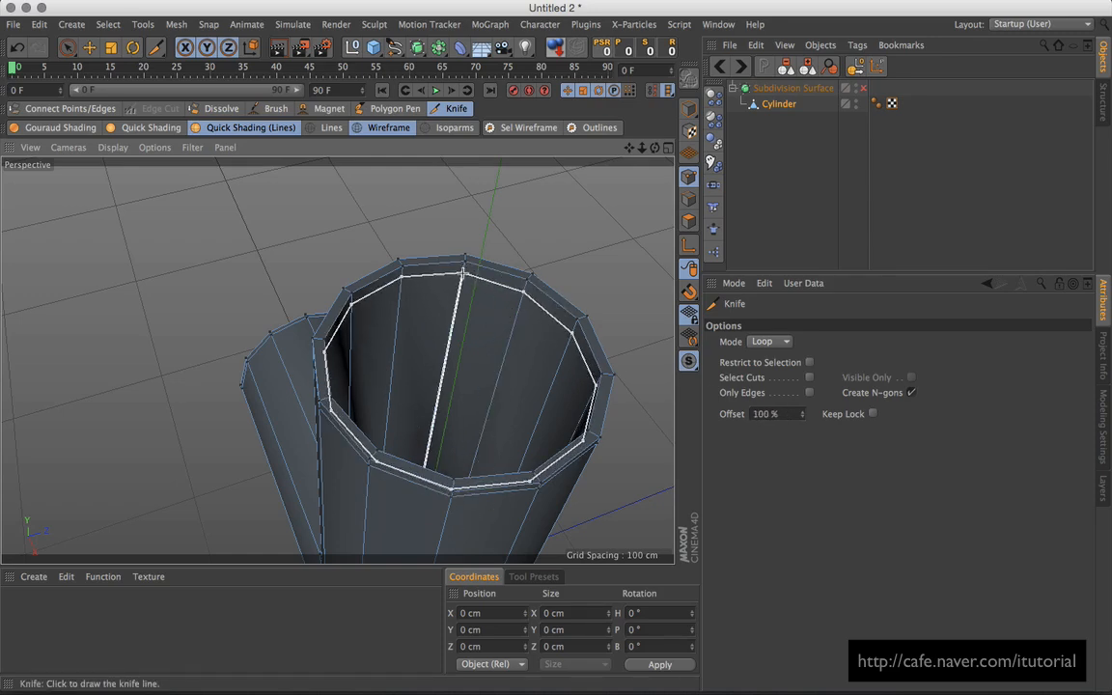
{"action": "left_click_drag", "start_coordinate": [789, 413], "coordinate": [730, 417]}
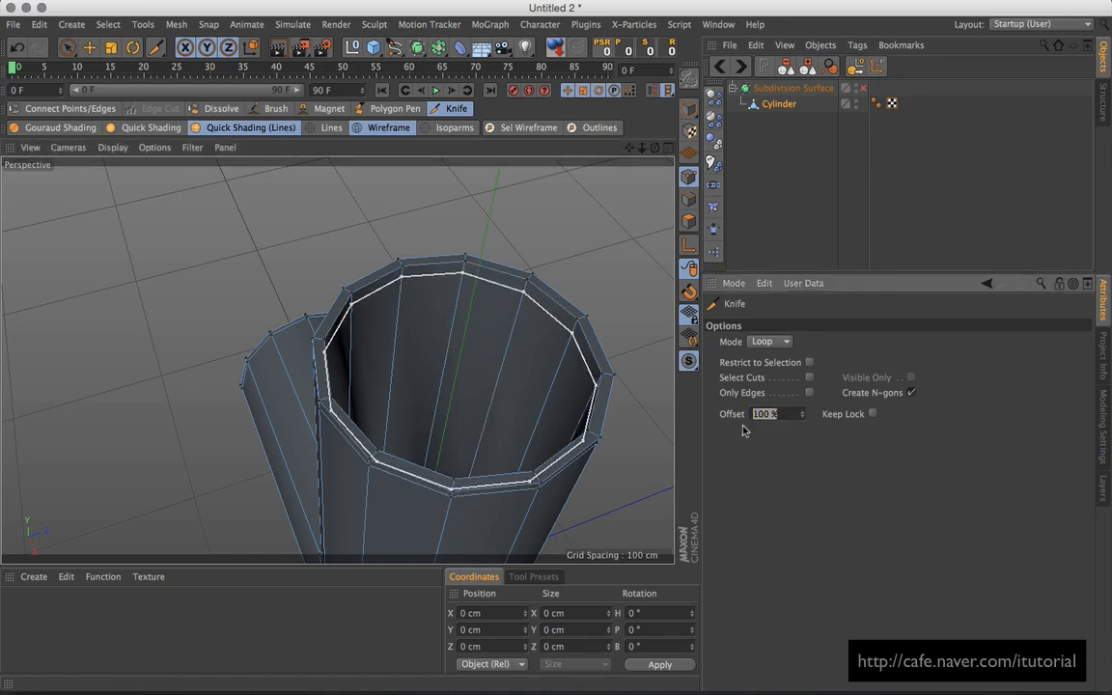
{"action": "type", "text": "2"}
{"action": "key", "text": "Return"}
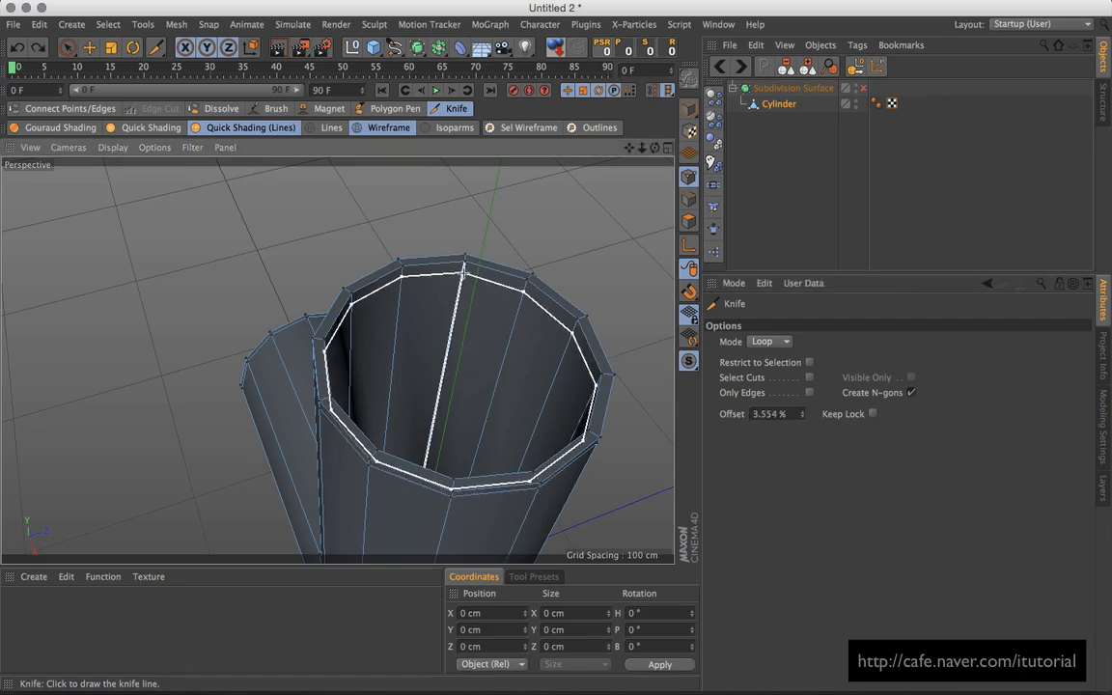
{"action": "left_click", "coordinate": [464, 275]}
{"action": "left_click", "coordinate": [772, 413]}
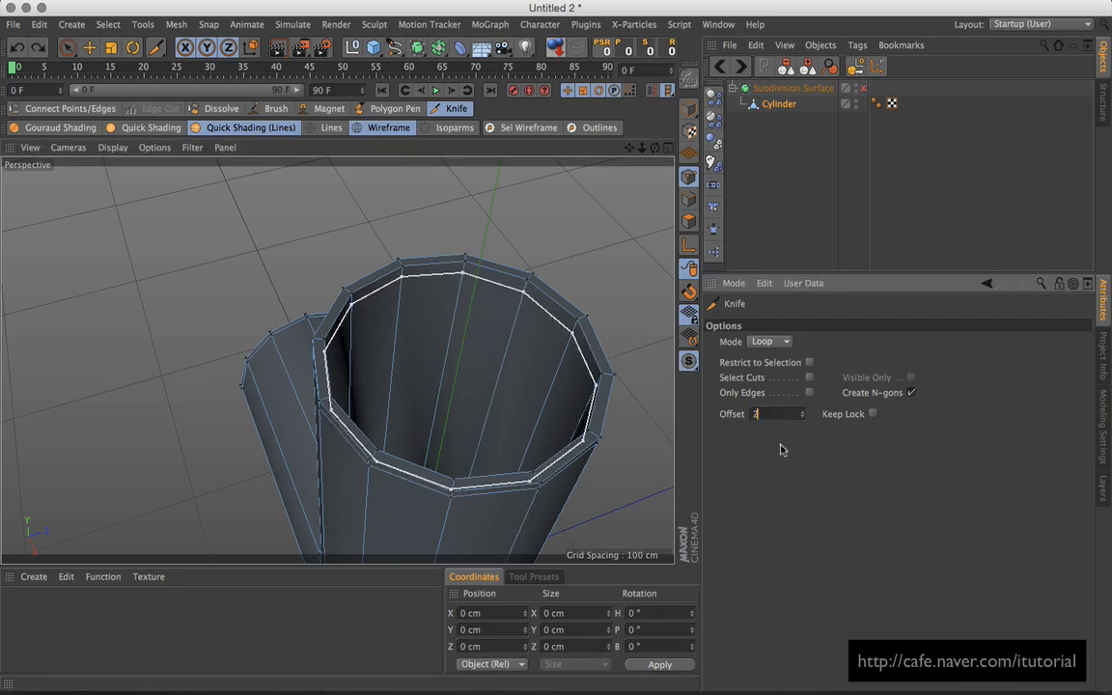
Step: Briefly preview the Subdivision Surface smoothing, then view into the pipe opening
{"action": "type", "text": "2"}
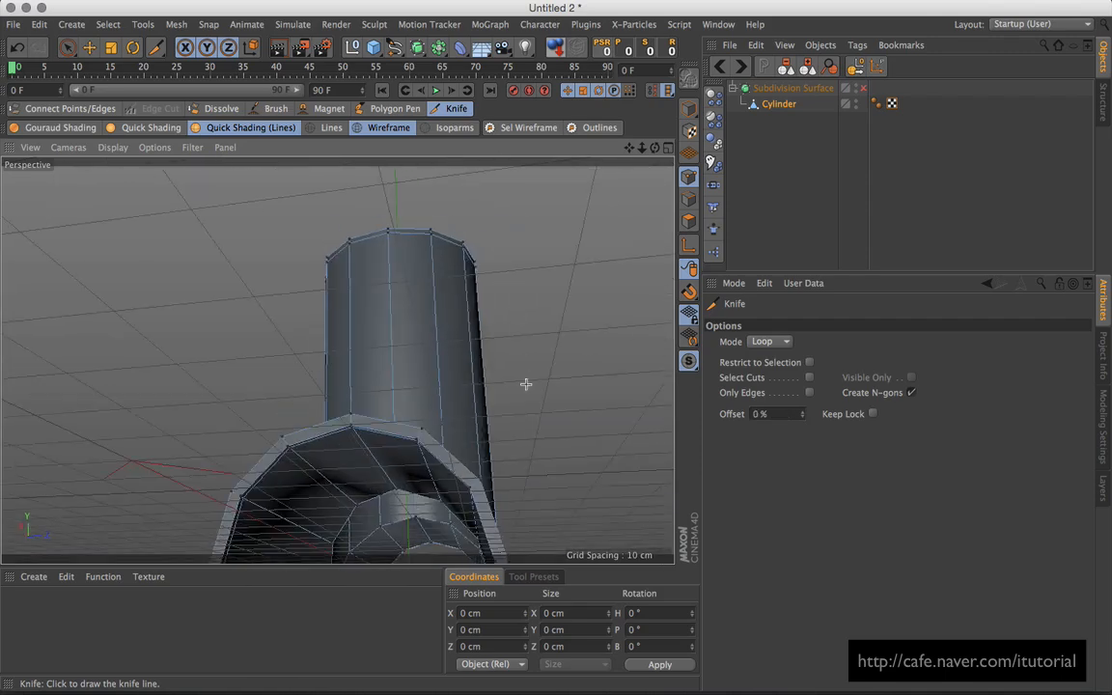
{"action": "left_click_drag", "start_coordinate": [526, 384], "coordinate": [304, 413], "text": "alt"}
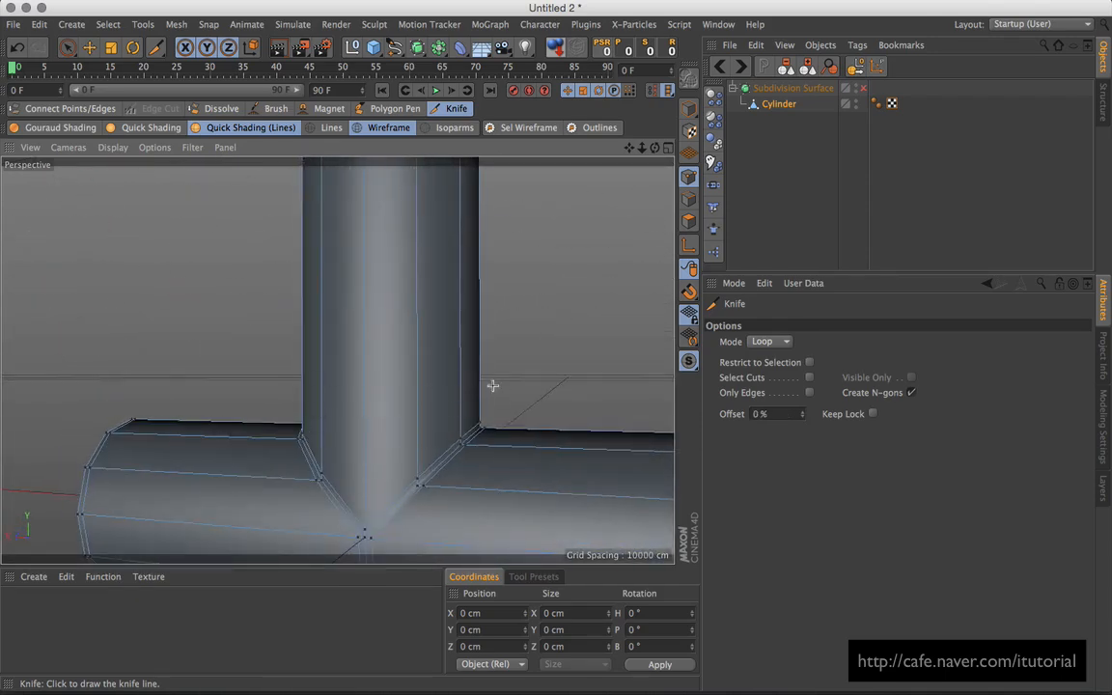
{"action": "left_click_drag", "start_coordinate": [492, 386], "coordinate": [475, 373], "text": "alt"}
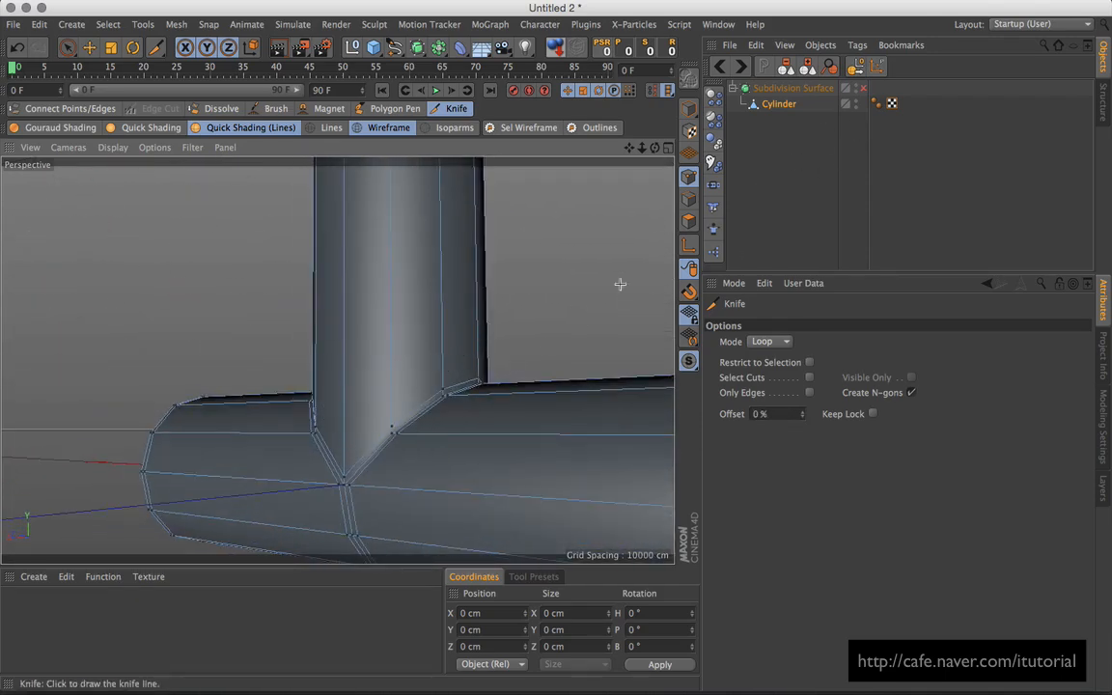
{"action": "left_click", "coordinate": [862, 89]}
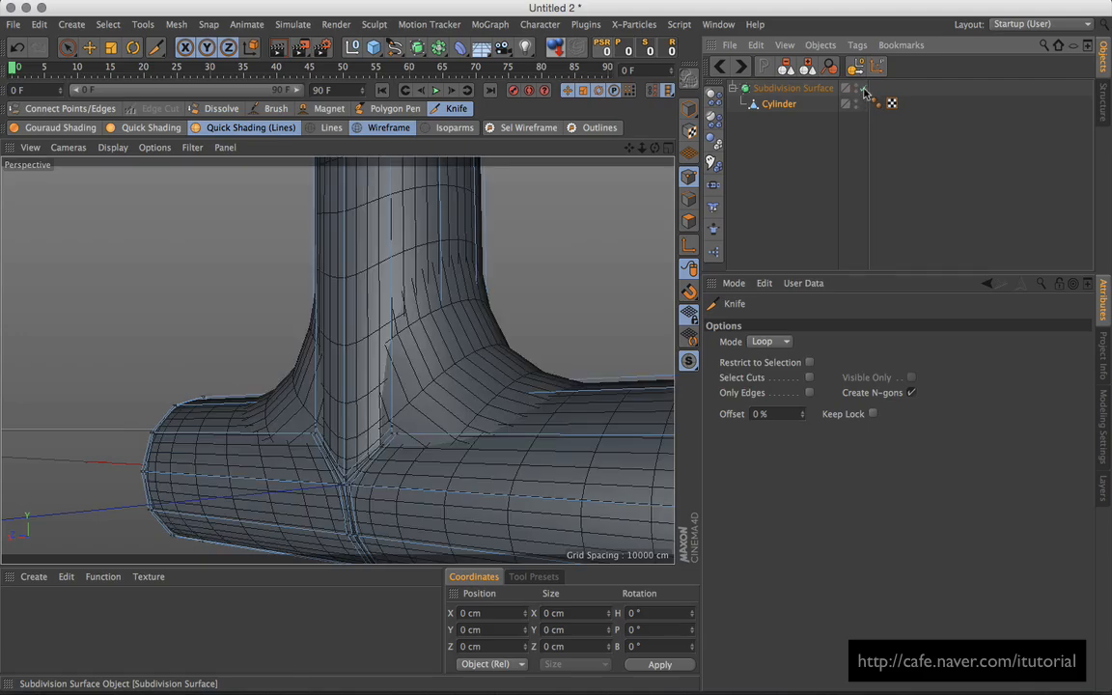
{"action": "left_click", "coordinate": [862, 89]}
{"action": "left_click_drag", "start_coordinate": [546, 385], "coordinate": [415, 390], "text": "alt"}
{"action": "scroll", "coordinate": [419, 360], "scroll_direction": "up", "scroll_amount": 5}
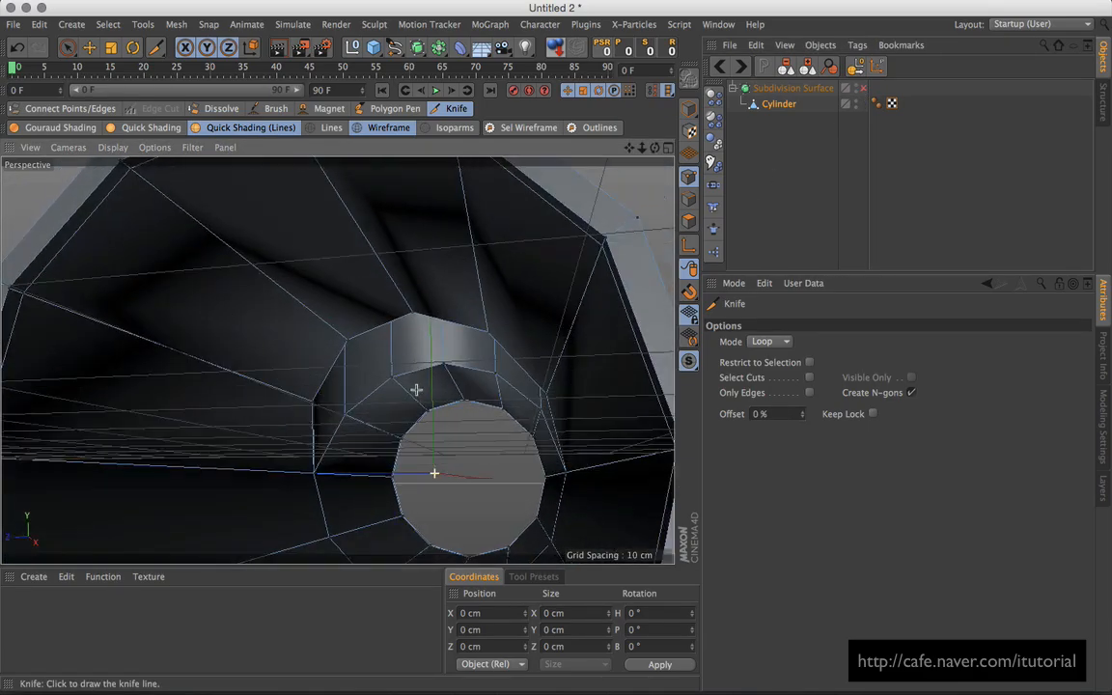
{"action": "scroll", "coordinate": [416, 390], "scroll_direction": "down", "scroll_amount": 5}
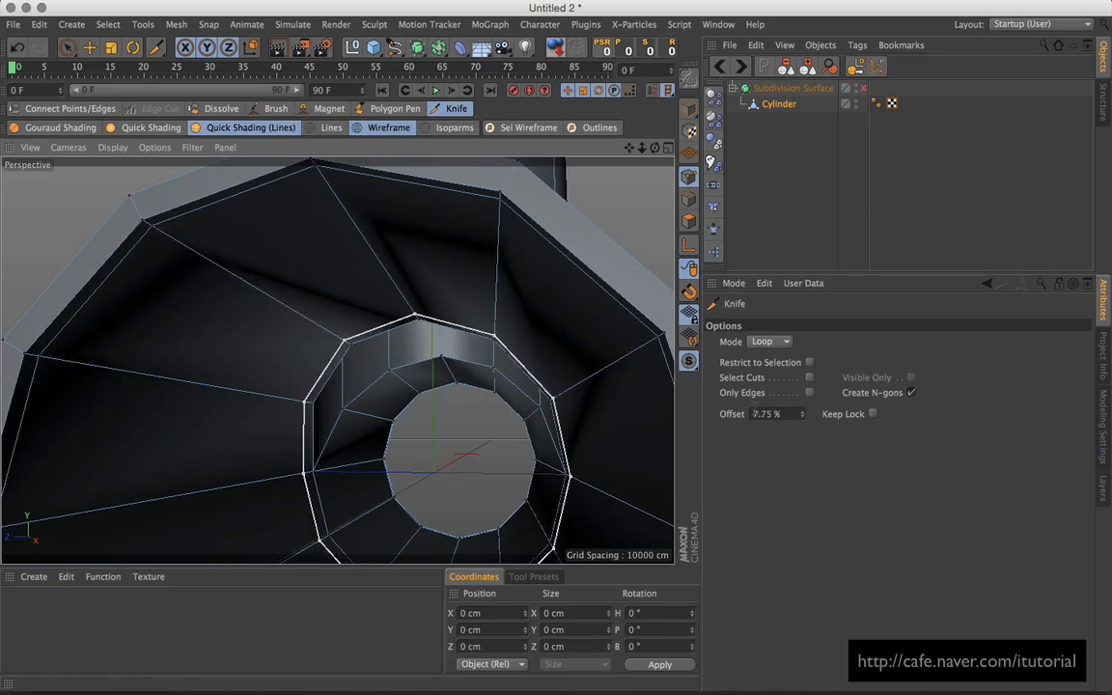
Step: Add Knife Loop cuts at 2% and 98% offset inside the pipe opening
{"action": "left_click", "coordinate": [790, 413]}
{"action": "type", "text": "2"}
{"action": "key", "text": "Return"}
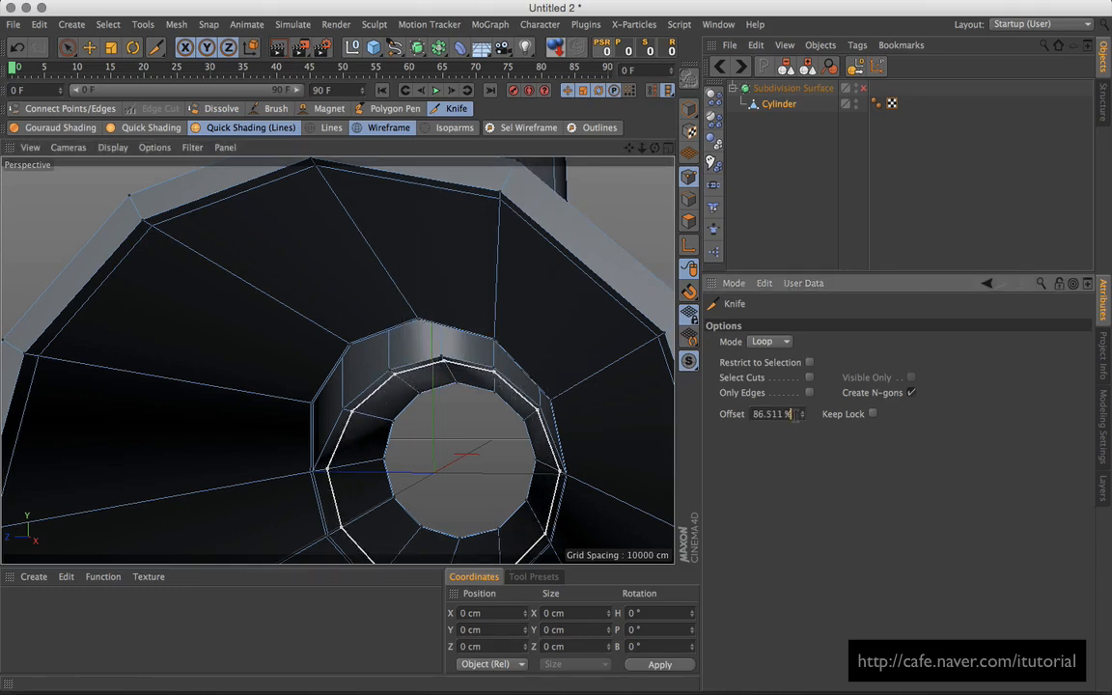
{"action": "key", "text": "Return"}
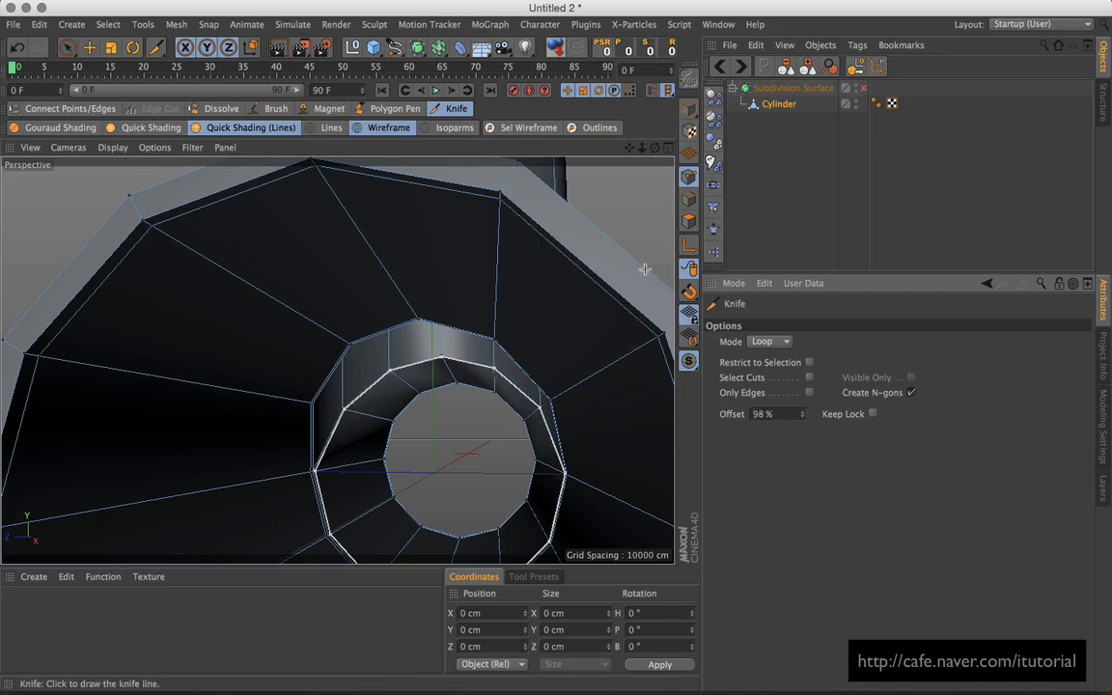
{"action": "left_click_drag", "start_coordinate": [458, 372], "coordinate": [403, 385], "text": "alt"}
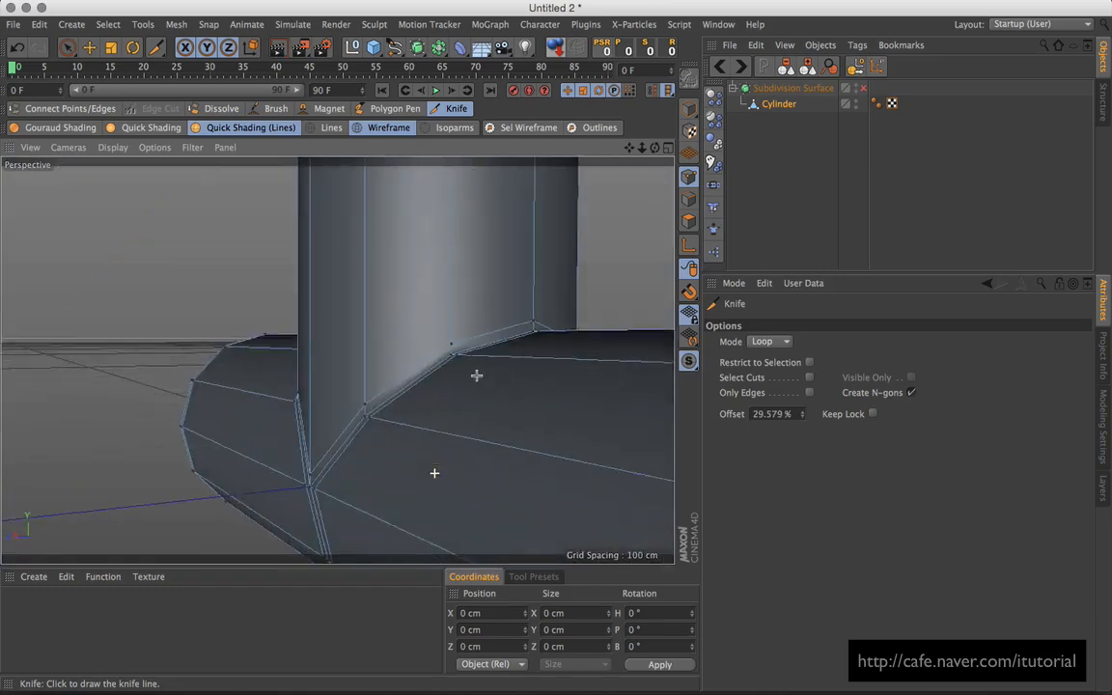
Step: Re-enable the Subdivision Surface so the T-pipe becomes smooth
{"action": "right_click_drag", "start_coordinate": [476, 375], "coordinate": [454, 390], "text": "alt"}
{"action": "left_click_drag", "start_coordinate": [360, 434], "coordinate": [521, 410], "text": "alt"}
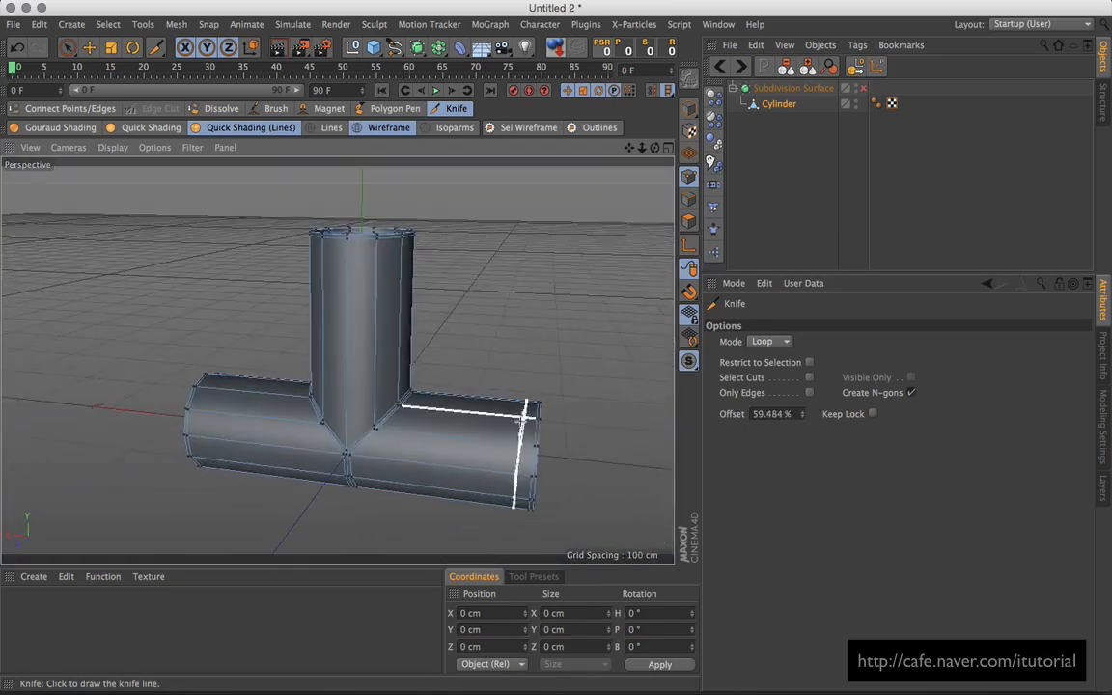
{"action": "left_click_drag", "start_coordinate": [372, 414], "coordinate": [516, 415], "text": "alt"}
{"action": "left_click", "coordinate": [863, 88]}
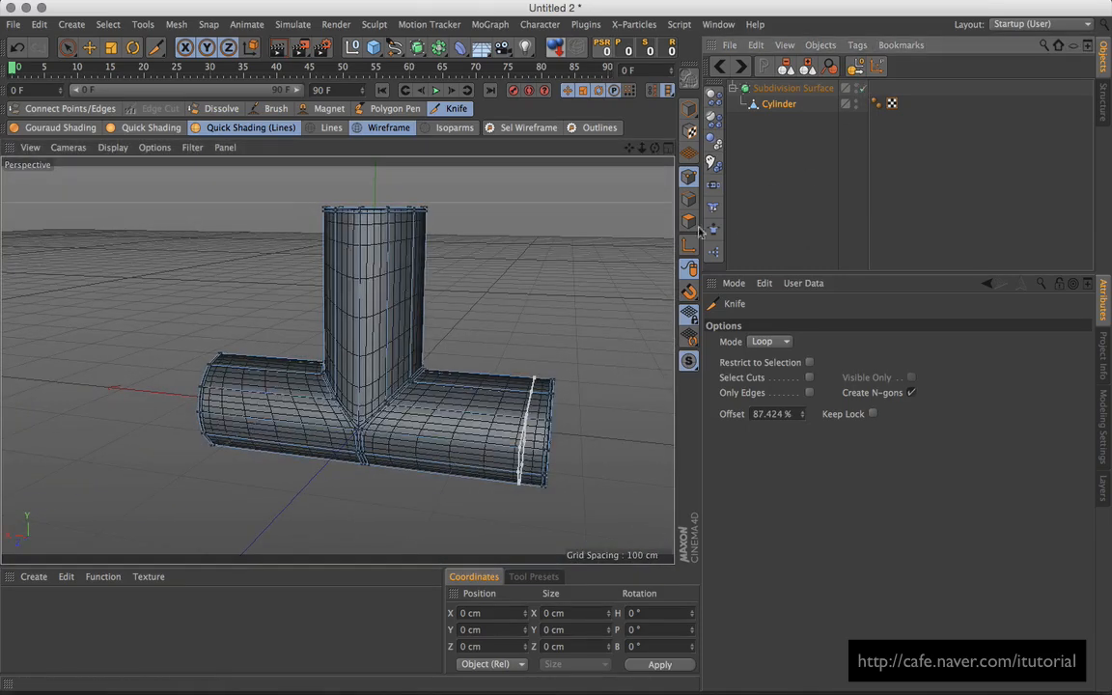
{"action": "left_click_drag", "start_coordinate": [508, 330], "coordinate": [598, 248], "text": "alt"}
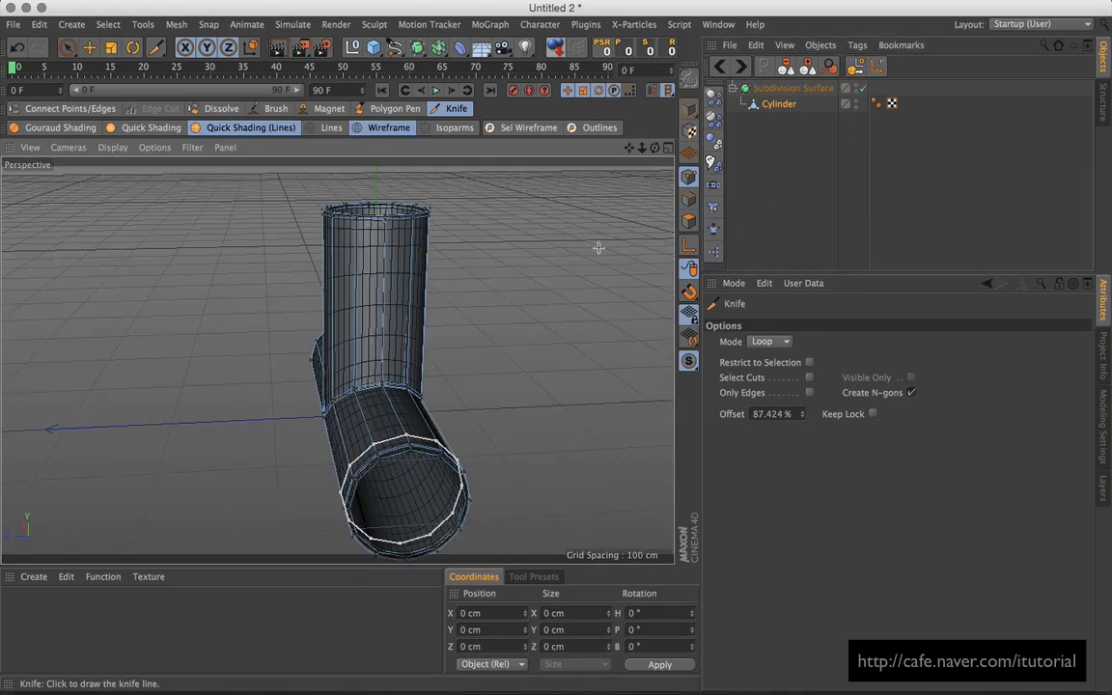
Step: Switch to Model mode and show the pipe in Quick Shading without wireframe lines
{"action": "left_click", "coordinate": [688, 109]}
{"action": "left_click_drag", "start_coordinate": [549, 303], "coordinate": [303, 178], "text": "alt"}
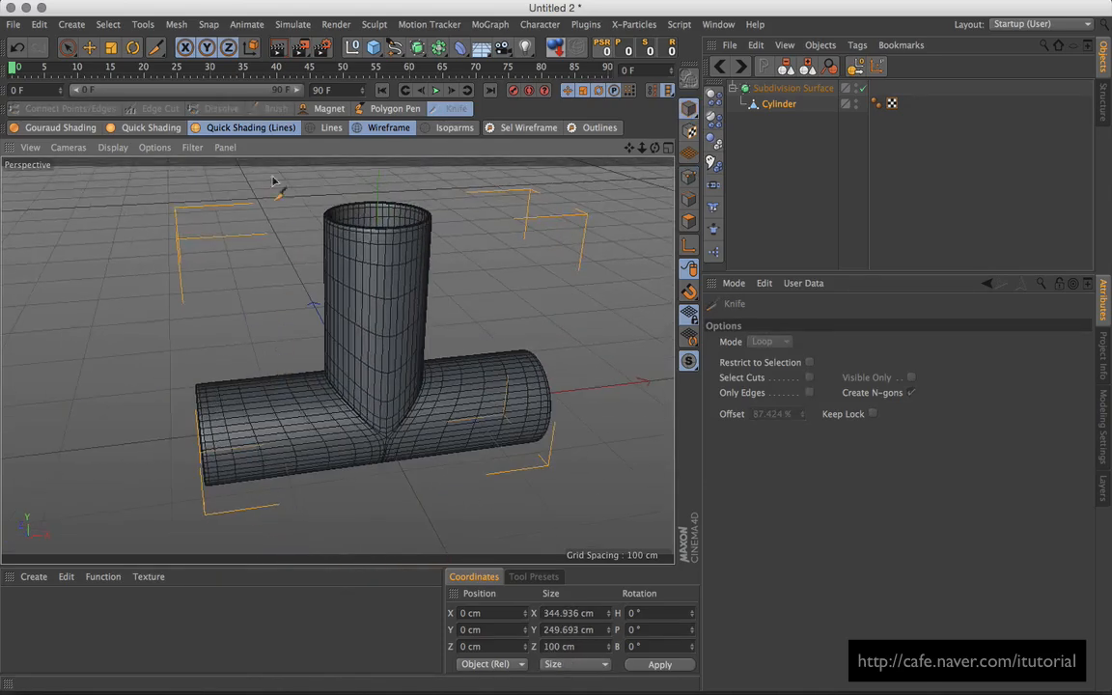
{"action": "left_click", "coordinate": [154, 128]}
{"action": "mouse_move", "coordinate": [496, 368]}
{"action": "left_mouse_down", "text": "alt"}
{"action": "mouse_move", "coordinate": [266, 322]}
{"action": "mouse_move", "coordinate": [377, 330]}
{"action": "mouse_move", "coordinate": [396, 316]}
{"action": "mouse_move", "coordinate": [223, 372]}
{"action": "mouse_move", "coordinate": [392, 338]}
{"action": "mouse_move", "coordinate": [332, 379]}
{"action": "left_mouse_up", "text": "alt"}
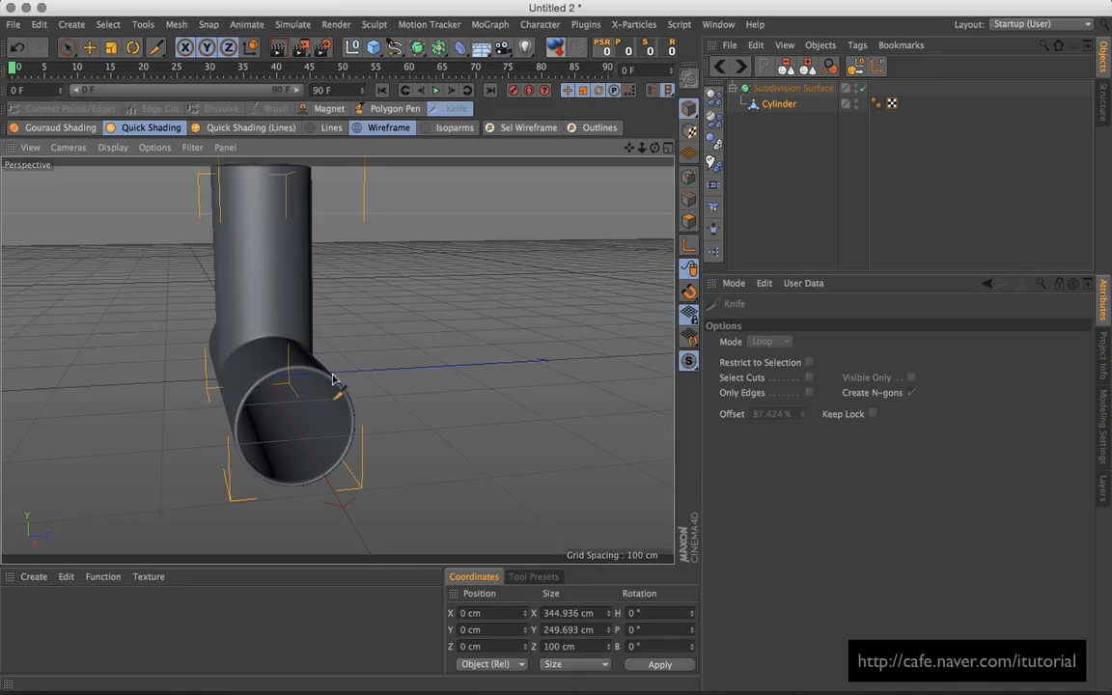
{"action": "right_click_drag", "start_coordinate": [333, 379], "coordinate": [385, 362], "text": "alt"}
{"action": "left_click_drag", "start_coordinate": [385, 362], "coordinate": [296, 356], "text": "alt"}
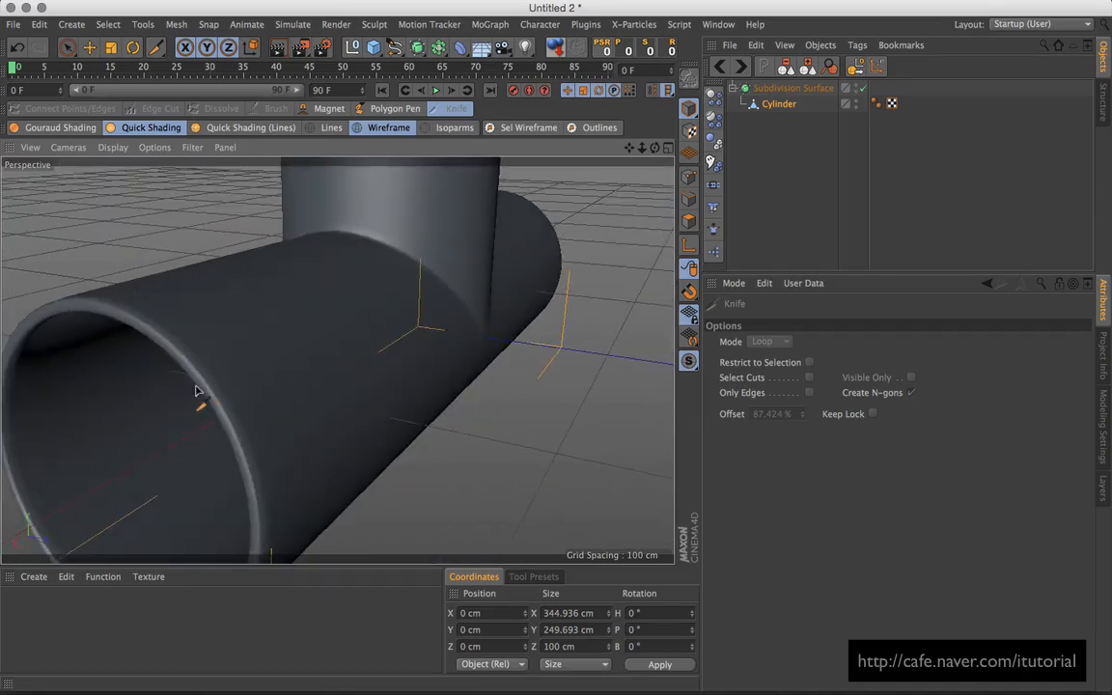
Step: Disable subdivision, show Quick Shading (Lines), and enter Polygon mode with Loop Selection
{"action": "left_click", "coordinate": [862, 88]}
{"action": "left_click", "coordinate": [246, 127]}
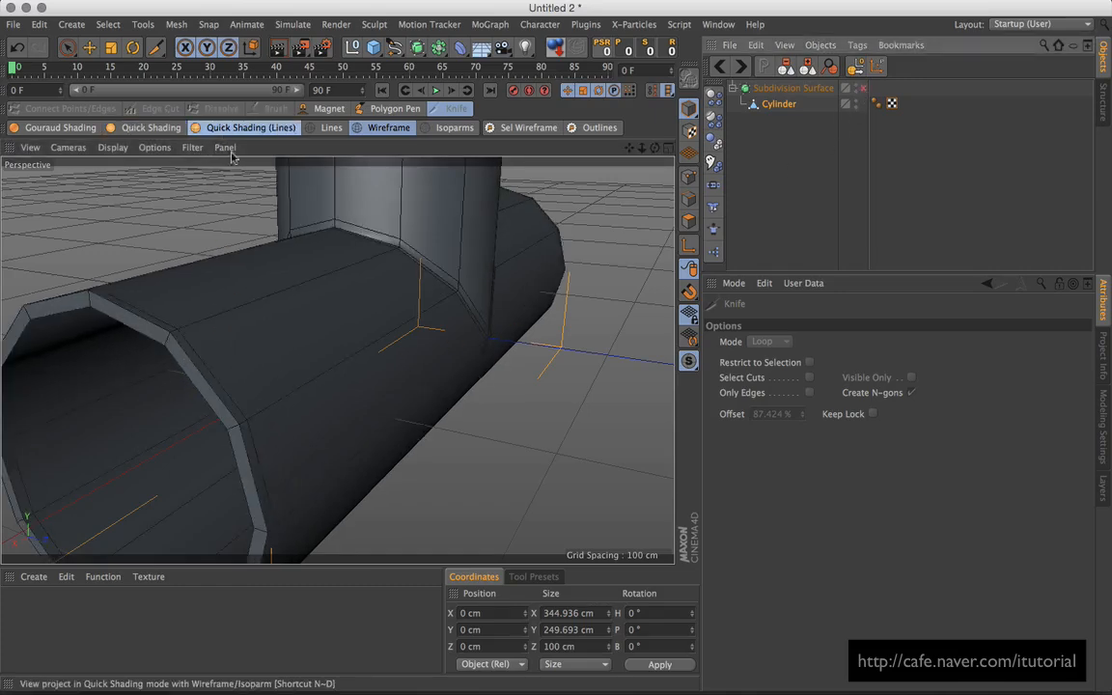
{"action": "mouse_move", "coordinate": [318, 280]}
{"action": "left_mouse_down", "text": "alt"}
{"action": "mouse_move", "coordinate": [365, 326]}
{"action": "mouse_move", "coordinate": [349, 297]}
{"action": "left_mouse_up", "text": "alt"}
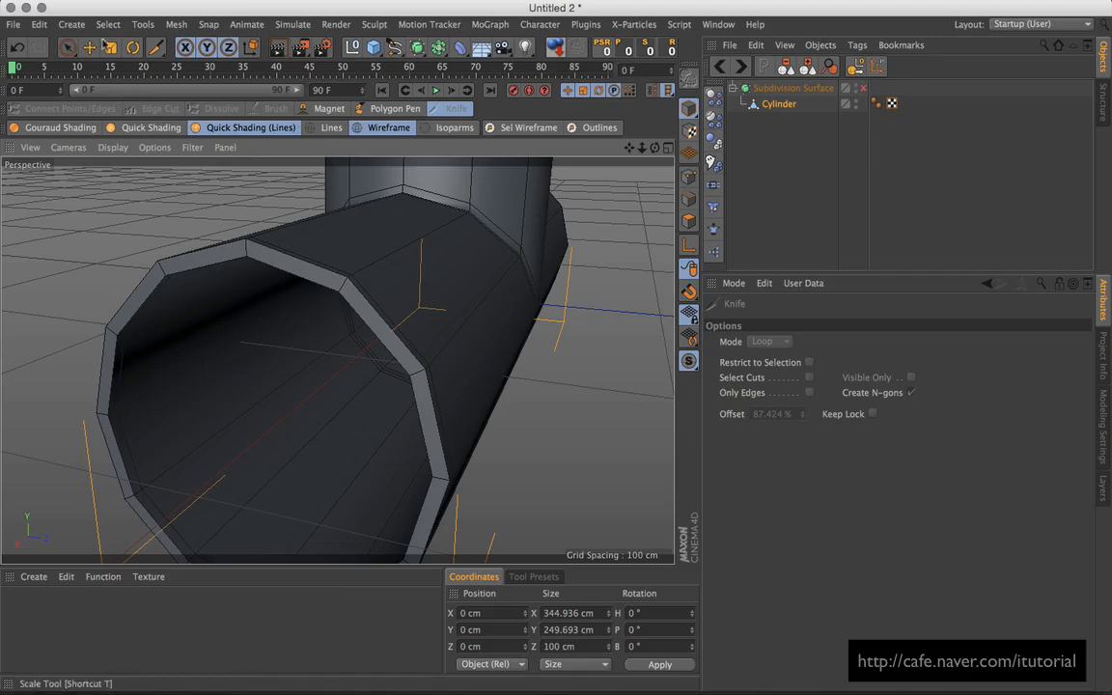
{"action": "left_click", "coordinate": [108, 27]}
{"action": "left_click", "coordinate": [738, 210]}
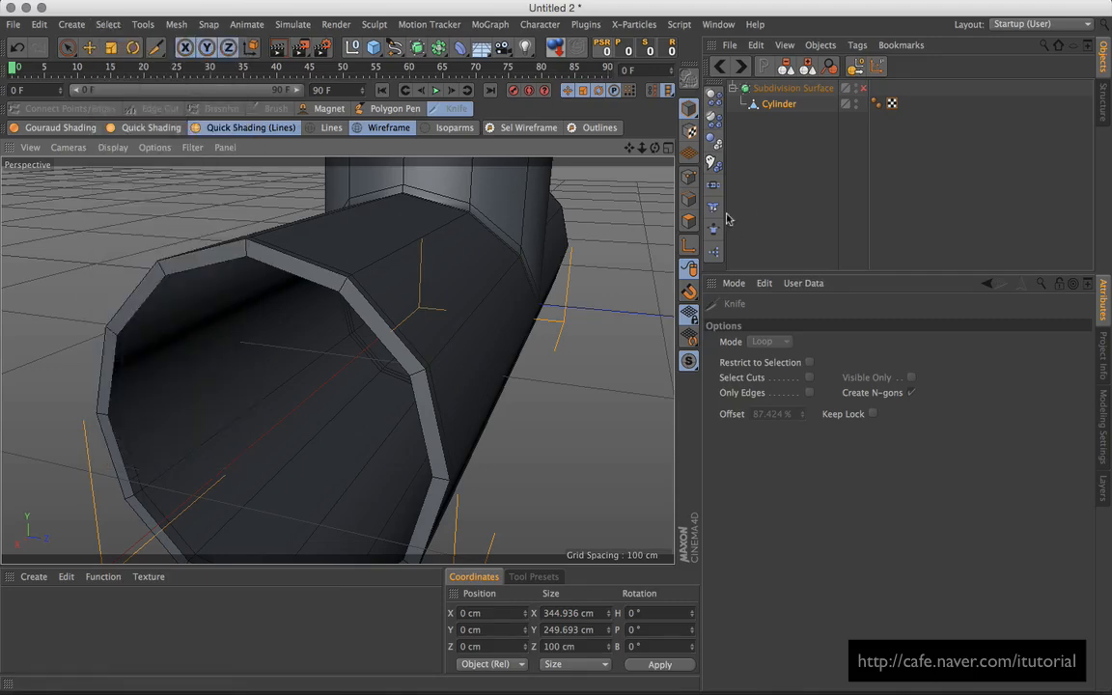
{"action": "left_click", "coordinate": [688, 221]}
{"action": "left_click", "coordinate": [77, 26]}
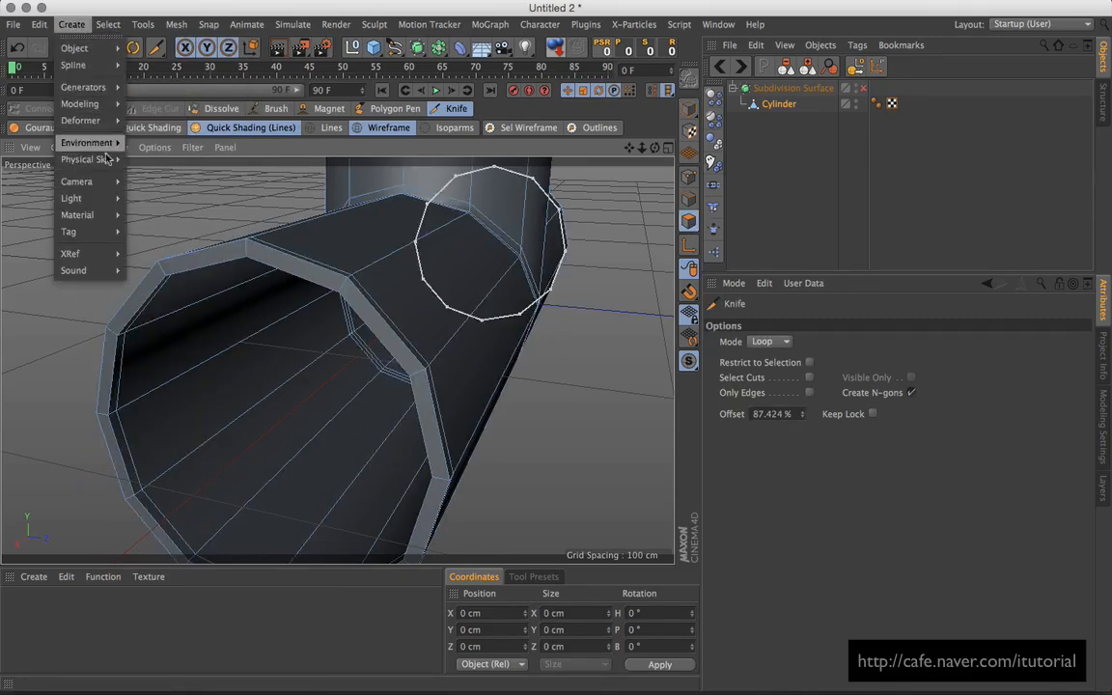
{"action": "mouse_move", "coordinate": [108, 24]}
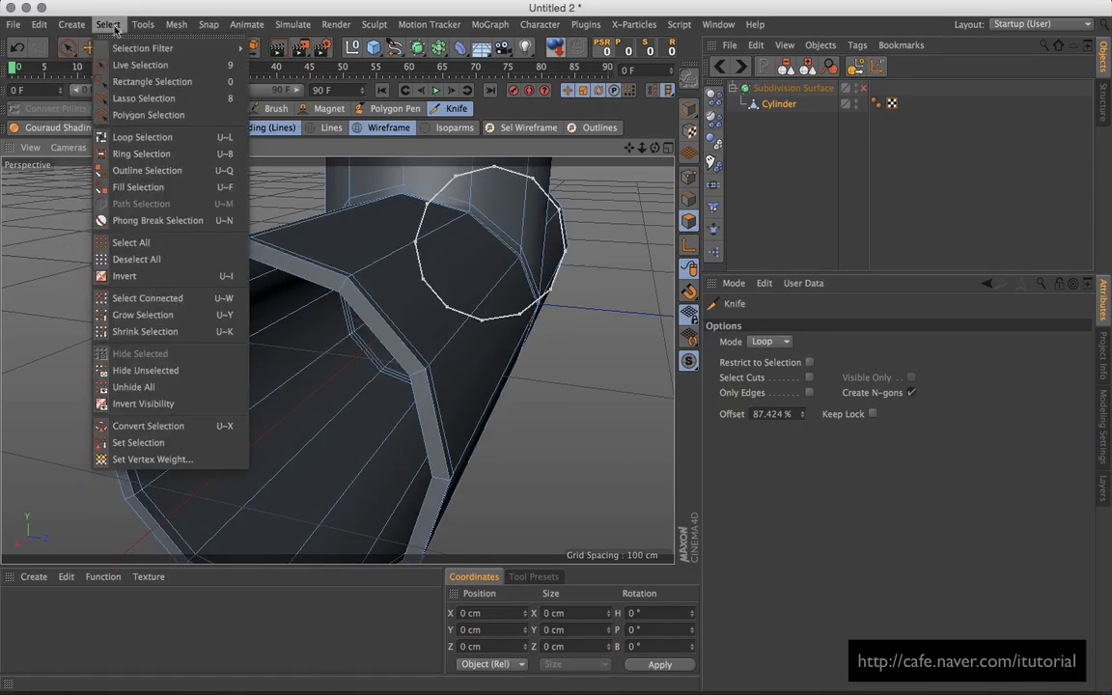
{"action": "left_click", "coordinate": [135, 136]}
Step: Loop-select the polygon rims at the front, other side, and top openings of the T-pipe
{"action": "left_click", "coordinate": [350, 295]}
{"action": "left_click_drag", "start_coordinate": [462, 333], "coordinate": [436, 327], "text": "alt"}
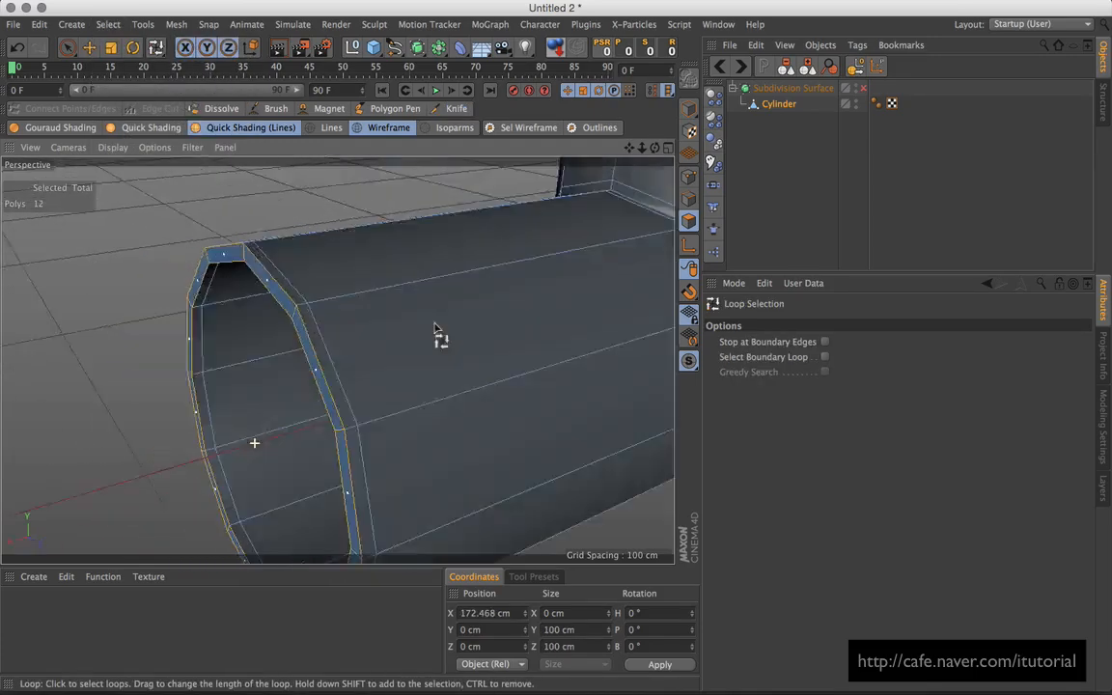
{"action": "right_click_drag", "start_coordinate": [437, 327], "coordinate": [327, 298], "text": "alt"}
{"action": "left_click_drag", "start_coordinate": [328, 298], "coordinate": [491, 315], "text": "alt"}
{"action": "right_click_drag", "start_coordinate": [491, 316], "coordinate": [386, 328], "text": "alt"}
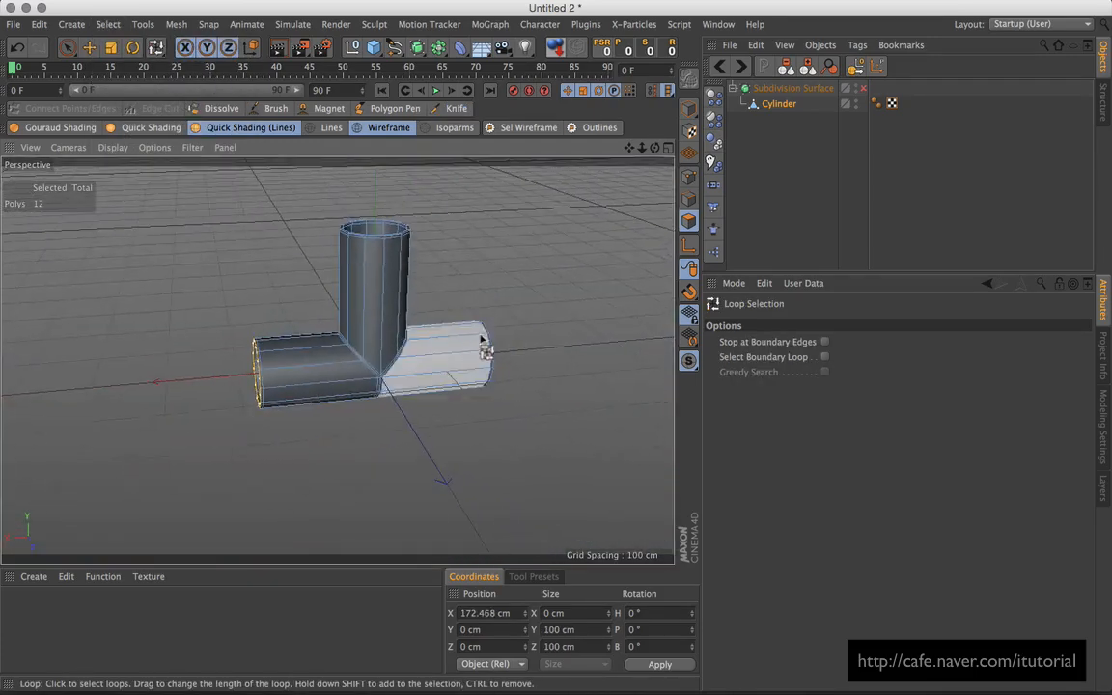
{"action": "left_click_drag", "start_coordinate": [482, 337], "coordinate": [387, 397], "text": "alt"}
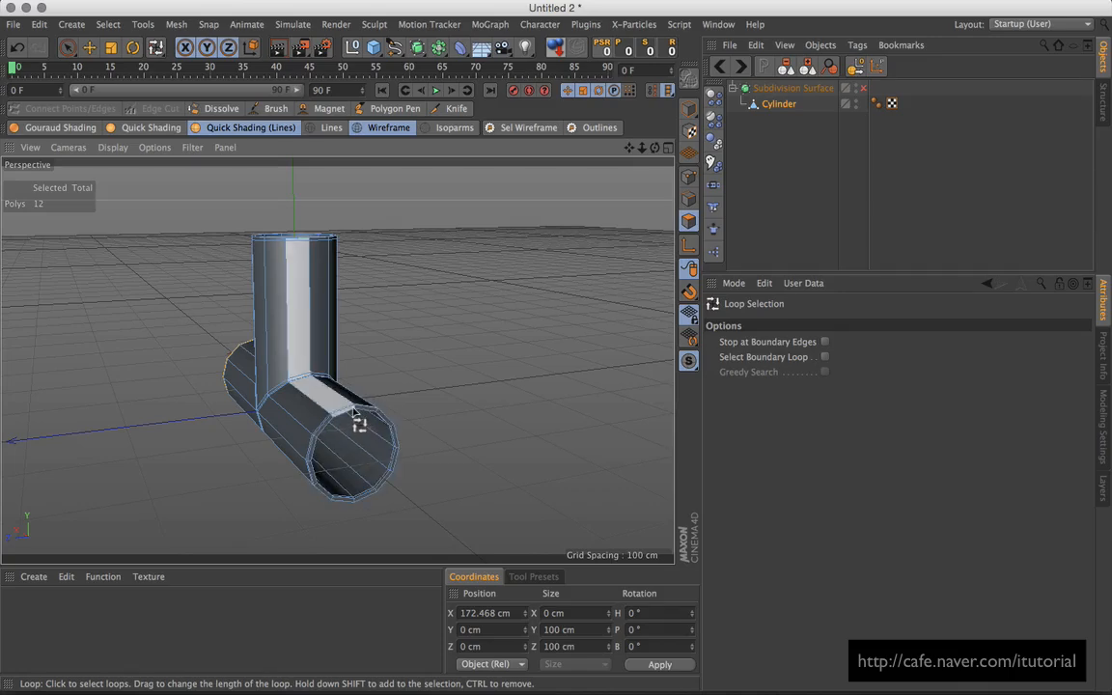
{"action": "left_click", "coordinate": [356, 419], "text": "shift"}
{"action": "left_click_drag", "start_coordinate": [366, 237], "coordinate": [388, 334], "text": "alt"}
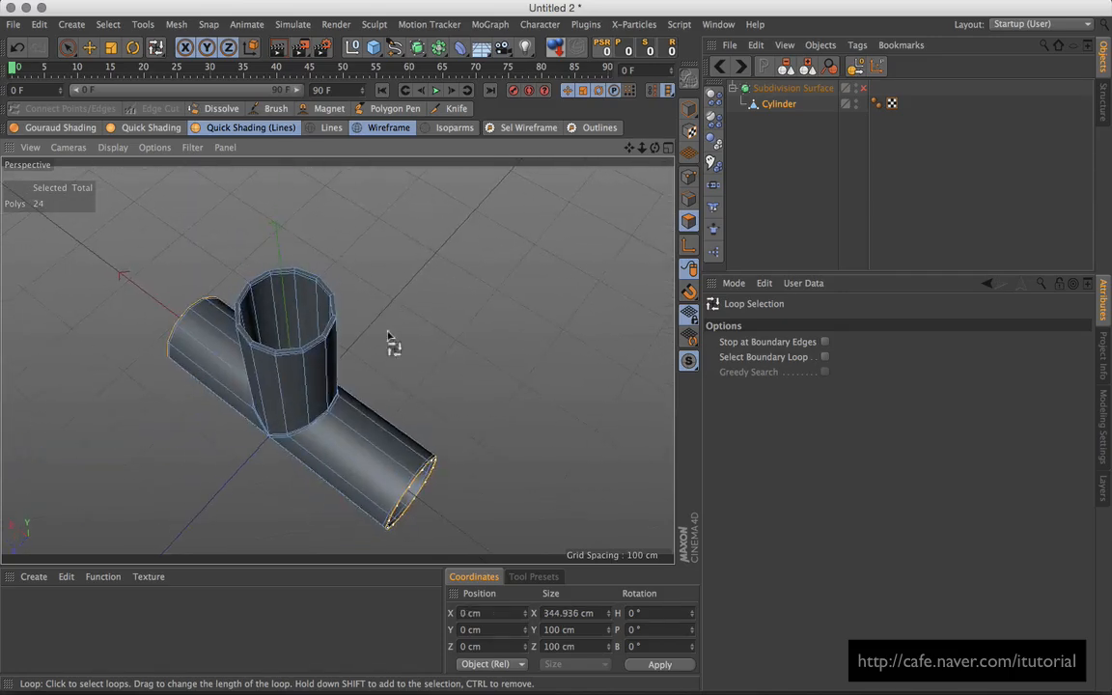
{"action": "right_click_drag", "start_coordinate": [337, 287], "coordinate": [384, 316], "text": "alt"}
{"action": "left_click", "coordinate": [312, 322], "text": "shift"}
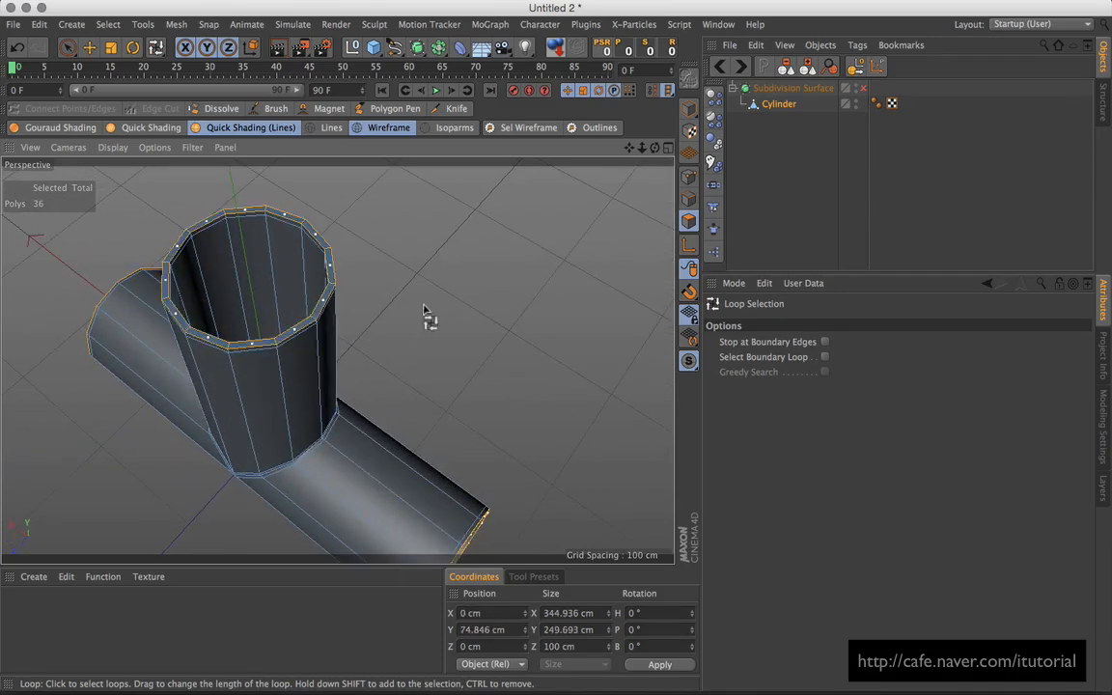
{"action": "mouse_move", "coordinate": [422, 307]}
{"action": "left_mouse_down", "text": "alt"}
{"action": "mouse_move", "coordinate": [445, 276]}
{"action": "mouse_move", "coordinate": [432, 286]}
{"action": "left_mouse_up", "text": "alt"}
{"action": "right_click_drag", "start_coordinate": [370, 261], "coordinate": [425, 248], "text": "alt"}
{"action": "middle_click_drag", "start_coordinate": [410, 237], "coordinate": [430, 291], "text": "alt"}
{"action": "right_click", "coordinate": [476, 280]}
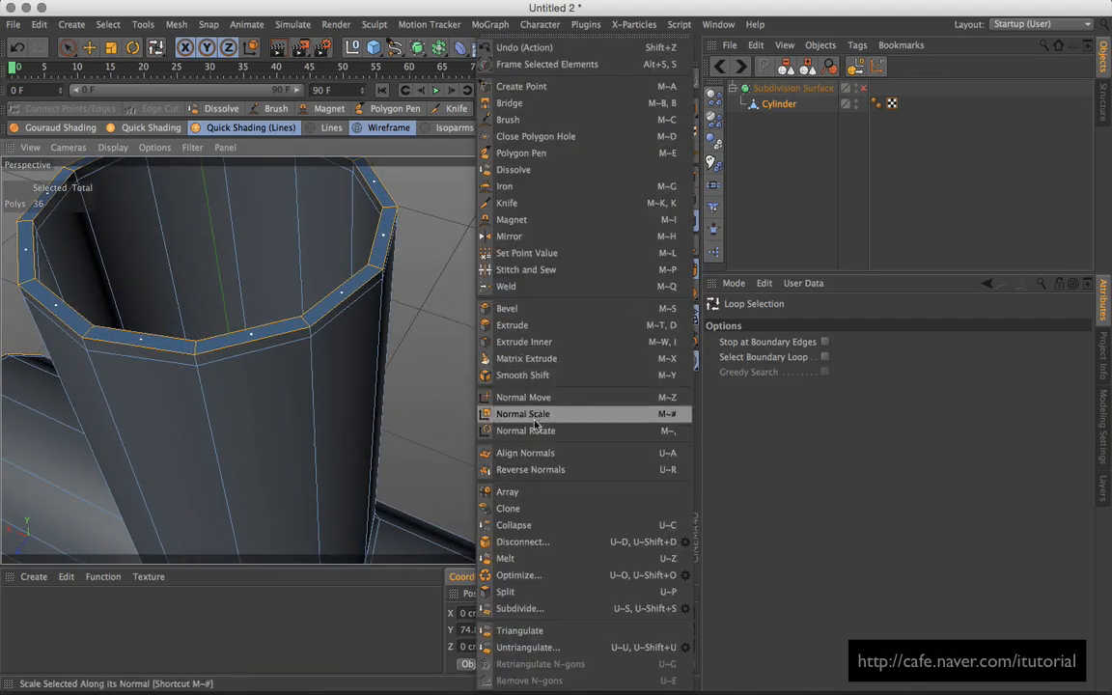
Step: Extrude Inner the selected rim loops by about 1.005 cm, then zoom out
{"action": "left_click", "coordinate": [517, 341]}
{"action": "left_click_drag", "start_coordinate": [425, 264], "coordinate": [425, 264]}
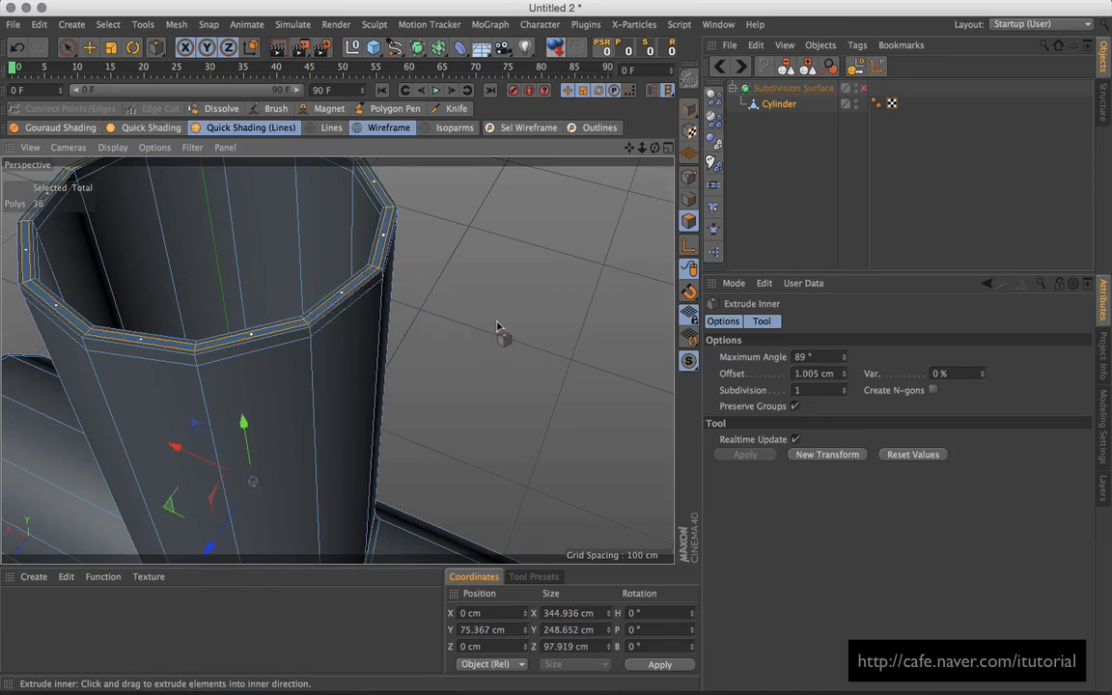
{"action": "right_click_drag", "start_coordinate": [515, 310], "coordinate": [480, 341], "text": "alt"}
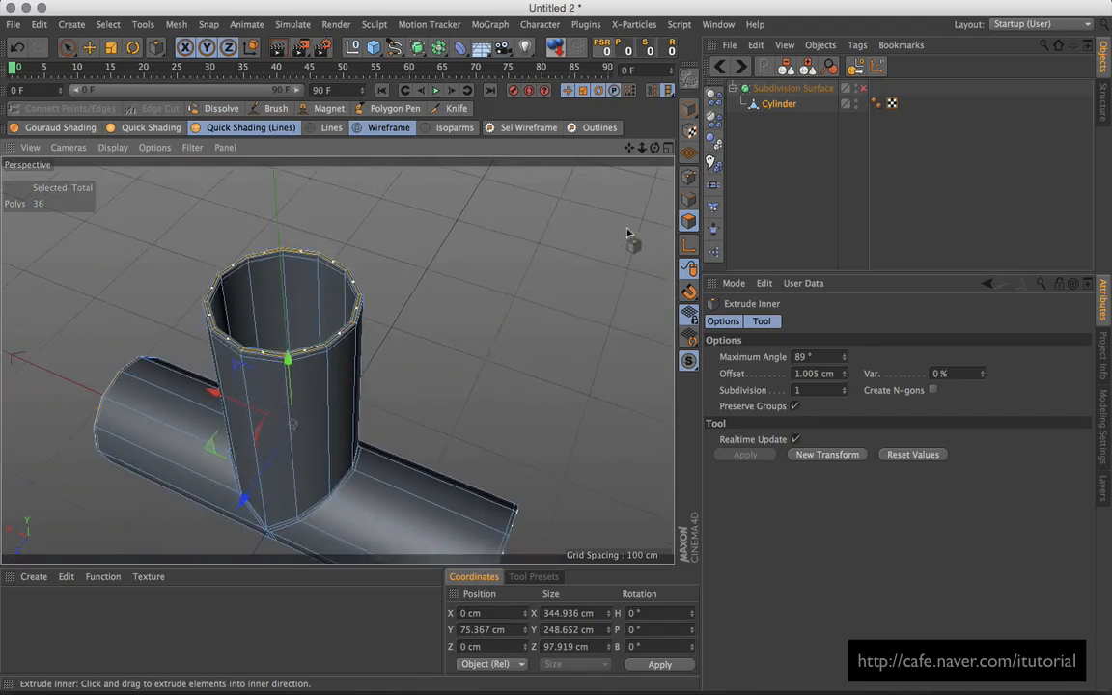
{"action": "left_click", "coordinate": [68, 48]}
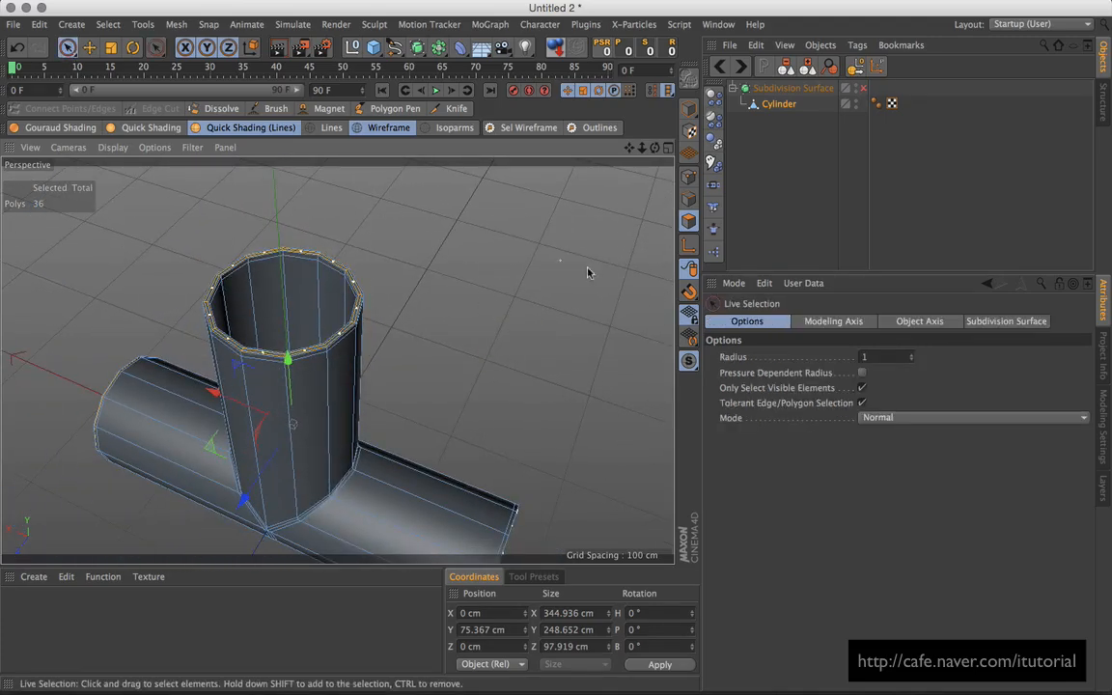
Step: Select all polygons, Align then Reverse Normals, deselect, and re-enable Subdivision Surface
{"action": "key", "text": "ctrl+a"}
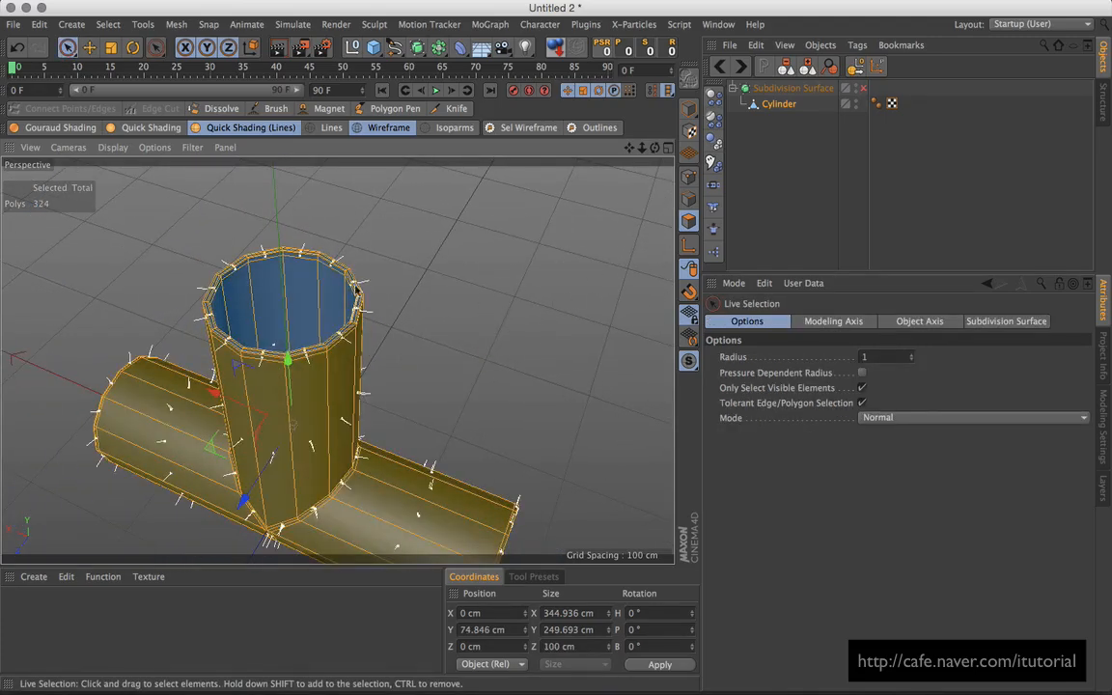
{"action": "right_click", "coordinate": [513, 273]}
{"action": "left_click", "coordinate": [570, 460]}
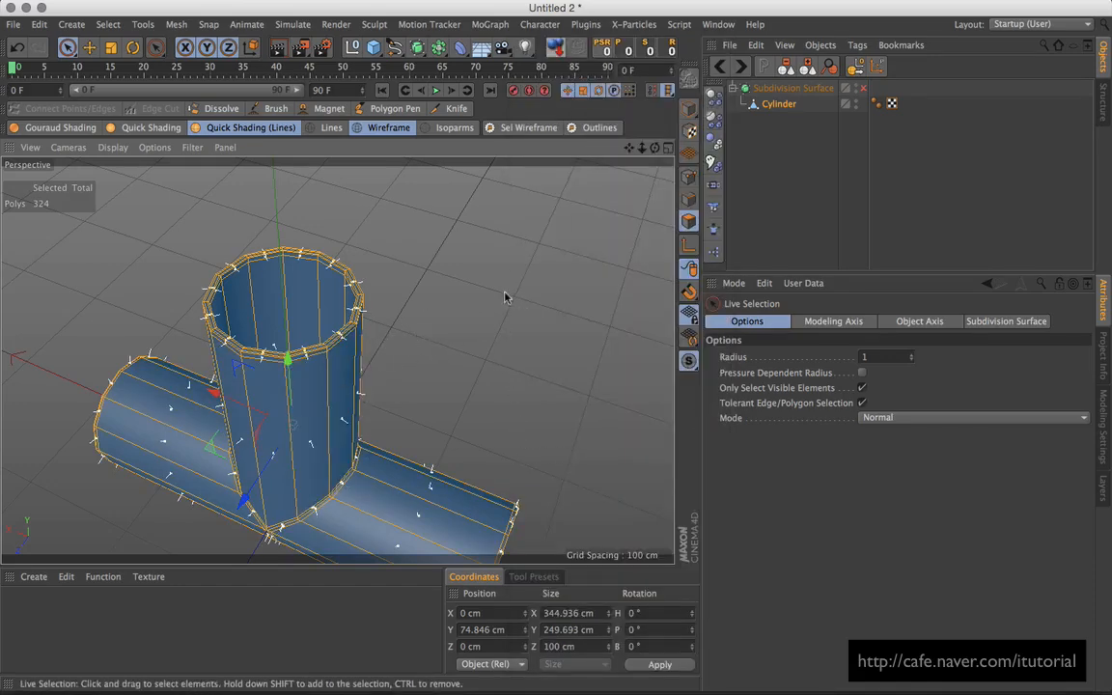
{"action": "right_click", "coordinate": [521, 308]}
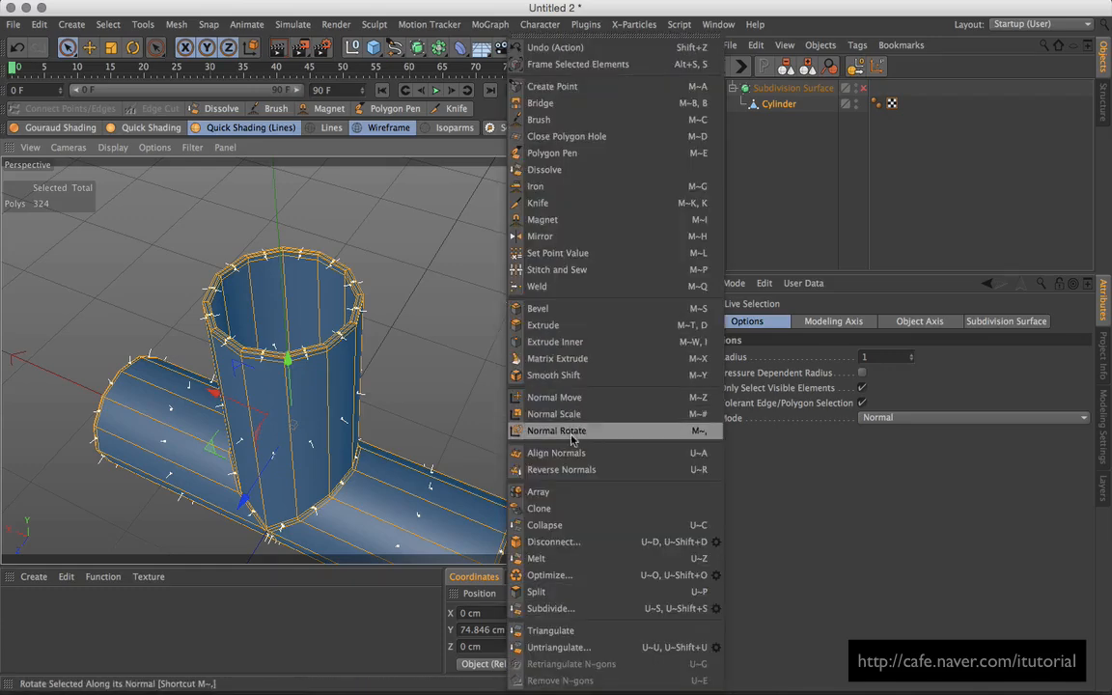
{"action": "left_click", "coordinate": [565, 469]}
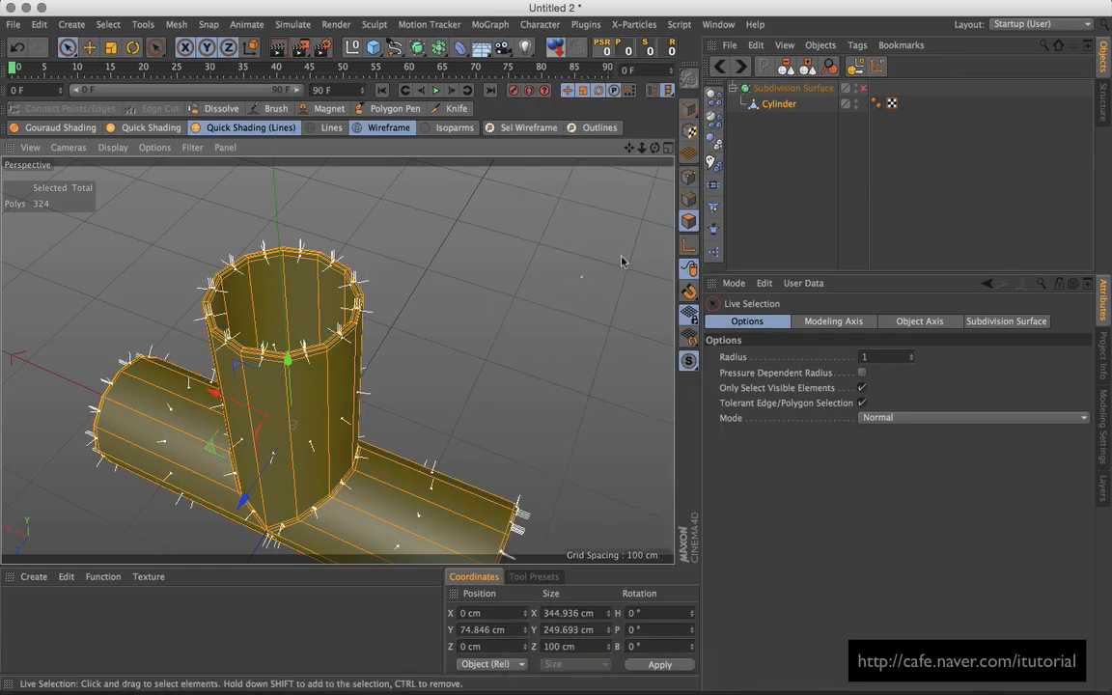
{"action": "left_click", "coordinate": [762, 130]}
{"action": "left_click", "coordinate": [861, 89]}
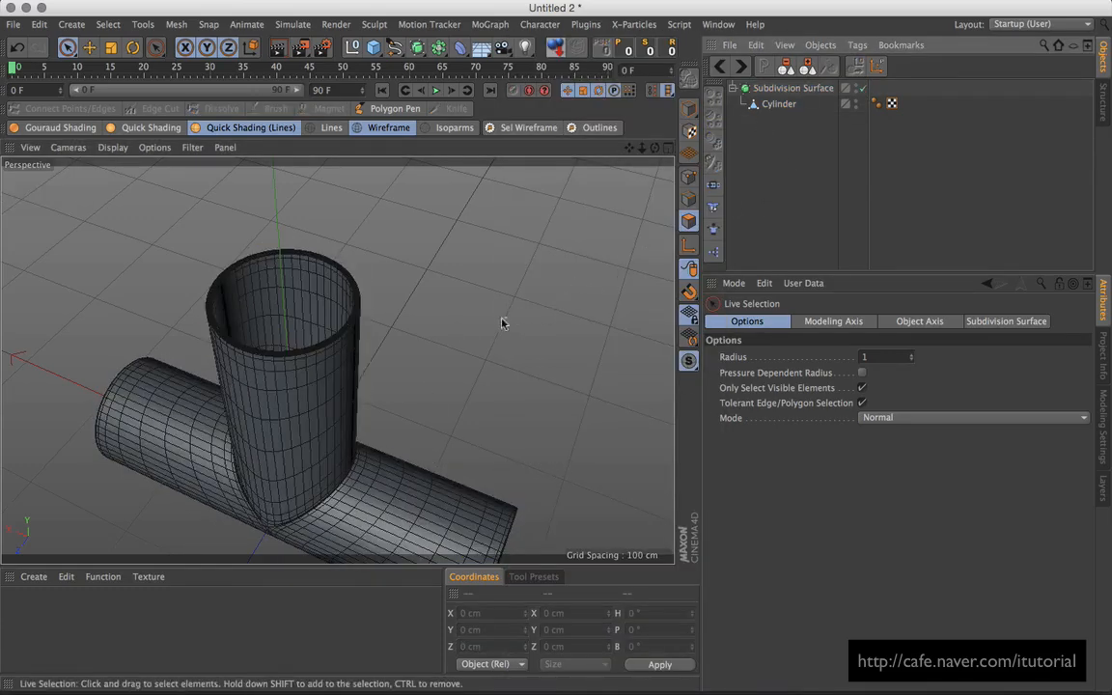
Step: Switch to plain Quick Shading with N~C, inspect the smoothed pipe, and collapse the Subdivision Surface
{"action": "left_click_drag", "start_coordinate": [453, 291], "coordinate": [349, 298], "text": "alt"}
{"action": "key", "text": "n"}
{"action": "key", "text": "c"}
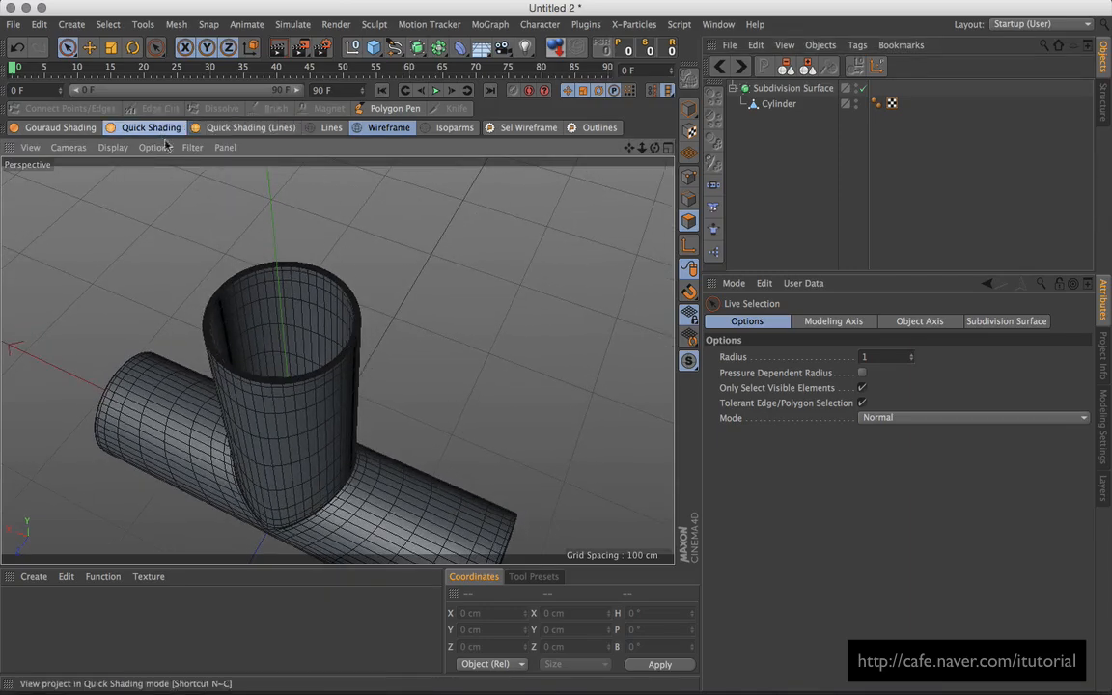
{"action": "left_click_drag", "start_coordinate": [395, 311], "coordinate": [417, 295], "text": "alt"}
{"action": "right_click_drag", "start_coordinate": [417, 295], "coordinate": [360, 395], "text": "alt"}
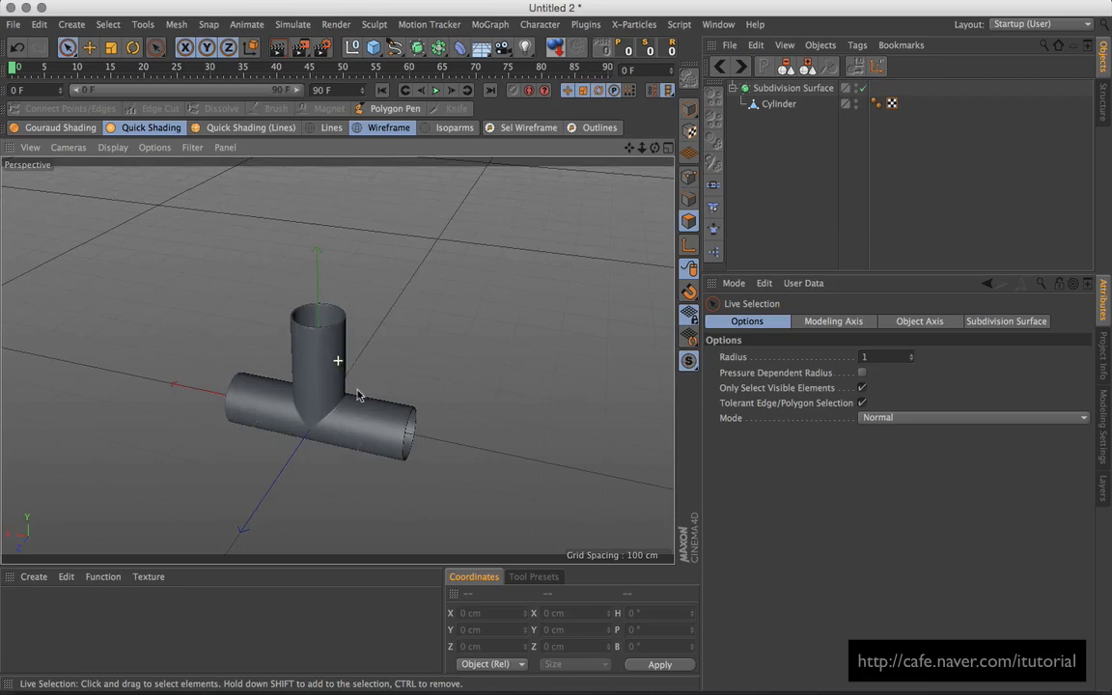
{"action": "left_click_drag", "start_coordinate": [412, 390], "coordinate": [350, 362], "text": "alt"}
{"action": "middle_click_drag", "start_coordinate": [351, 362], "coordinate": [280, 323], "text": "alt"}
{"action": "left_click_drag", "start_coordinate": [385, 368], "coordinate": [345, 365], "text": "alt"}
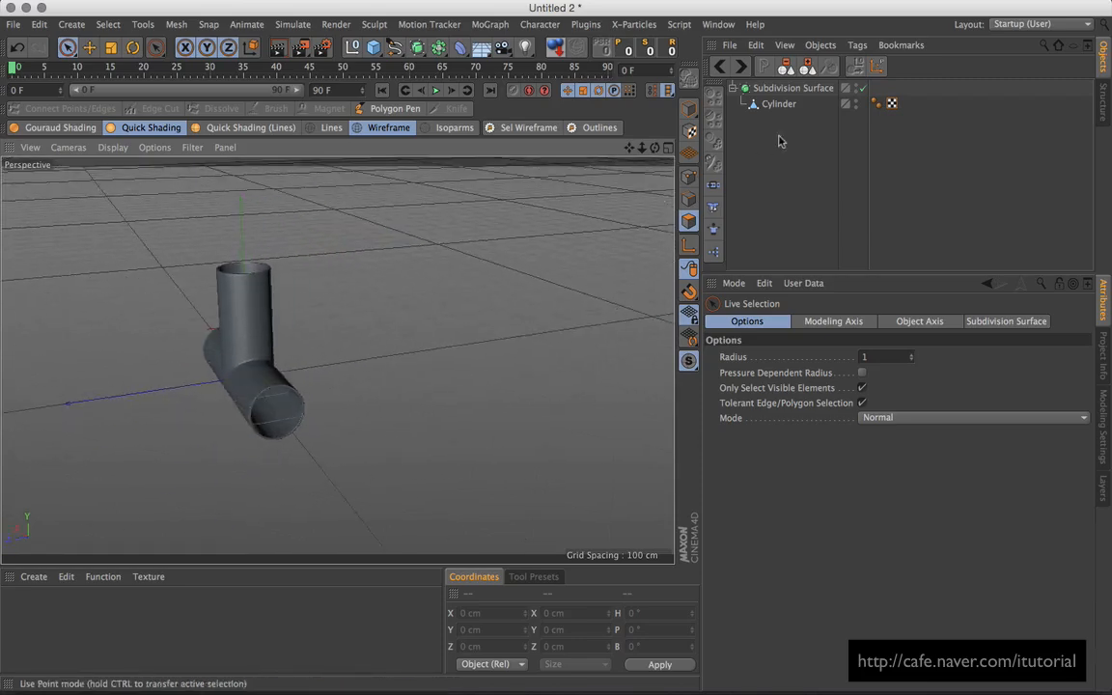
{"action": "left_click", "coordinate": [733, 87]}
{"action": "left_click", "coordinate": [13, 25]}
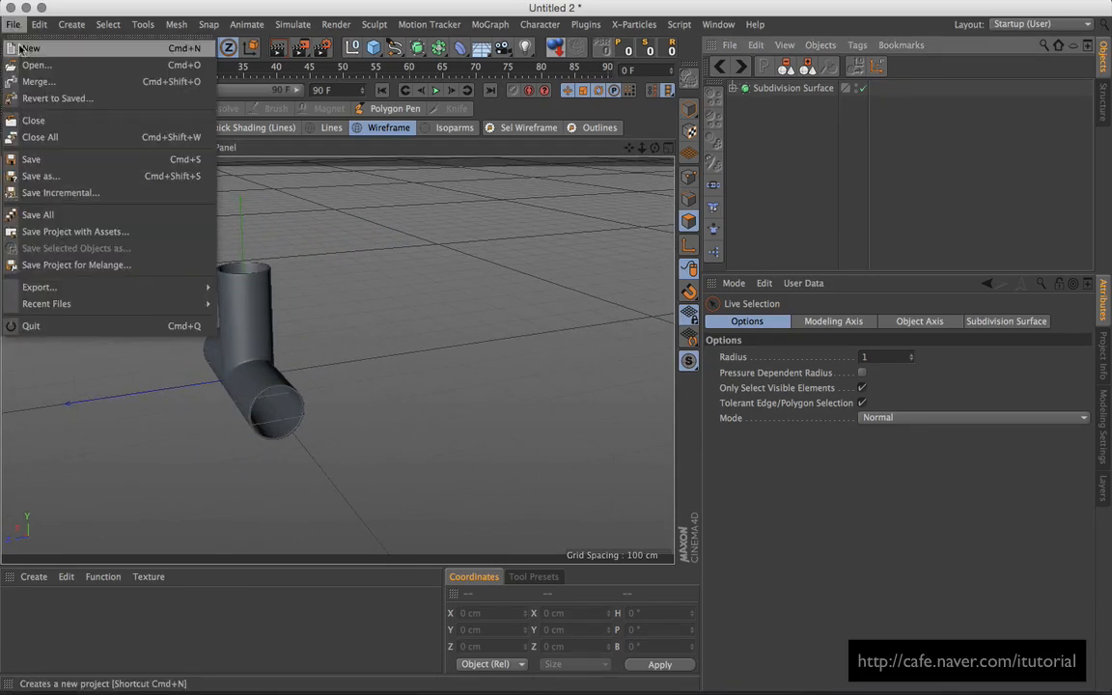
Step: Start a new project and add a cylinder to the scene
{"action": "left_click", "coordinate": [31, 43]}
{"action": "left_click_drag", "start_coordinate": [348, 345], "coordinate": [390, 368], "text": "alt"}
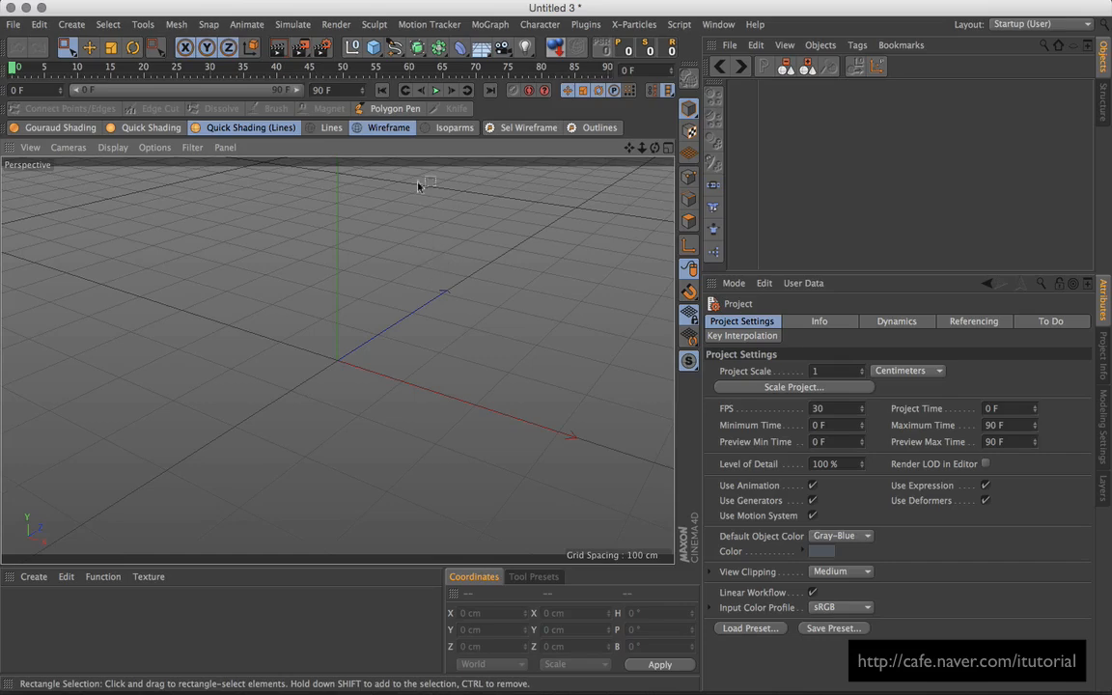
{"action": "left_click_drag", "start_coordinate": [378, 57], "coordinate": [682, 69]}
{"action": "left_click_drag", "start_coordinate": [418, 368], "coordinate": [449, 350], "text": "alt"}
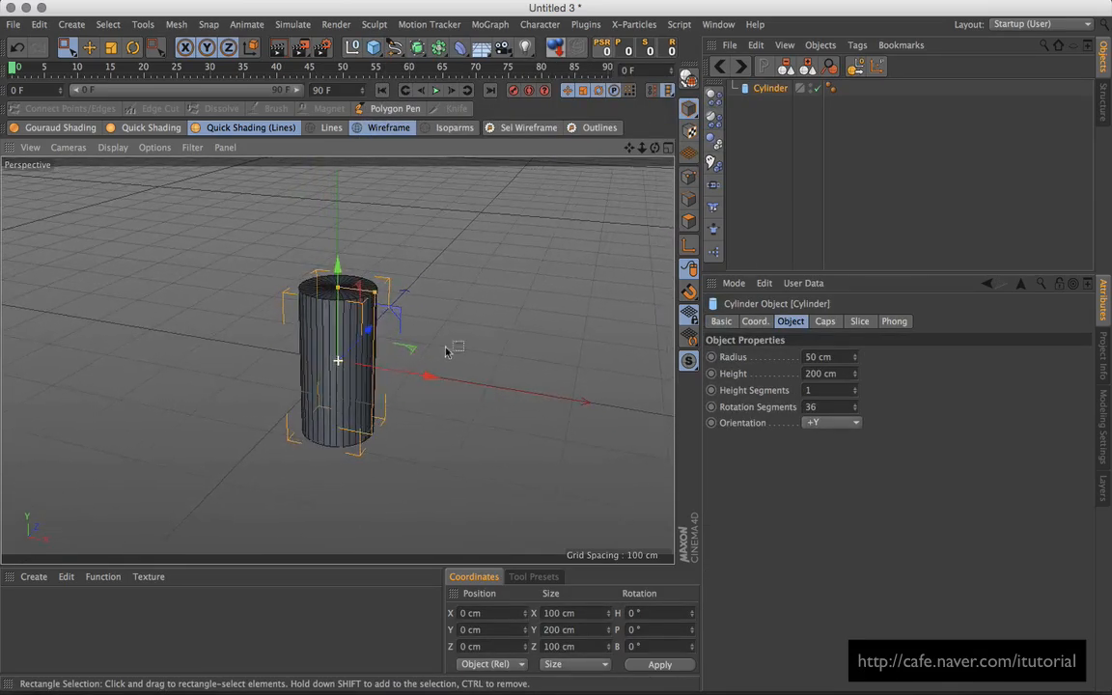
Step: Make the cylinder an uncapped tube with 12 rotation segments, 2 height segments, oriented +Z
{"action": "left_click", "coordinate": [826, 323]}
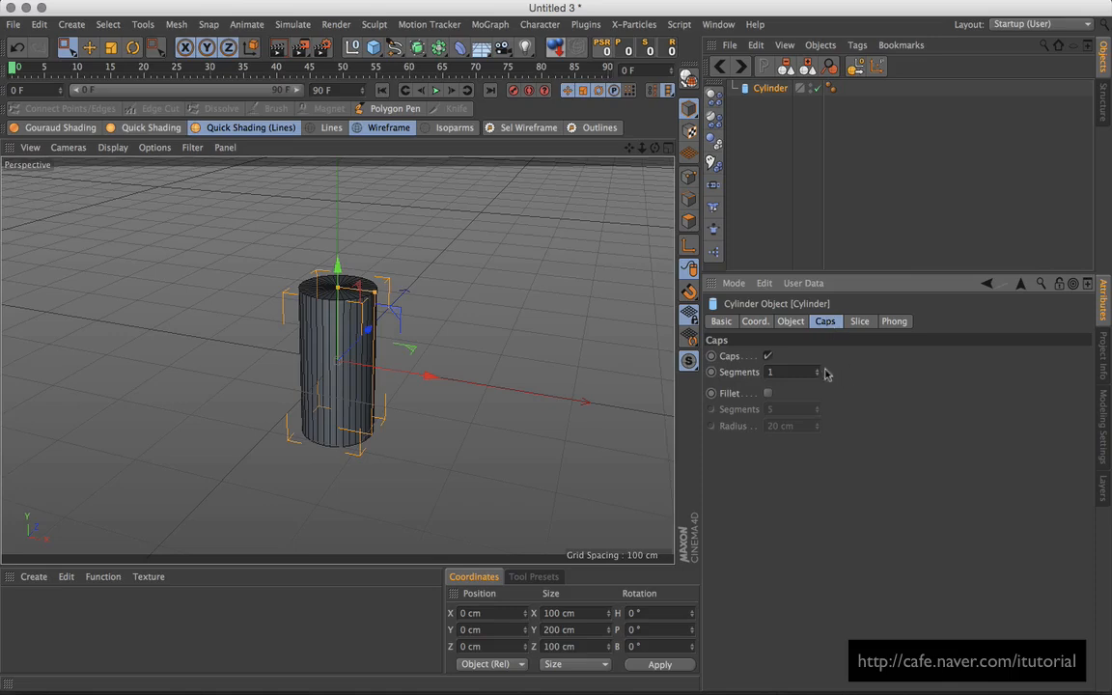
{"action": "left_click", "coordinate": [768, 356]}
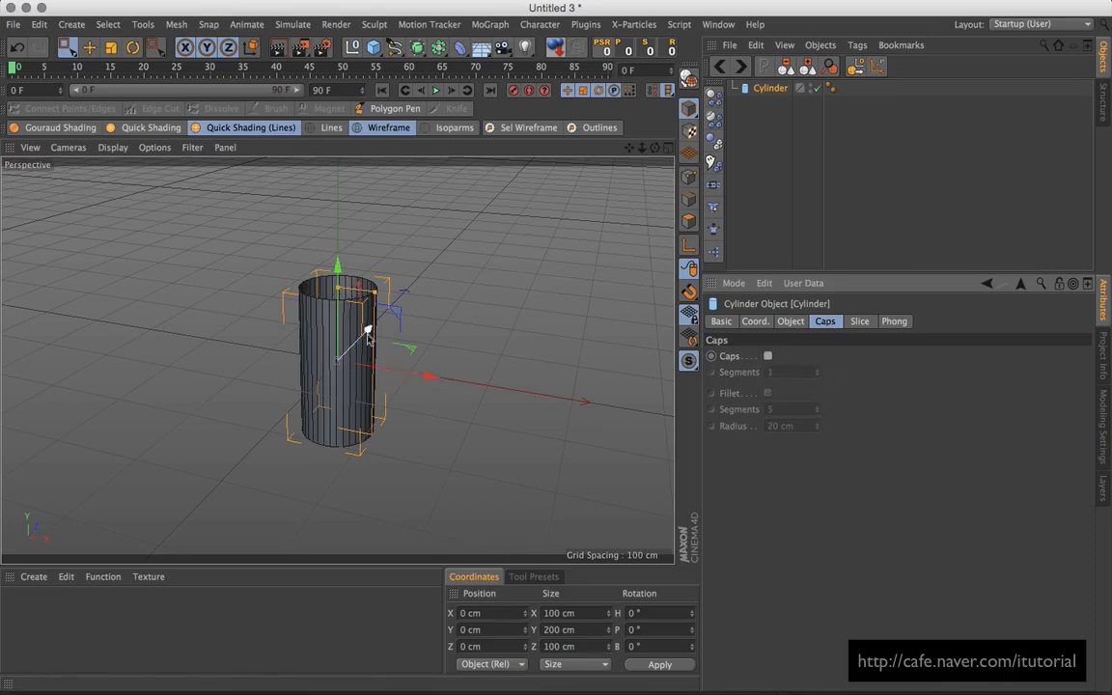
{"action": "left_click", "coordinate": [790, 324]}
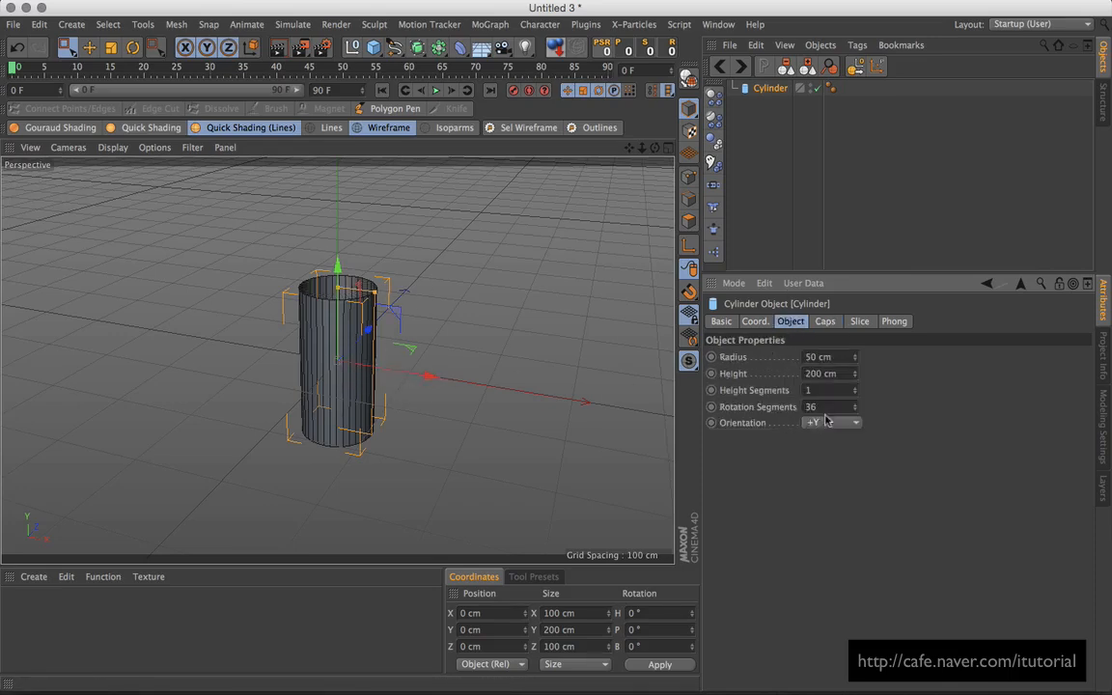
{"action": "type", "text": "12"}
{"action": "key", "text": "Return"}
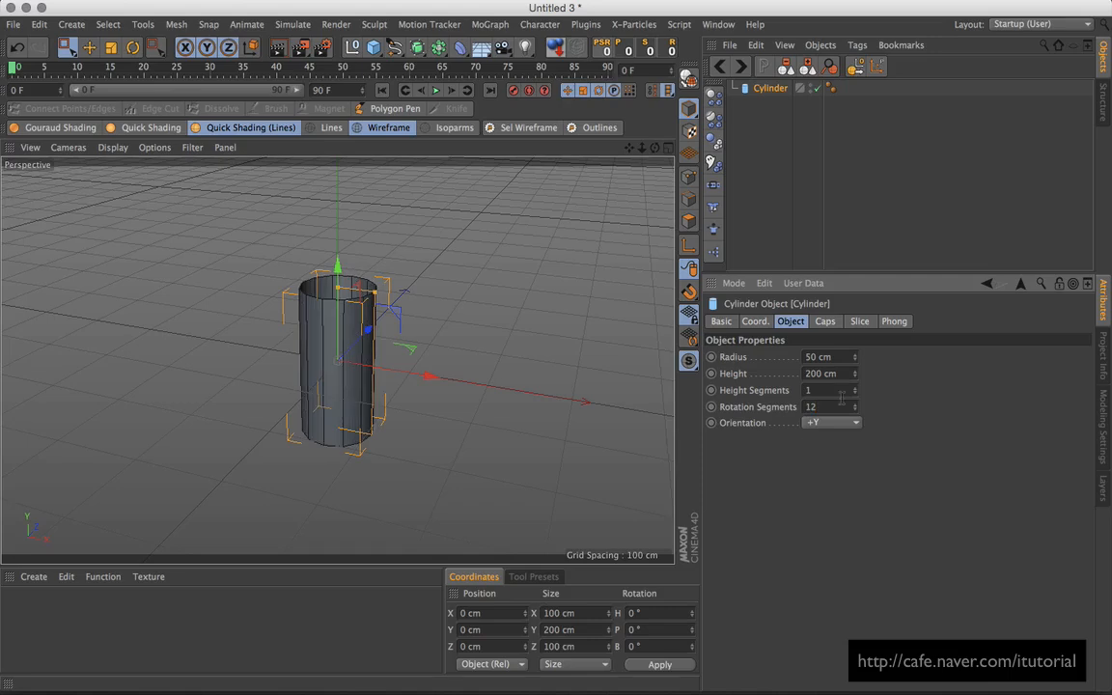
{"action": "left_click", "coordinate": [854, 387]}
{"action": "left_click", "coordinate": [843, 421]}
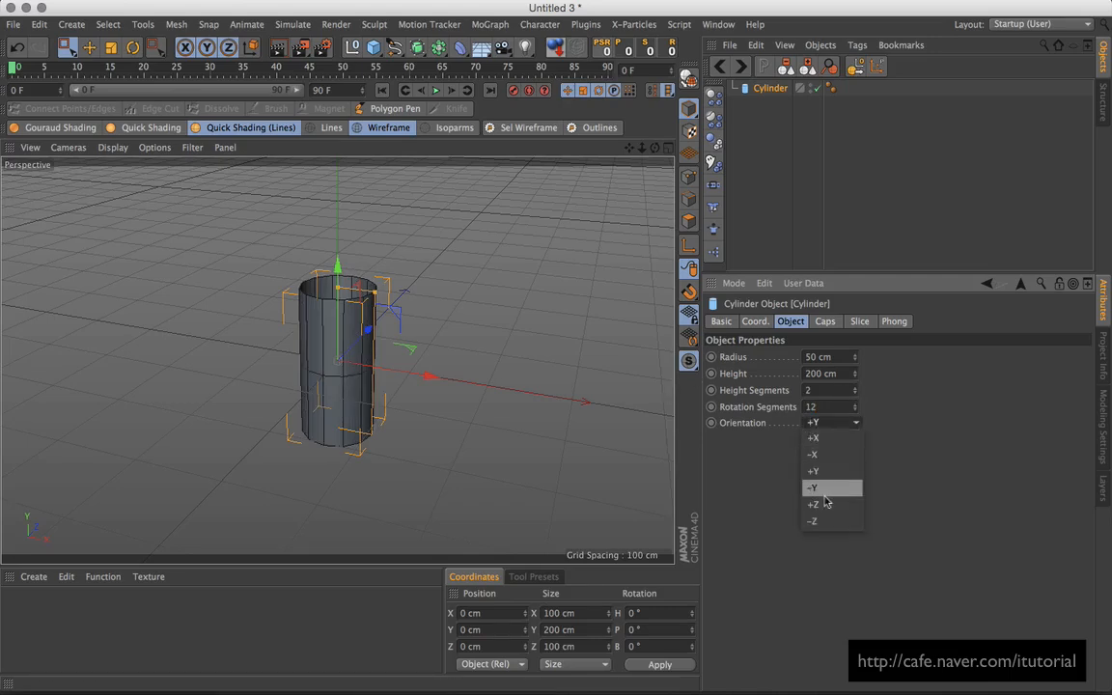
{"action": "left_click", "coordinate": [821, 504]}
Step: Stretch the cylinder to 431.423 cm long and make it editable
{"action": "left_click_drag", "start_coordinate": [449, 420], "coordinate": [427, 280], "text": "alt"}
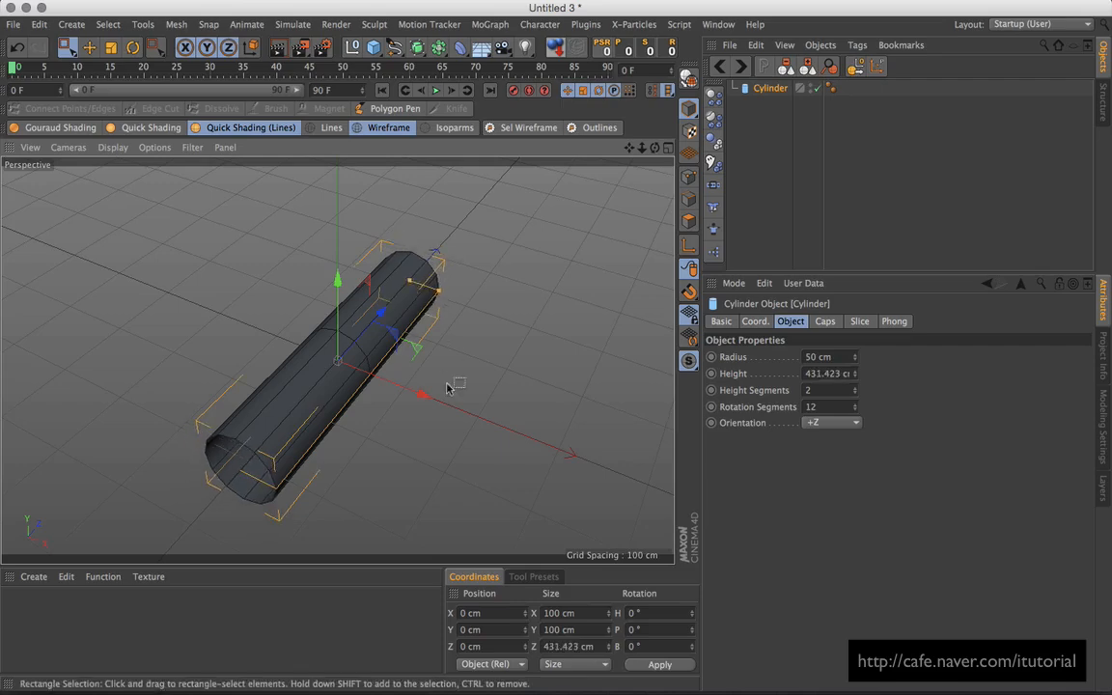
{"action": "left_click_drag", "start_coordinate": [452, 390], "coordinate": [356, 383], "text": "alt"}
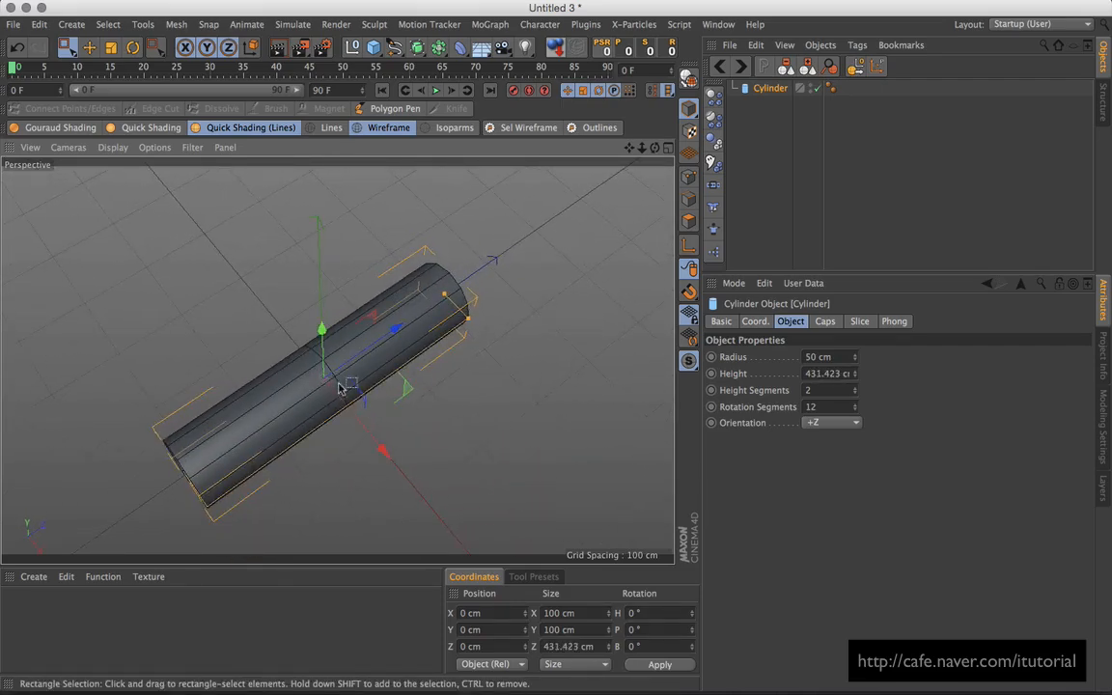
{"action": "key", "text": "c"}
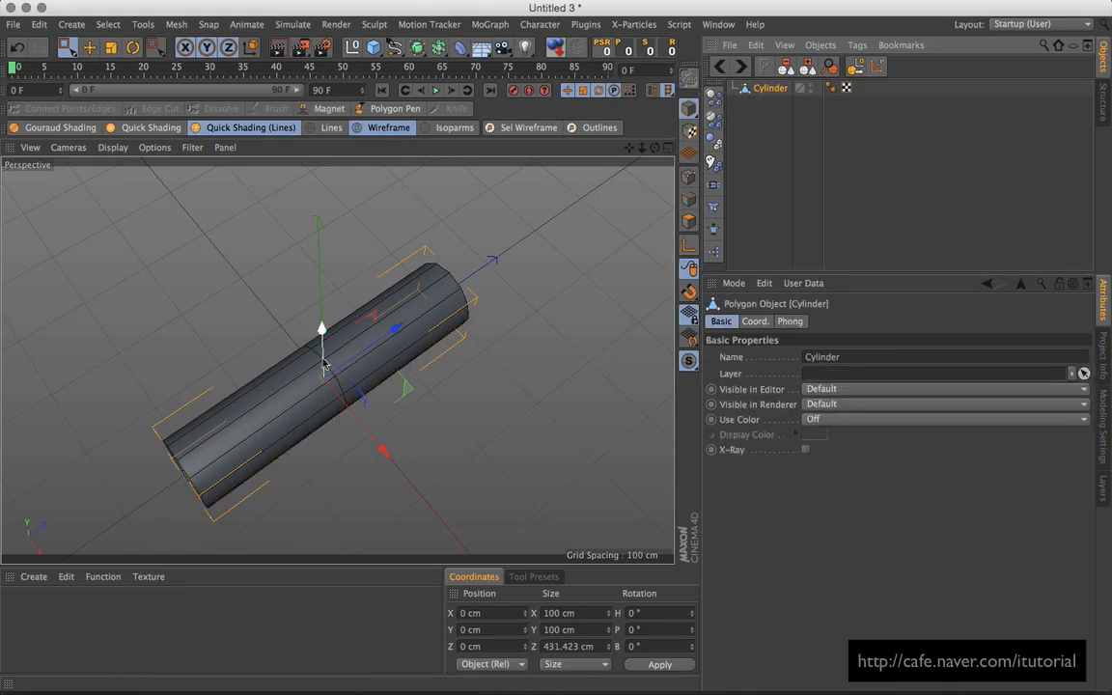
Step: Undo a stray cylinder move and select the middle edge loop in Edges mode
{"action": "left_click_drag", "start_coordinate": [344, 364], "coordinate": [350, 359]}
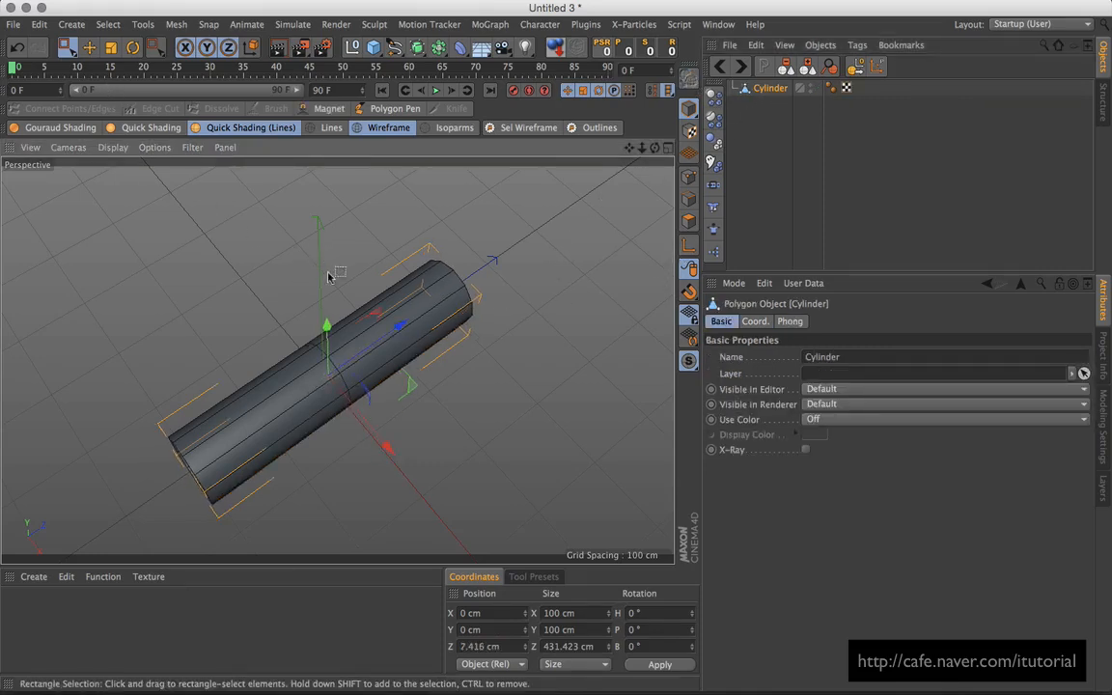
{"action": "key", "text": "super+z"}
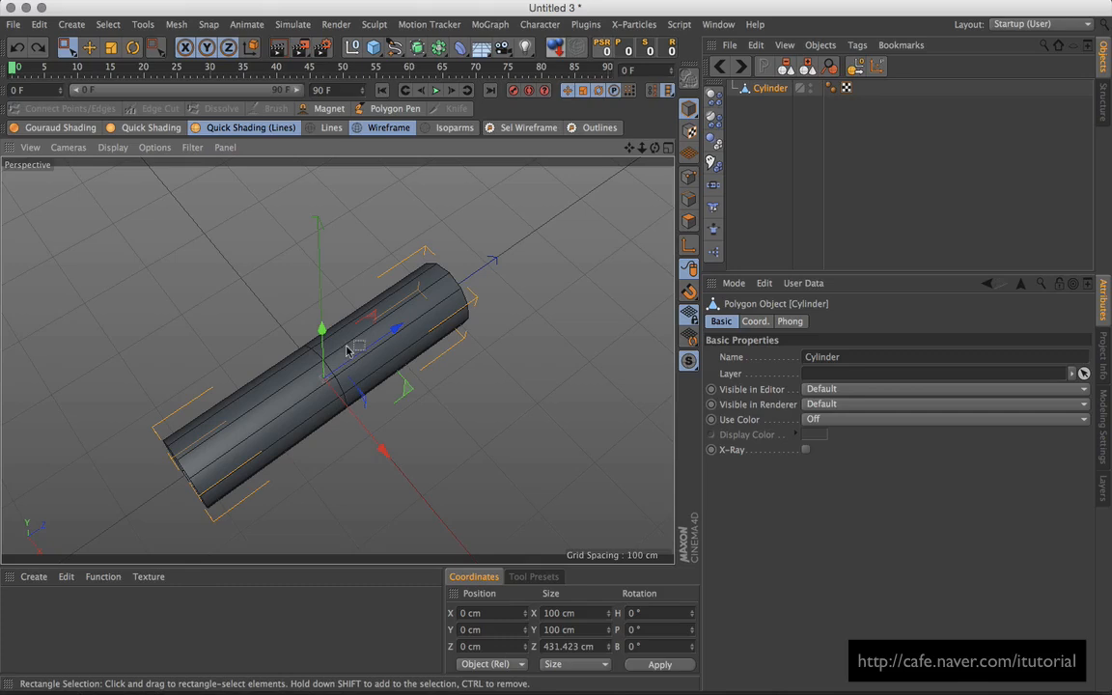
{"action": "left_click", "coordinate": [91, 49]}
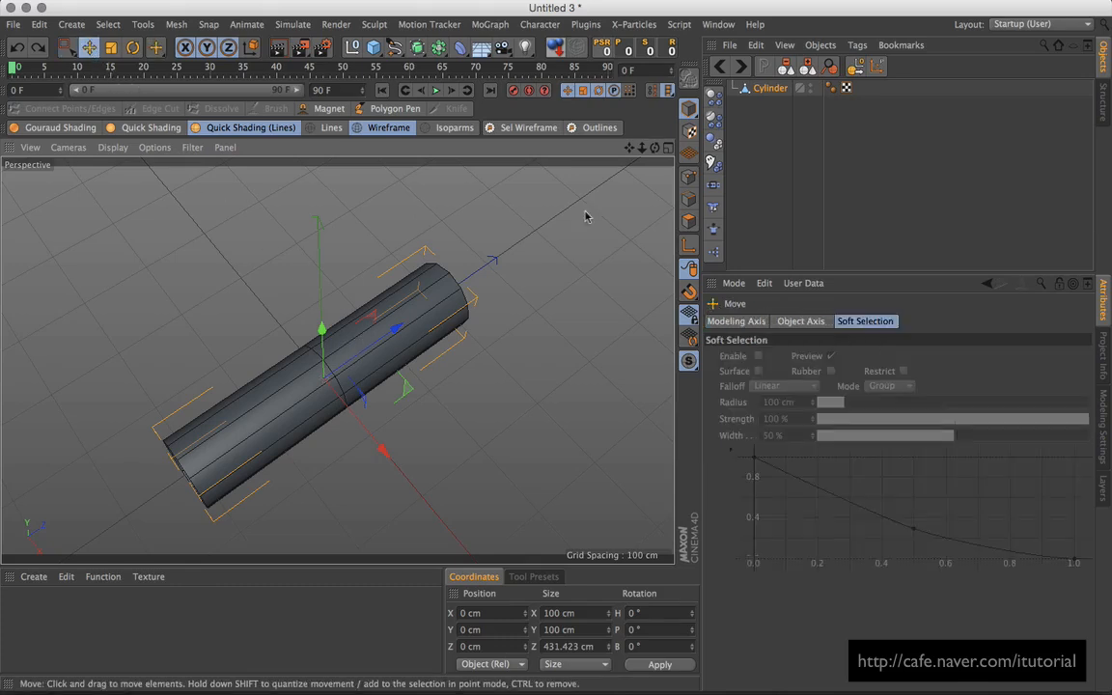
{"action": "left_click", "coordinate": [688, 200]}
{"action": "double_click", "coordinate": [328, 371]}
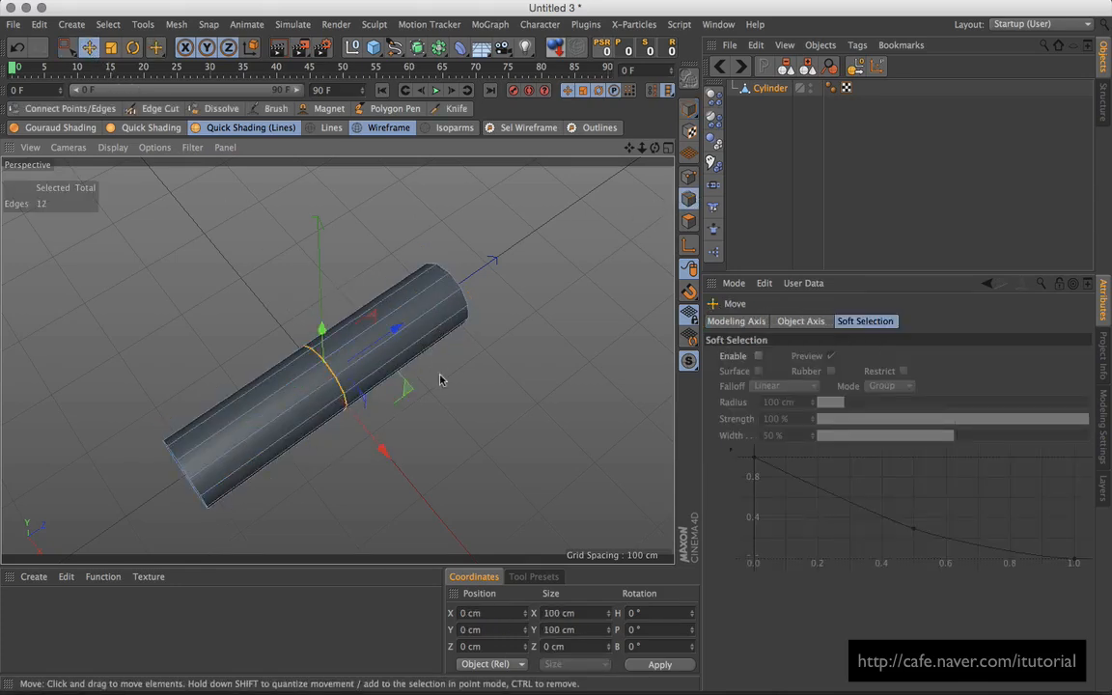
Step: Slide the middle edge loop about 59.6 cm along Z, then return to Polygons mode
{"action": "left_click_drag", "start_coordinate": [442, 377], "coordinate": [405, 374]}
{"action": "key", "text": "super+z"}
{"action": "left_click_drag", "start_coordinate": [386, 328], "coordinate": [423, 309]}
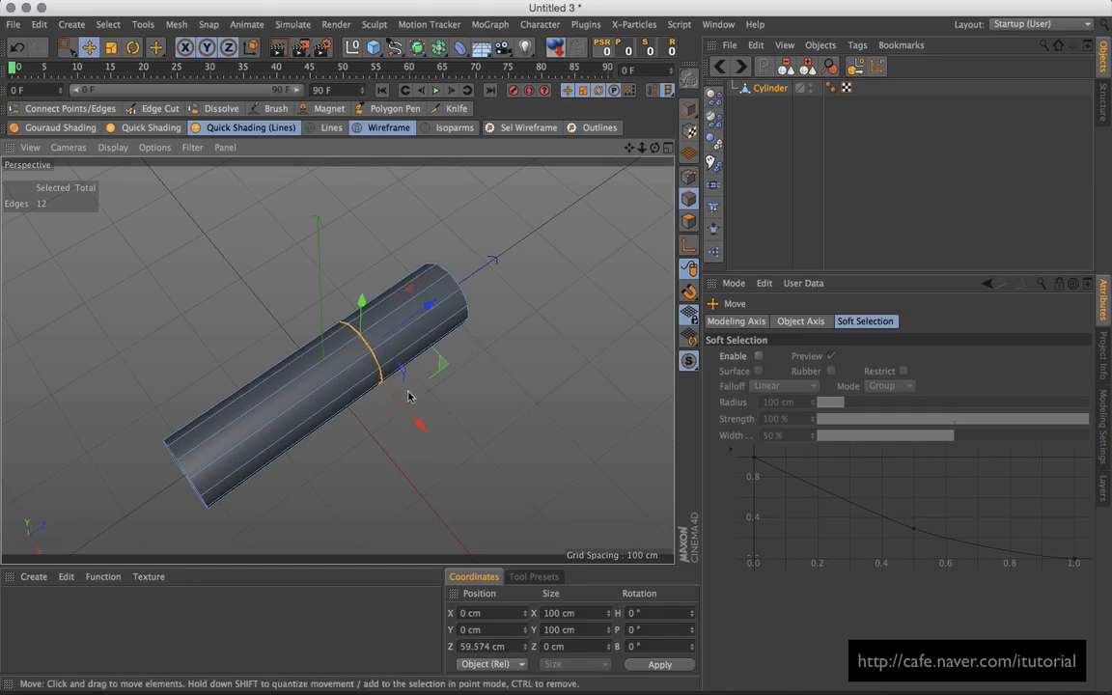
{"action": "left_click_drag", "start_coordinate": [438, 380], "coordinate": [447, 391], "text": "alt"}
{"action": "middle_click_drag", "start_coordinate": [455, 374], "coordinate": [434, 405], "text": "alt"}
{"action": "left_click_drag", "start_coordinate": [434, 405], "coordinate": [477, 370], "text": "alt"}
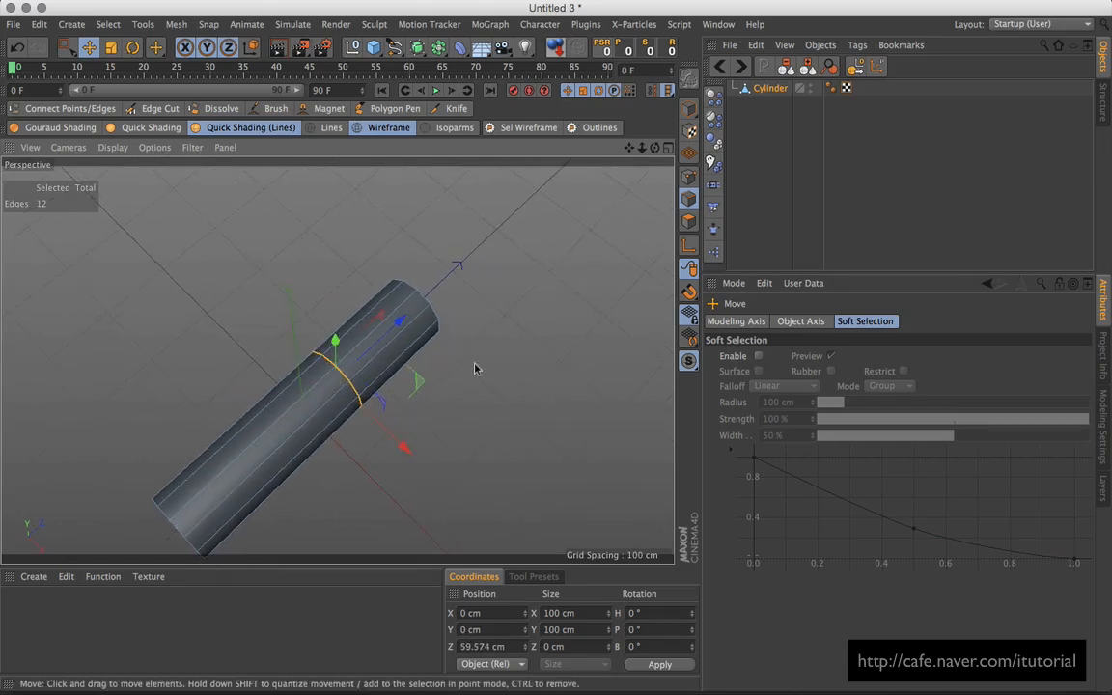
{"action": "left_click", "coordinate": [767, 94]}
{"action": "left_click", "coordinate": [688, 220]}
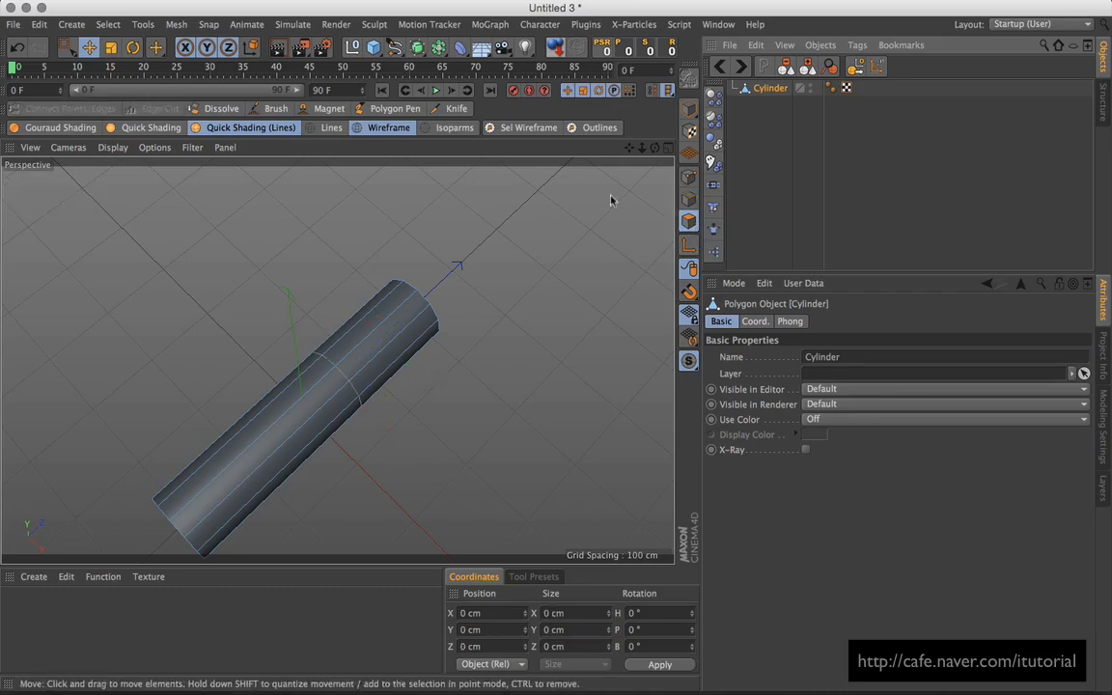
Step: In the maximized Top view, knife-cut a diagonal line from the middle loop intersection across the cylinder
{"action": "middle_click", "coordinate": [538, 328]}
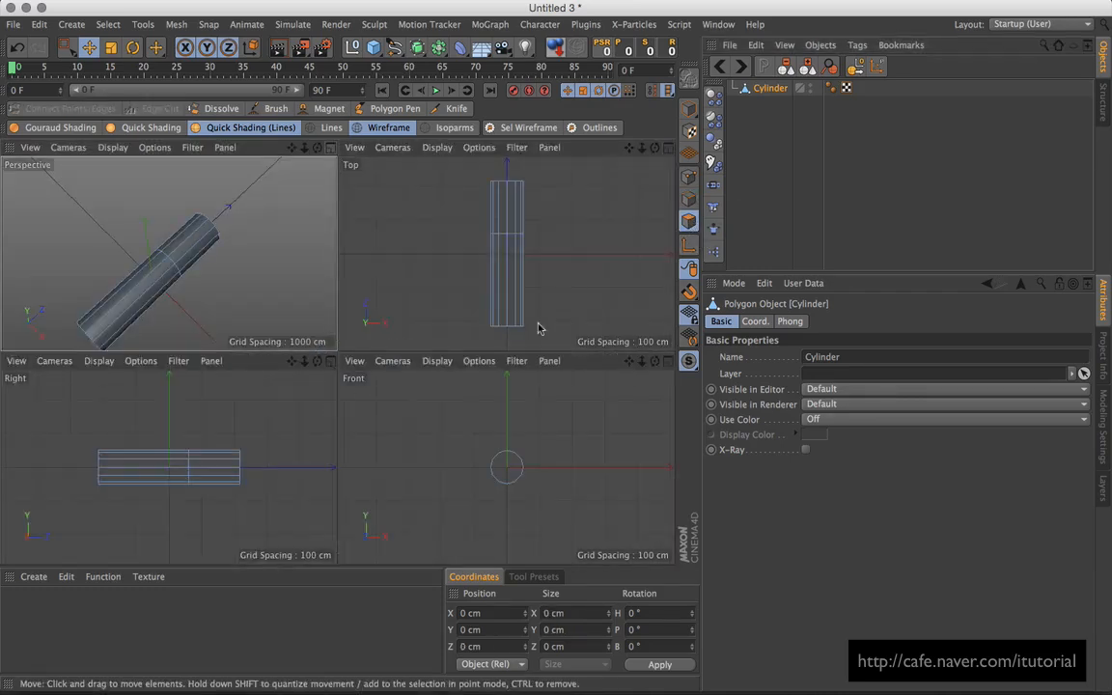
{"action": "middle_click", "coordinate": [520, 246]}
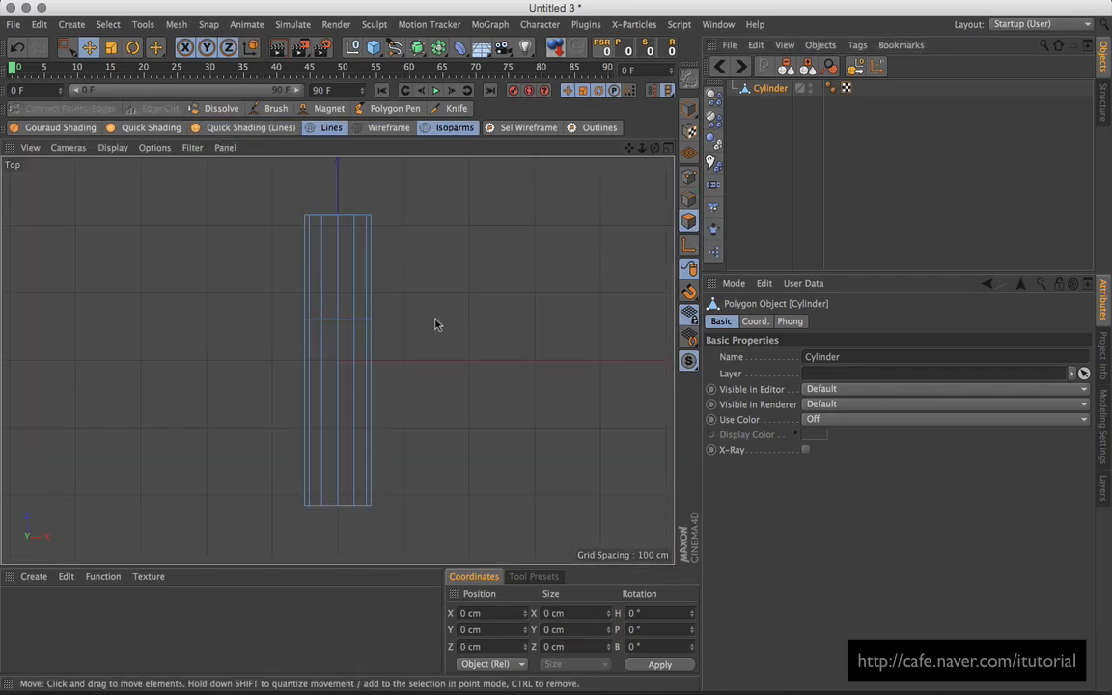
{"action": "scroll", "coordinate": [415, 314], "scroll_direction": "up", "scroll_amount": 5}
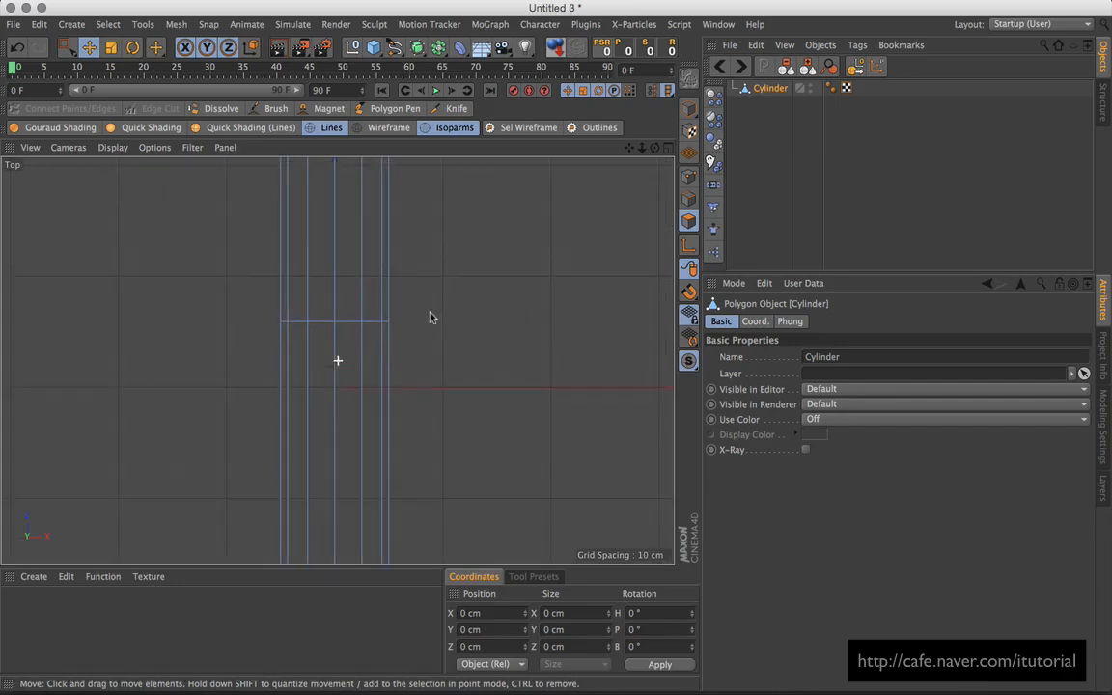
{"action": "left_click", "coordinate": [446, 110]}
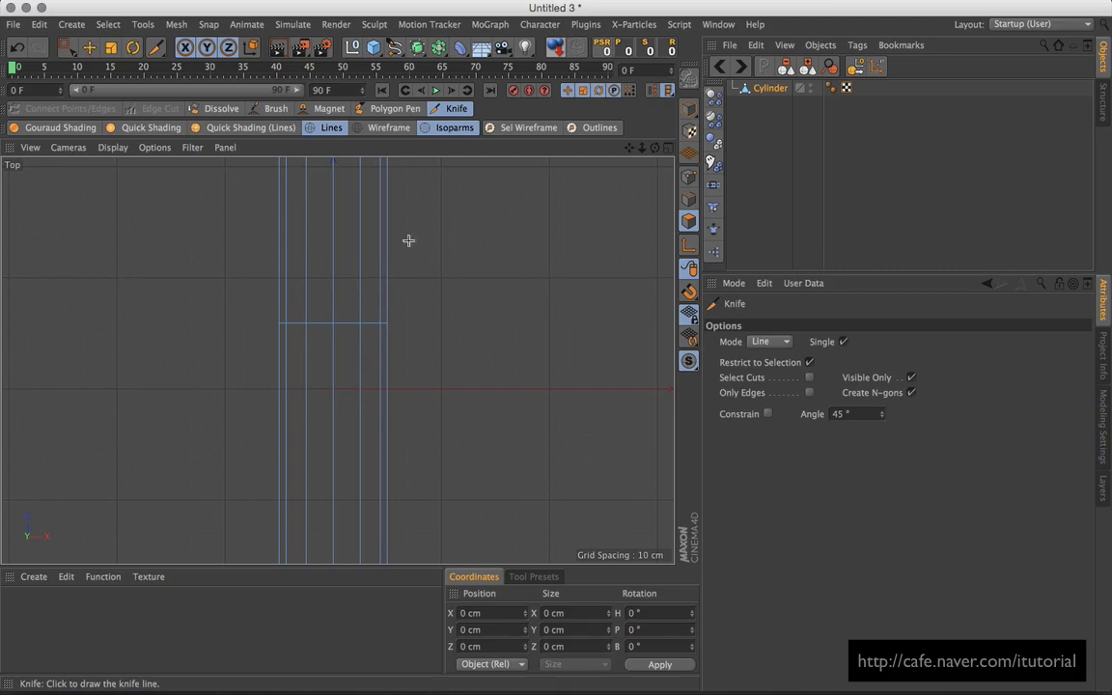
{"action": "middle_click_drag", "start_coordinate": [402, 302], "coordinate": [399, 349], "text": "alt"}
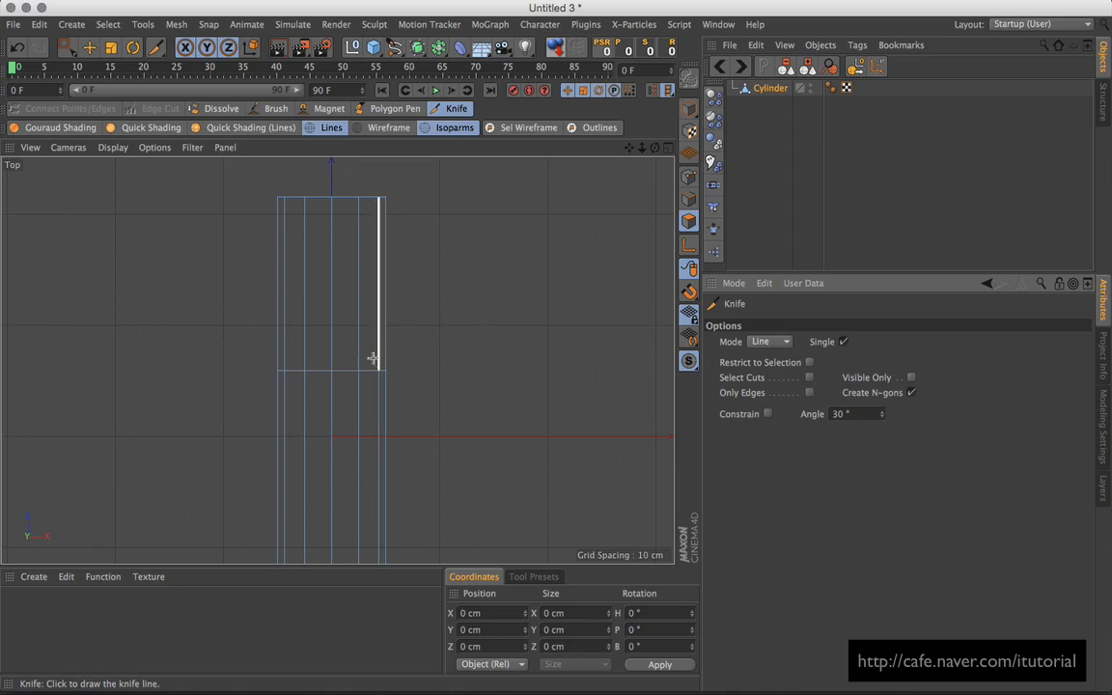
{"action": "left_click", "coordinate": [333, 371]}
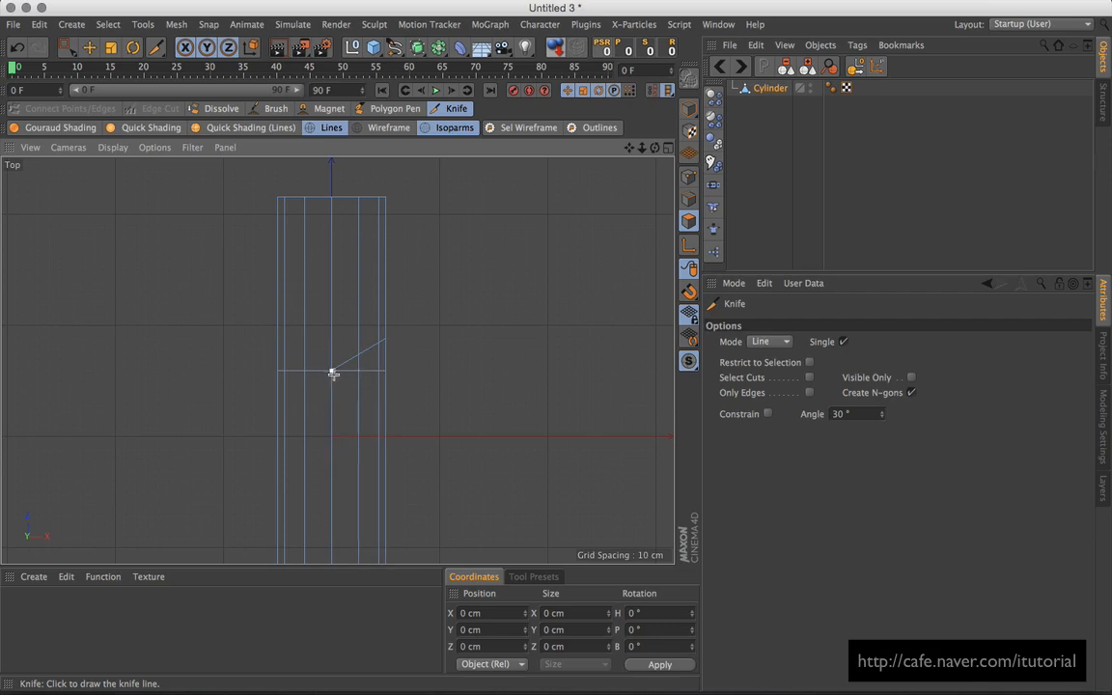
{"action": "left_click_drag", "start_coordinate": [333, 371], "coordinate": [425, 454]}
Step: Check the knife cuts on the cylinder from an enlarged perspective view
{"action": "left_click", "coordinate": [667, 149]}
{"action": "left_click", "coordinate": [332, 146]}
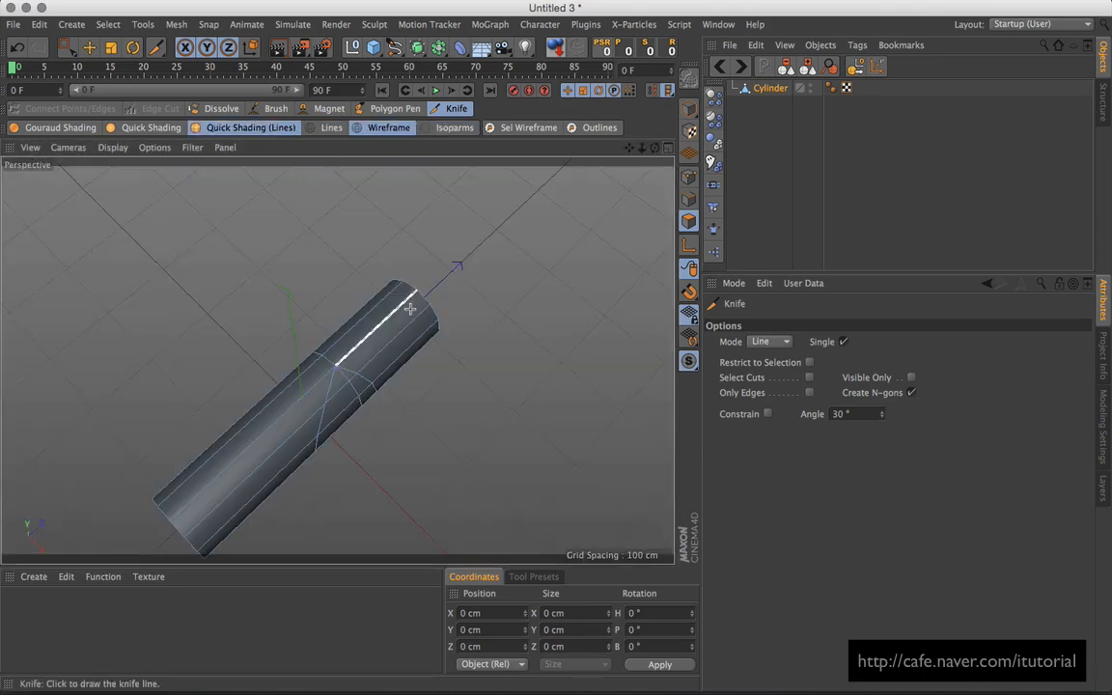
{"action": "left_click_drag", "start_coordinate": [303, 409], "coordinate": [340, 391], "text": "alt"}
{"action": "left_click_drag", "start_coordinate": [285, 450], "coordinate": [297, 378], "text": "alt"}
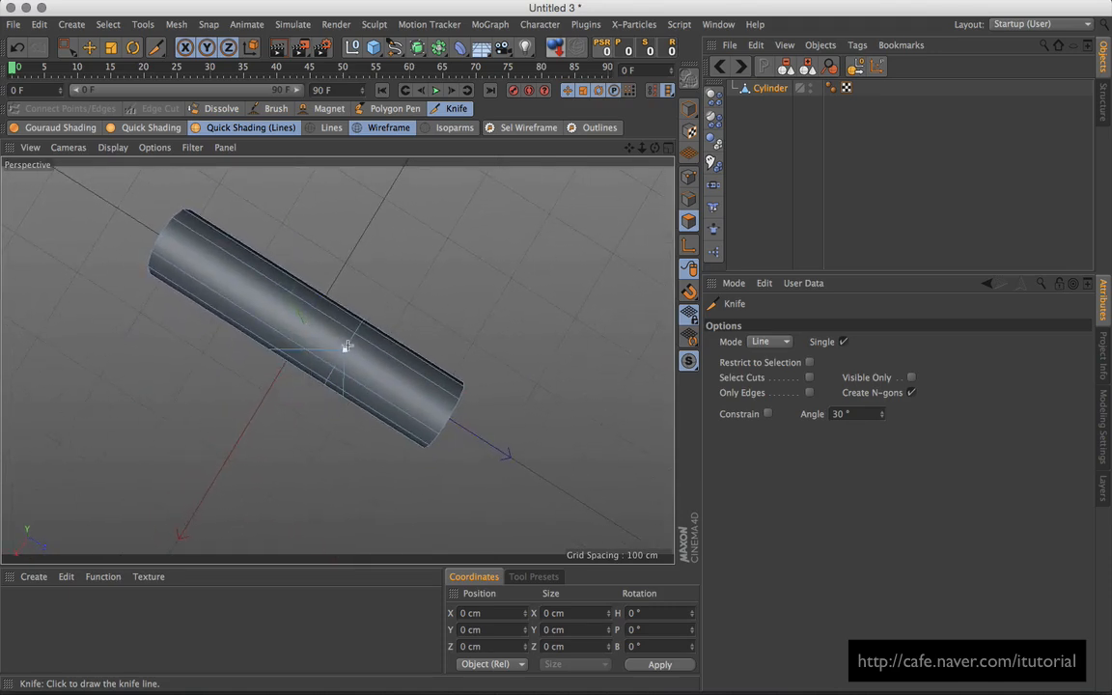
{"action": "left_click_drag", "start_coordinate": [67, 47], "coordinate": [96, 67]}
{"action": "left_click_drag", "start_coordinate": [292, 326], "coordinate": [446, 313], "text": "alt"}
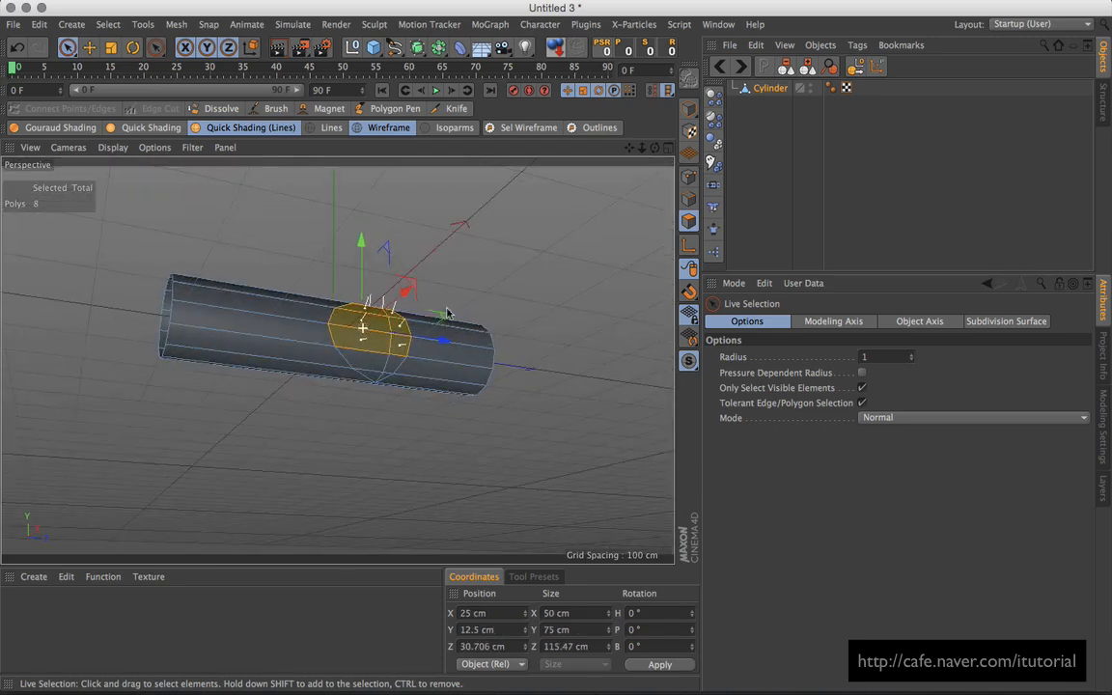
Step: Paint-select the 12 polygons inside the knife-cut wedge, then maximize the Top view
{"action": "left_click", "coordinate": [376, 366], "text": "shift"}
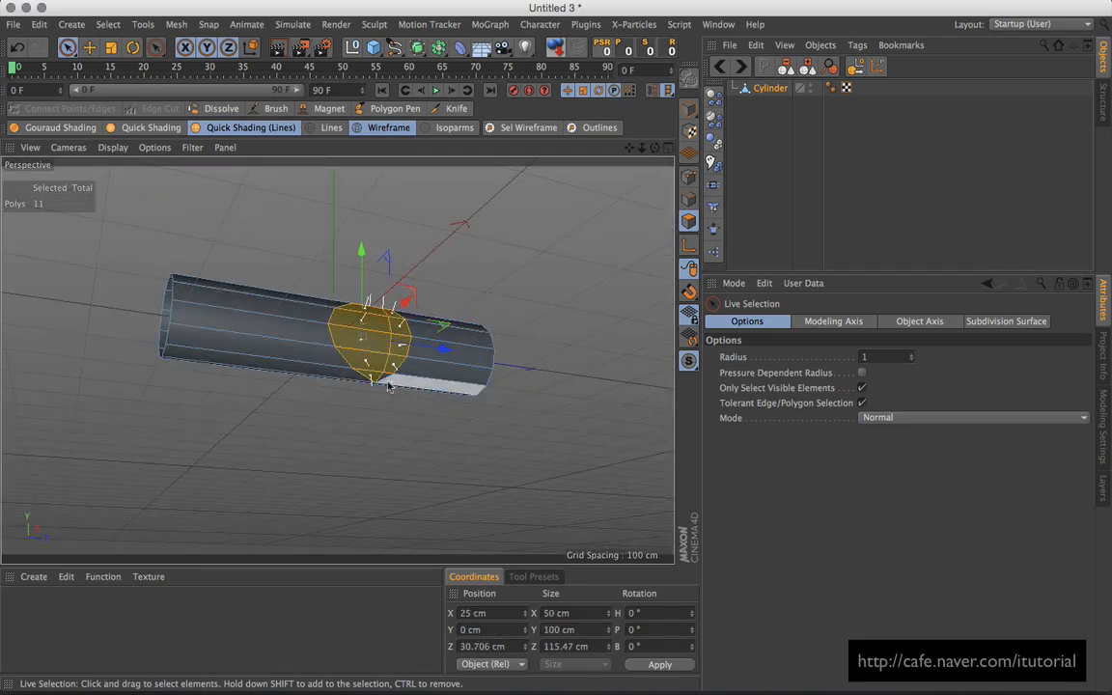
{"action": "left_click_drag", "start_coordinate": [386, 380], "coordinate": [409, 359], "text": "alt"}
{"action": "right_click_drag", "start_coordinate": [409, 359], "coordinate": [448, 333], "text": "alt"}
{"action": "left_click", "coordinate": [431, 384], "text": "shift"}
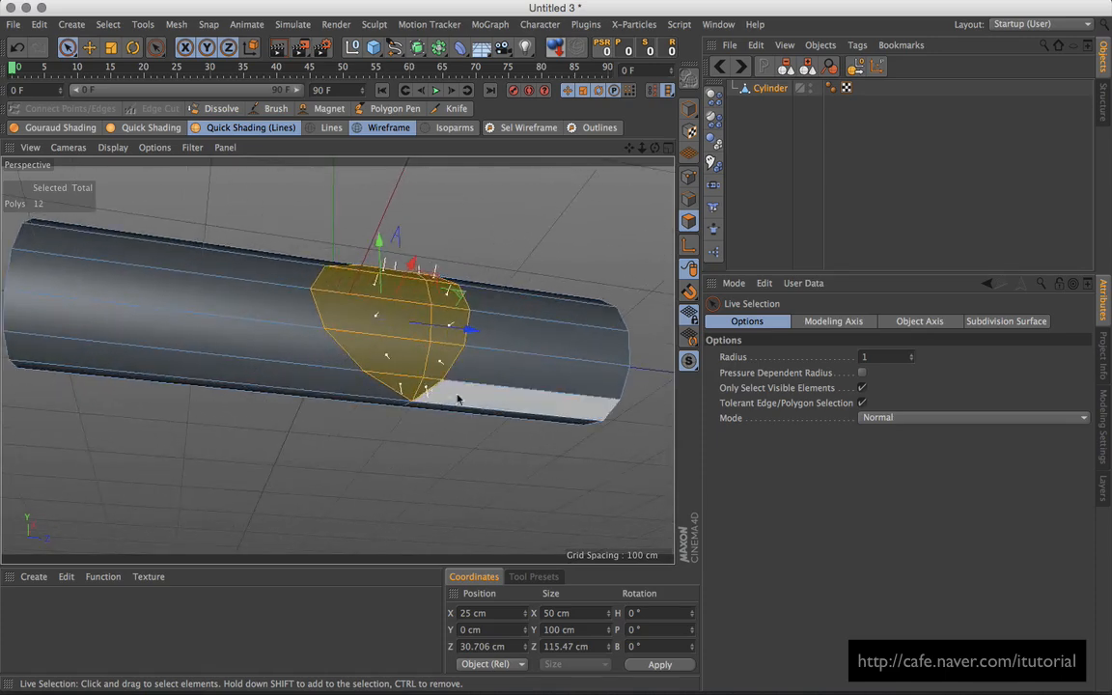
{"action": "left_click_drag", "start_coordinate": [482, 353], "coordinate": [347, 404], "text": "alt"}
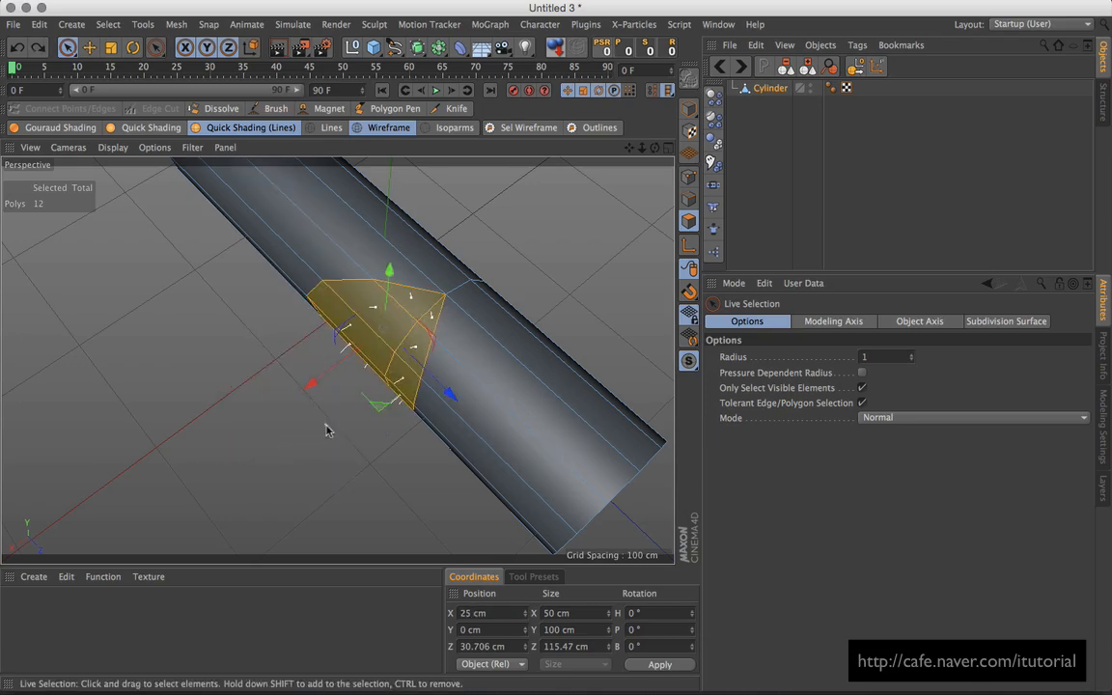
{"action": "left_click_drag", "start_coordinate": [325, 431], "coordinate": [378, 431], "text": "alt"}
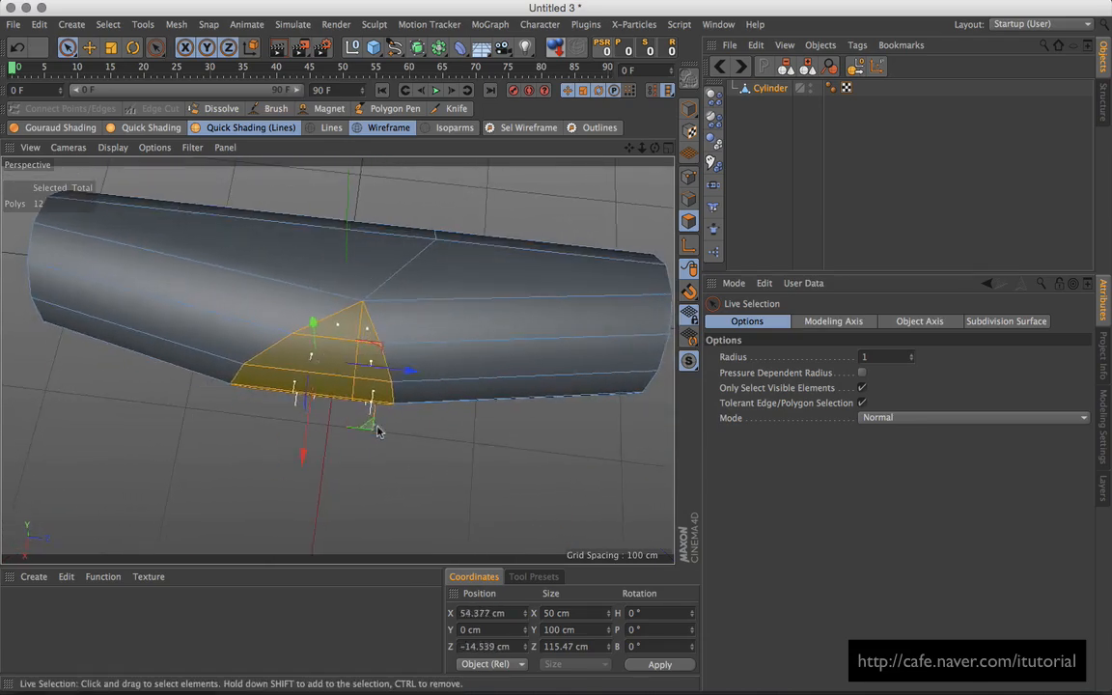
{"action": "key", "text": "ctrl+z"}
{"action": "left_click_drag", "start_coordinate": [439, 399], "coordinate": [511, 396]}
{"action": "key", "text": "ctrl+z"}
{"action": "left_click", "coordinate": [669, 151]}
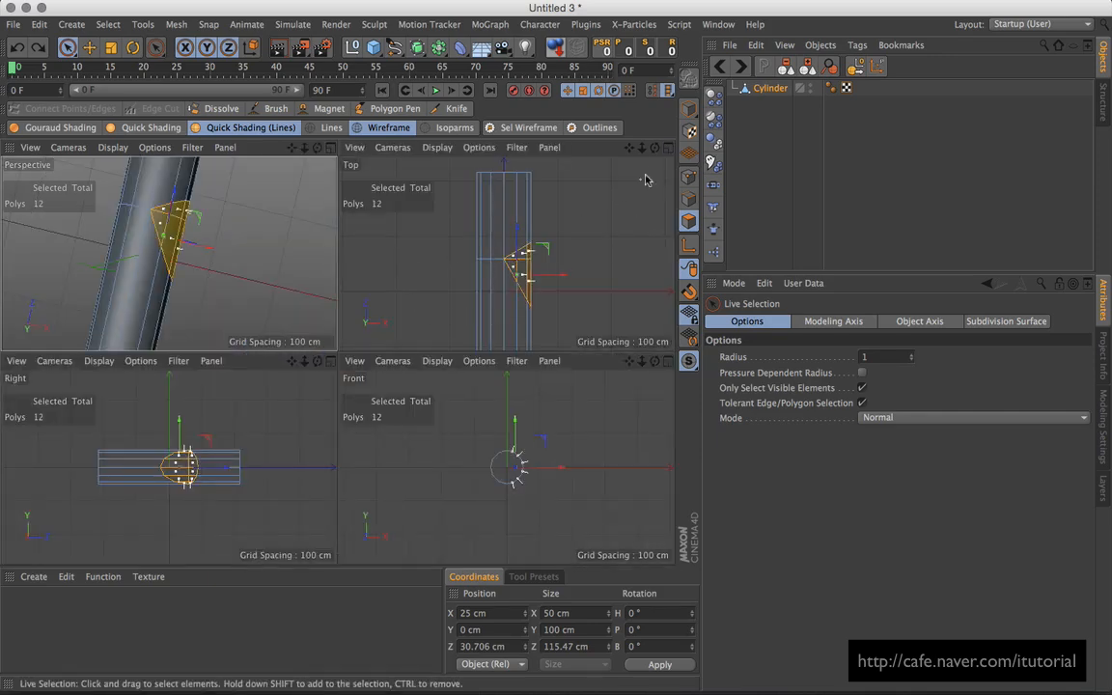
{"action": "middle_click", "coordinate": [538, 346]}
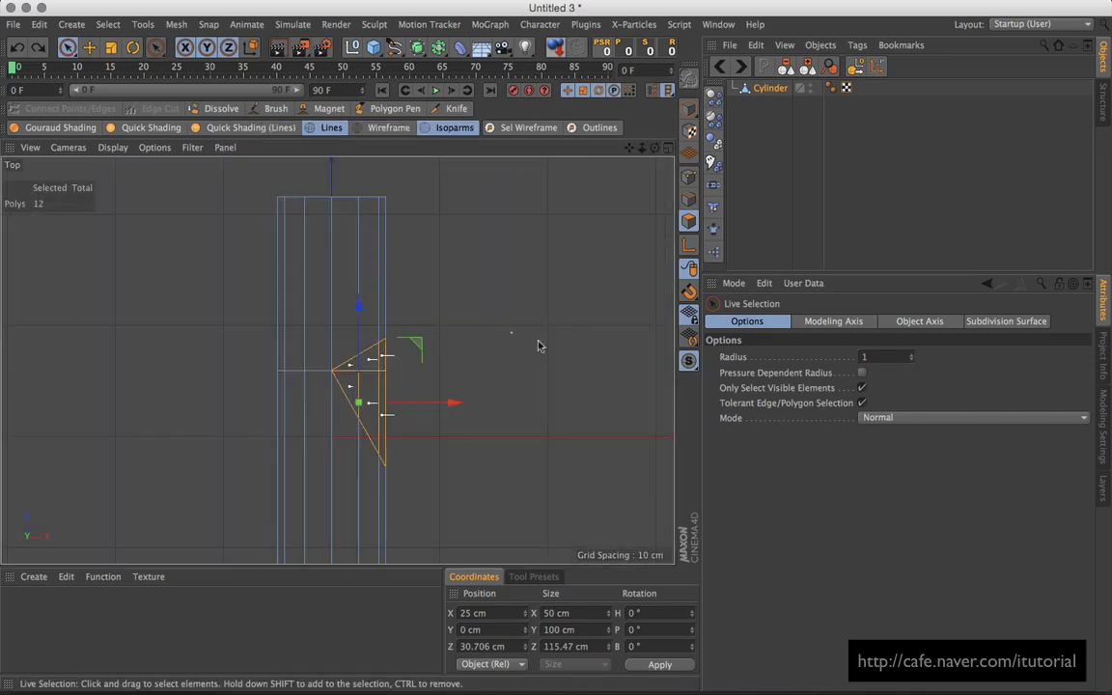
Step: Try rotating the selection's axis to a 30° heading, then undo the axis change
{"action": "left_click", "coordinate": [689, 246]}
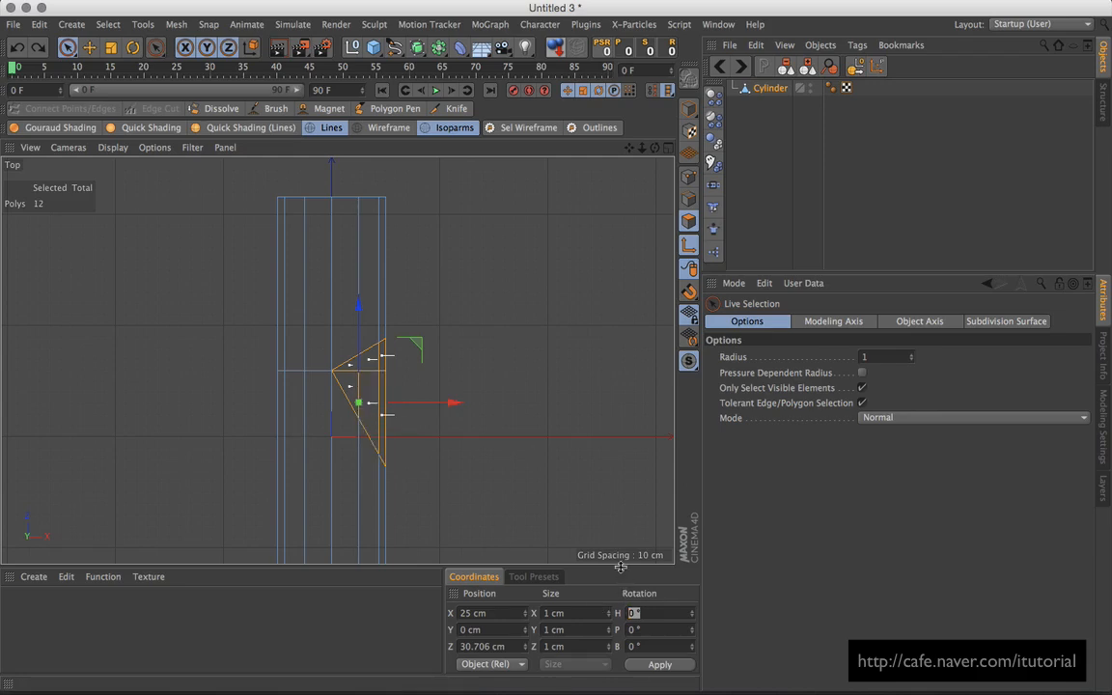
{"action": "key", "text": "Return"}
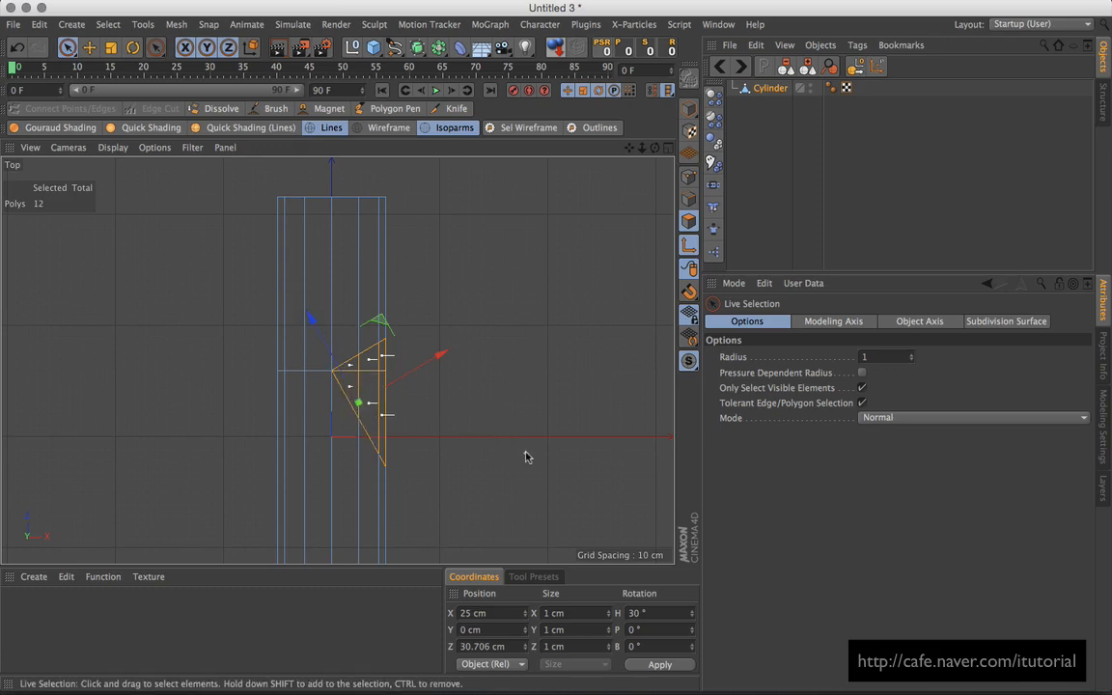
{"action": "left_click_drag", "start_coordinate": [524, 453], "coordinate": [560, 335], "text": "alt"}
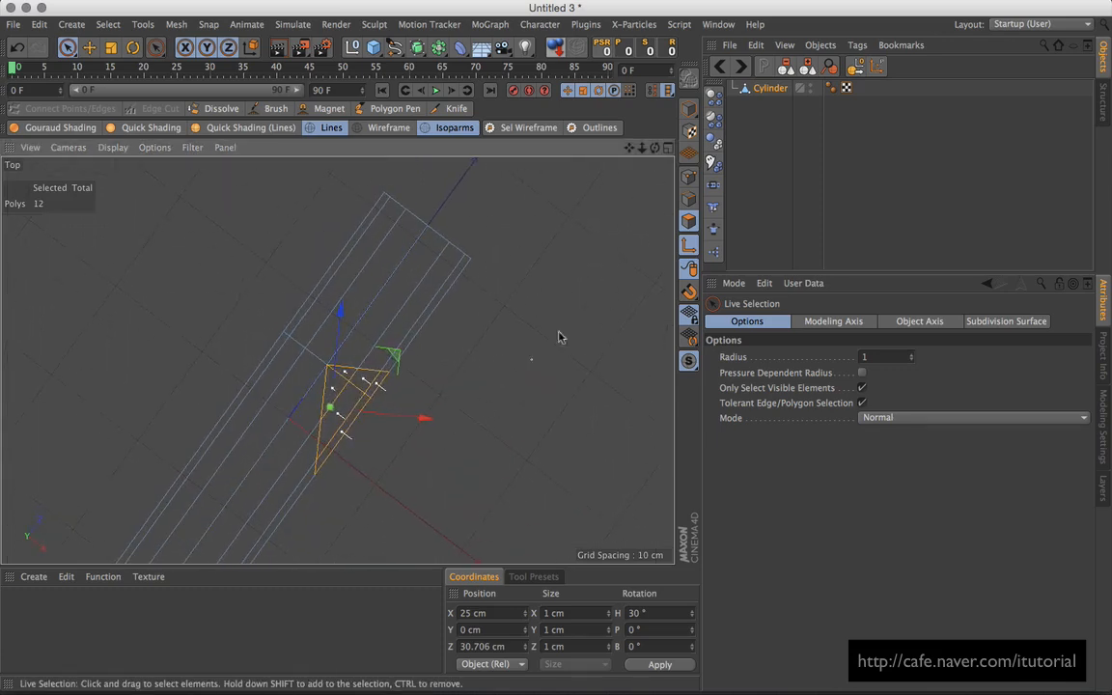
{"action": "left_click", "coordinate": [667, 149]}
{"action": "left_click", "coordinate": [330, 148]}
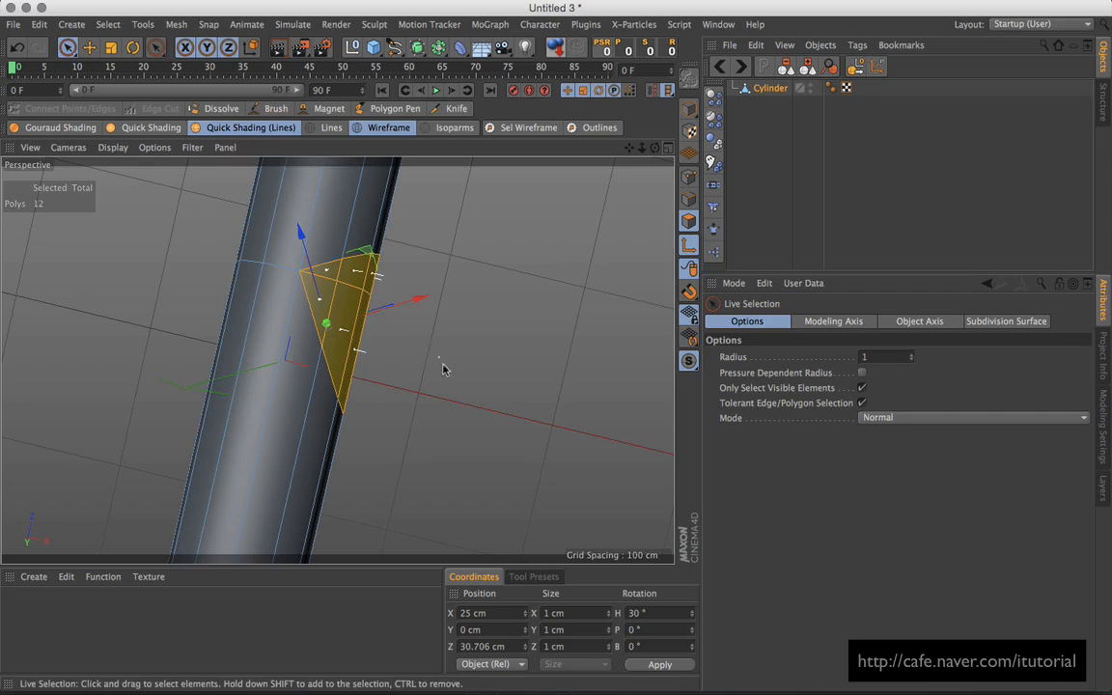
{"action": "mouse_move", "coordinate": [461, 387]}
{"action": "left_mouse_down", "text": "alt"}
{"action": "mouse_move", "coordinate": [277, 440]}
{"action": "mouse_move", "coordinate": [357, 274]}
{"action": "mouse_move", "coordinate": [409, 377]}
{"action": "mouse_move", "coordinate": [364, 446]}
{"action": "mouse_move", "coordinate": [370, 353]}
{"action": "mouse_move", "coordinate": [378, 372]}
{"action": "mouse_move", "coordinate": [166, 343]}
{"action": "mouse_move", "coordinate": [149, 304]}
{"action": "mouse_move", "coordinate": [205, 366]}
{"action": "mouse_move", "coordinate": [198, 325]}
{"action": "mouse_move", "coordinate": [430, 330]}
{"action": "mouse_move", "coordinate": [385, 319]}
{"action": "mouse_move", "coordinate": [339, 328]}
{"action": "left_mouse_up", "text": "alt"}
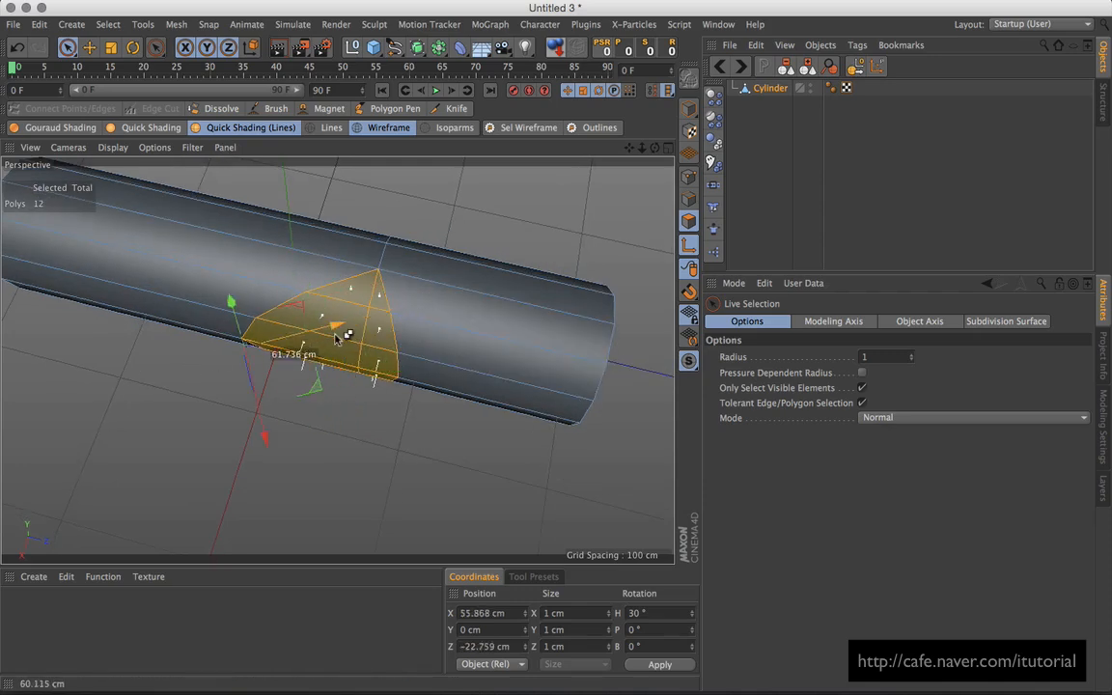
{"action": "key", "text": "super+z"}
{"action": "left_click", "coordinate": [687, 247]}
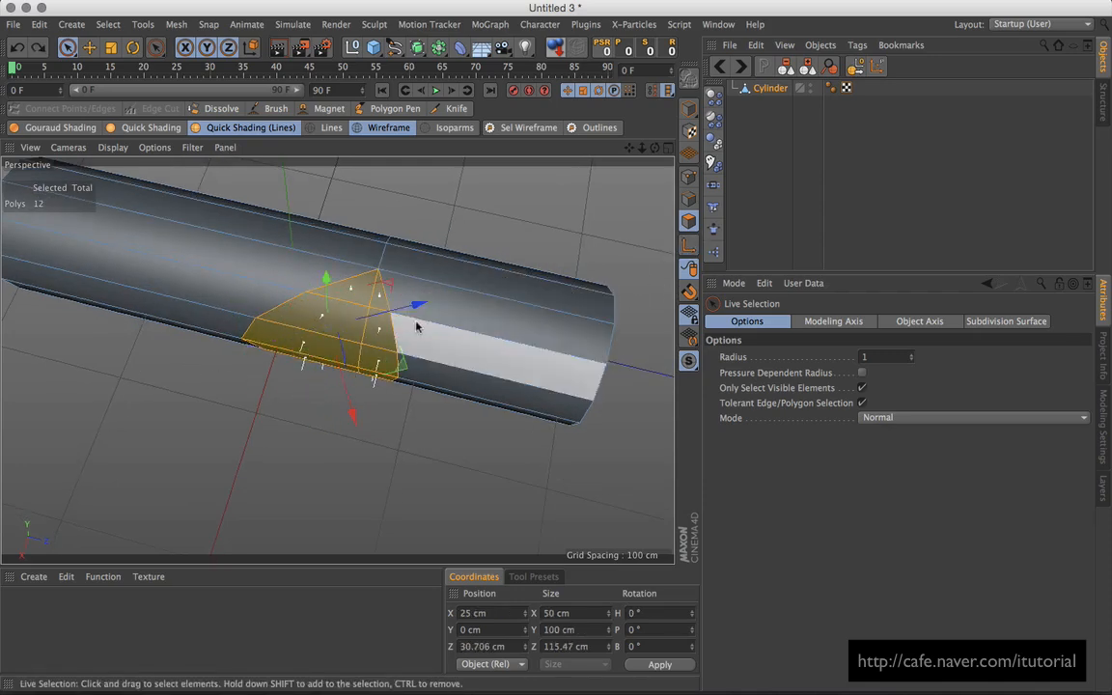
Step: Undo the trial face slide and the extrusion, removing the branch from the cylinder
{"action": "left_click_drag", "start_coordinate": [417, 308], "coordinate": [256, 372]}
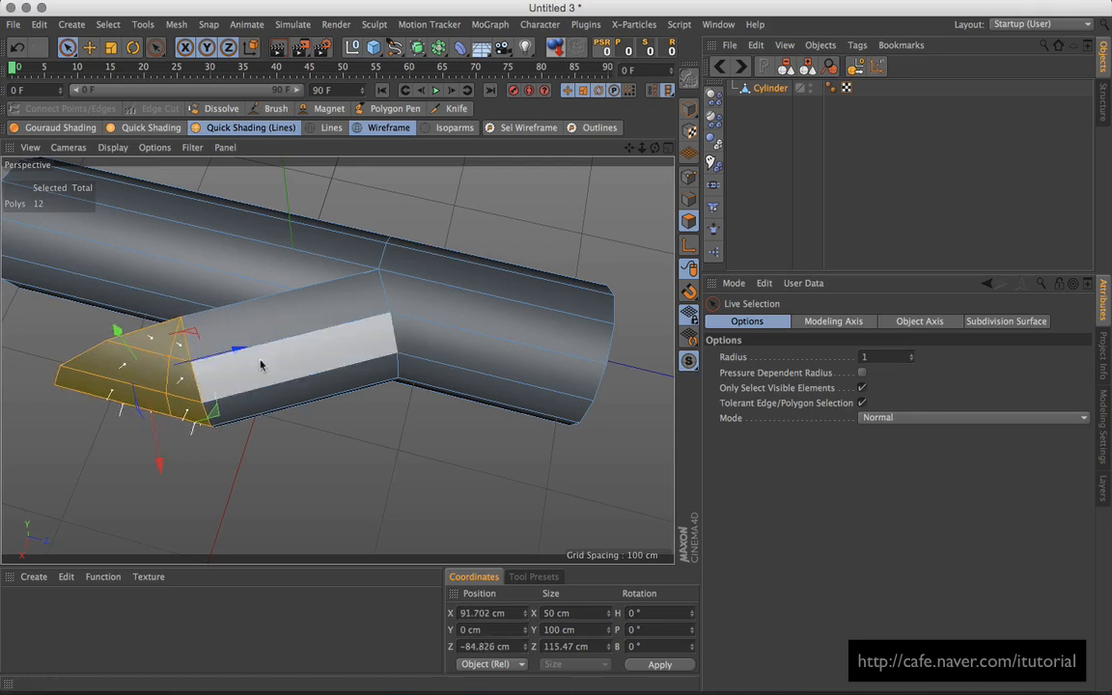
{"action": "key", "text": "super+z"}
{"action": "left_click_drag", "start_coordinate": [412, 356], "coordinate": [578, 545], "text": "alt"}
{"action": "left_click_drag", "start_coordinate": [502, 415], "coordinate": [509, 517], "text": "alt"}
{"action": "key", "text": "ctrl+z"}
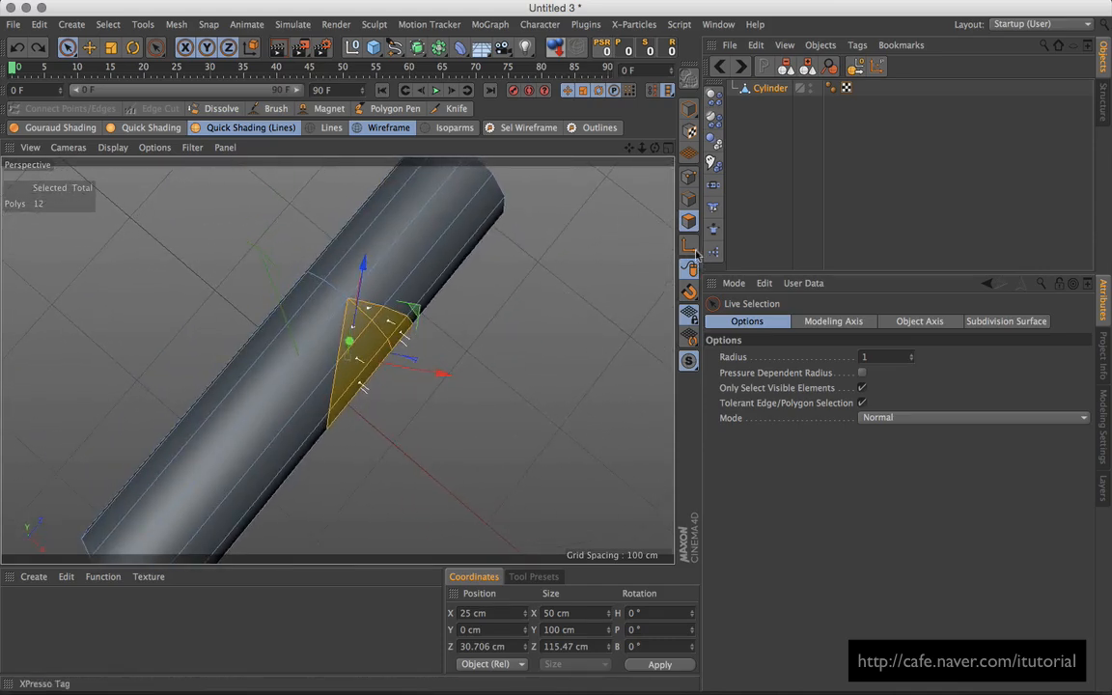
Step: Enable axis editing and reselect the wedge of faces on the cylinder
{"action": "left_click", "coordinate": [691, 247]}
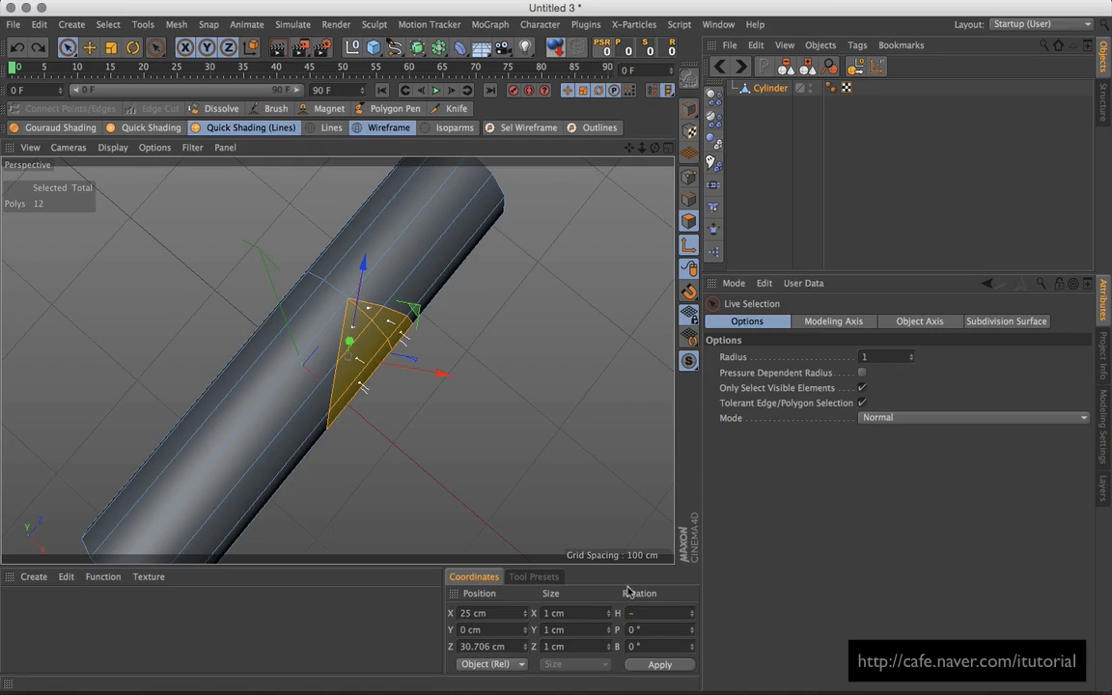
{"action": "left_click_drag", "start_coordinate": [454, 387], "coordinate": [461, 402], "text": "alt"}
{"action": "middle_click_drag", "start_coordinate": [461, 403], "coordinate": [438, 377], "text": "alt"}
{"action": "left_click", "coordinate": [447, 368]}
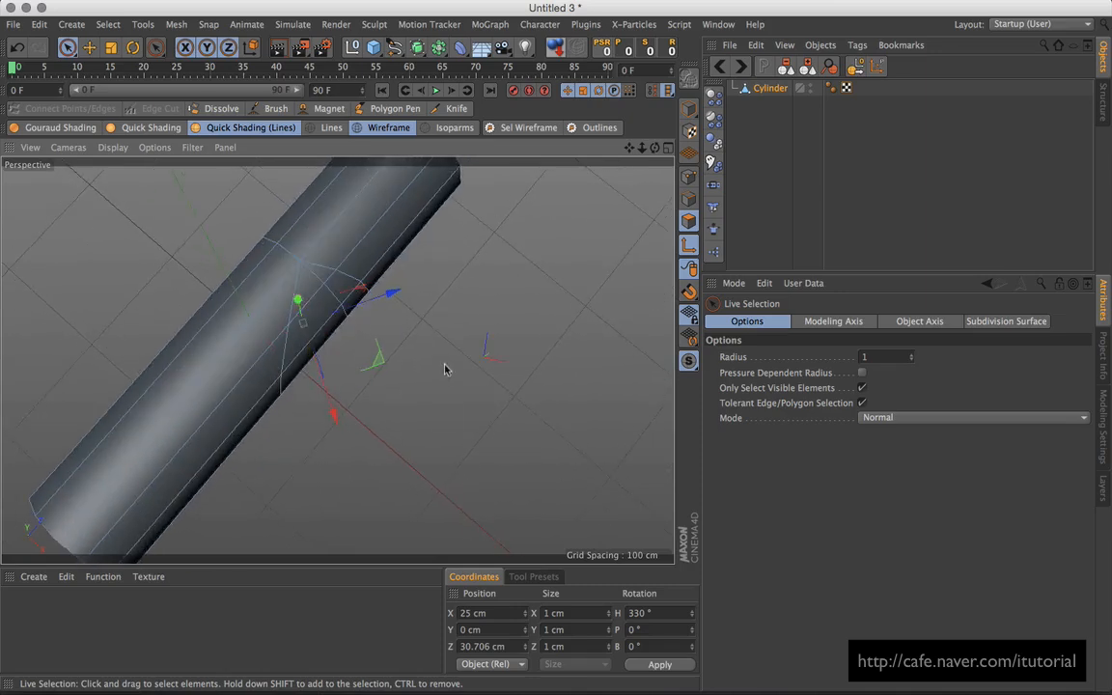
{"action": "mouse_move", "coordinate": [446, 368]}
{"action": "left_mouse_down", "text": "alt"}
{"action": "mouse_move", "coordinate": [441, 409]}
{"action": "mouse_move", "coordinate": [444, 392]}
{"action": "left_mouse_up", "text": "alt"}
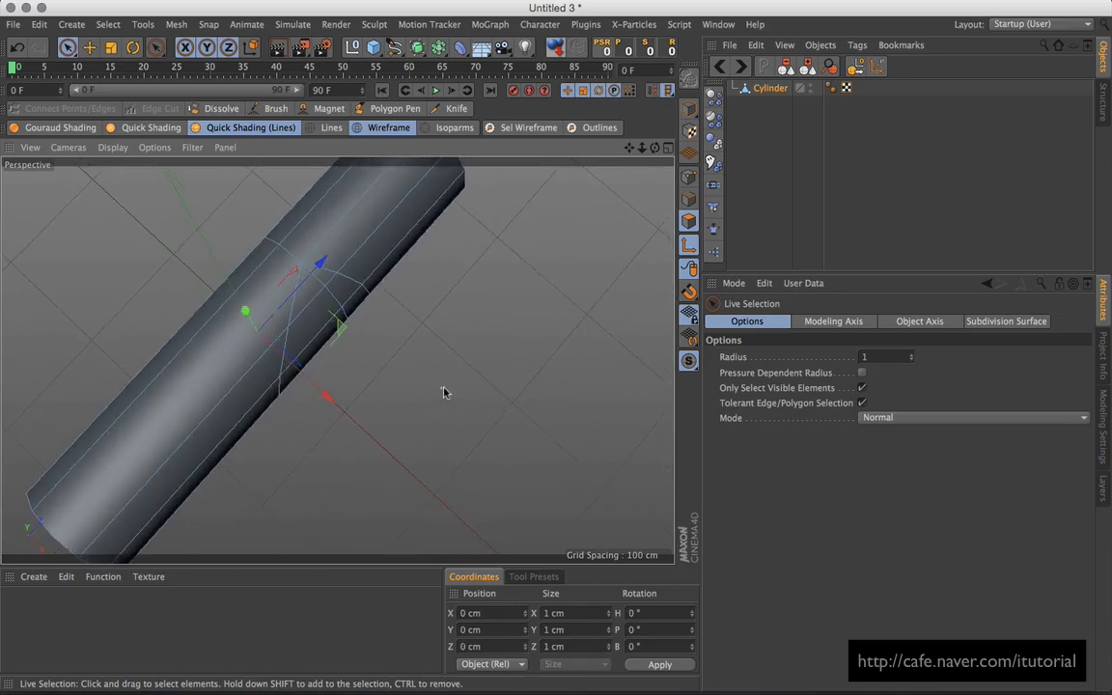
{"action": "left_click", "coordinate": [382, 301]}
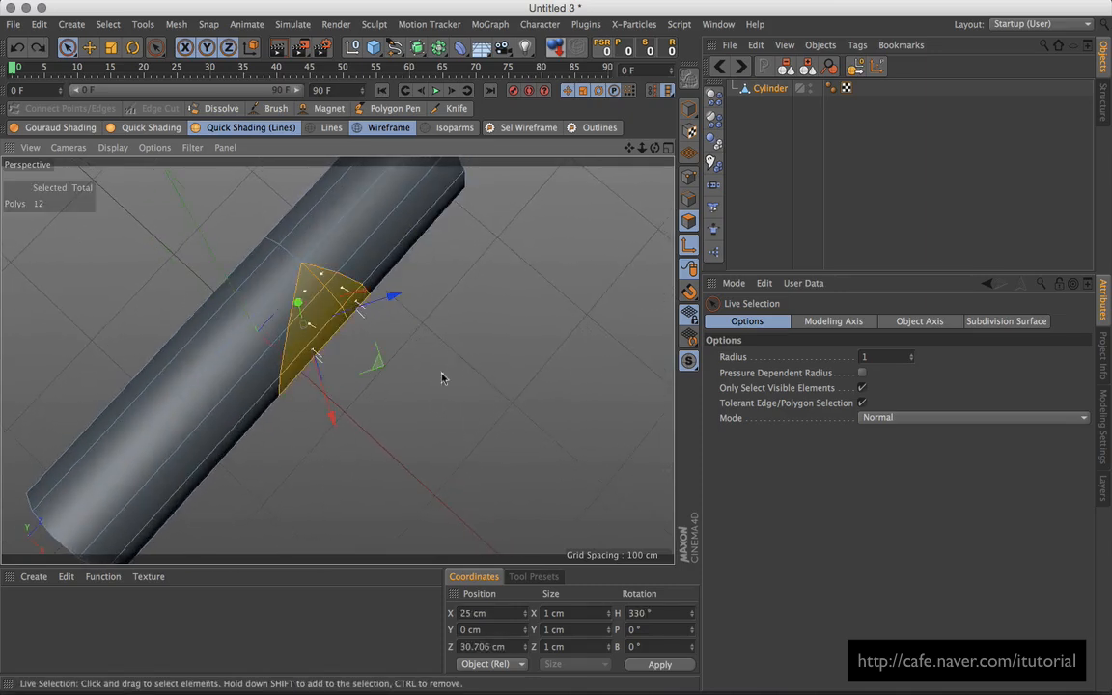
{"action": "left_click_drag", "start_coordinate": [442, 378], "coordinate": [403, 422], "text": "alt"}
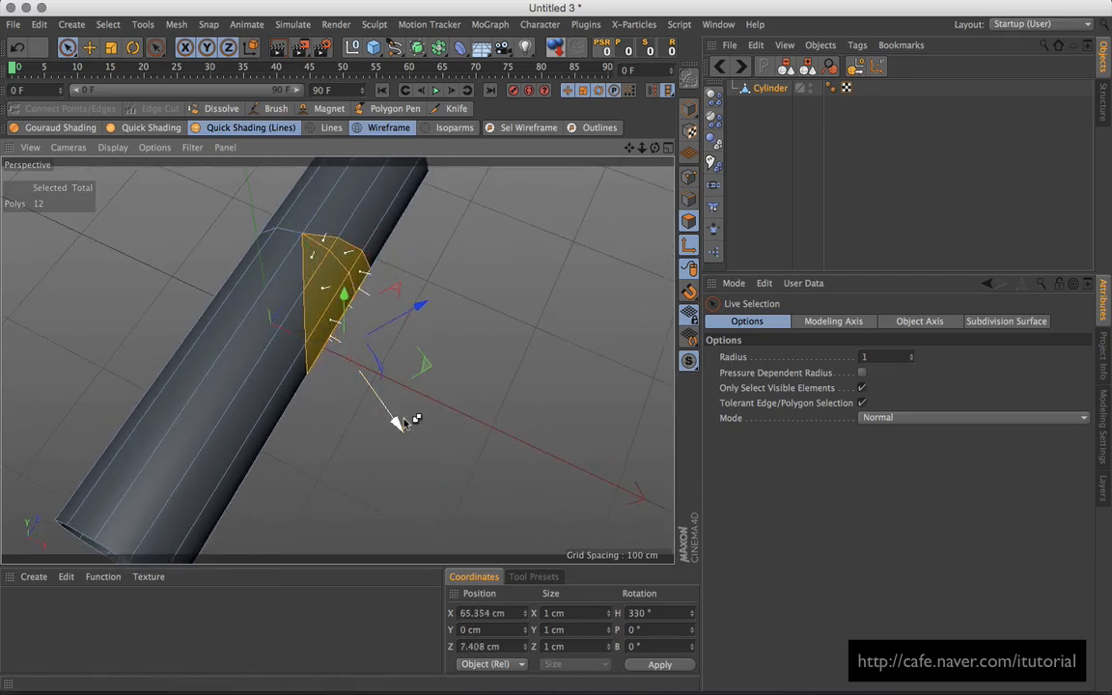
Step: Extrude the wedge faces outward into an angled branch pipe
{"action": "key", "text": "l"}
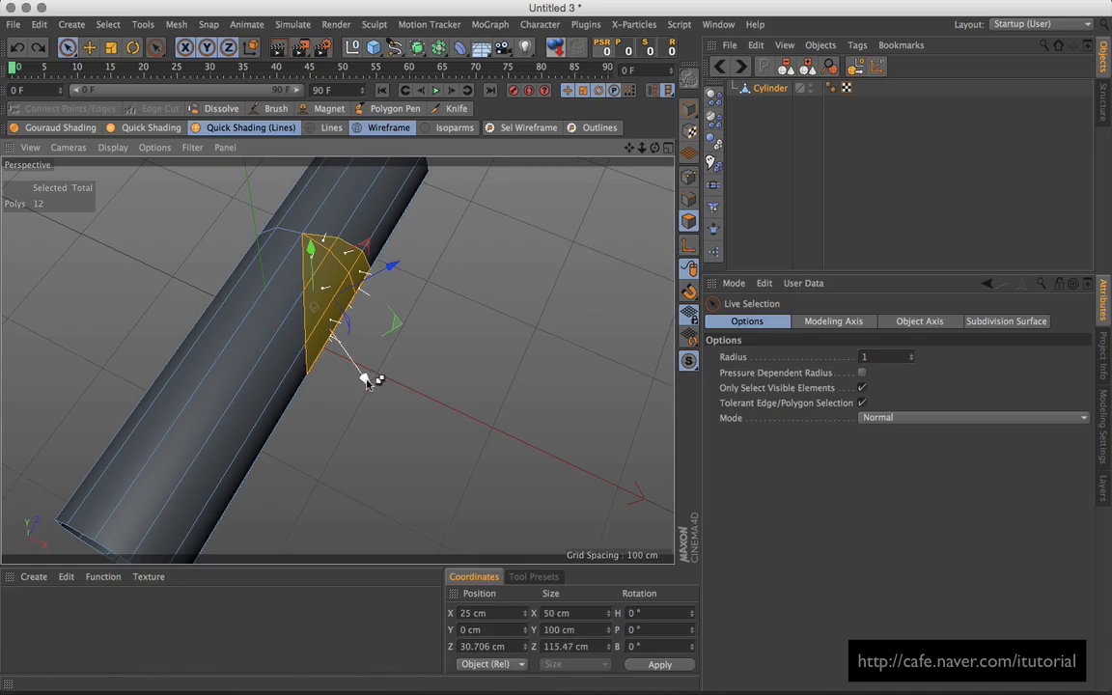
{"action": "left_click_drag", "start_coordinate": [367, 379], "coordinate": [496, 577], "text": "ctrl"}
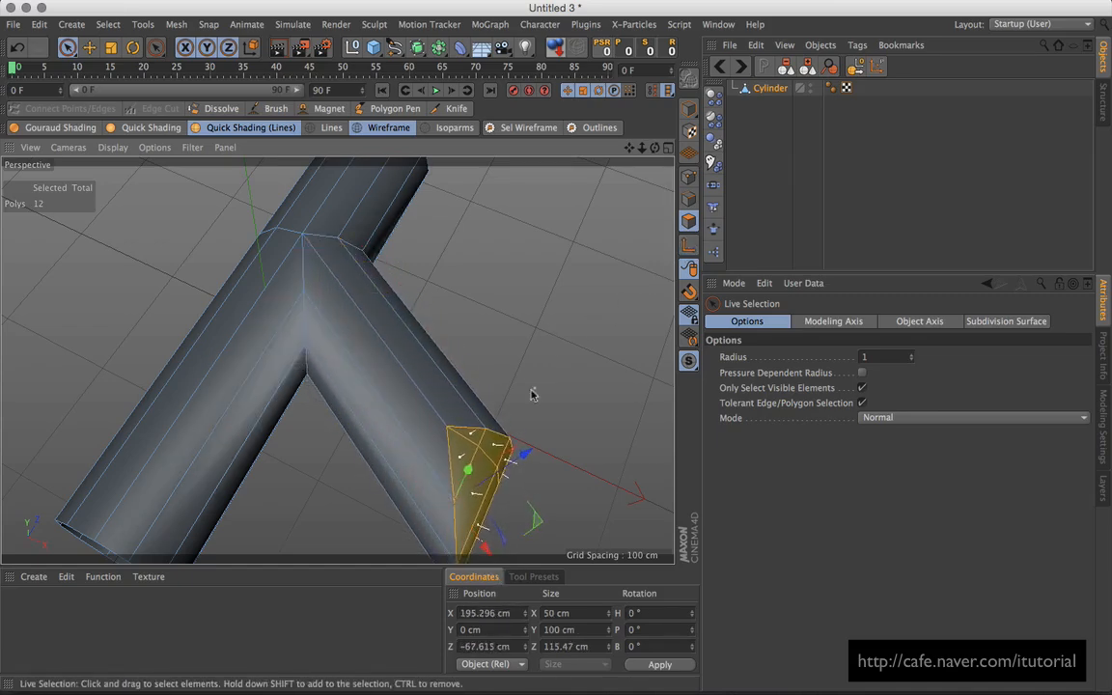
{"action": "left_click_drag", "start_coordinate": [348, 270], "coordinate": [407, 299], "text": "alt"}
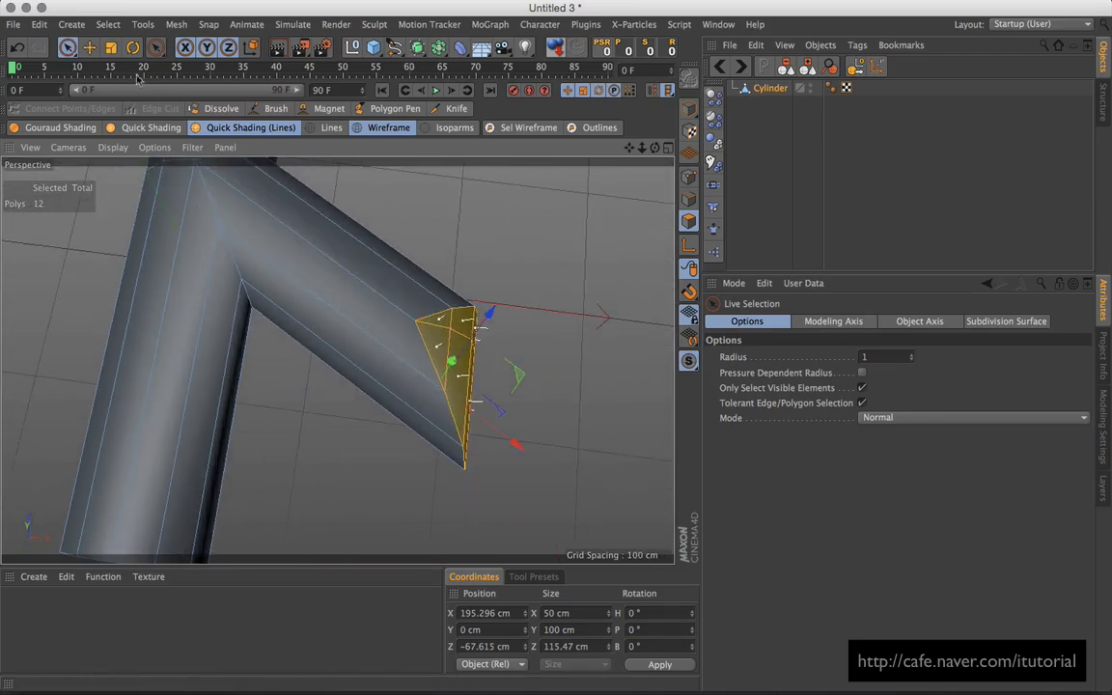
Step: Try shrinking the branch's end faces with Scale, then undo the scaling
{"action": "left_click", "coordinate": [111, 50]}
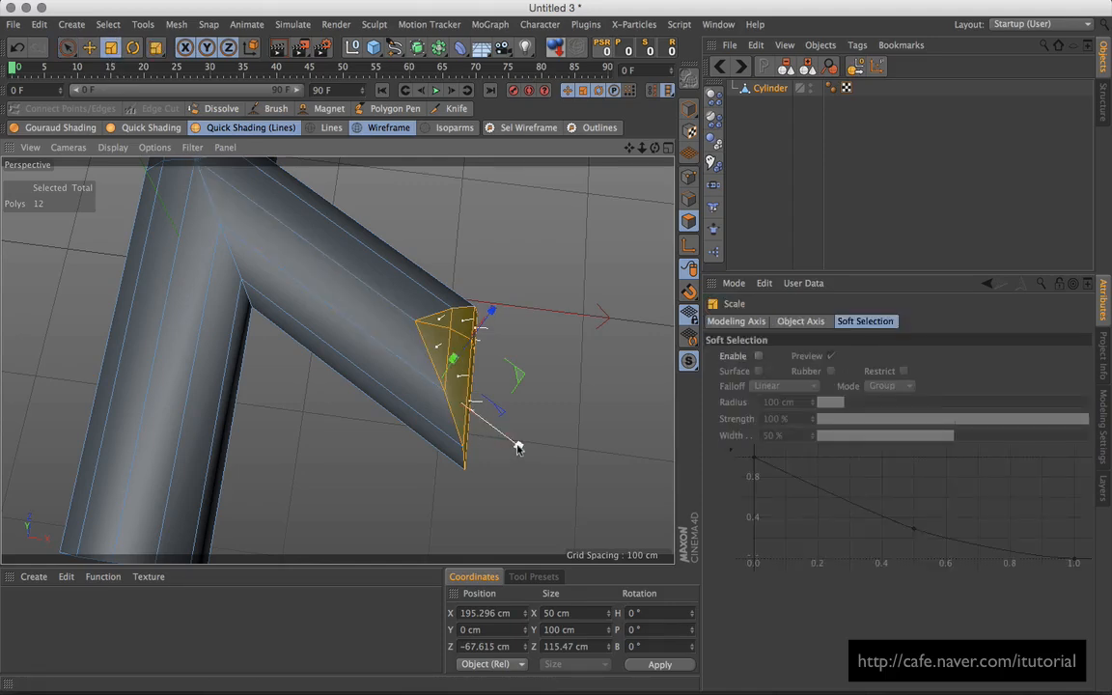
{"action": "left_click_drag", "start_coordinate": [517, 447], "coordinate": [433, 385]}
{"action": "left_click_drag", "start_coordinate": [367, 304], "coordinate": [316, 297], "text": "alt"}
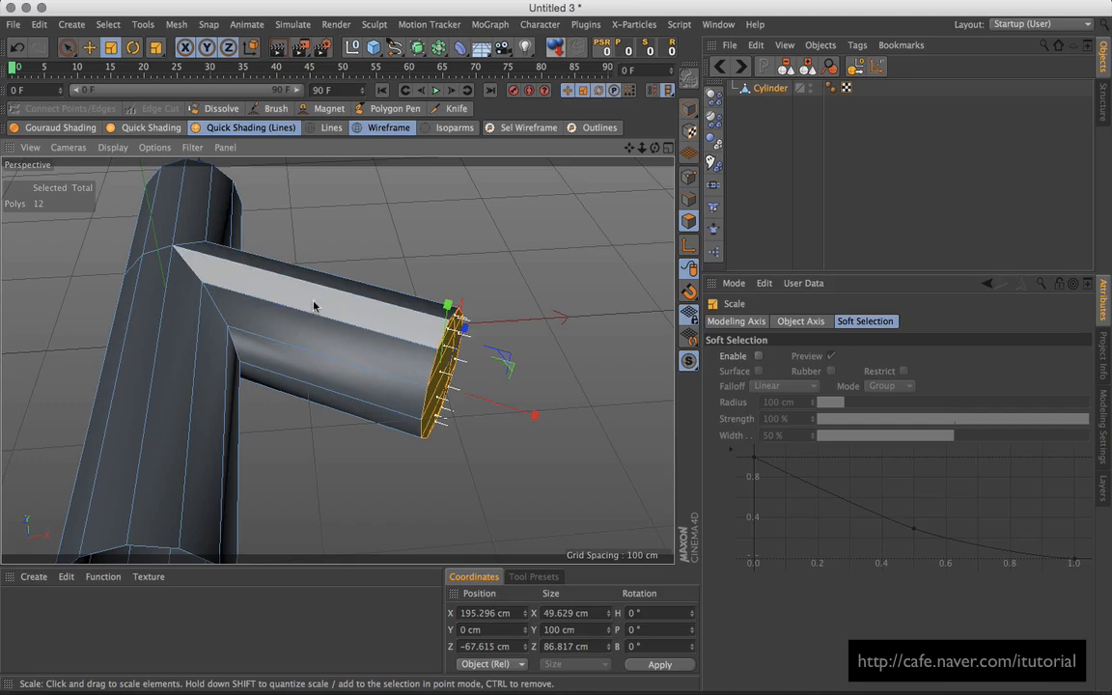
{"action": "key", "text": "super+z"}
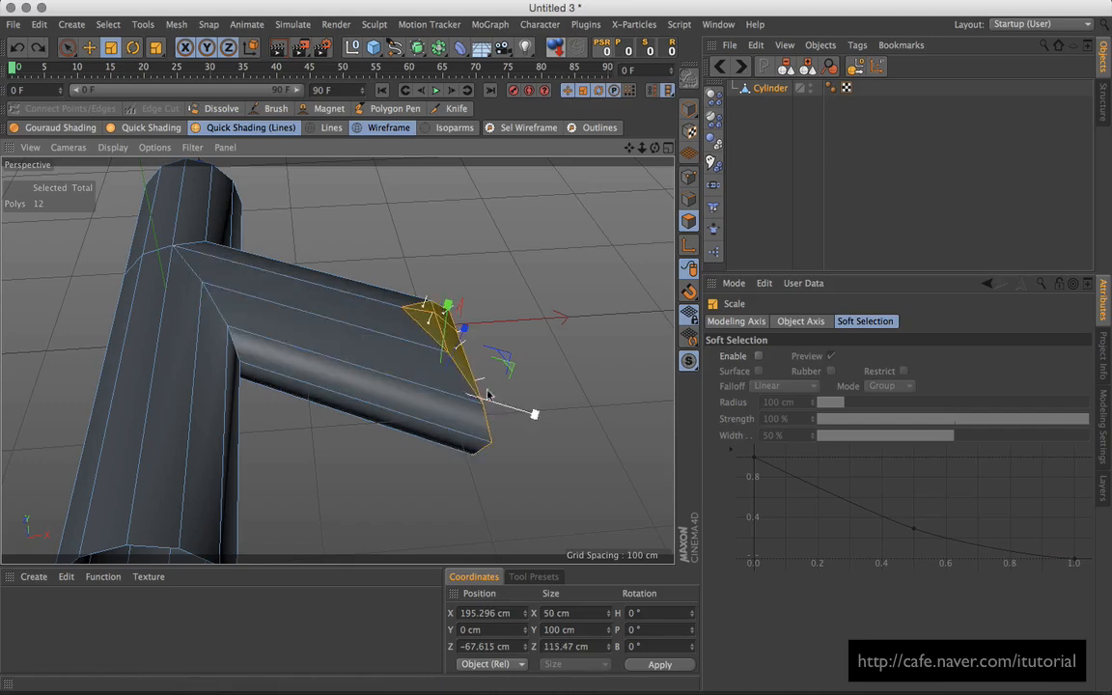
{"action": "left_click_drag", "start_coordinate": [439, 385], "coordinate": [529, 375], "text": "alt"}
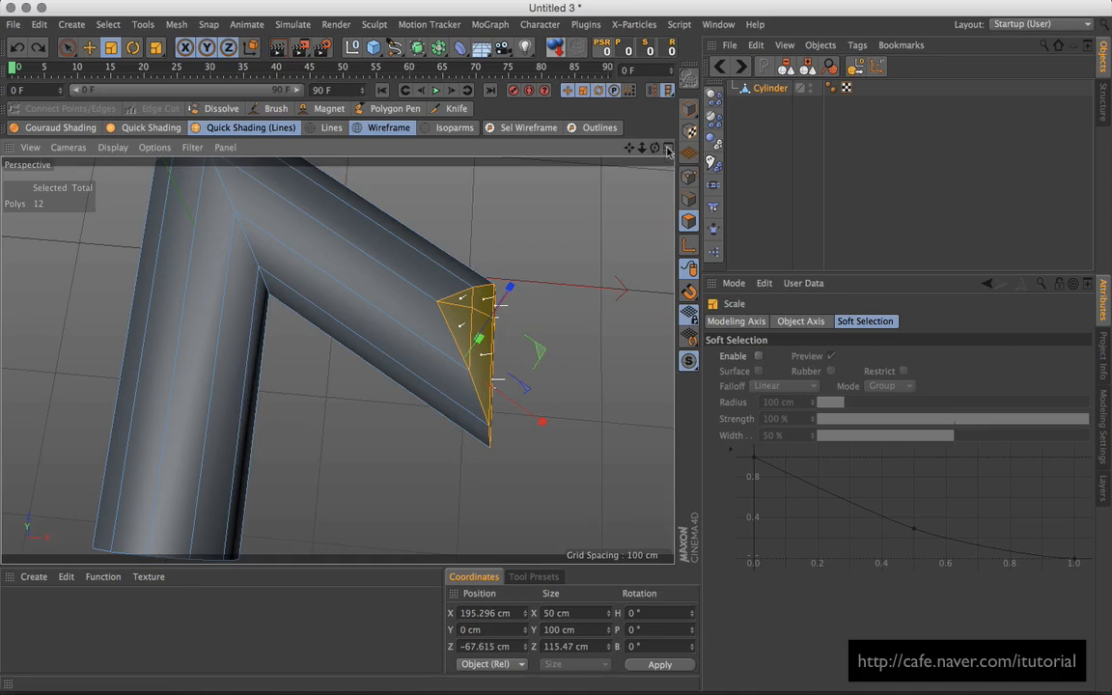
Step: Show the Top view alone at default framing and activate the Knife tool
{"action": "key", "text": "F5"}
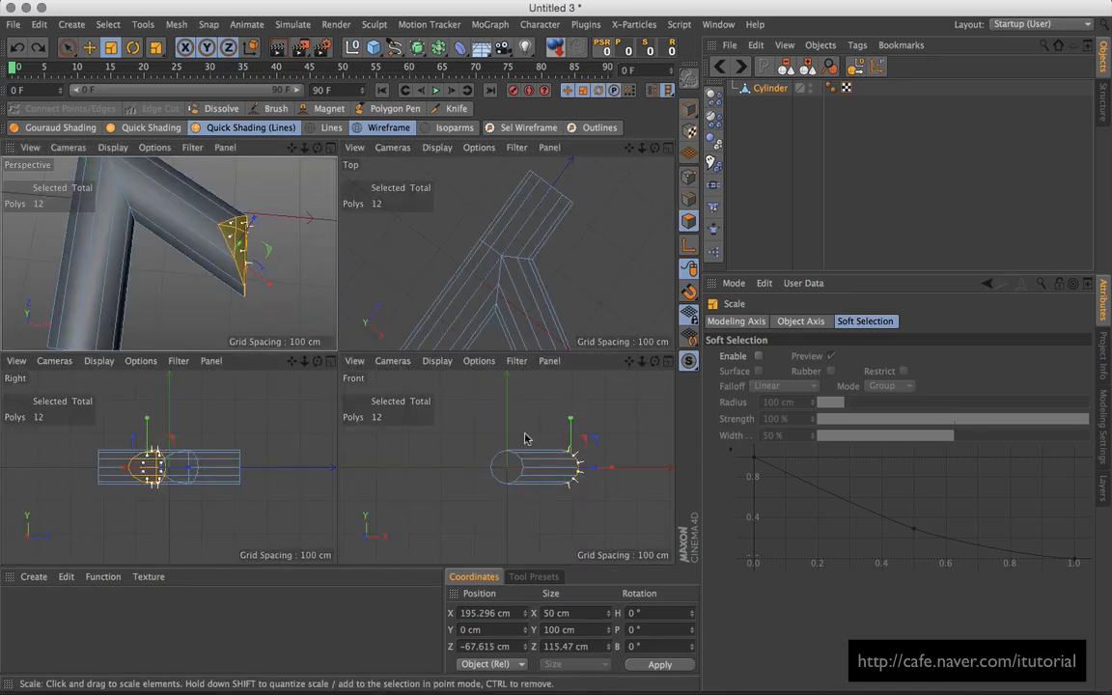
{"action": "left_click", "coordinate": [667, 149]}
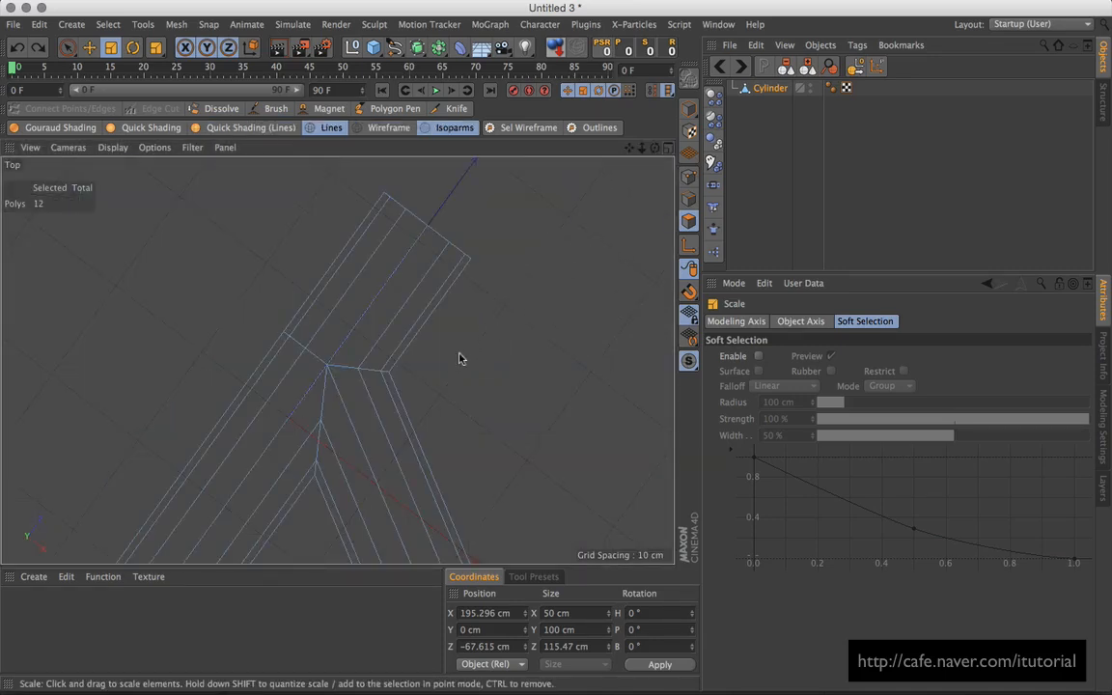
{"action": "left_click", "coordinate": [32, 147]}
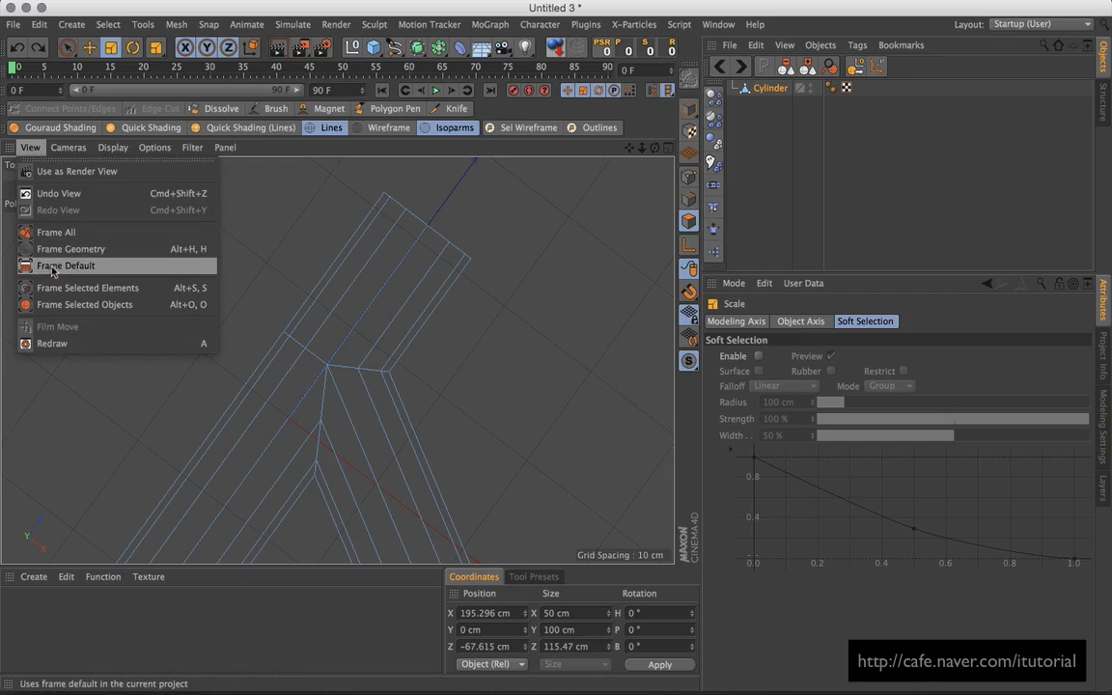
{"action": "left_click", "coordinate": [49, 240]}
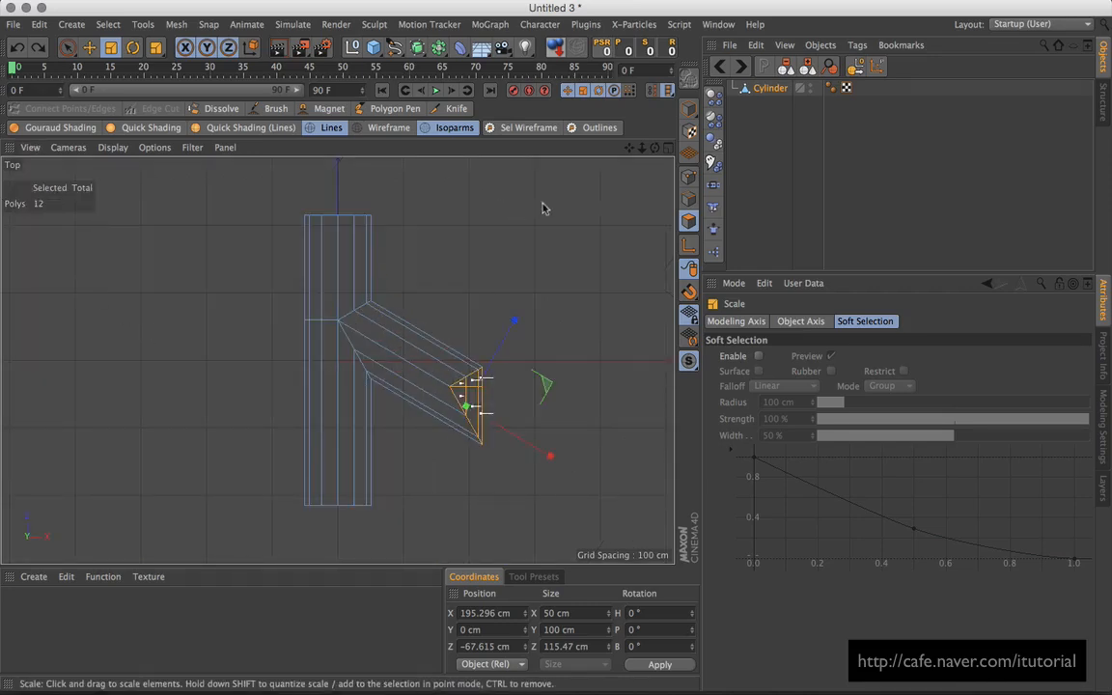
{"action": "left_click", "coordinate": [449, 108]}
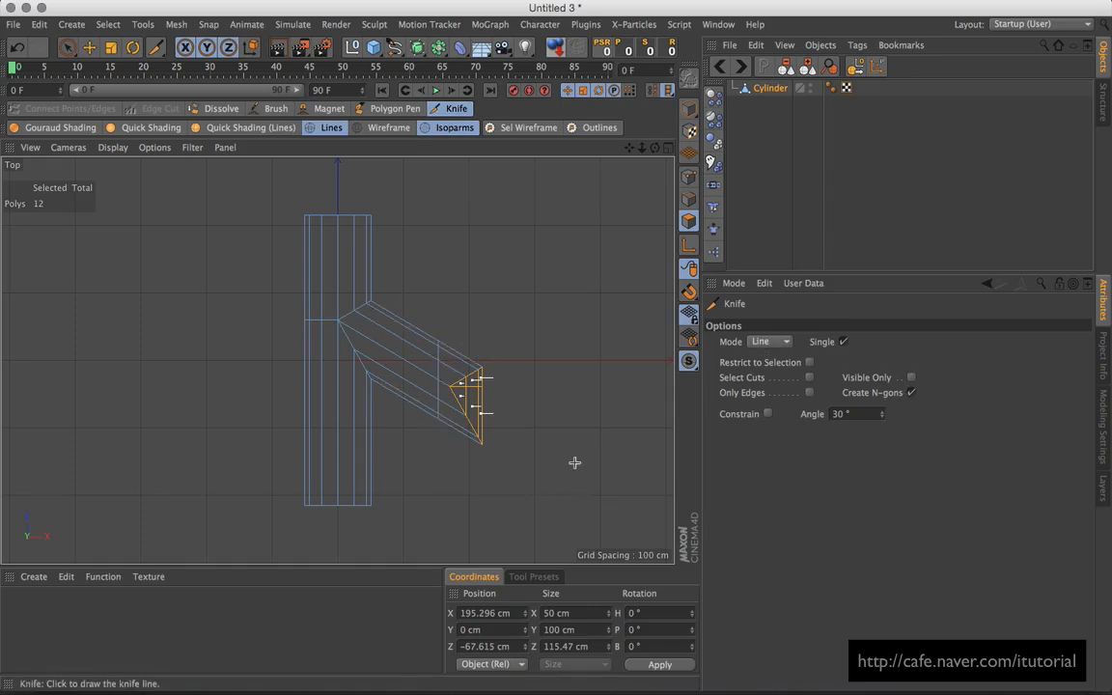
Step: Switch to Rectangle Selection and maximize the Perspective view
{"action": "left_click_drag", "start_coordinate": [68, 49], "coordinate": [143, 70]}
{"action": "left_click_drag", "start_coordinate": [68, 48], "coordinate": [145, 95]}
{"action": "left_click", "coordinate": [668, 148]}
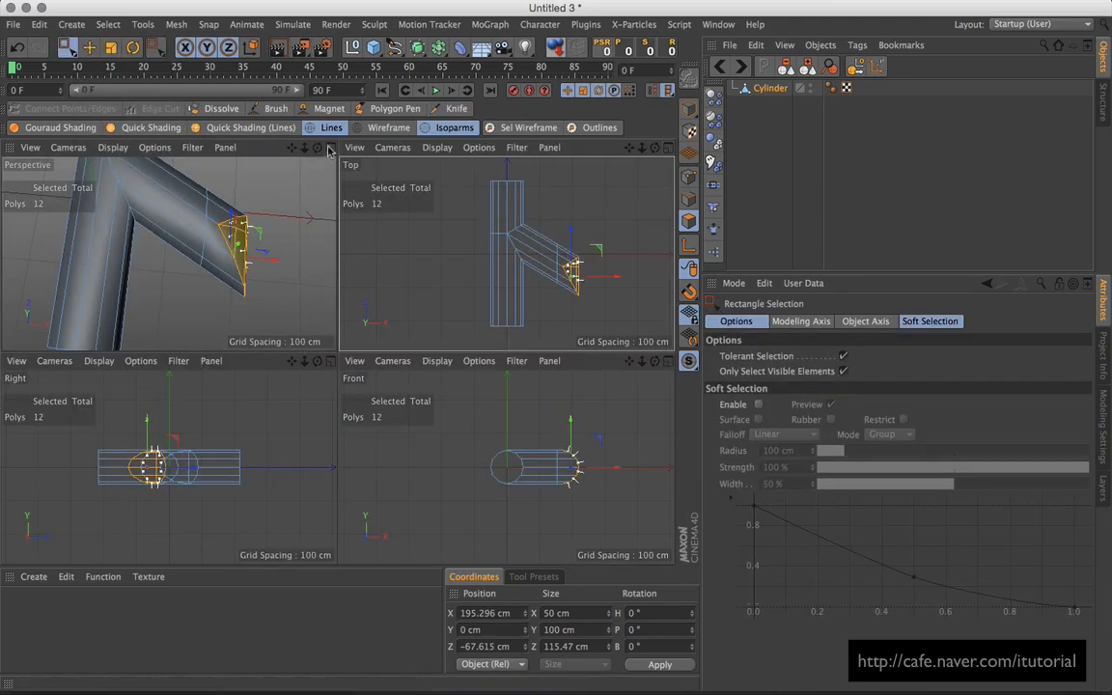
{"action": "left_click", "coordinate": [317, 152]}
{"action": "left_click_drag", "start_coordinate": [464, 345], "coordinate": [506, 270], "text": "alt"}
Step: Select all branch-end faces, including hidden ones, and delete them
{"action": "left_click_drag", "start_coordinate": [521, 208], "coordinate": [407, 470]}
{"action": "left_click_drag", "start_coordinate": [526, 365], "coordinate": [358, 308], "text": "alt"}
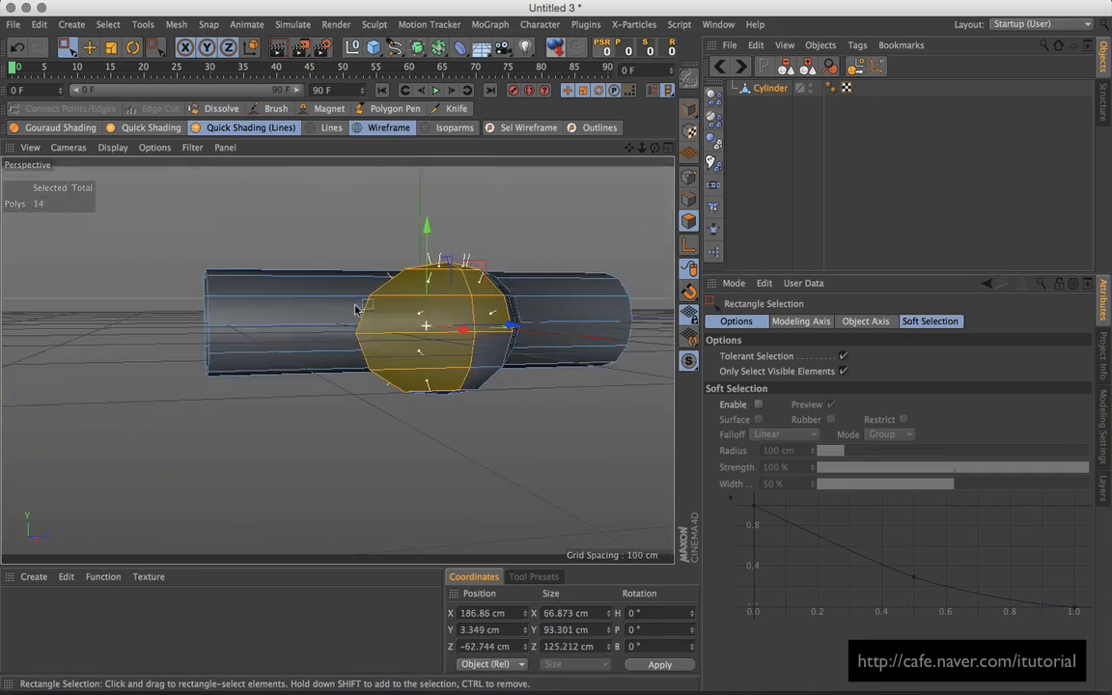
{"action": "left_click", "coordinate": [843, 371]}
{"action": "left_click_drag", "start_coordinate": [522, 439], "coordinate": [569, 326], "text": "alt"}
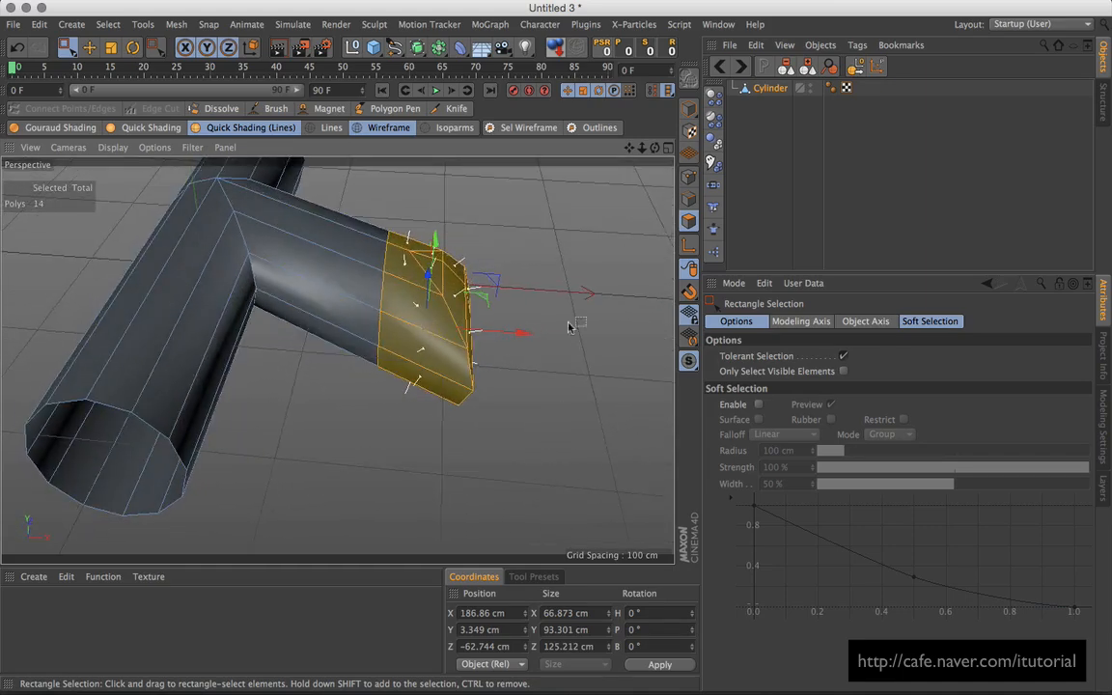
{"action": "left_click_drag", "start_coordinate": [484, 280], "coordinate": [399, 465]}
{"action": "left_click_drag", "start_coordinate": [473, 415], "coordinate": [425, 404], "text": "alt"}
{"action": "key", "text": "Delete"}
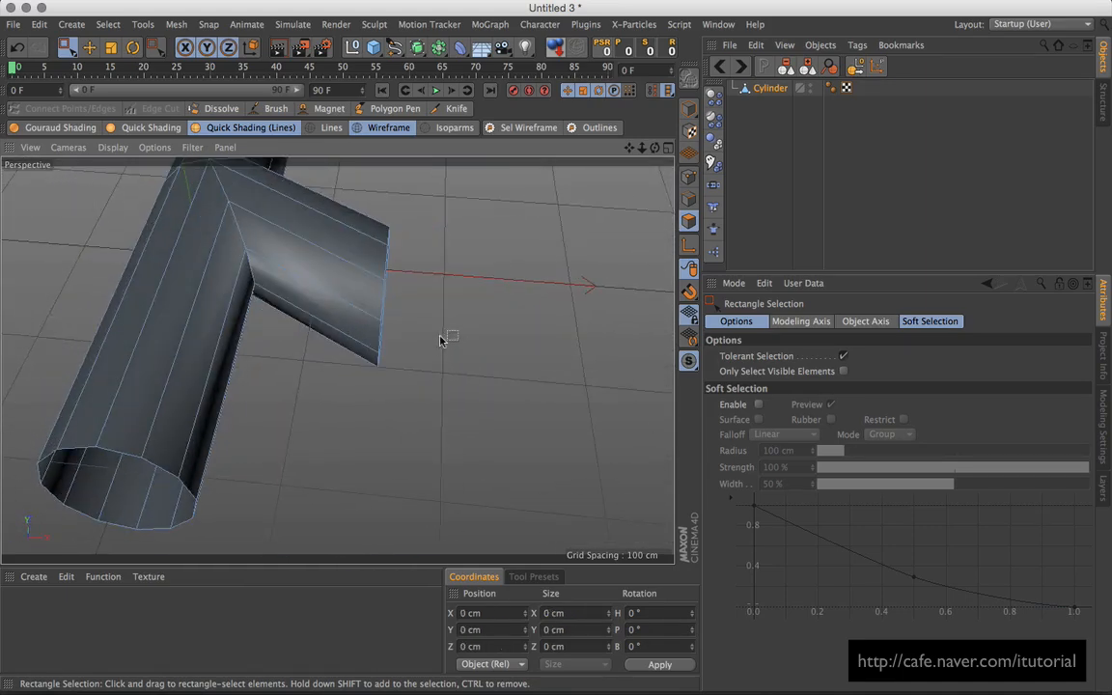
Step: In Points mode, run Optimize to merge the pipe's overlapping points
{"action": "mouse_move", "coordinate": [442, 337]}
{"action": "left_mouse_down", "text": "alt"}
{"action": "mouse_move", "coordinate": [465, 368]}
{"action": "mouse_move", "coordinate": [270, 286]}
{"action": "mouse_move", "coordinate": [422, 292]}
{"action": "mouse_move", "coordinate": [446, 322]}
{"action": "left_mouse_up", "text": "alt"}
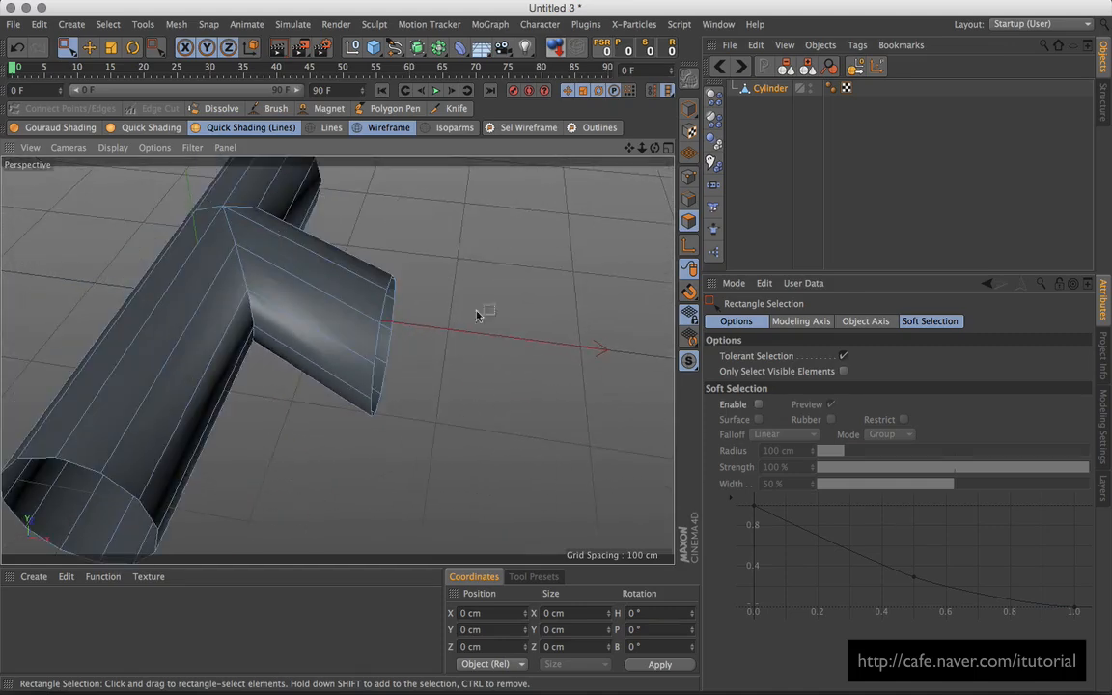
{"action": "left_click", "coordinate": [688, 178]}
{"action": "left_click_drag", "start_coordinate": [588, 286], "coordinate": [452, 299], "text": "alt"}
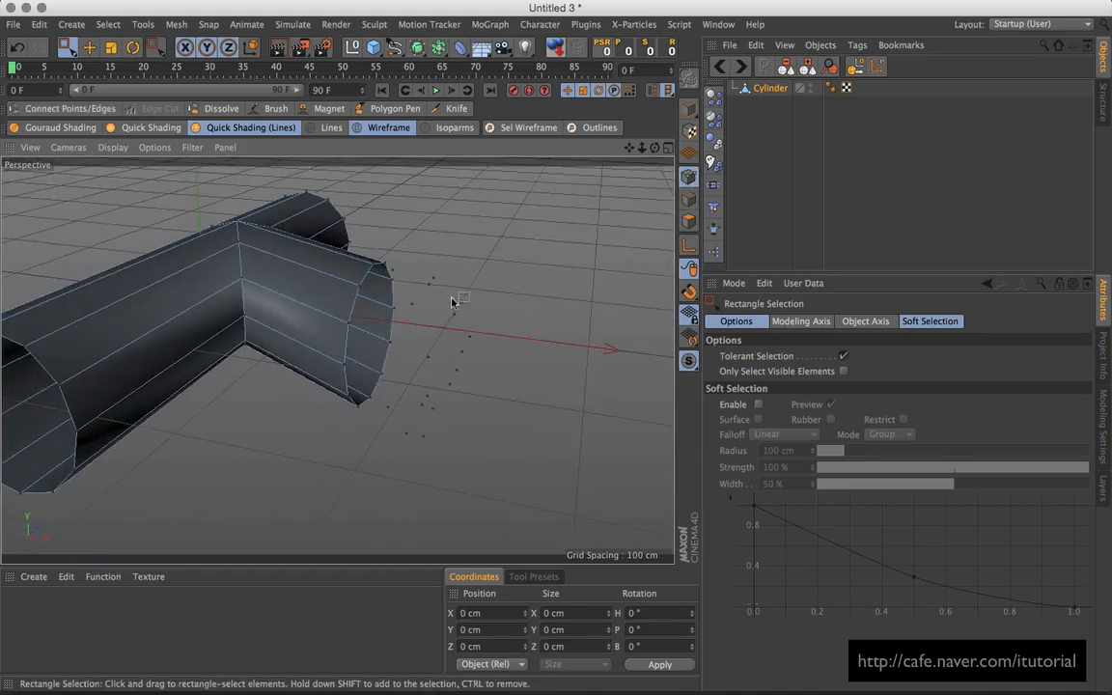
{"action": "right_click", "coordinate": [531, 270]}
{"action": "right_click", "coordinate": [542, 276]}
{"action": "middle_click_drag", "start_coordinate": [536, 328], "coordinate": [565, 389], "text": "alt"}
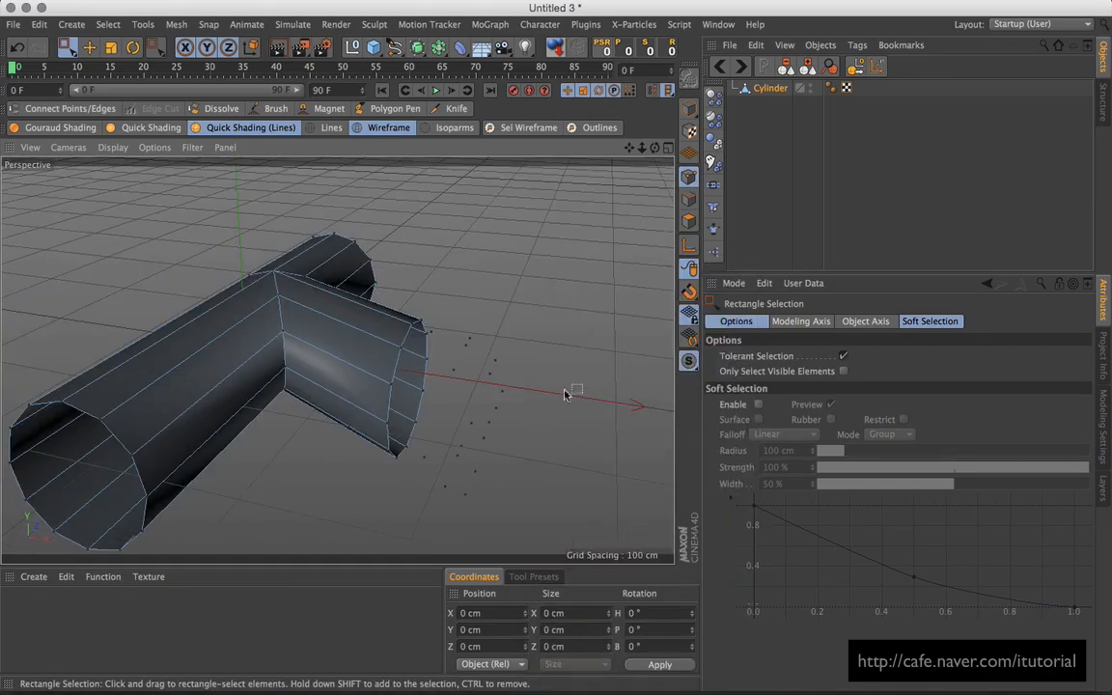
{"action": "right_click", "coordinate": [510, 307]}
{"action": "left_click", "coordinate": [550, 664]}
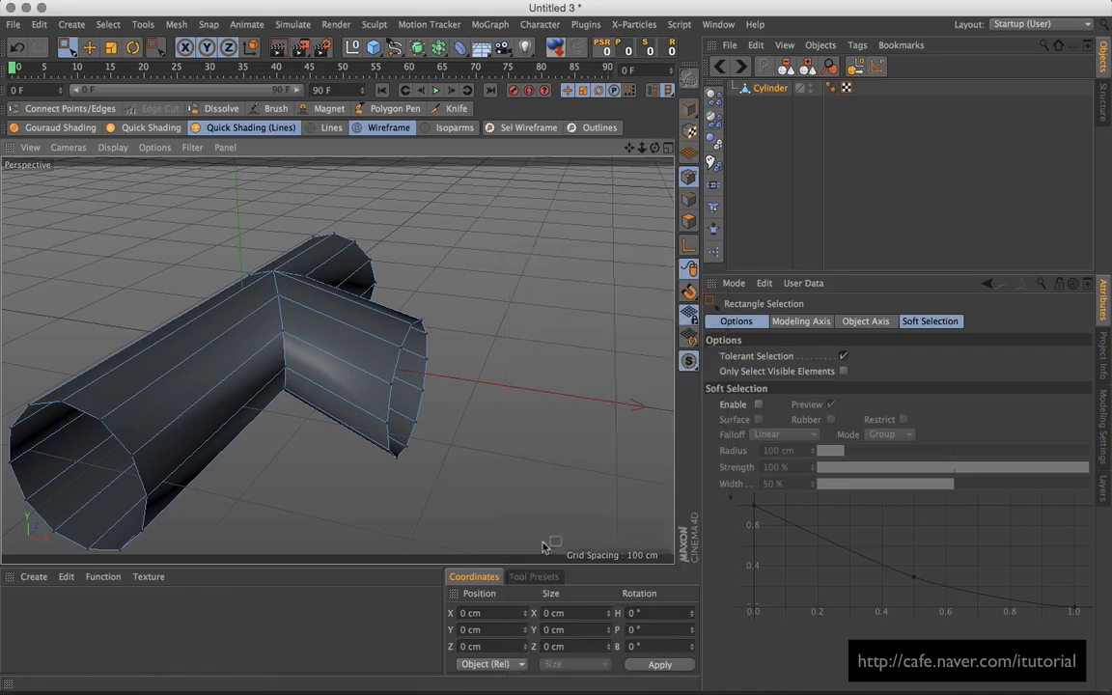
{"action": "left_click_drag", "start_coordinate": [476, 338], "coordinate": [529, 349], "text": "alt"}
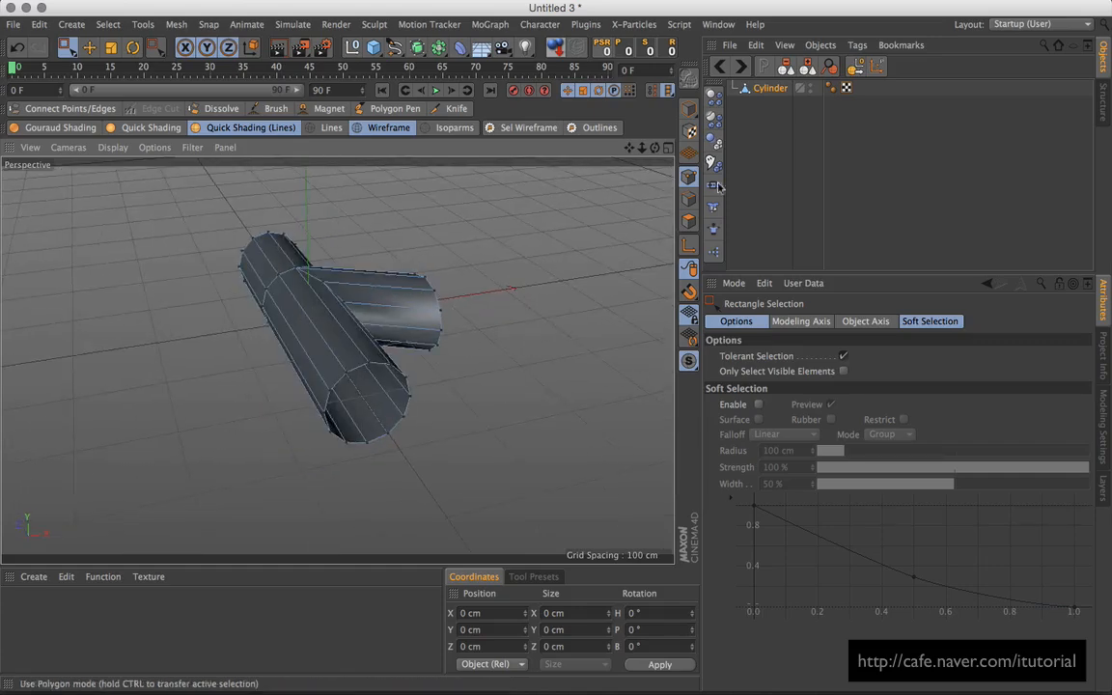
Step: Return to Model mode and add a Cloth Surface object from Simulate > Cloth
{"action": "left_click", "coordinate": [691, 109]}
{"action": "left_click", "coordinate": [292, 24]}
{"action": "mouse_move", "coordinate": [289, 45]}
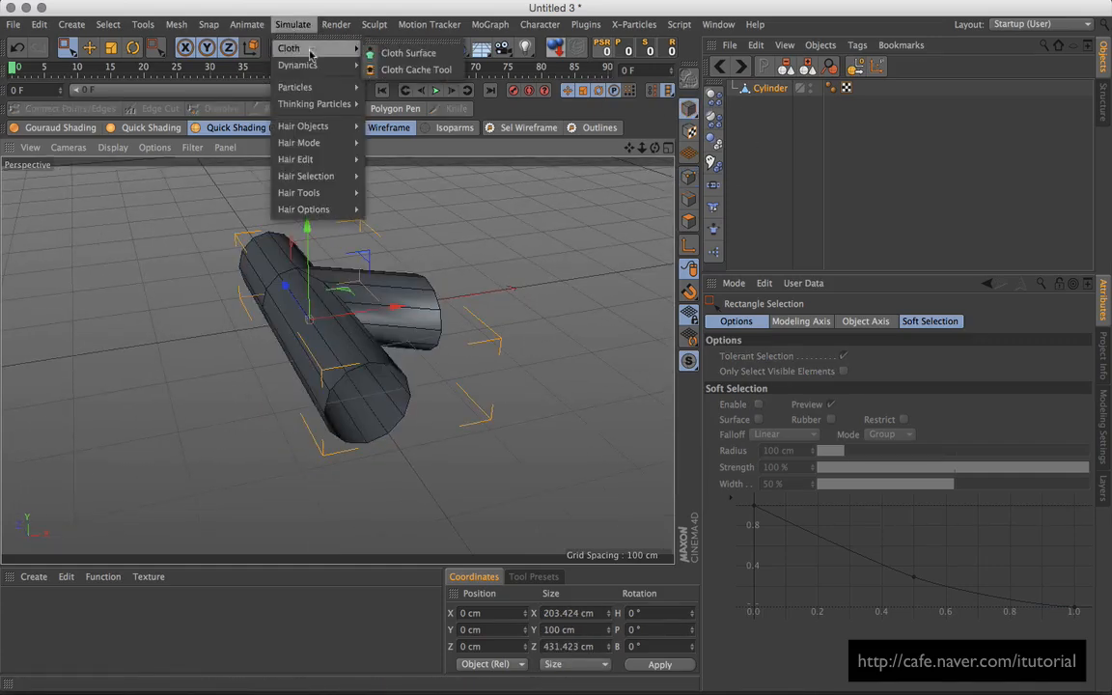
{"action": "left_click", "coordinate": [405, 49]}
Step: Parent the Cylinder under the Cloth Surface, with 0 subdivisions and -10 cm thickness
{"action": "left_click_drag", "start_coordinate": [770, 104], "coordinate": [776, 91]}
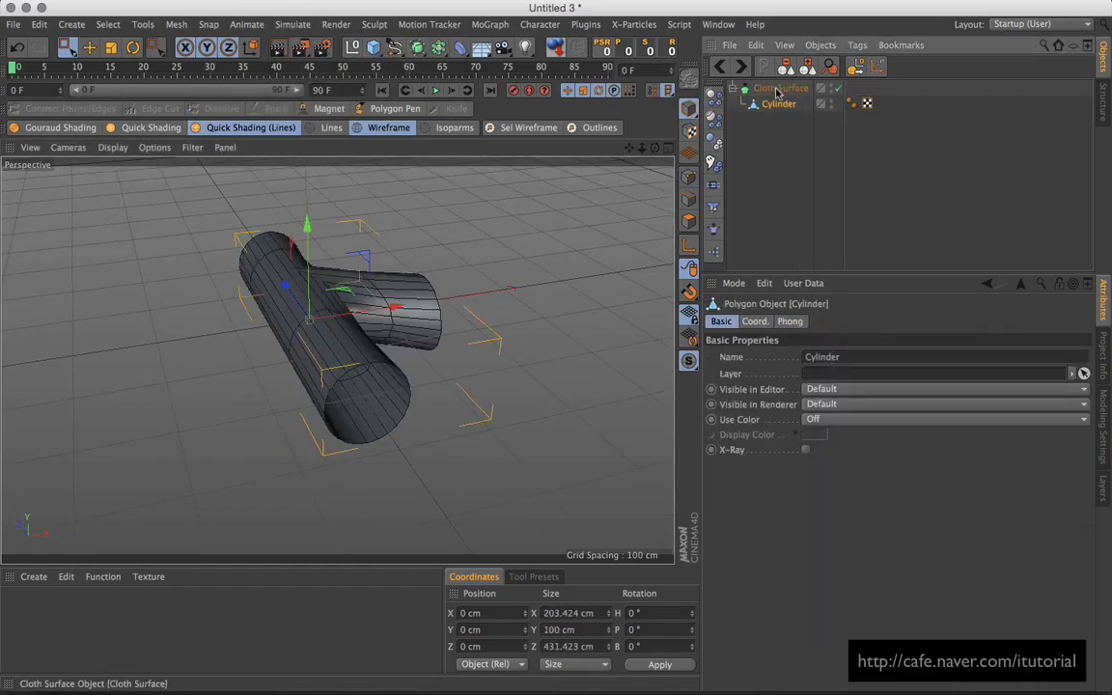
{"action": "left_click", "coordinate": [778, 90]}
{"action": "left_click", "coordinate": [827, 360]}
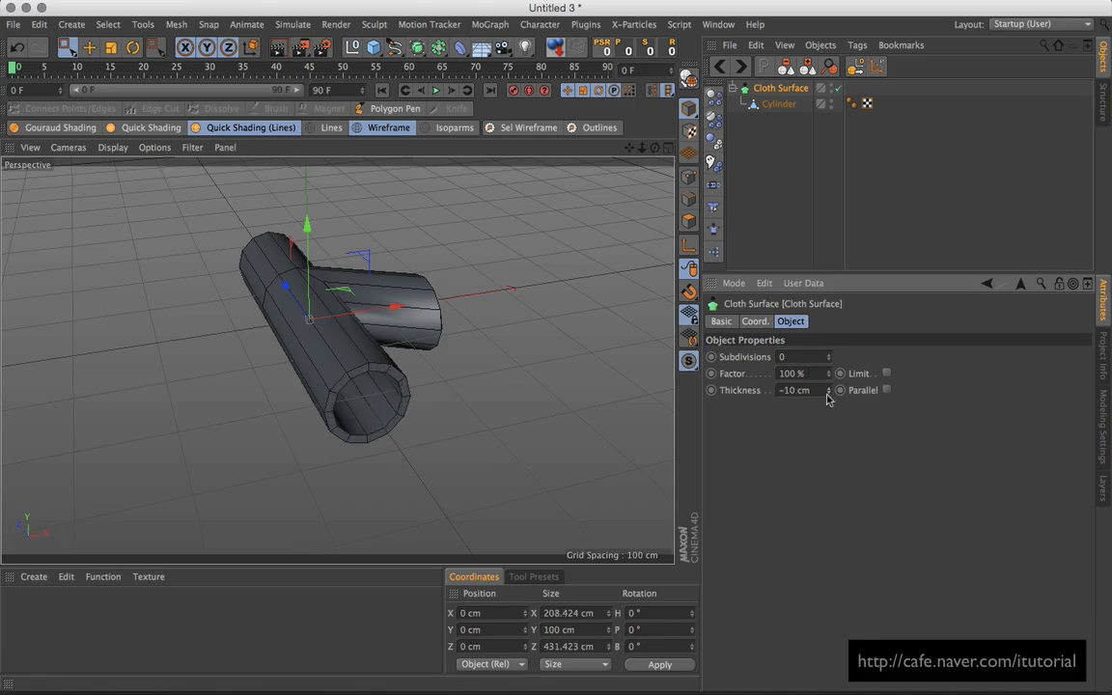
Step: Orbit around the hollow T-shaped junction to inspect it from several angles
{"action": "left_click_drag", "start_coordinate": [491, 352], "coordinate": [367, 401], "text": "alt"}
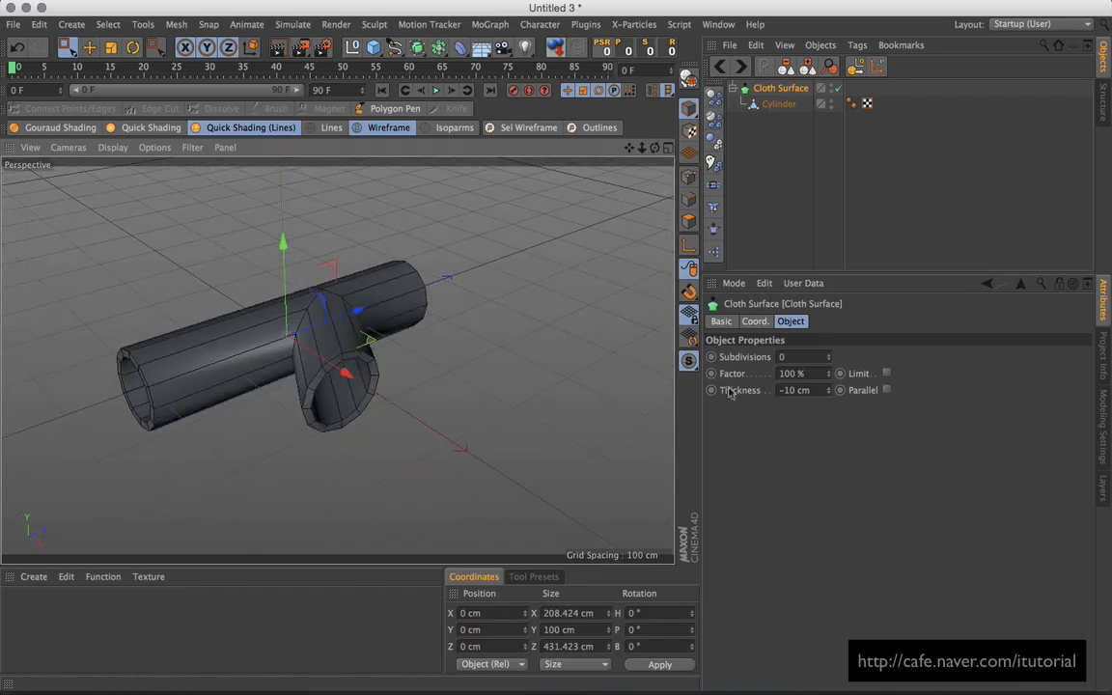
{"action": "left_click_drag", "start_coordinate": [427, 361], "coordinate": [256, 297], "text": "alt"}
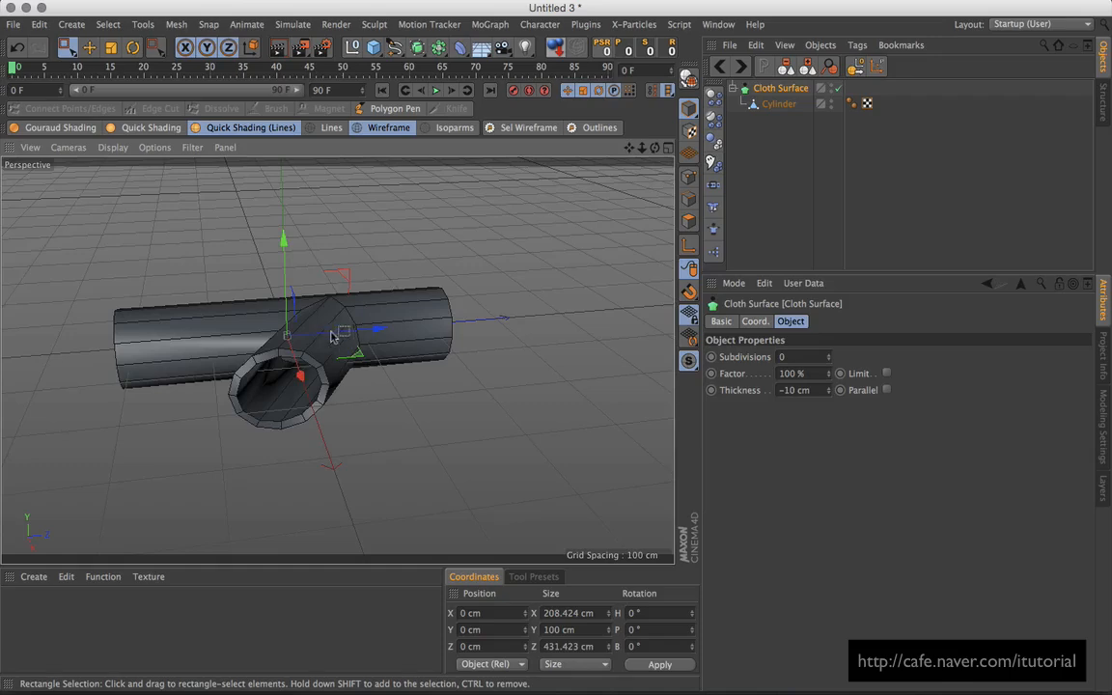
{"action": "right_click_drag", "start_coordinate": [333, 332], "coordinate": [394, 302], "text": "alt"}
{"action": "left_click_drag", "start_coordinate": [393, 302], "coordinate": [506, 372], "text": "alt"}
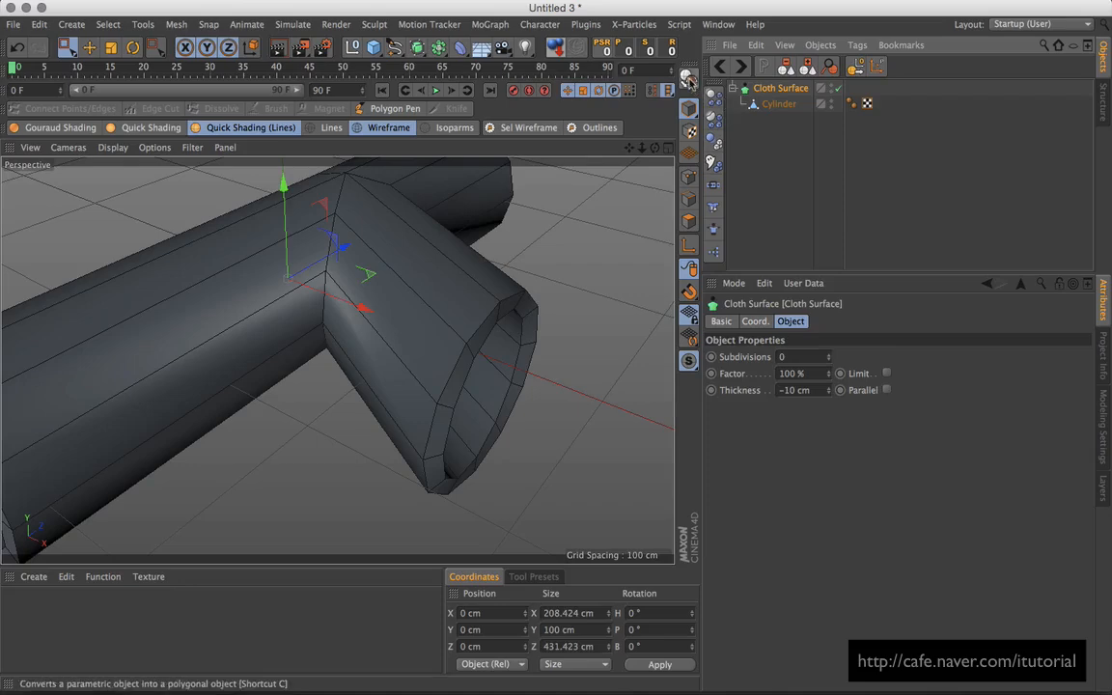
Step: Make the Cloth Surface editable and delete the leftover container, keeping the Cylinder mesh
{"action": "left_click", "coordinate": [689, 108]}
{"action": "left_click", "coordinate": [759, 106]}
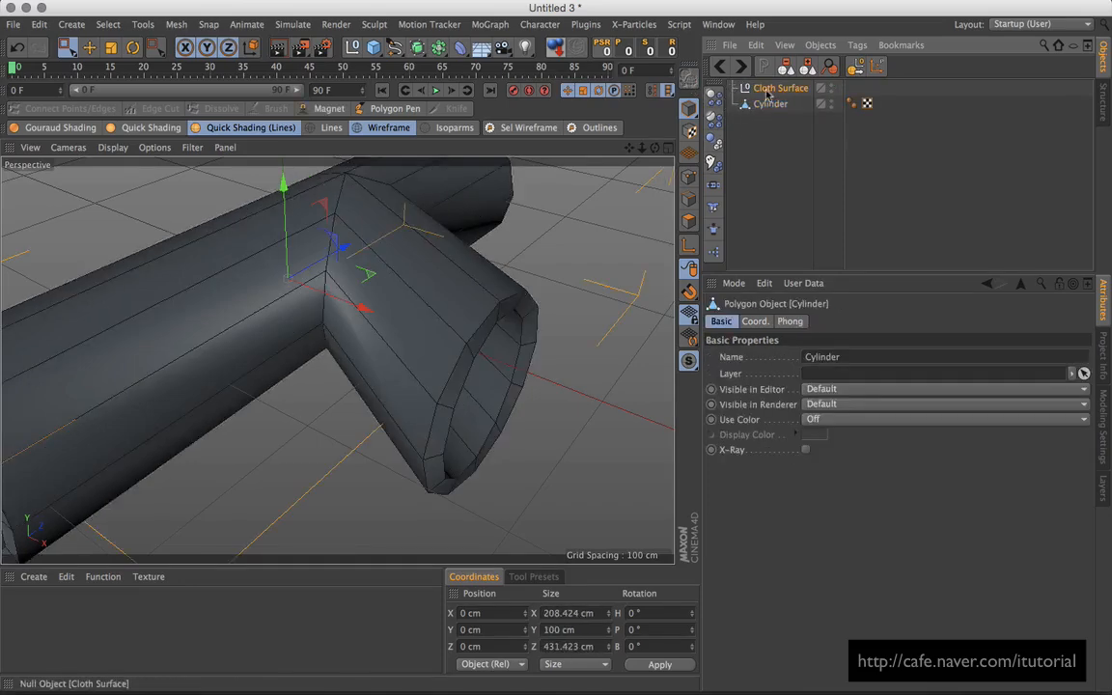
{"action": "left_click", "coordinate": [767, 92]}
{"action": "key", "text": "Delete"}
{"action": "left_click", "coordinate": [769, 91]}
{"action": "left_click_drag", "start_coordinate": [496, 295], "coordinate": [415, 289], "text": "alt"}
Step: In Polygons mode, loop-select the polygon ring at the branch's open end
{"action": "key", "text": "e"}
{"action": "left_click_drag", "start_coordinate": [70, 54], "coordinate": [93, 51]}
{"action": "left_click", "coordinate": [75, 26]}
{"action": "mouse_move", "coordinate": [106, 29]}
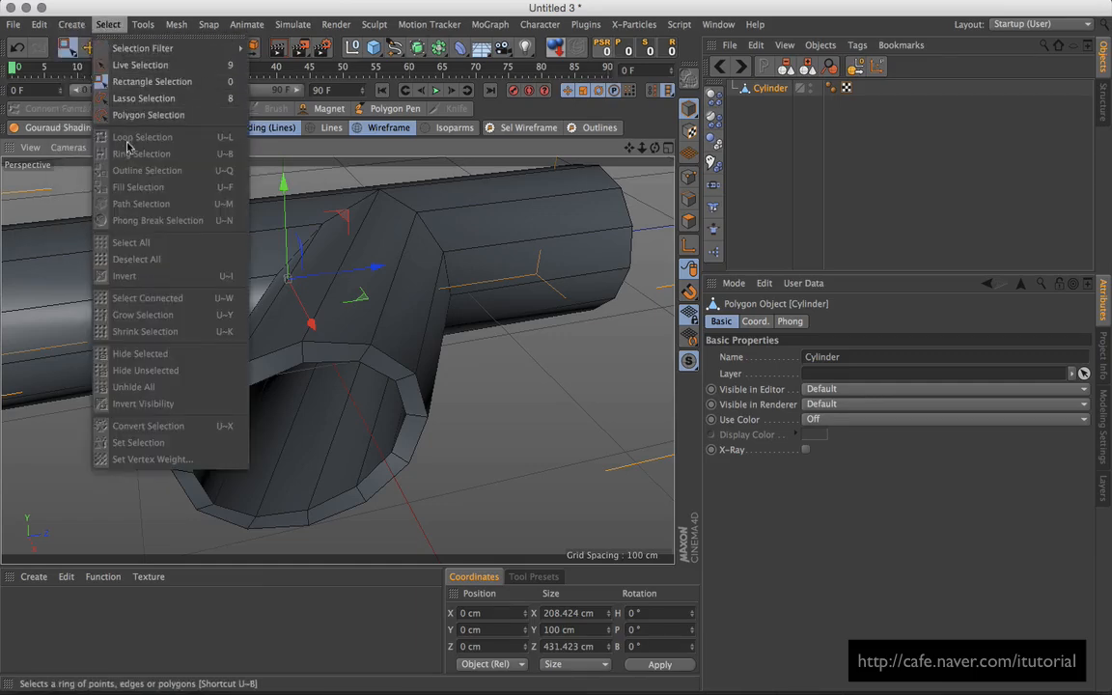
{"action": "left_click", "coordinate": [693, 228]}
{"action": "left_click", "coordinate": [690, 223]}
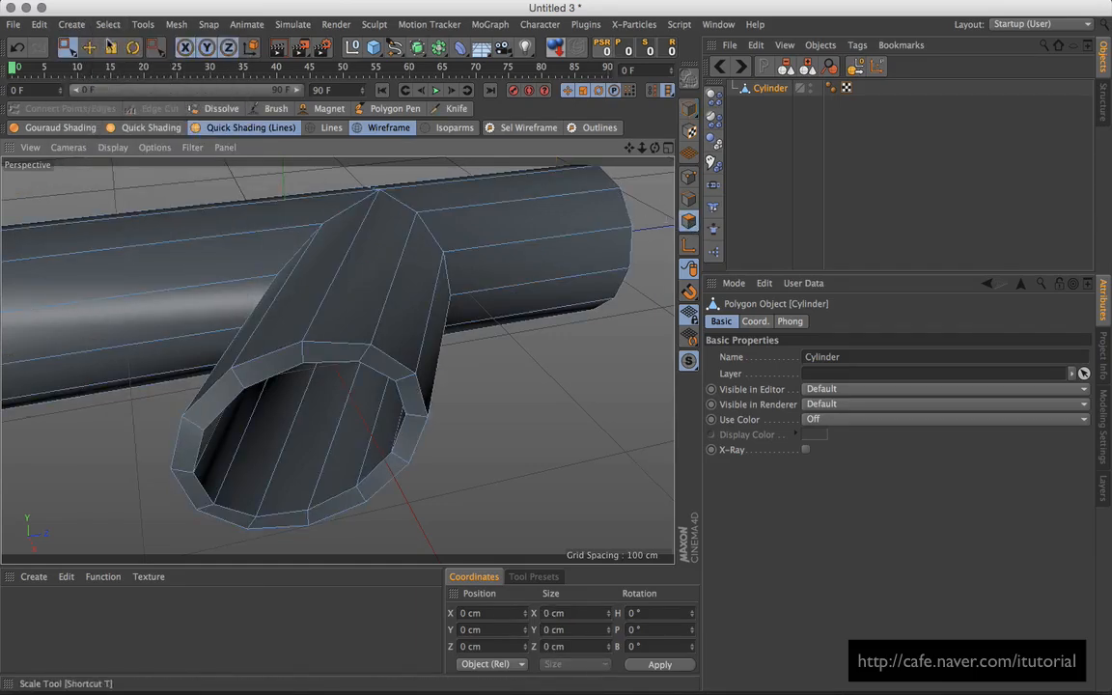
{"action": "left_click", "coordinate": [106, 25]}
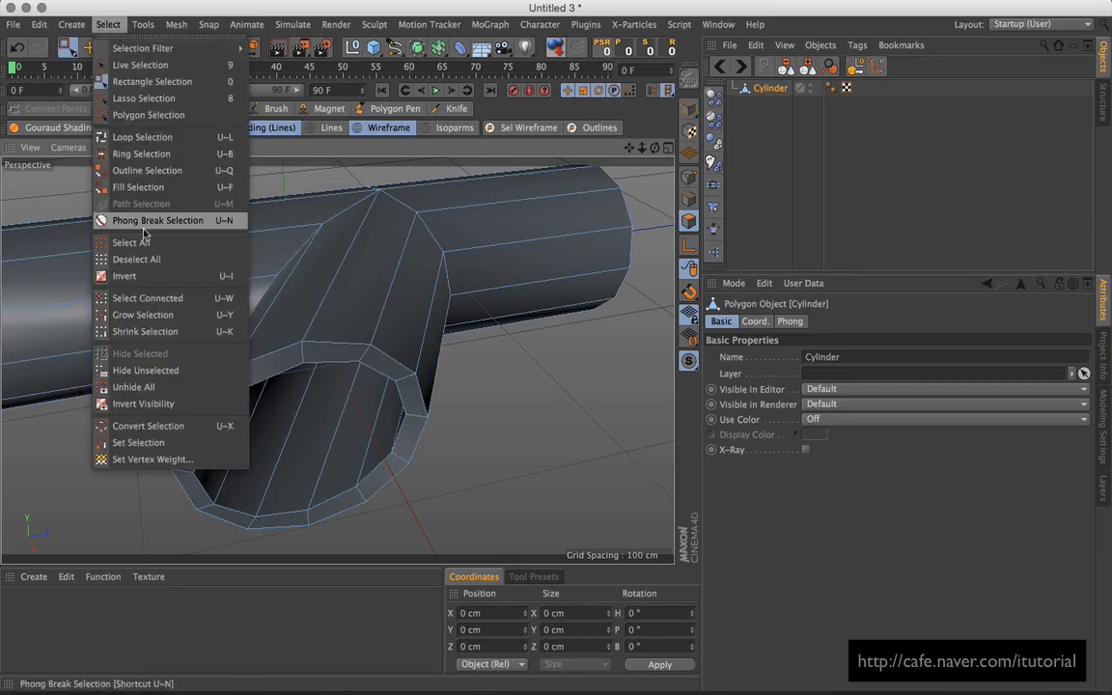
{"action": "left_click", "coordinate": [120, 137]}
{"action": "left_click", "coordinate": [305, 367]}
Step: Pick the Scale tool and enable axis editing for the end ring
{"action": "left_click_drag", "start_coordinate": [304, 367], "coordinate": [390, 321], "text": "alt"}
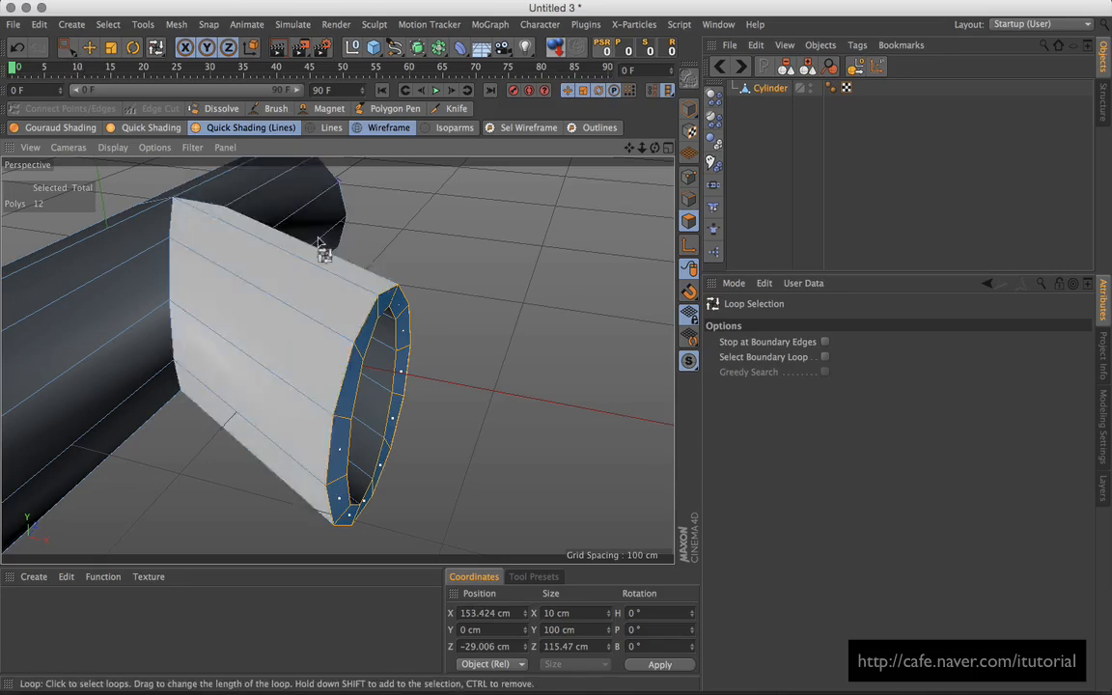
{"action": "left_click", "coordinate": [111, 48]}
{"action": "left_click_drag", "start_coordinate": [425, 377], "coordinate": [498, 386], "text": "alt"}
{"action": "left_click", "coordinate": [688, 245]}
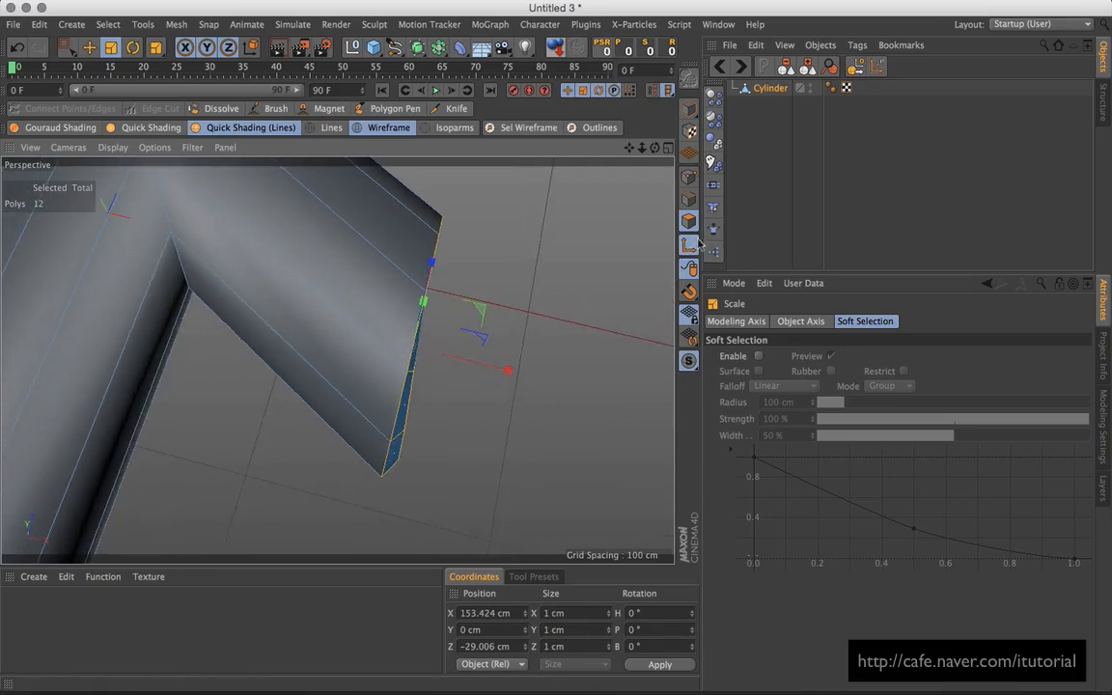
Step: Adjust the end ring's axis heading, then undo trial scaling back to the ring selection
{"action": "left_click", "coordinate": [649, 613]}
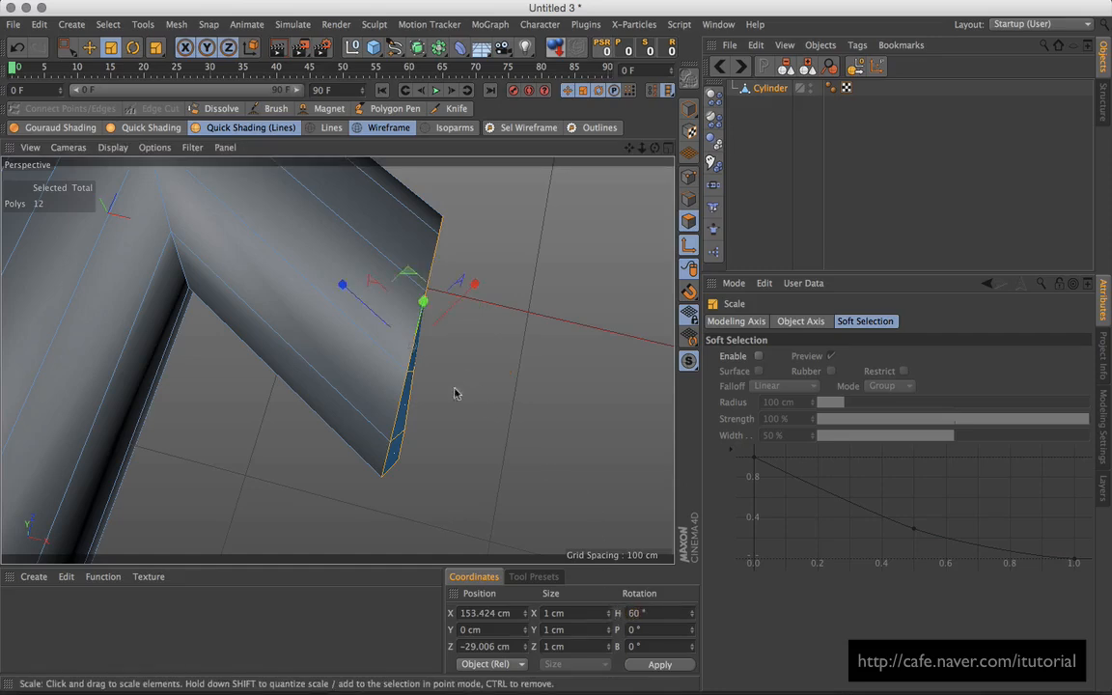
{"action": "left_click_drag", "start_coordinate": [486, 405], "coordinate": [437, 345], "text": "alt"}
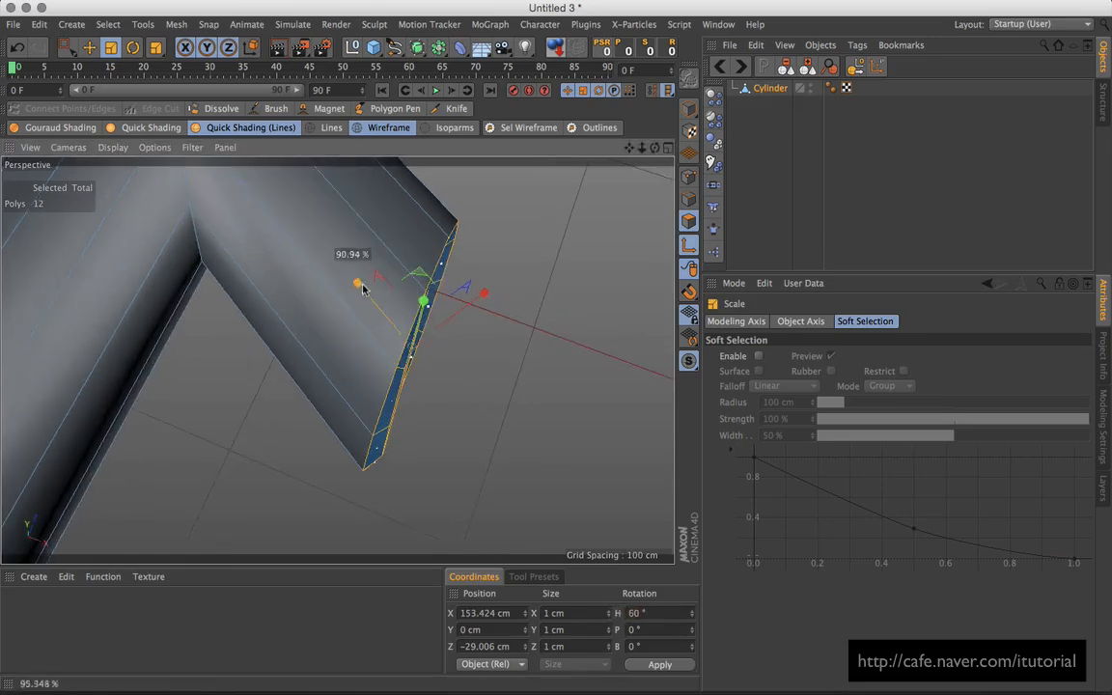
{"action": "left_click_drag", "start_coordinate": [377, 304], "coordinate": [378, 305]}
{"action": "key", "text": "super+z"}
{"action": "left_click", "coordinate": [690, 246]}
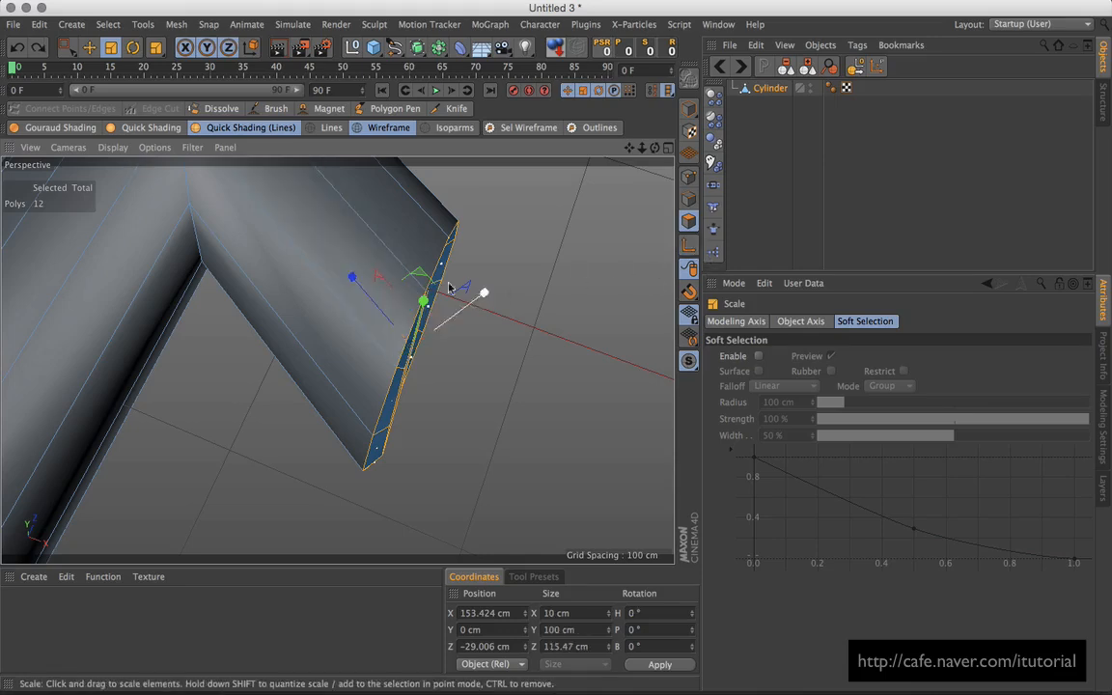
{"action": "key", "text": "super+a"}
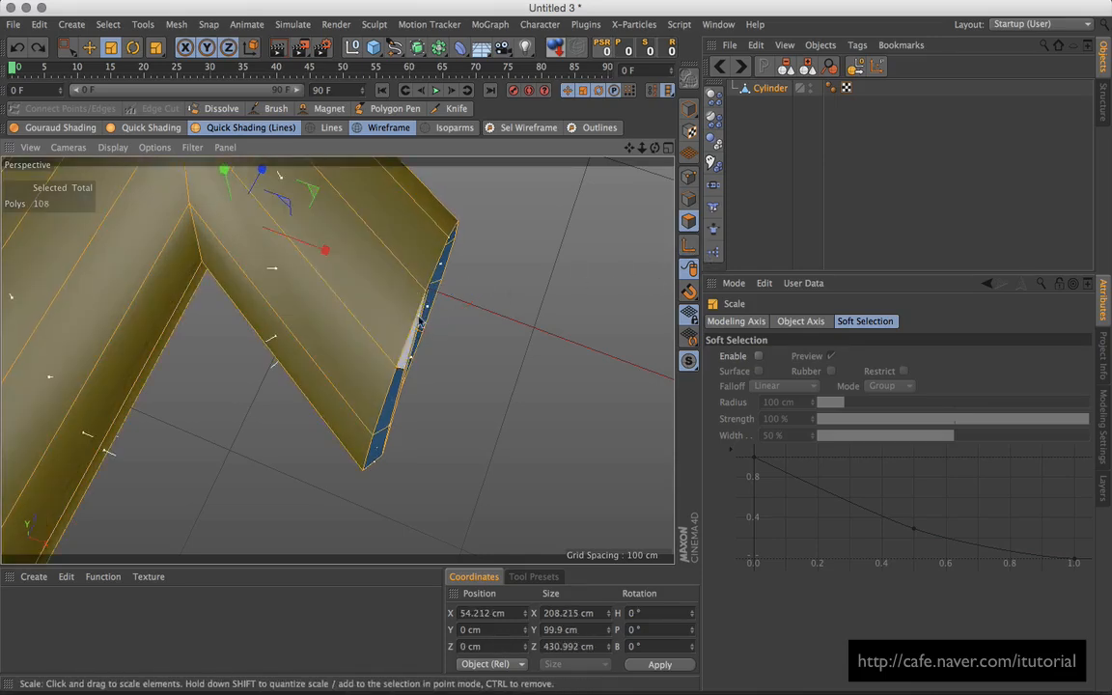
{"action": "key", "text": "super+z"}
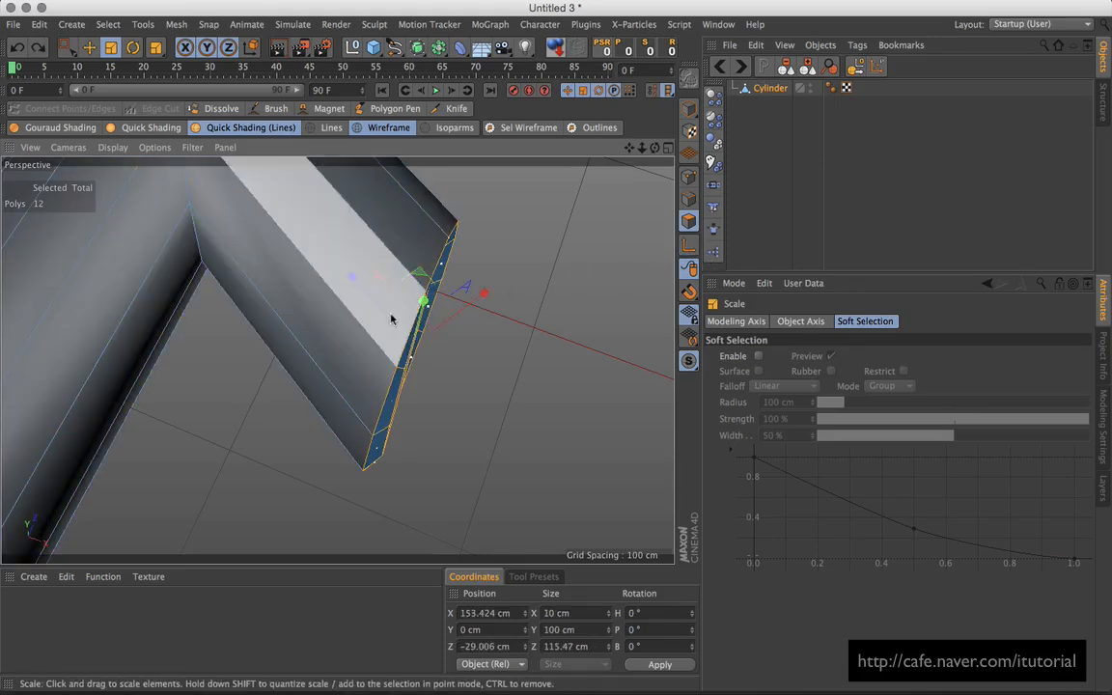
Step: Scale the end-ring polygons flat and orbit to check the rim
{"action": "left_click_drag", "start_coordinate": [353, 279], "coordinate": [419, 342]}
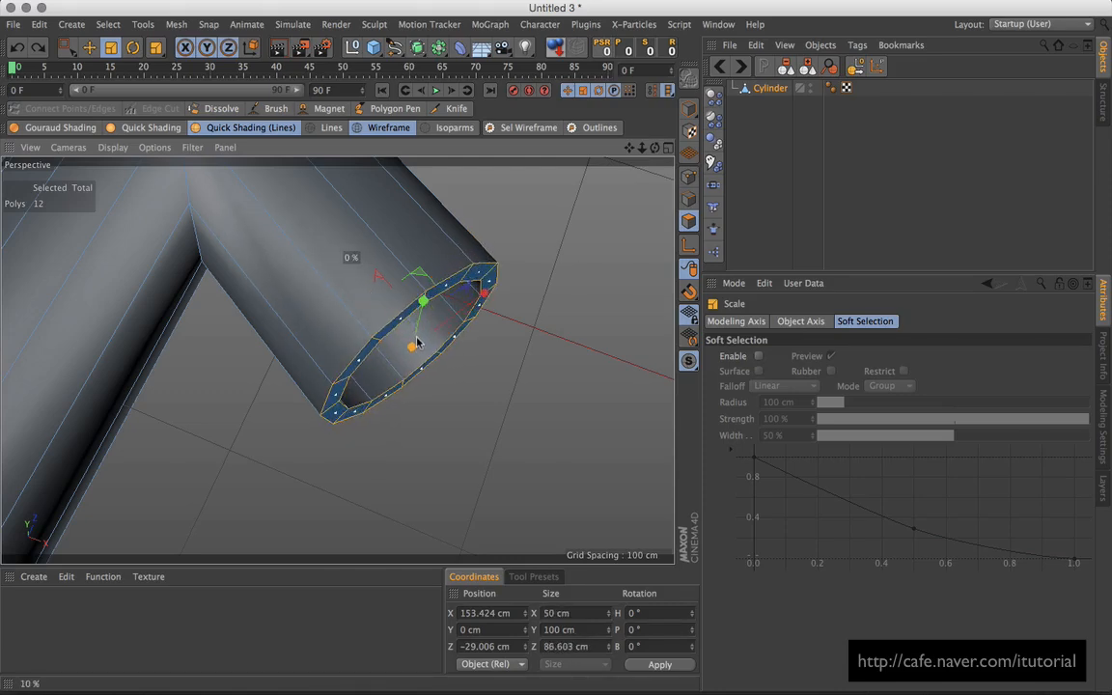
{"action": "left_click_drag", "start_coordinate": [420, 342], "coordinate": [421, 343]}
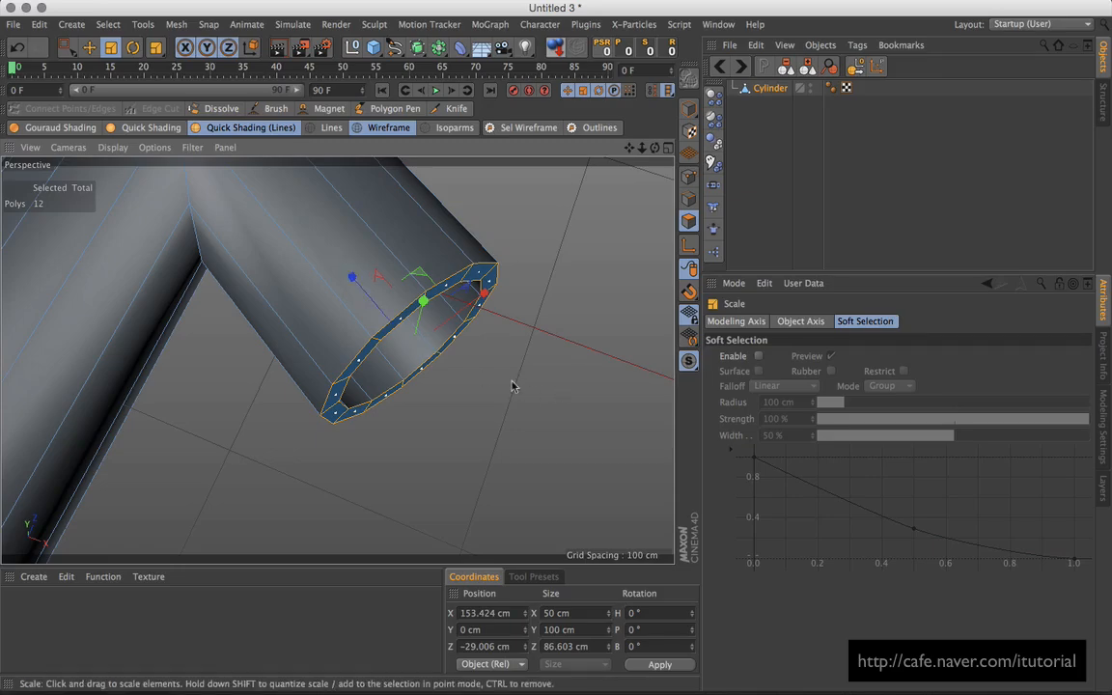
{"action": "left_click_drag", "start_coordinate": [512, 386], "coordinate": [473, 318], "text": "alt"}
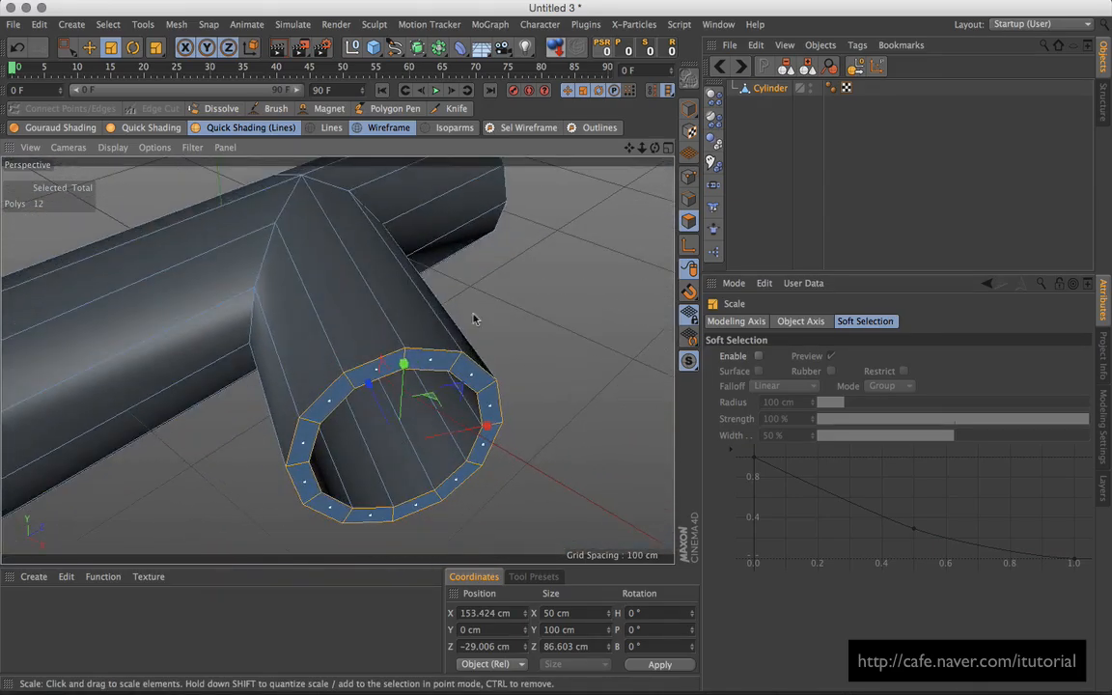
Step: Select all polygons, align the normals, then reverse them
{"action": "key", "text": "ctrl+a"}
{"action": "right_click", "coordinate": [557, 277]}
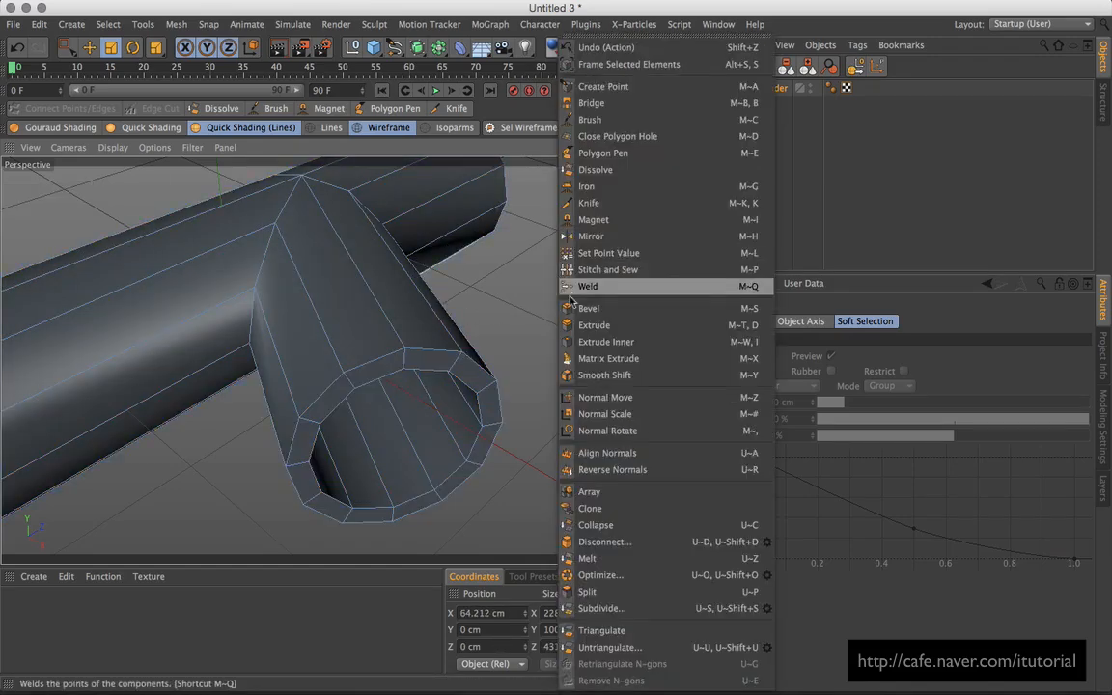
{"action": "left_click", "coordinate": [610, 453]}
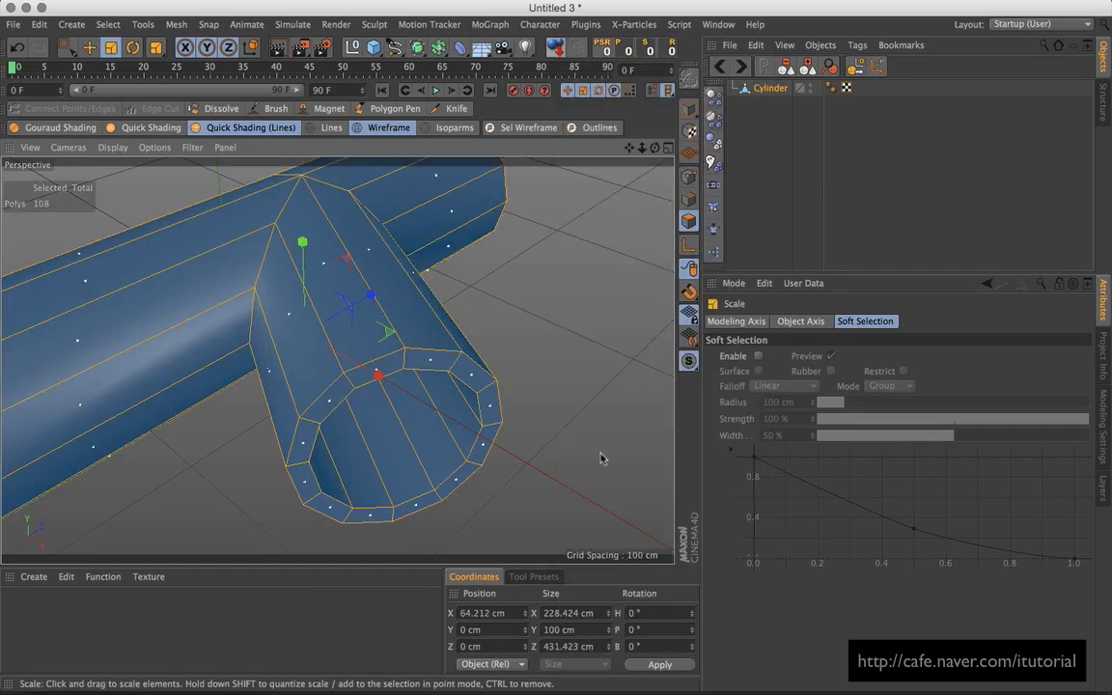
{"action": "right_click", "coordinate": [551, 279]}
{"action": "left_click", "coordinate": [579, 466]}
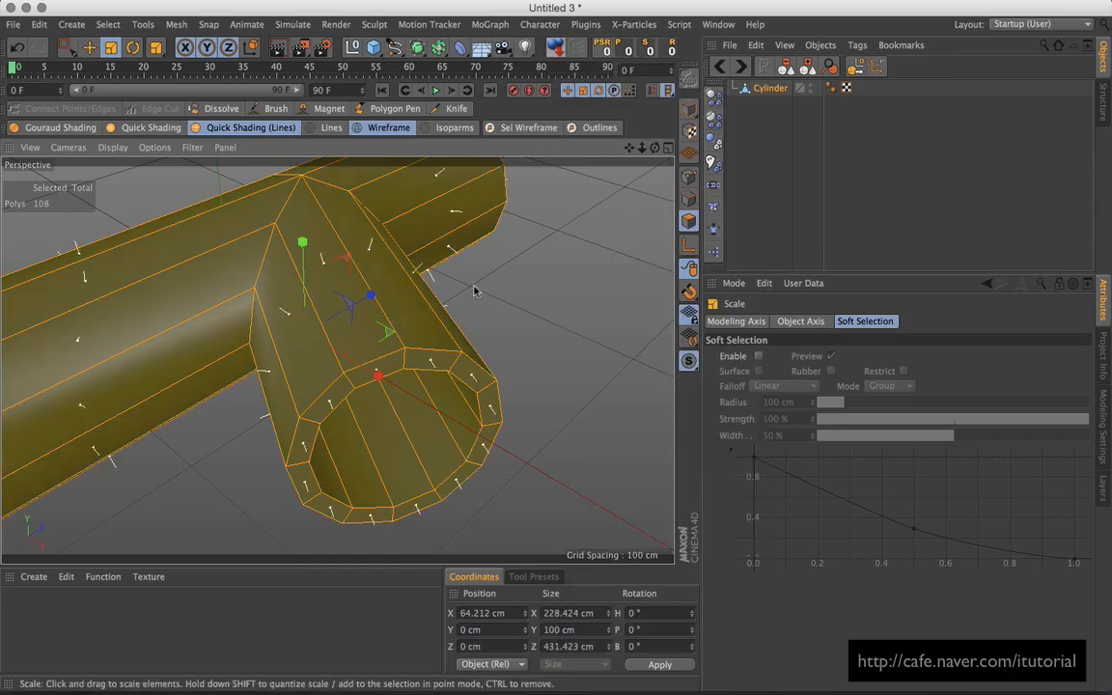
Step: Reselect the Cylinder mesh and activate the Knife tool
{"action": "left_click", "coordinate": [739, 149]}
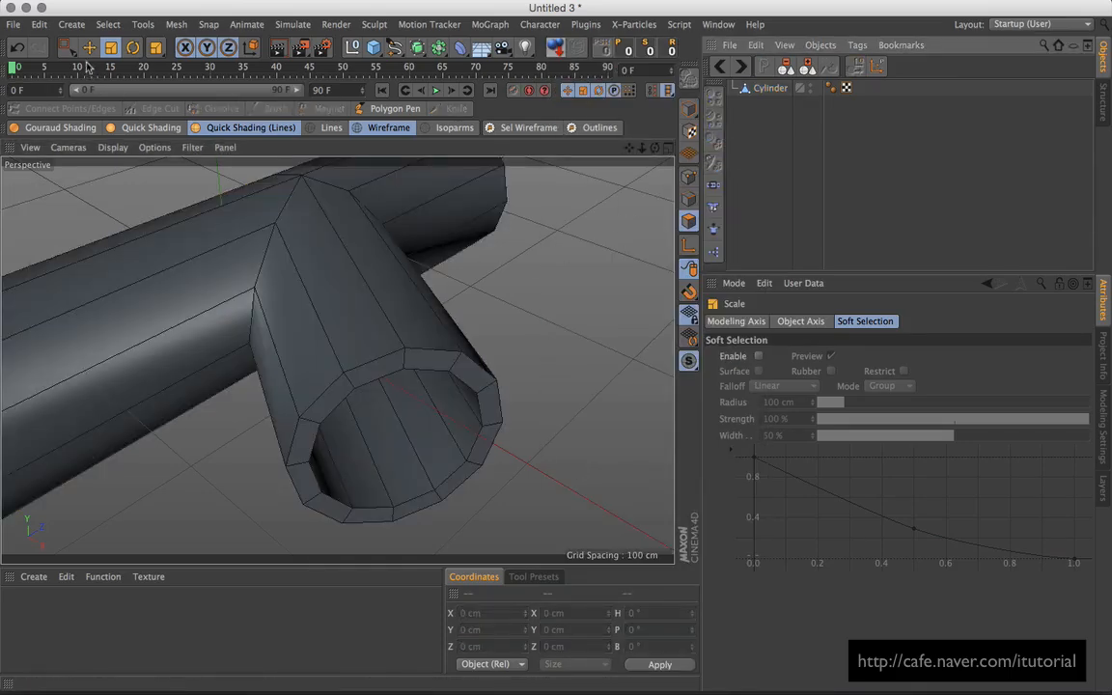
{"action": "left_click", "coordinate": [72, 53]}
{"action": "right_click_drag", "start_coordinate": [491, 276], "coordinate": [444, 360], "text": "alt"}
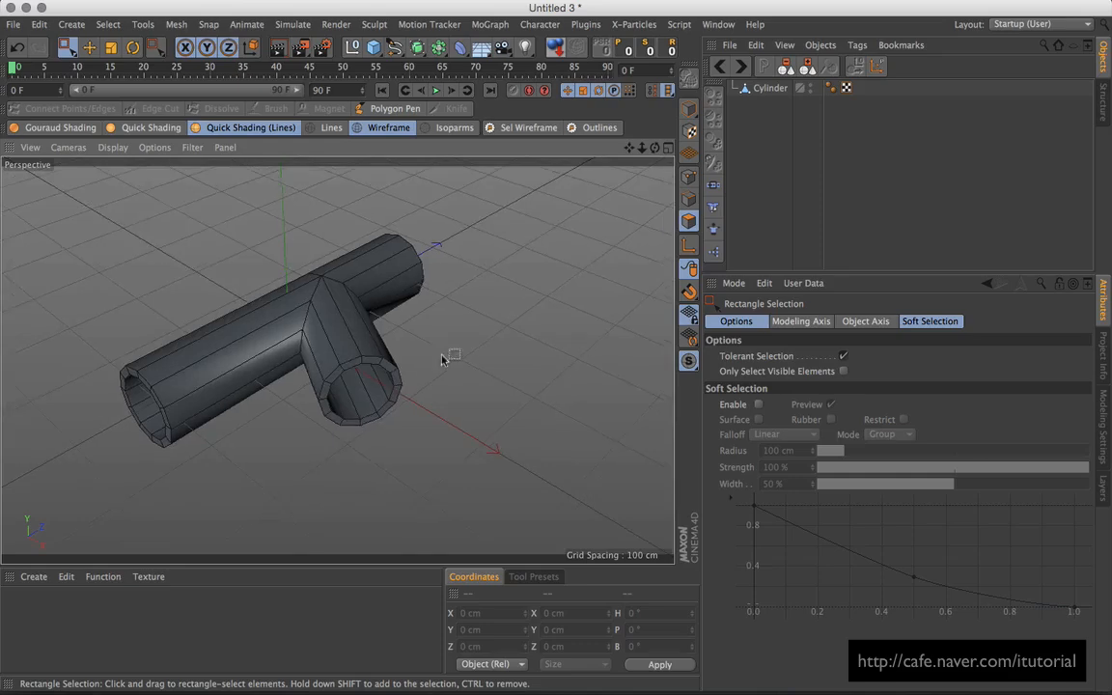
{"action": "left_click_drag", "start_coordinate": [444, 360], "coordinate": [407, 401], "text": "alt"}
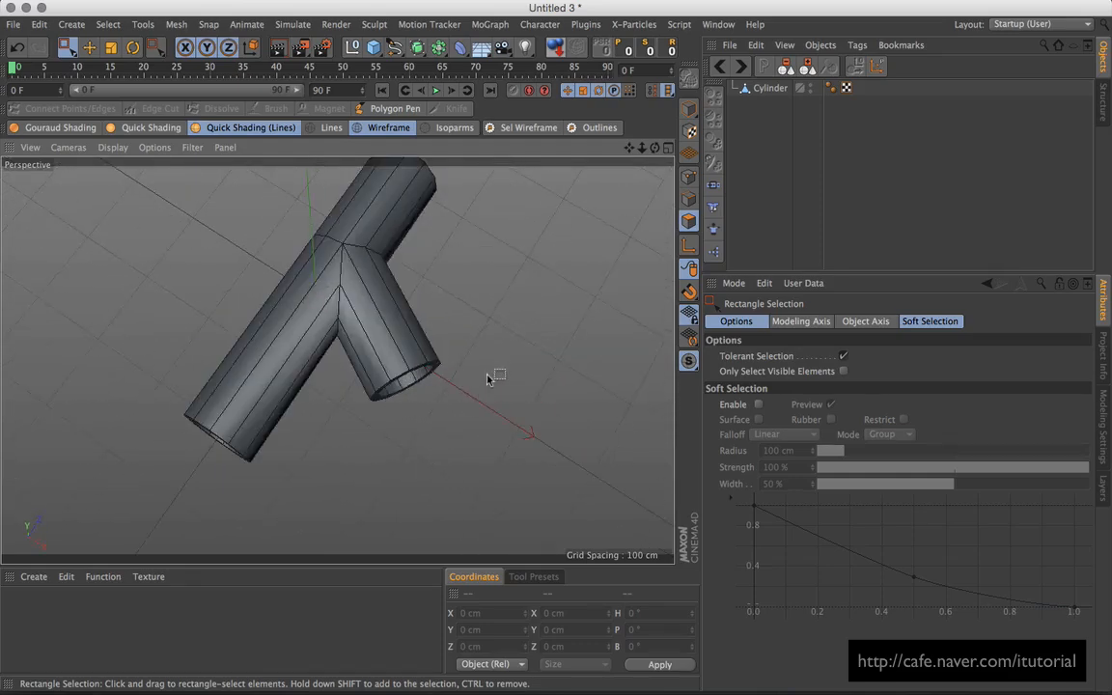
{"action": "left_click_drag", "start_coordinate": [487, 379], "coordinate": [530, 344], "text": "alt"}
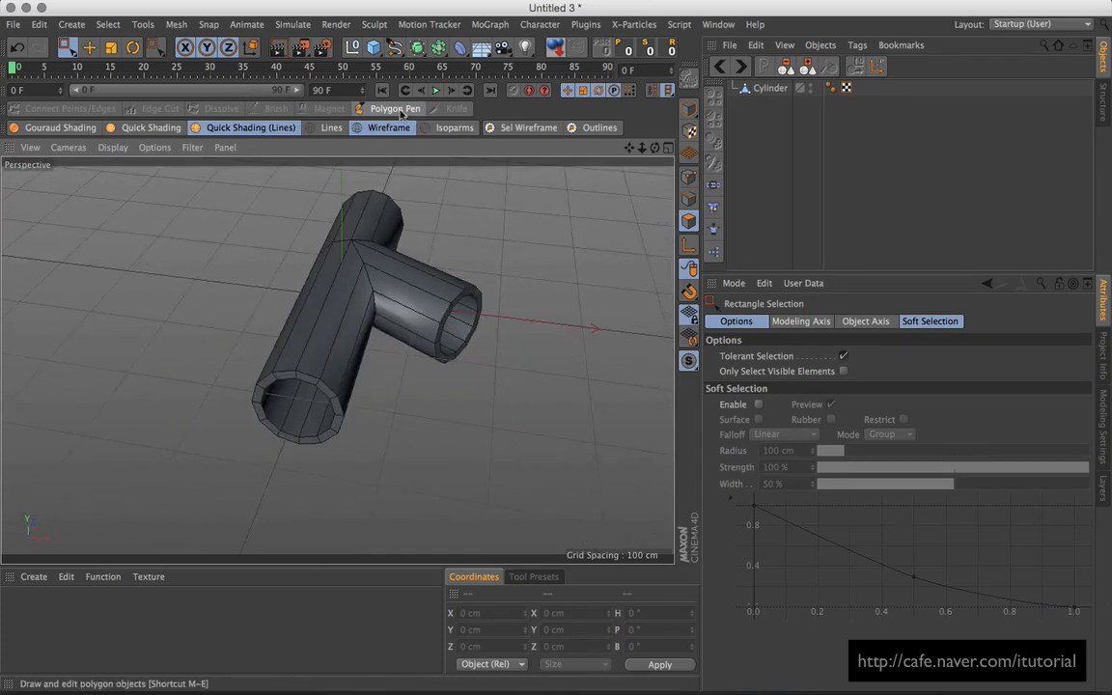
{"action": "left_click", "coordinate": [769, 88]}
{"action": "left_click", "coordinate": [454, 108]}
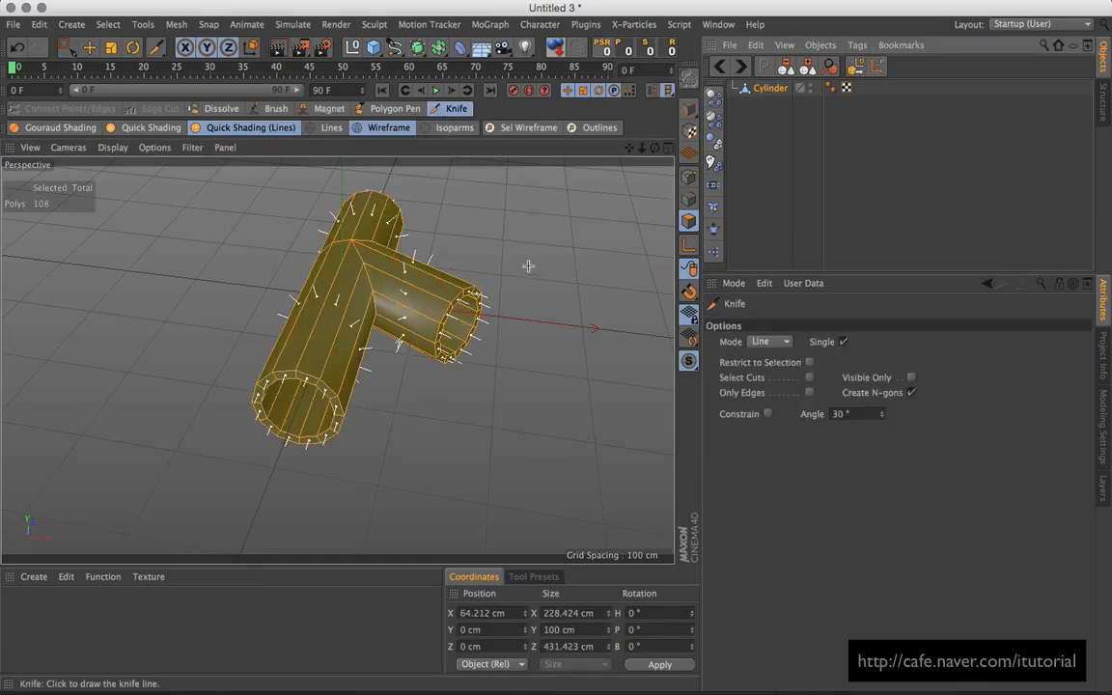
Step: Clear the polygon selection and set the Knife tool to Loop mode
{"action": "left_click", "coordinate": [68, 53]}
{"action": "left_click", "coordinate": [310, 186]}
{"action": "left_click", "coordinate": [454, 108]}
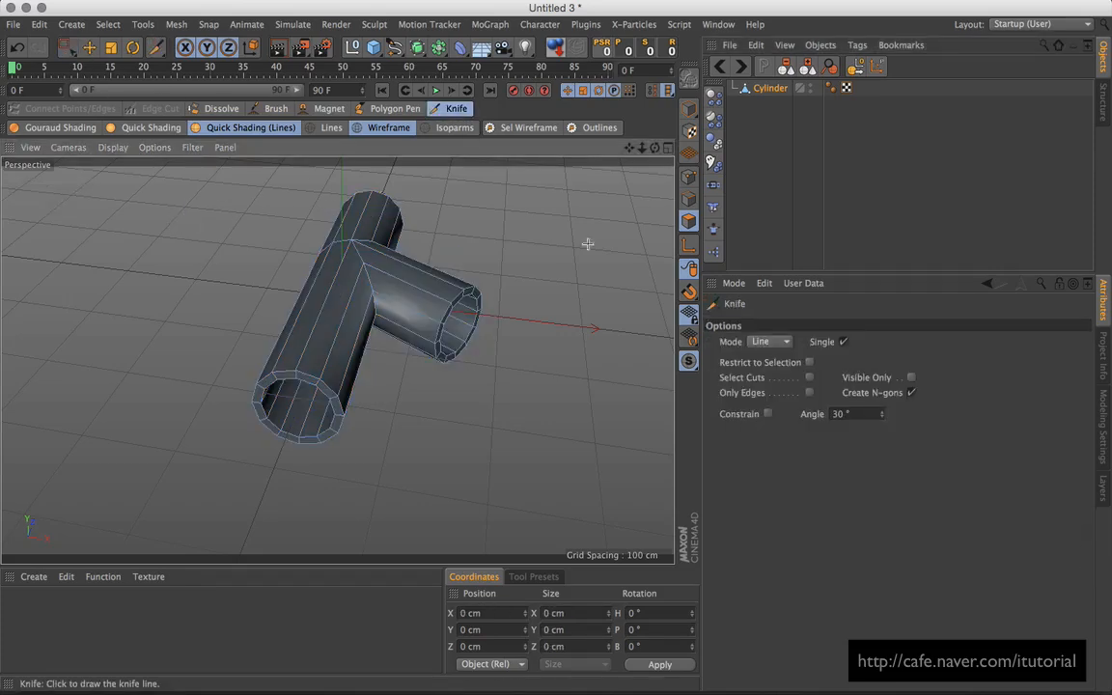
{"action": "left_click", "coordinate": [762, 342]}
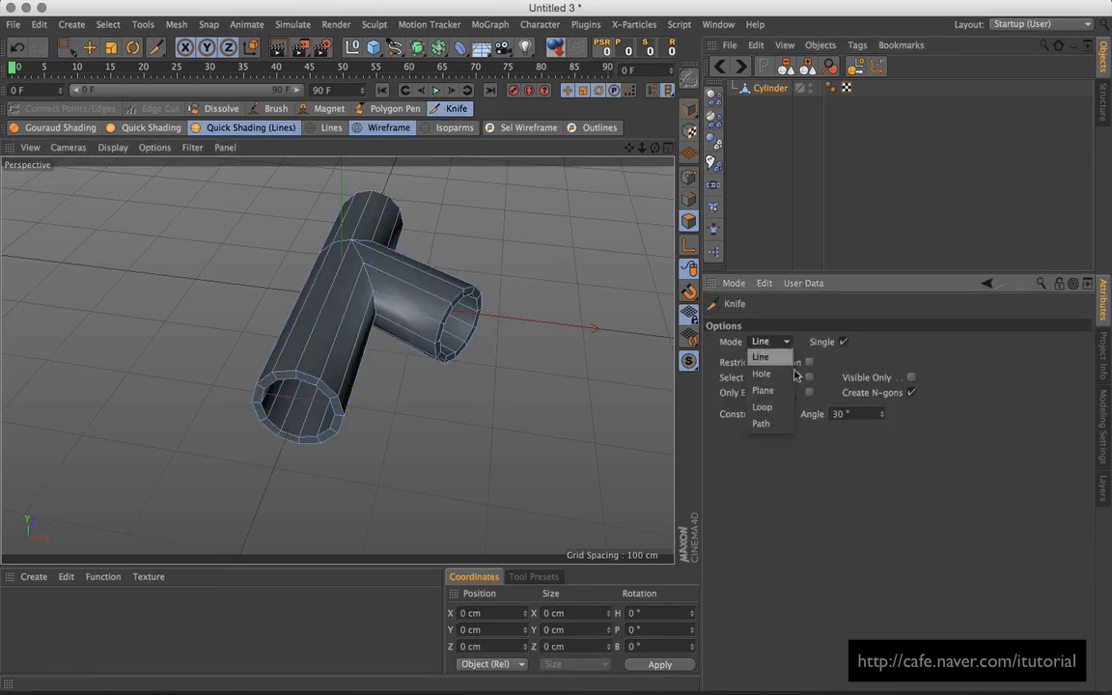
{"action": "left_click", "coordinate": [778, 406]}
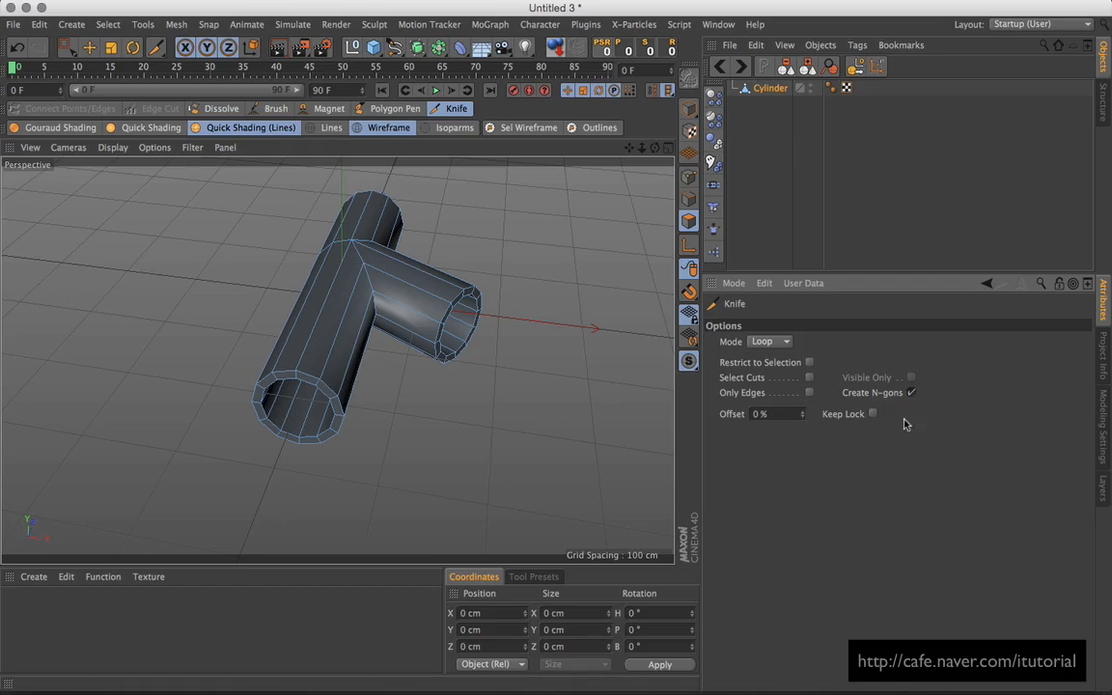
Step: Cut an edge loop beside the tube's open rim at 98 % offset
{"action": "scroll", "coordinate": [483, 314], "scroll_direction": "up", "scroll_amount": 5}
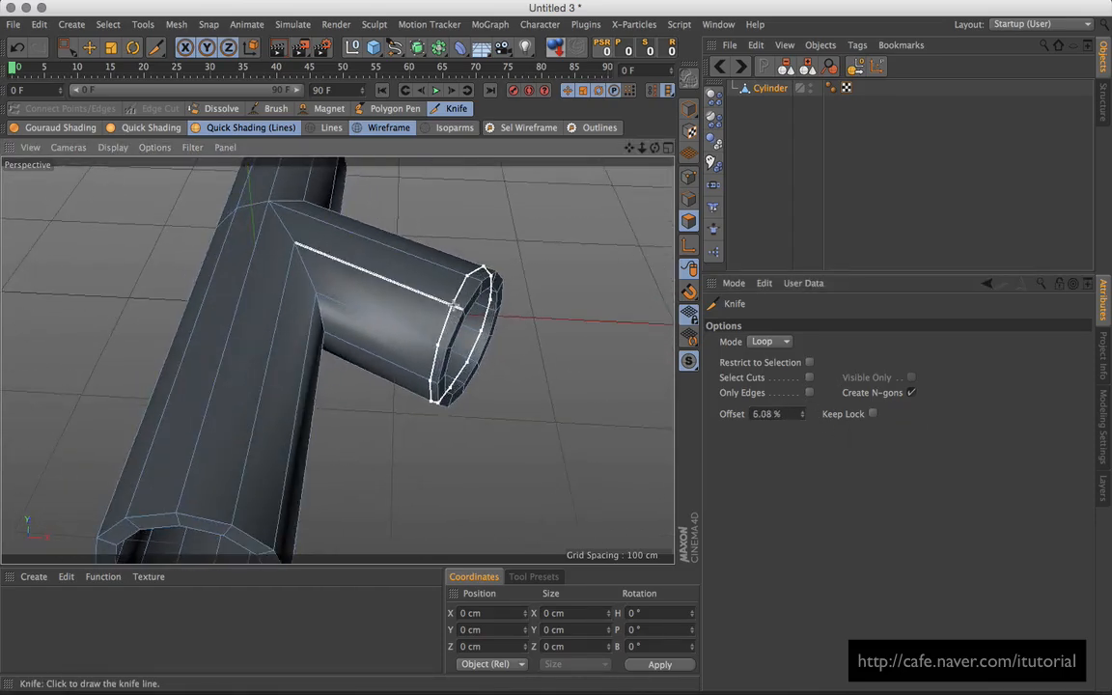
{"action": "left_click", "coordinate": [787, 414]}
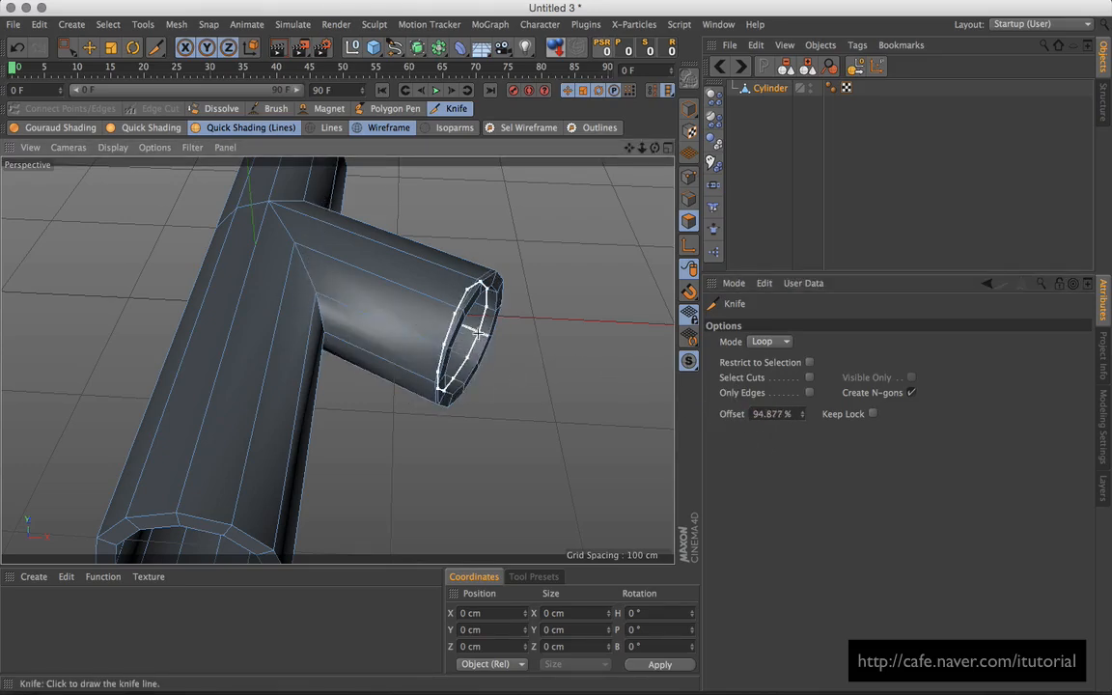
{"action": "left_click", "coordinate": [784, 413]}
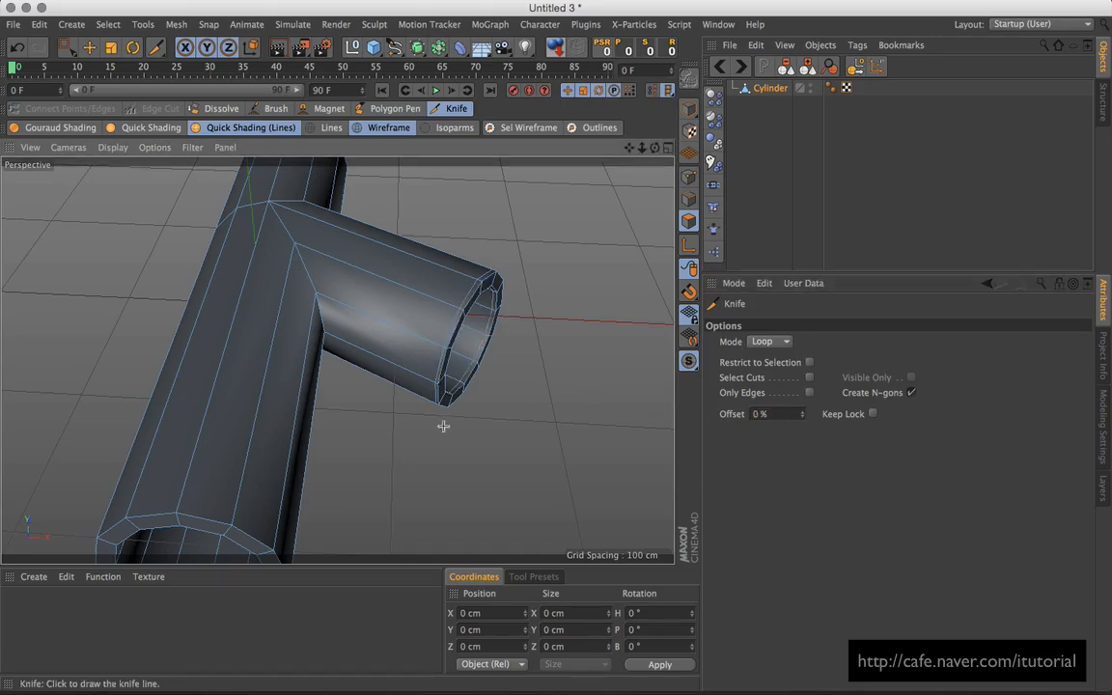
{"action": "left_click_drag", "start_coordinate": [443, 426], "coordinate": [392, 248], "text": "alt"}
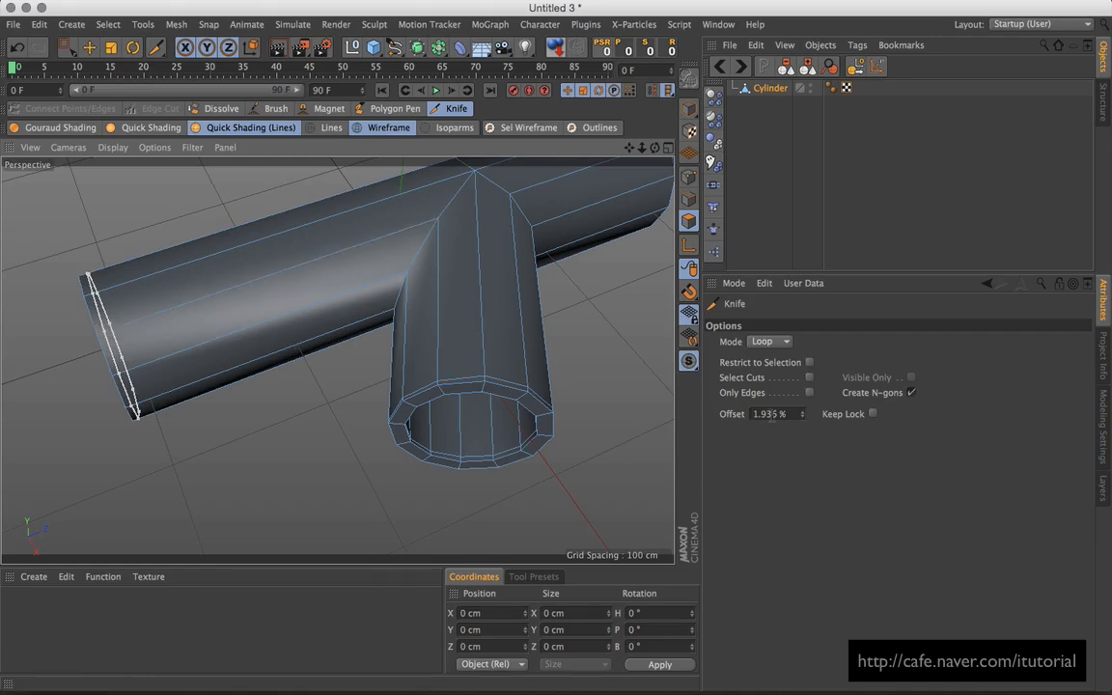
{"action": "left_click_drag", "start_coordinate": [787, 414], "coordinate": [756, 415]}
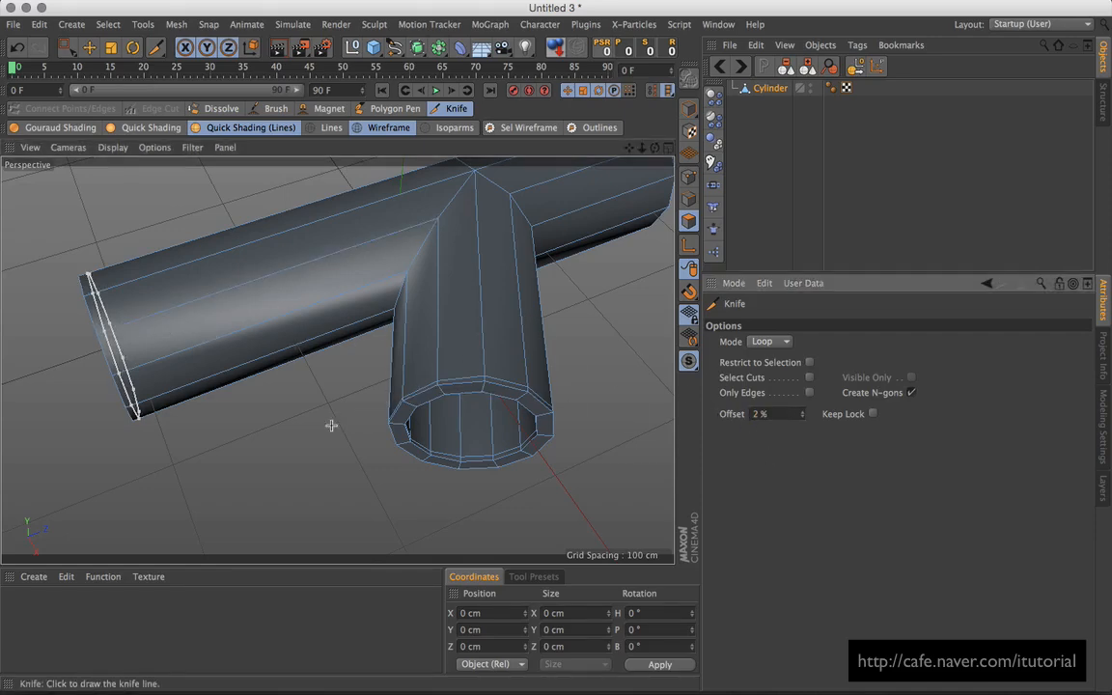
{"action": "left_click_drag", "start_coordinate": [330, 425], "coordinate": [310, 370], "text": "alt"}
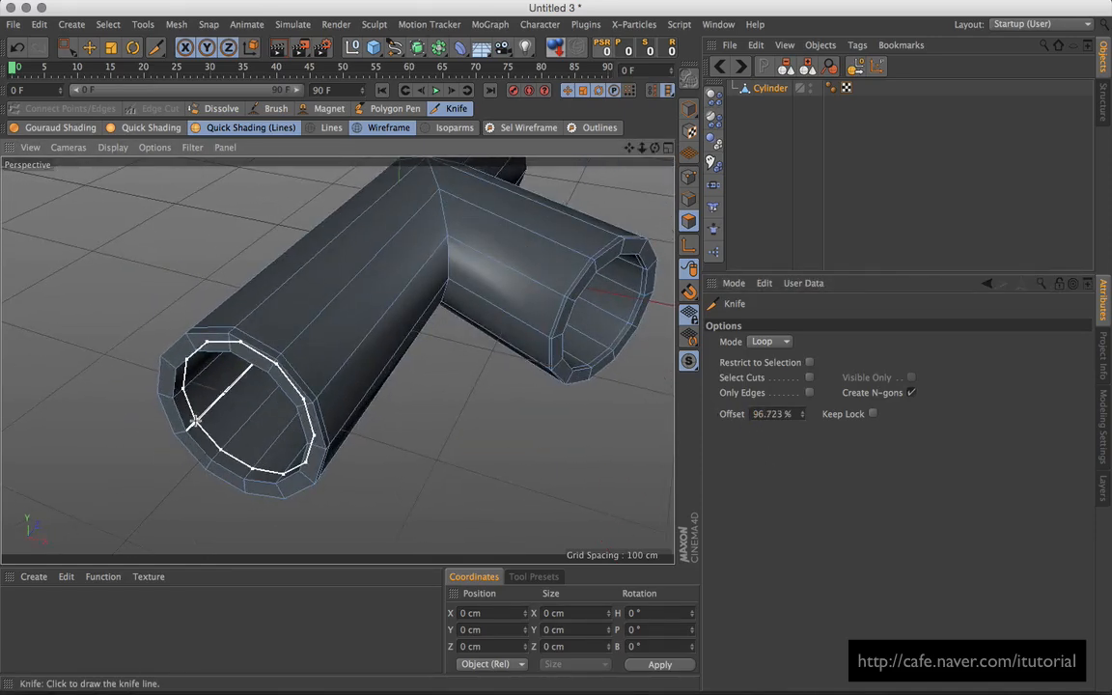
{"action": "left_click", "coordinate": [193, 422]}
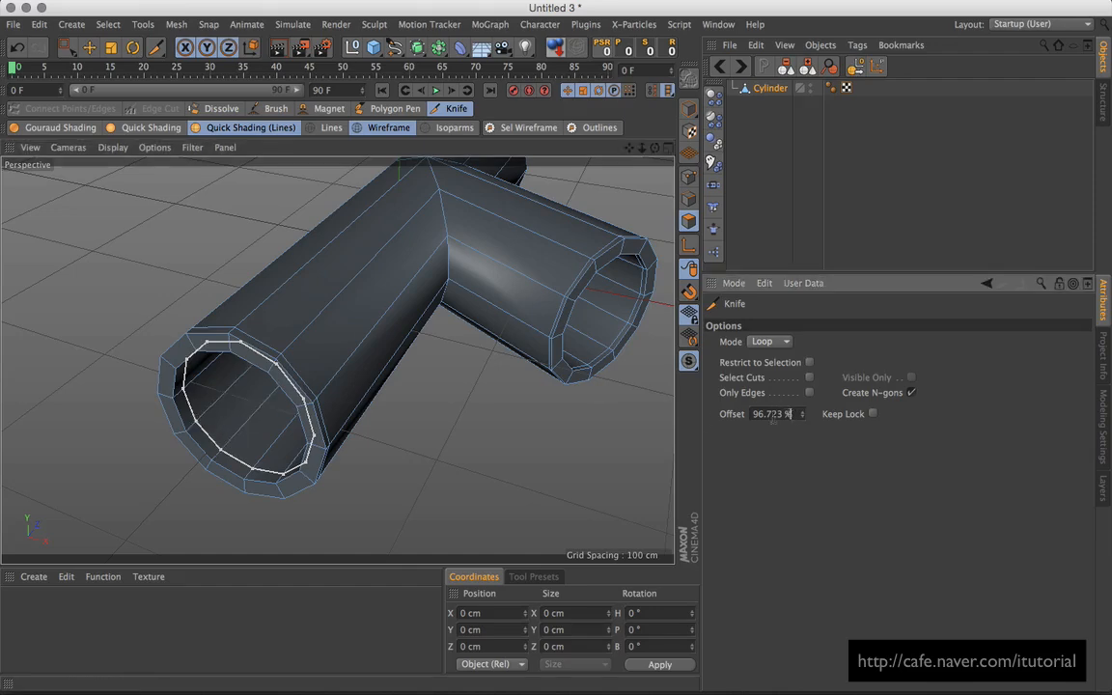
{"action": "key", "text": "Return"}
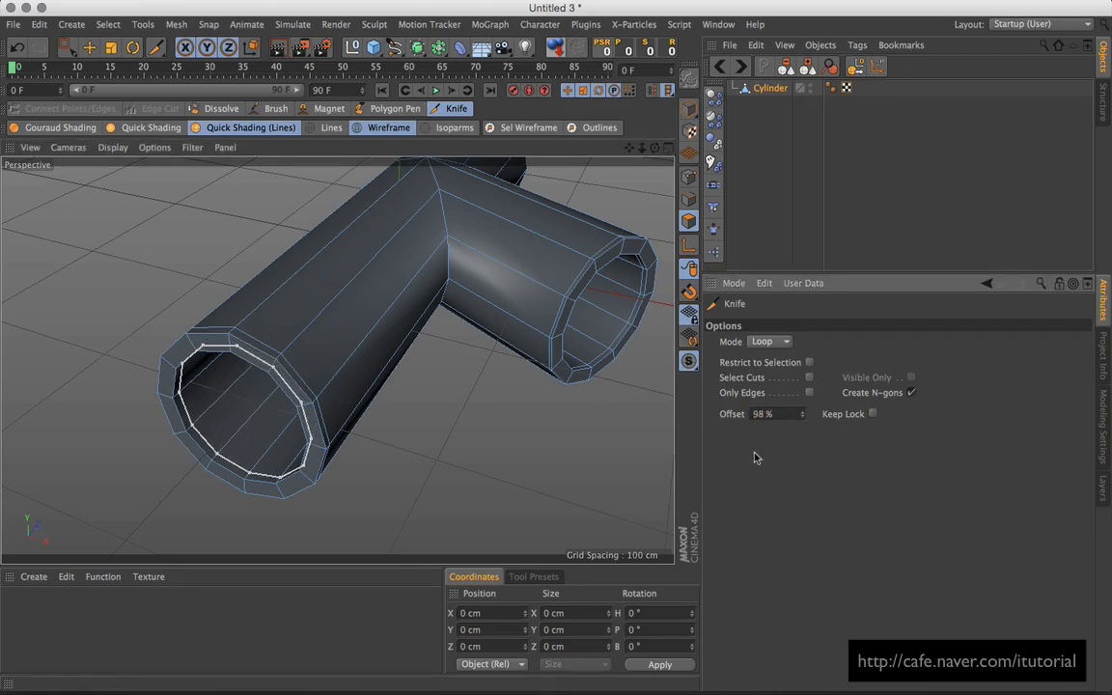
Step: Cut tight knife loops at 98% offset near the pipe rims
{"action": "left_click", "coordinate": [494, 437]}
{"action": "left_click_drag", "start_coordinate": [528, 387], "coordinate": [367, 309], "text": "alt"}
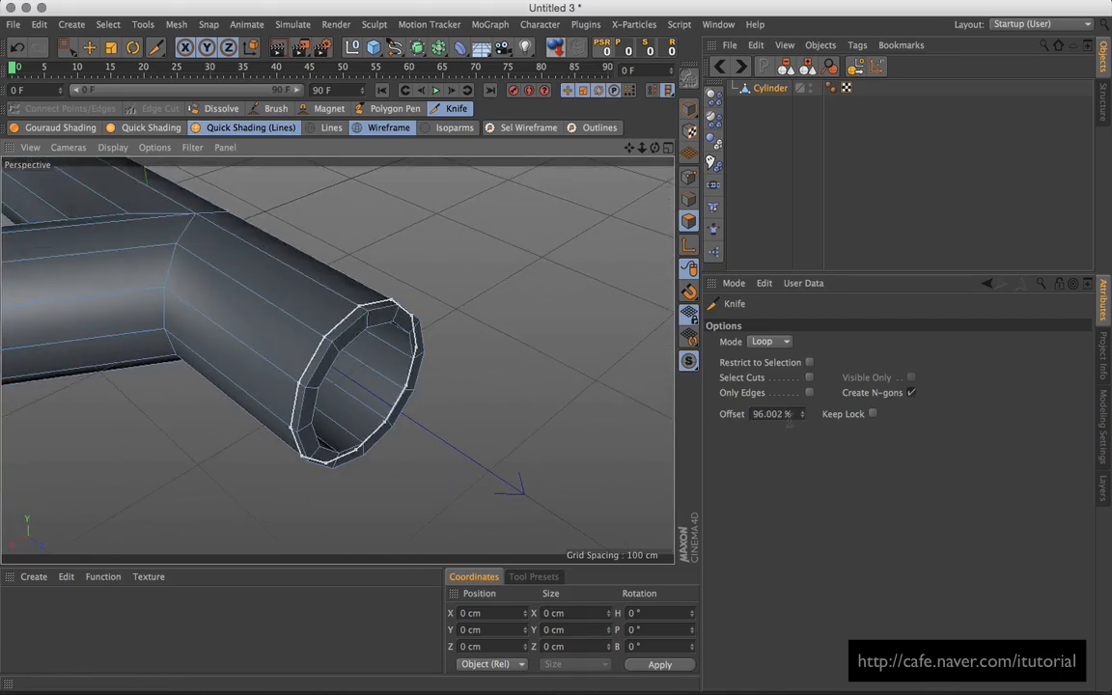
{"action": "left_click_drag", "start_coordinate": [797, 413], "coordinate": [707, 417]}
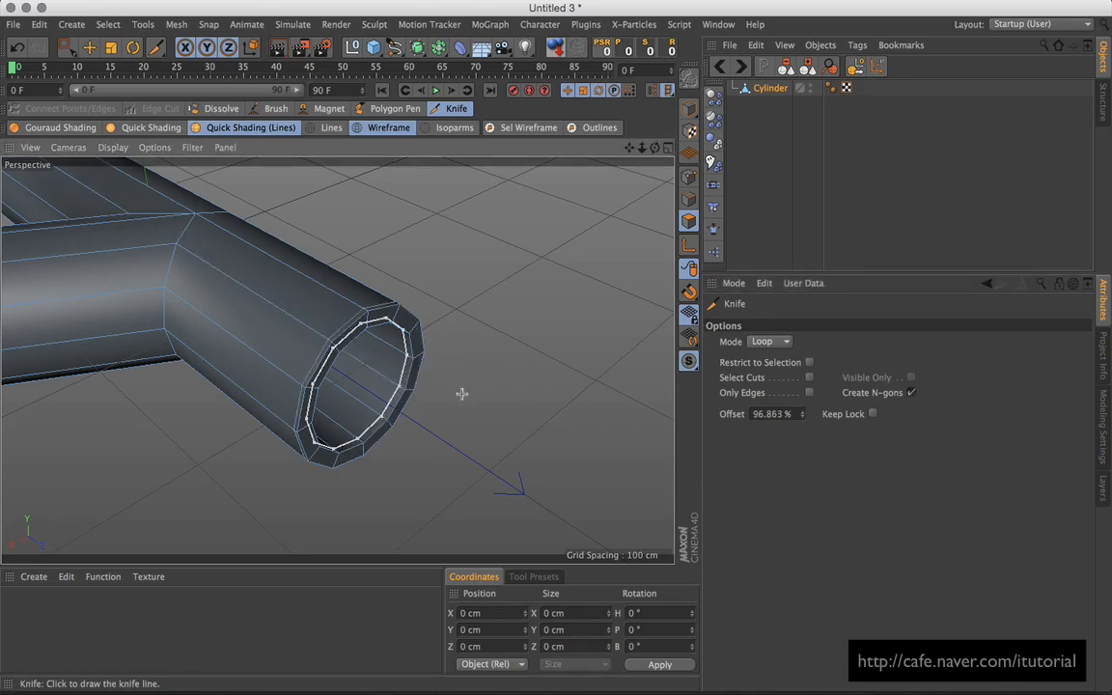
{"action": "left_click_drag", "start_coordinate": [797, 415], "coordinate": [696, 420]}
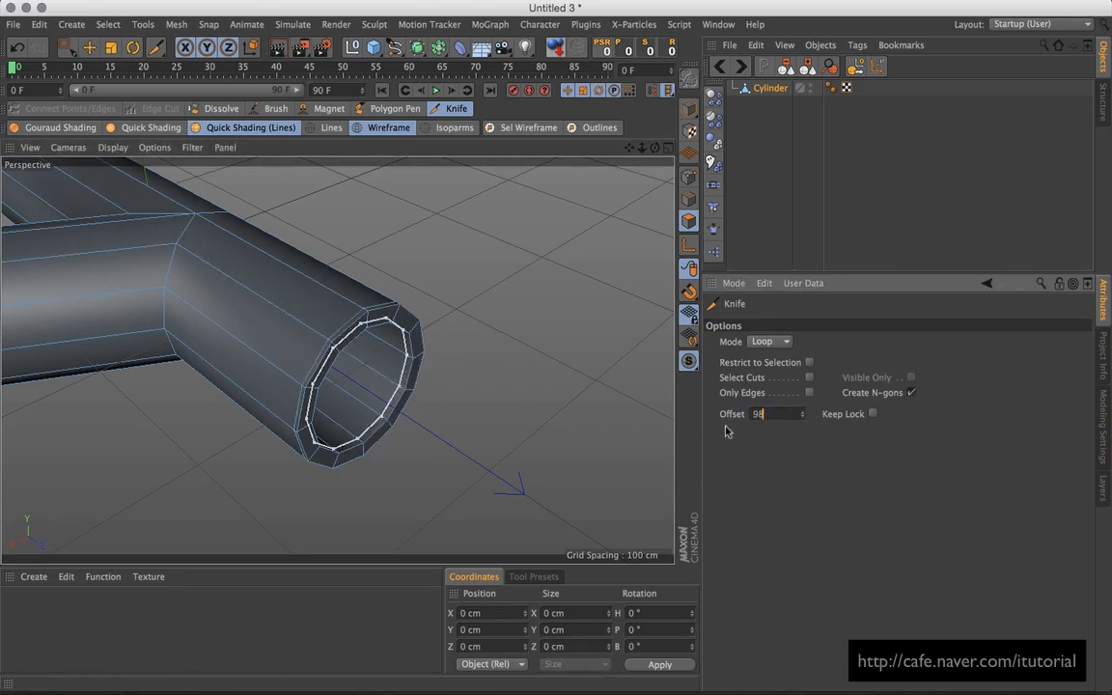
{"action": "key", "text": "Return"}
{"action": "left_click", "coordinate": [472, 376]}
Step: Add two 98% offset knife loops beside the junction and side branch
{"action": "left_click_drag", "start_coordinate": [251, 323], "coordinate": [339, 332], "text": "alt"}
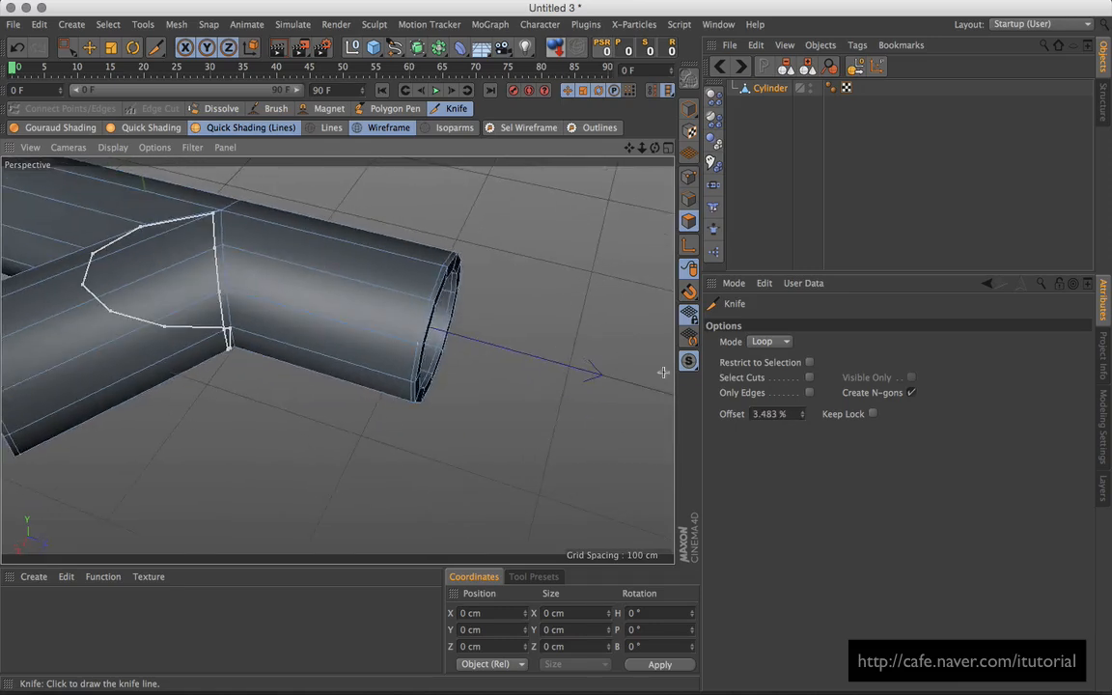
{"action": "left_click_drag", "start_coordinate": [794, 415], "coordinate": [733, 416]}
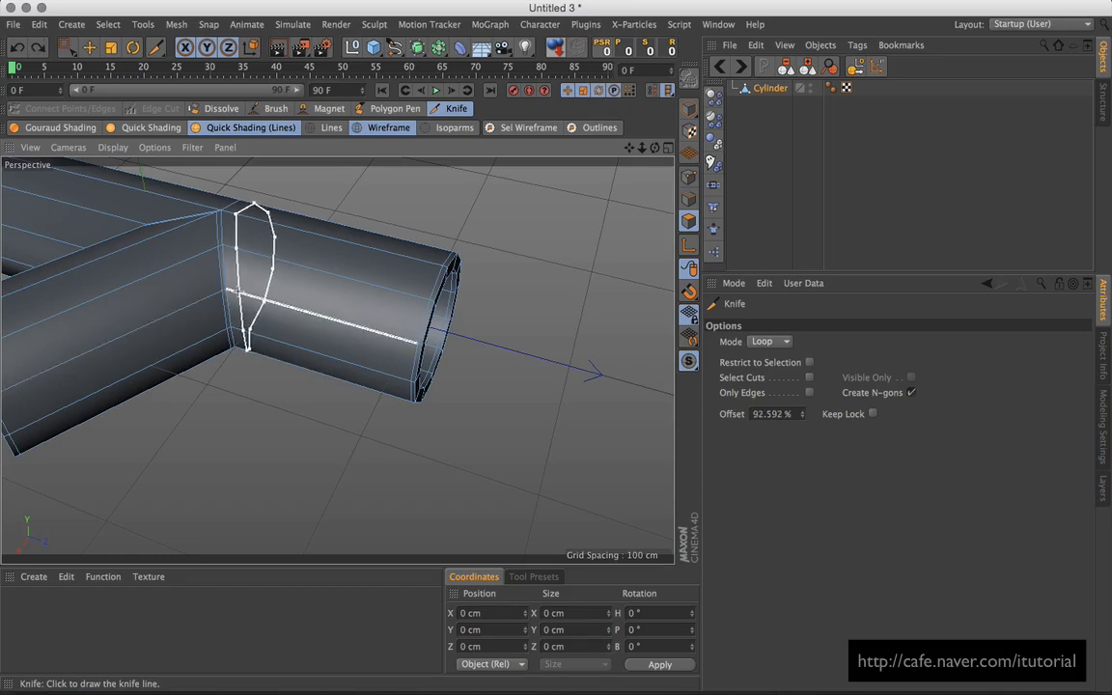
{"action": "left_click_drag", "start_coordinate": [795, 414], "coordinate": [718, 425]}
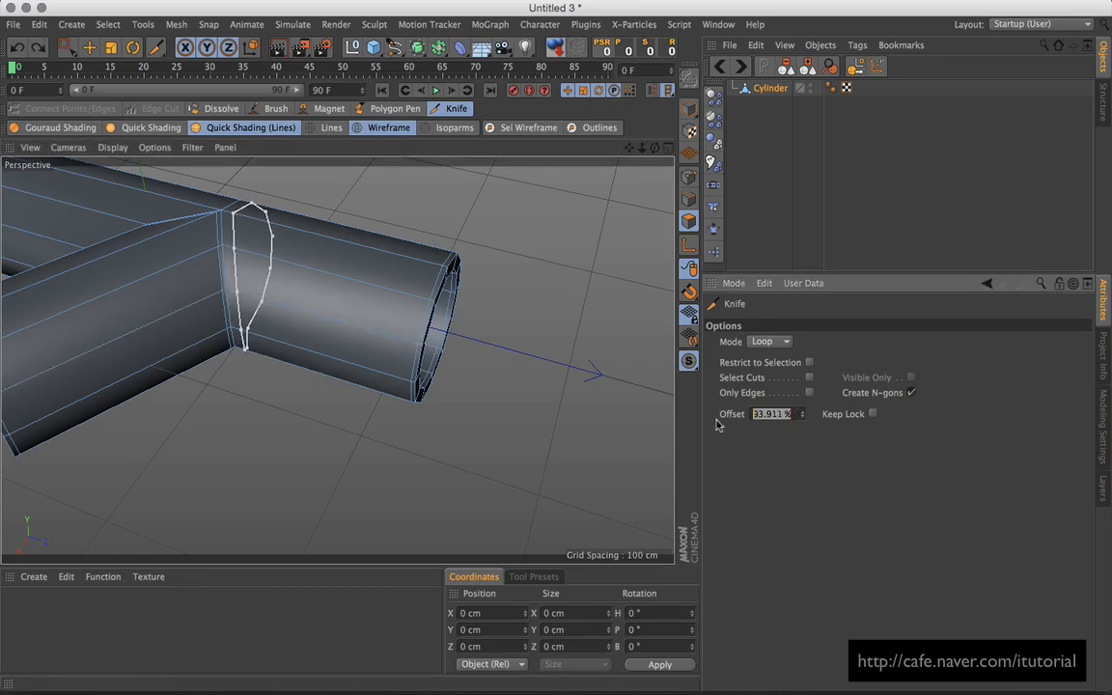
{"action": "type", "text": "98"}
{"action": "key", "text": "Return"}
{"action": "left_click", "coordinate": [478, 351]}
{"action": "mouse_move", "coordinate": [158, 252]}
{"action": "left_mouse_down", "text": "alt"}
{"action": "mouse_move", "coordinate": [286, 255]}
{"action": "mouse_move", "coordinate": [463, 306]}
{"action": "left_mouse_up", "text": "alt"}
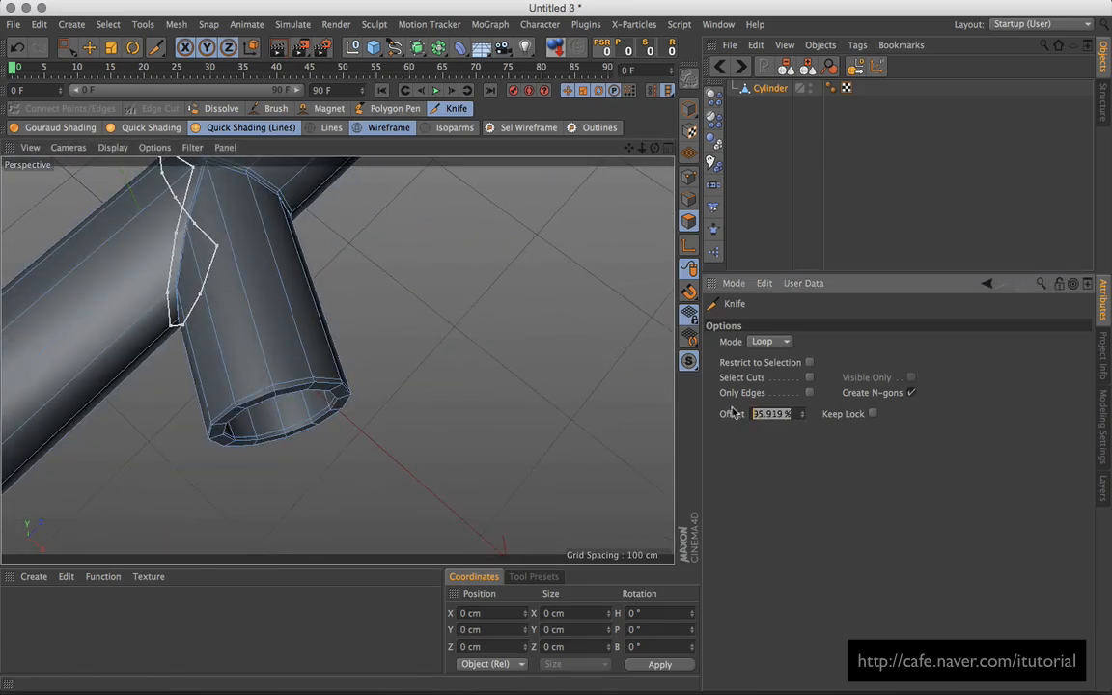
{"action": "type", "text": "98"}
{"action": "key", "text": "Return"}
{"action": "left_click", "coordinate": [479, 357]}
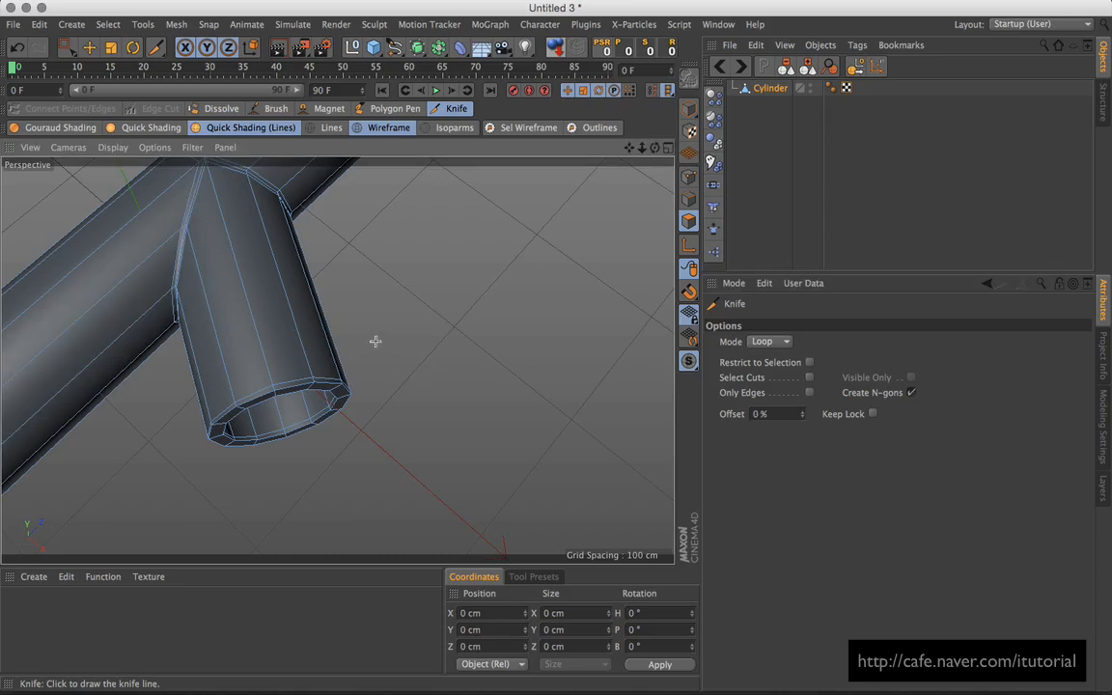
Step: Cut two 98% offset loops just inside the main tube opening
{"action": "left_click_drag", "start_coordinate": [357, 336], "coordinate": [483, 330], "text": "alt"}
{"action": "middle_click_drag", "start_coordinate": [412, 289], "coordinate": [454, 360], "text": "alt"}
{"action": "left_click_drag", "start_coordinate": [454, 360], "coordinate": [461, 257], "text": "alt"}
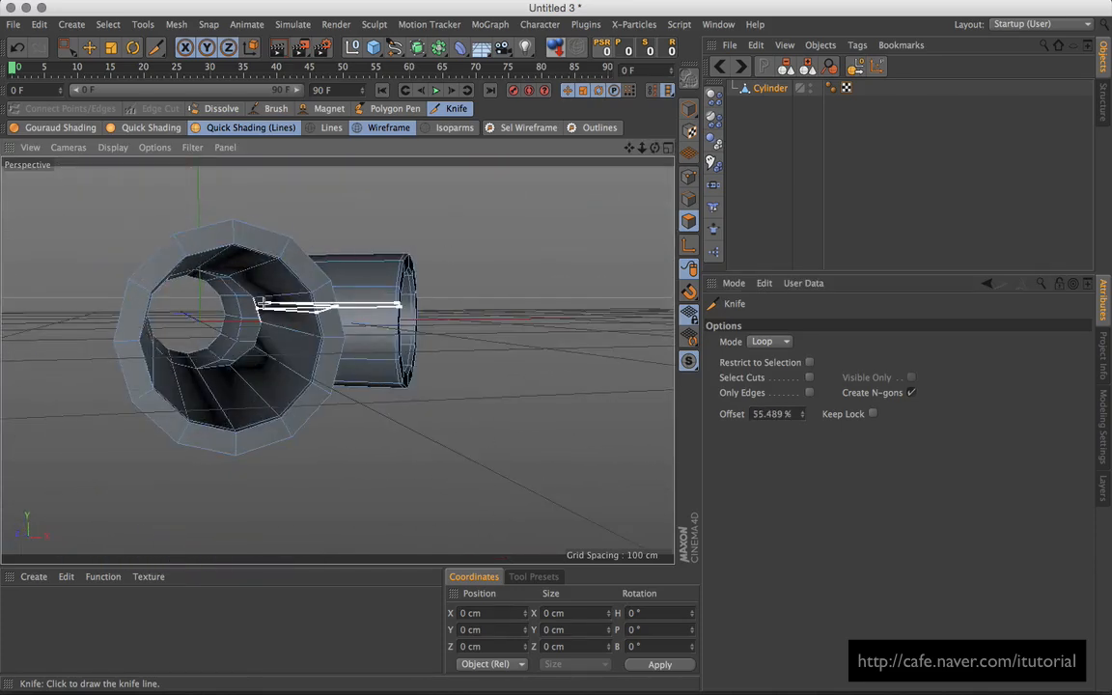
{"action": "right_click_drag", "start_coordinate": [338, 360], "coordinate": [330, 293], "text": "alt"}
{"action": "right_click_drag", "start_coordinate": [253, 303], "coordinate": [291, 308], "text": "alt"}
{"action": "left_click_drag", "start_coordinate": [291, 308], "coordinate": [319, 286], "text": "alt"}
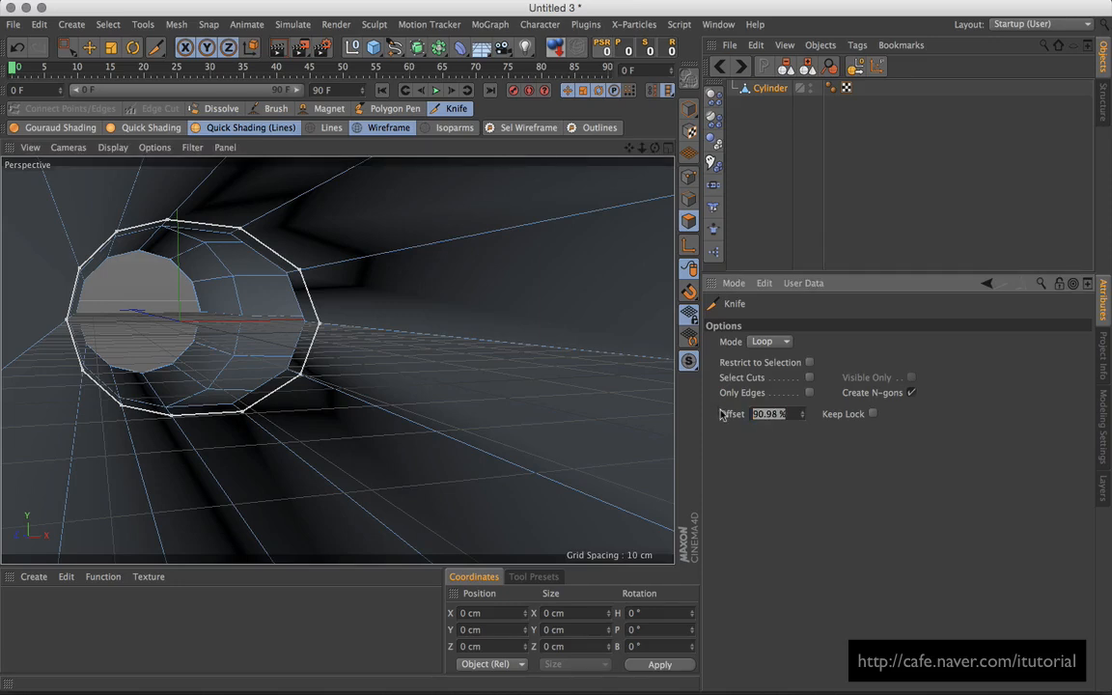
{"action": "key", "text": "Return"}
{"action": "left_click", "coordinate": [172, 302]}
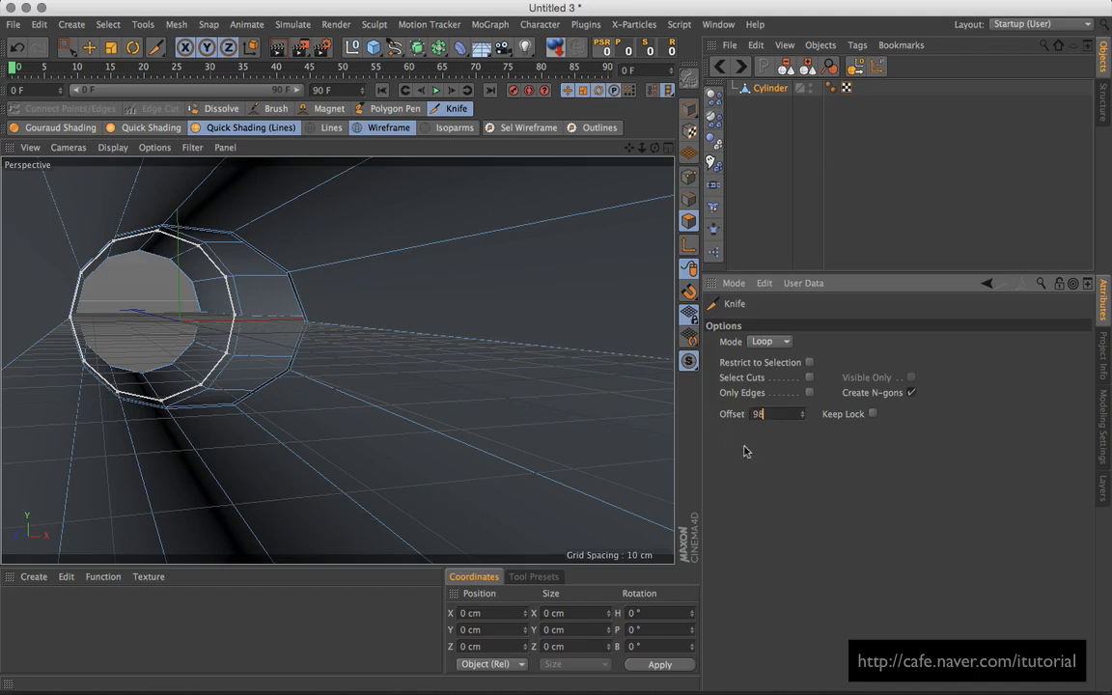
{"action": "key", "text": "Return"}
{"action": "left_click", "coordinate": [173, 307]}
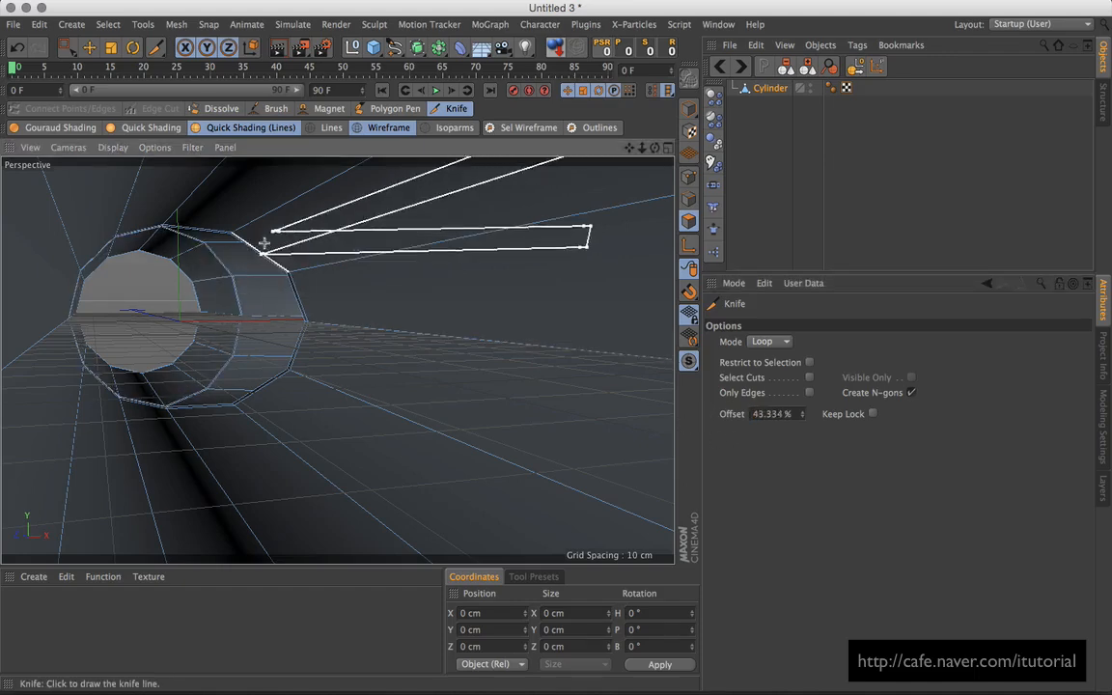
Step: Add a final 98% offset inner loop at the other opening, then review the whole T-pipe
{"action": "left_click_drag", "start_coordinate": [293, 277], "coordinate": [314, 307], "text": "alt"}
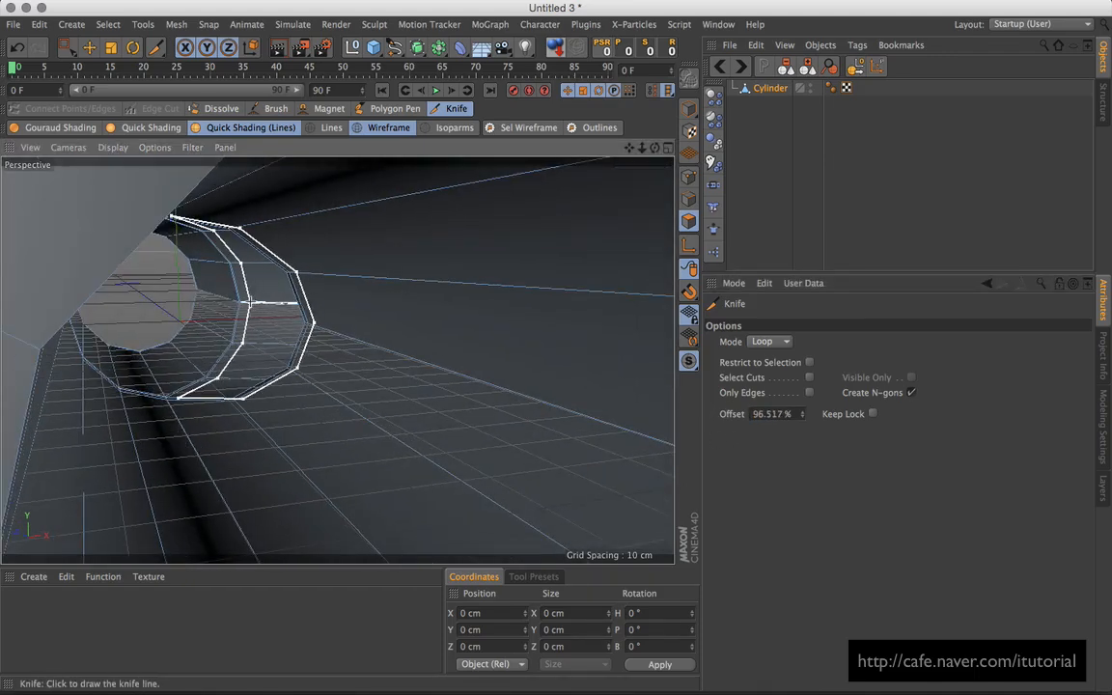
{"action": "left_click_drag", "start_coordinate": [790, 414], "coordinate": [713, 415]}
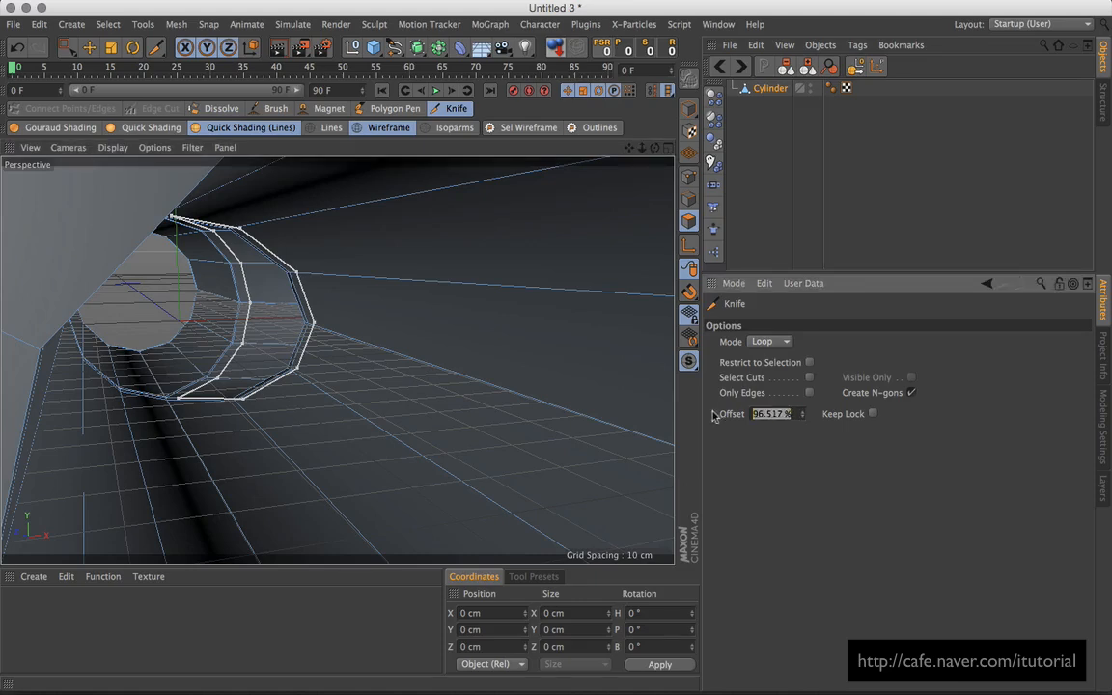
{"action": "key", "text": "Return"}
{"action": "left_click", "coordinate": [172, 286]}
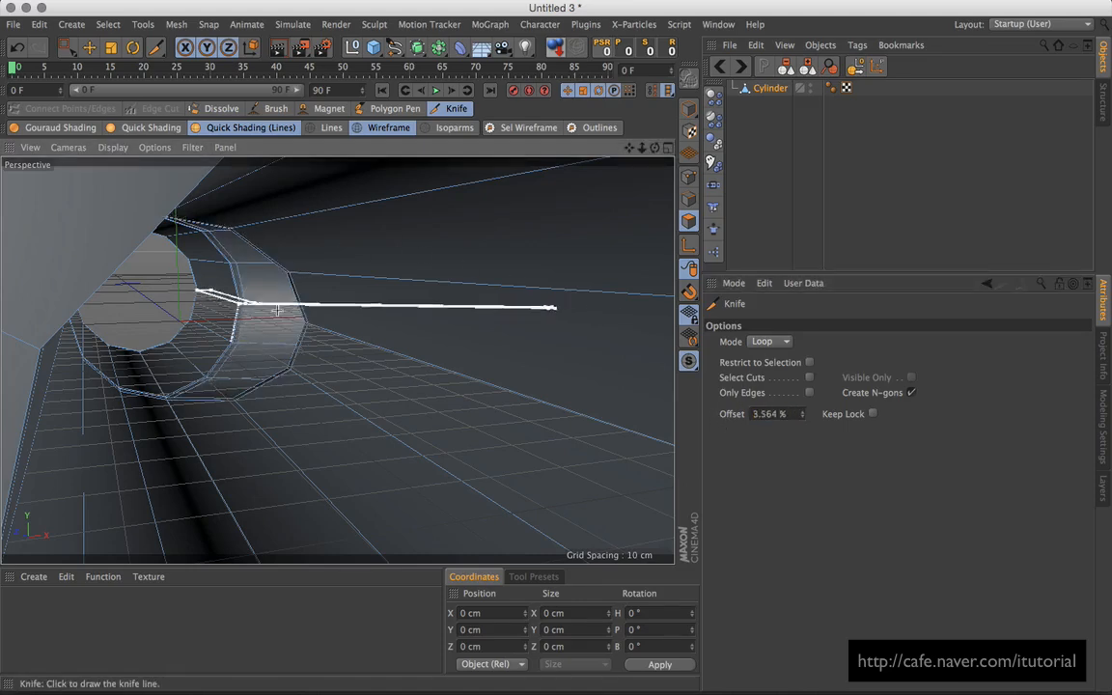
{"action": "scroll", "coordinate": [478, 318], "scroll_direction": "down", "scroll_amount": 10}
{"action": "left_click_drag", "start_coordinate": [469, 348], "coordinate": [395, 361], "text": "alt"}
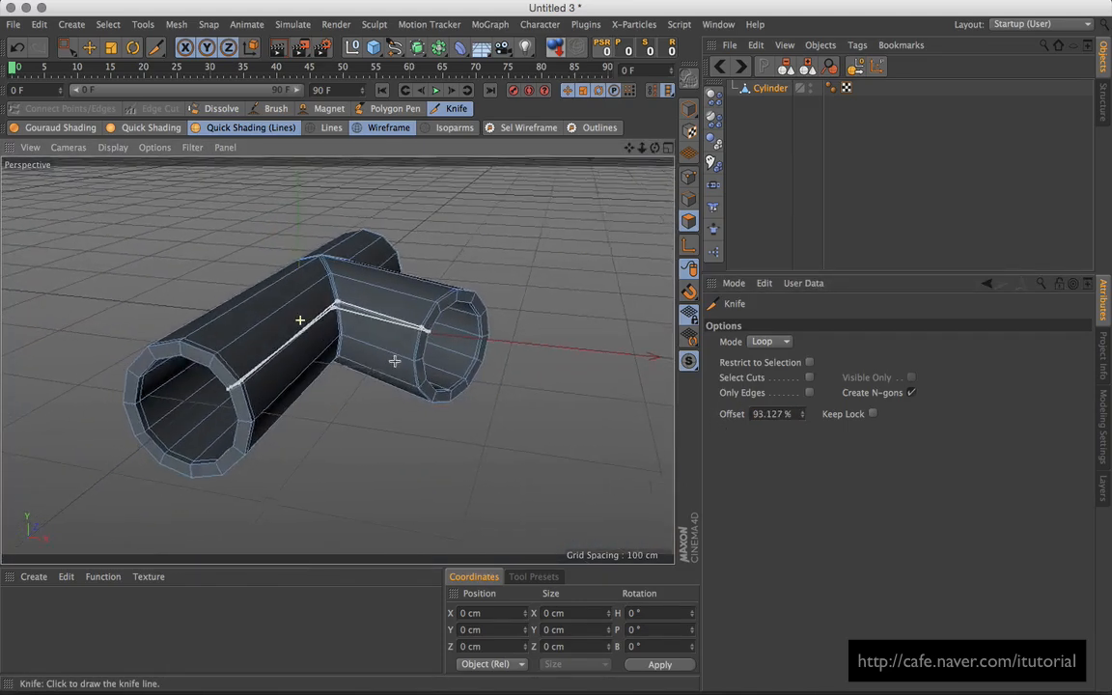
Step: Loop-select the three pipe end rings: both main pipe ends and the side branch
{"action": "left_click", "coordinate": [65, 47]}
{"action": "left_click", "coordinate": [107, 24]}
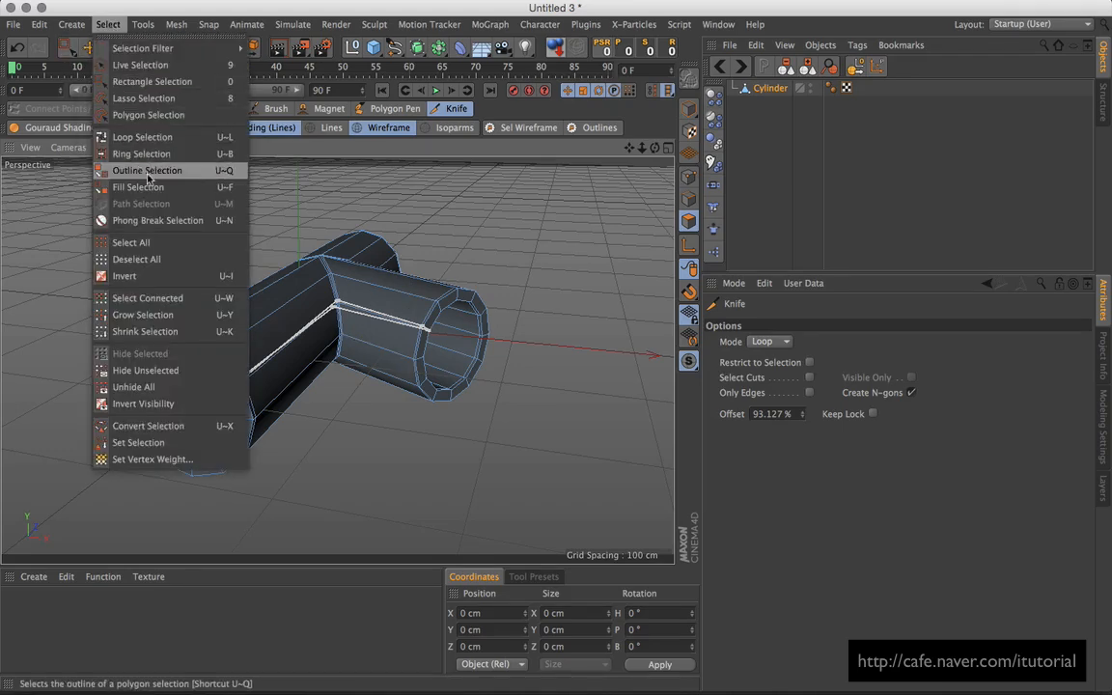
{"action": "left_click", "coordinate": [140, 136]}
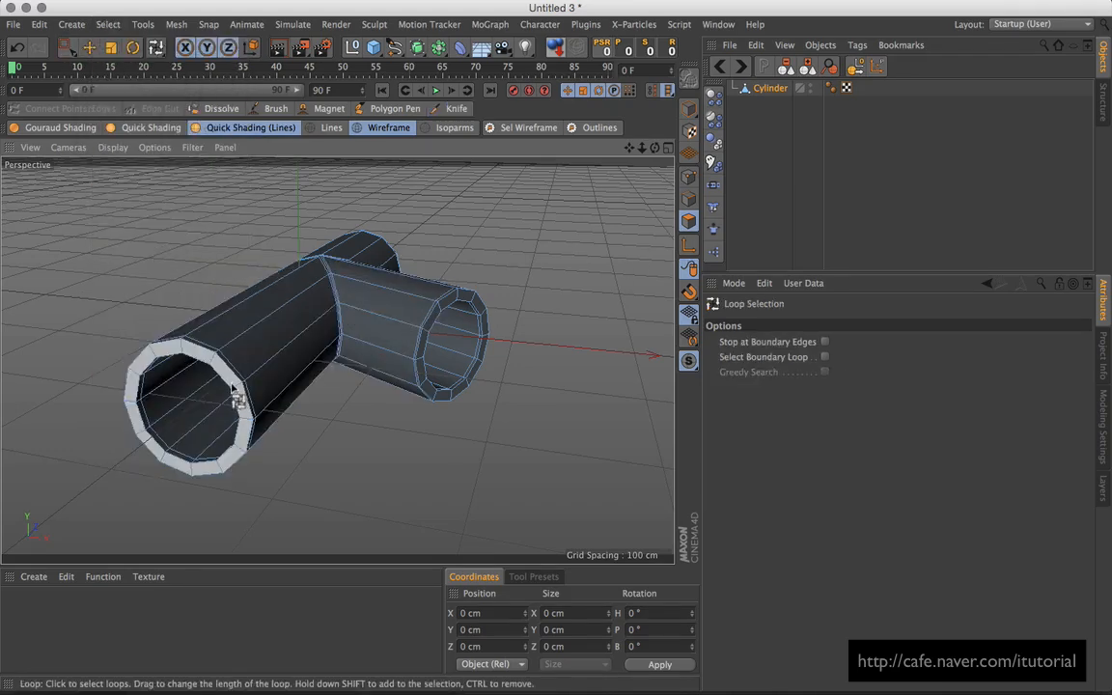
{"action": "left_click", "coordinate": [216, 359]}
{"action": "left_click", "coordinate": [442, 349], "text": "shift"}
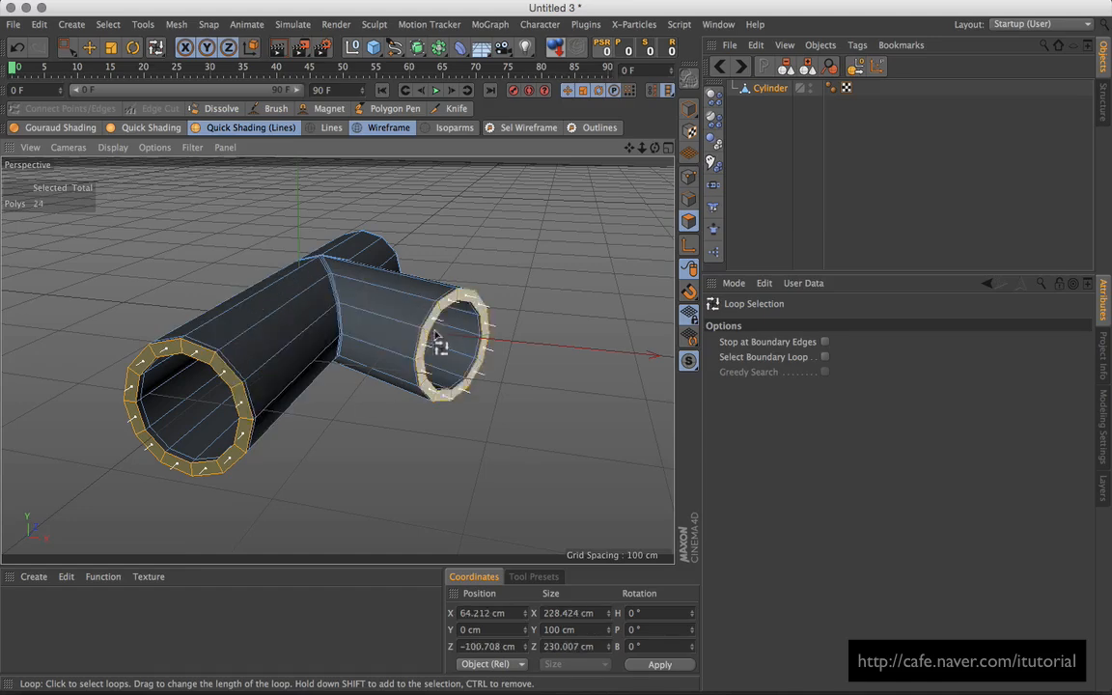
{"action": "left_click_drag", "start_coordinate": [442, 349], "coordinate": [464, 389], "text": "alt"}
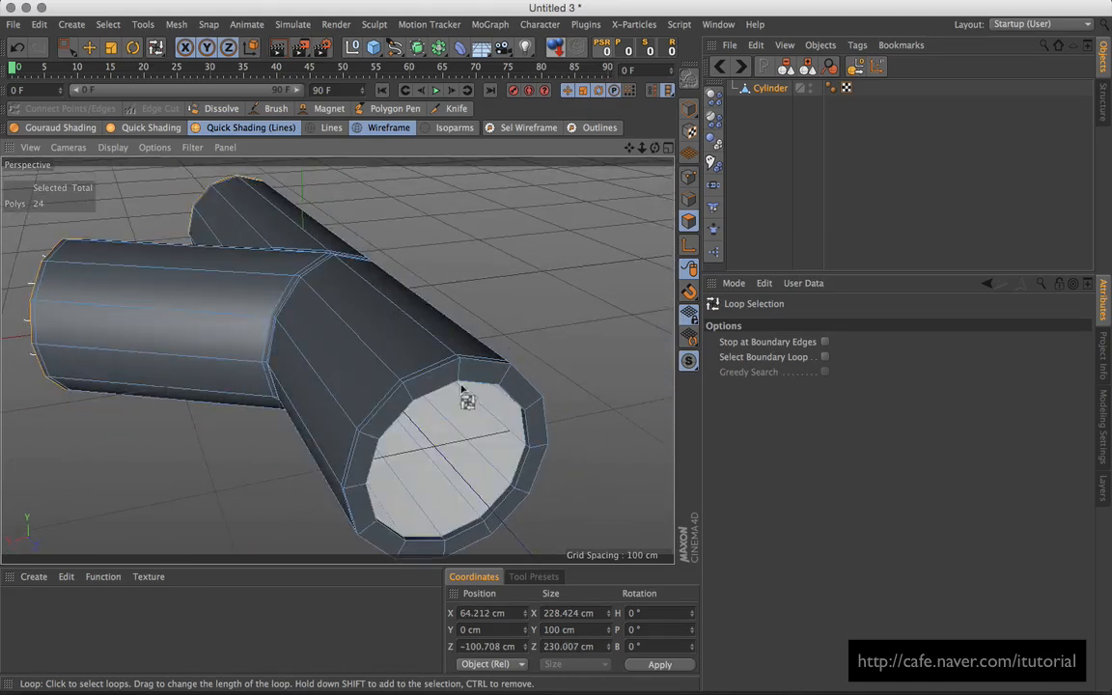
{"action": "left_click", "coordinate": [460, 377], "text": "shift"}
Step: Extrude Inner the selected rings by 2.735 cm, then deselect all
{"action": "left_click_drag", "start_coordinate": [544, 346], "coordinate": [488, 305], "text": "alt"}
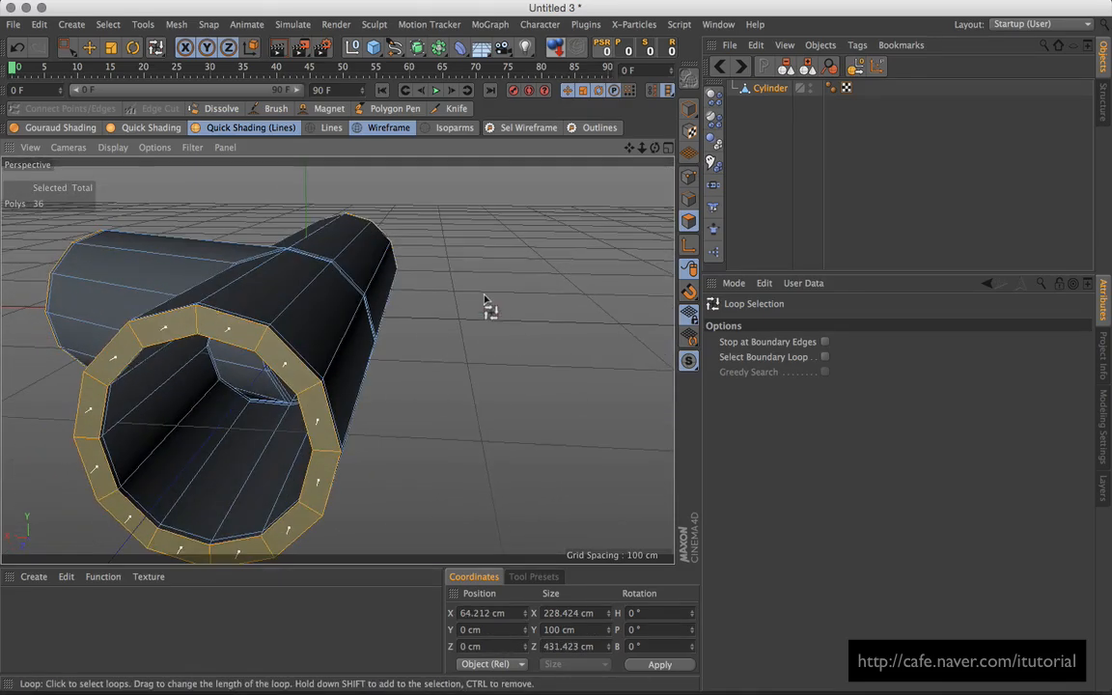
{"action": "right_click", "coordinate": [488, 305]}
{"action": "left_click", "coordinate": [533, 341]}
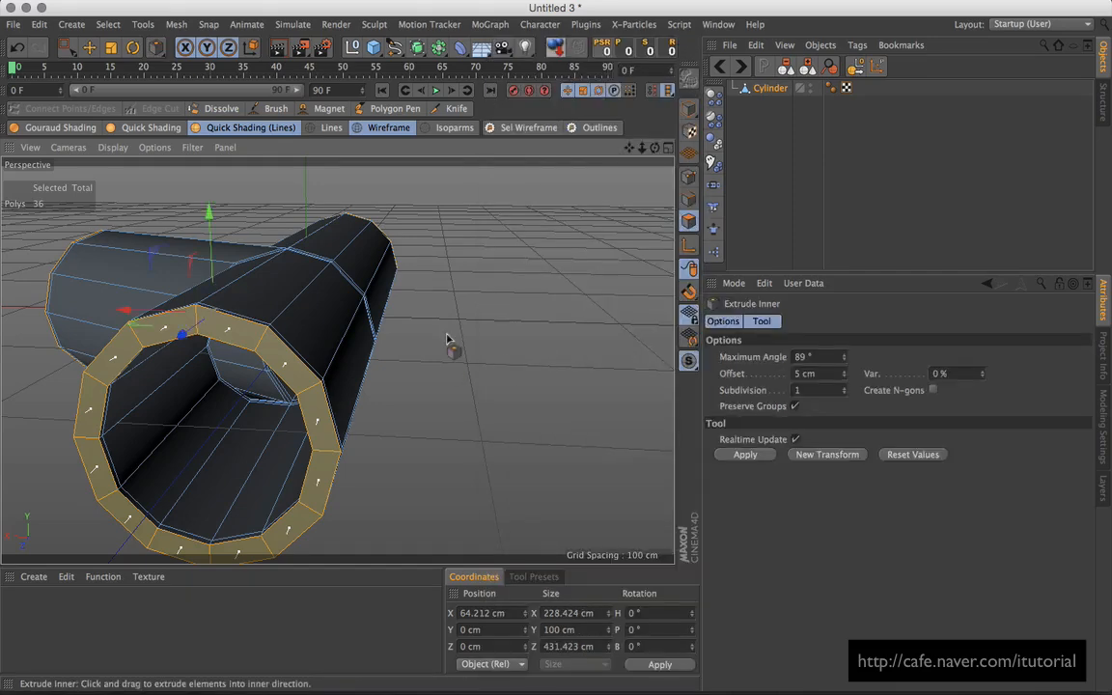
{"action": "left_click_drag", "start_coordinate": [448, 344], "coordinate": [303, 329]}
{"action": "scroll", "coordinate": [290, 337], "scroll_direction": "up", "scroll_amount": 4}
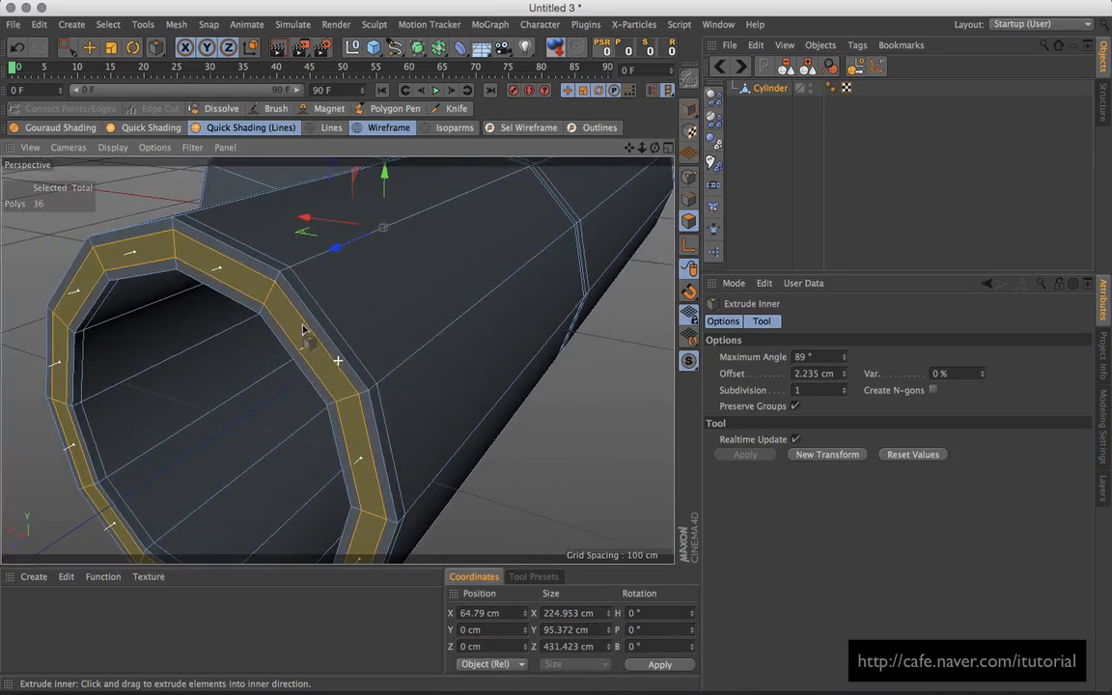
{"action": "left_click", "coordinate": [845, 372]}
{"action": "left_click", "coordinate": [845, 374]}
{"action": "left_click_drag", "start_coordinate": [541, 434], "coordinate": [598, 352], "text": "alt"}
{"action": "scroll", "coordinate": [489, 368], "scroll_direction": "down", "scroll_amount": 10}
{"action": "left_click", "coordinate": [751, 113]}
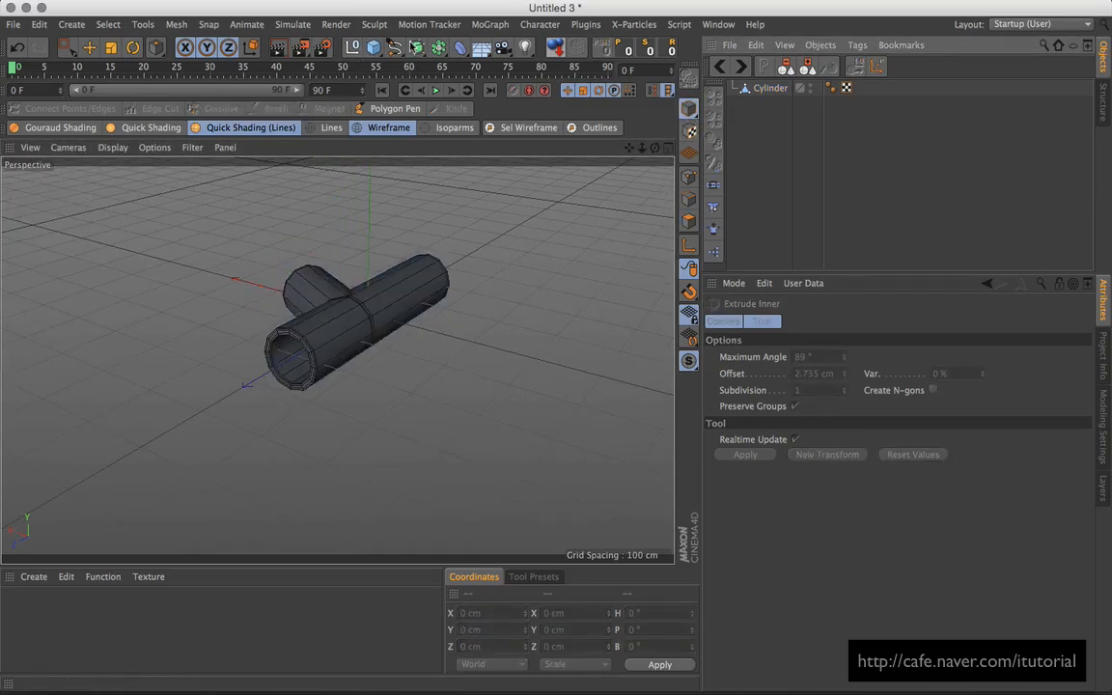
Step: Nest the Cylinder under a new Subdivision Surface and view it in Quick Shading (N~C)
{"action": "left_click_drag", "start_coordinate": [414, 47], "coordinate": [482, 67]}
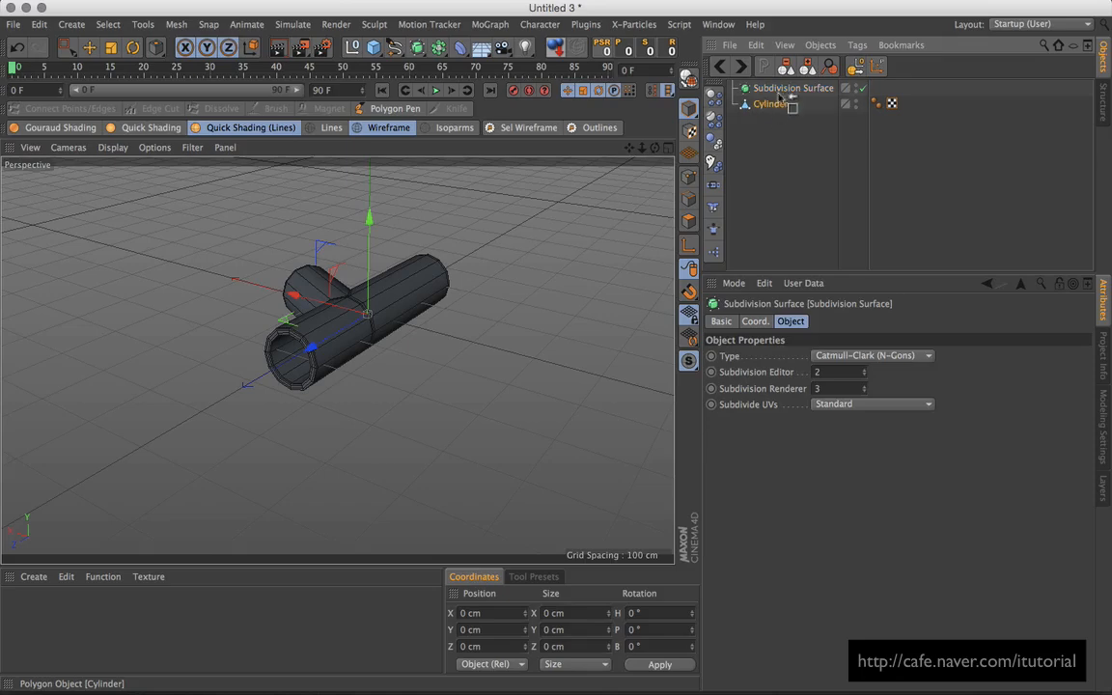
{"action": "left_click_drag", "start_coordinate": [780, 96], "coordinate": [777, 91]}
{"action": "left_click", "coordinate": [777, 91]}
{"action": "mouse_move", "coordinate": [393, 322]}
{"action": "left_mouse_down", "text": "alt"}
{"action": "mouse_move", "coordinate": [529, 305]}
{"action": "mouse_move", "coordinate": [422, 342]}
{"action": "mouse_move", "coordinate": [526, 367]}
{"action": "mouse_move", "coordinate": [439, 305]}
{"action": "left_mouse_up", "text": "alt"}
{"action": "key", "text": "n"}
{"action": "key", "text": "c"}
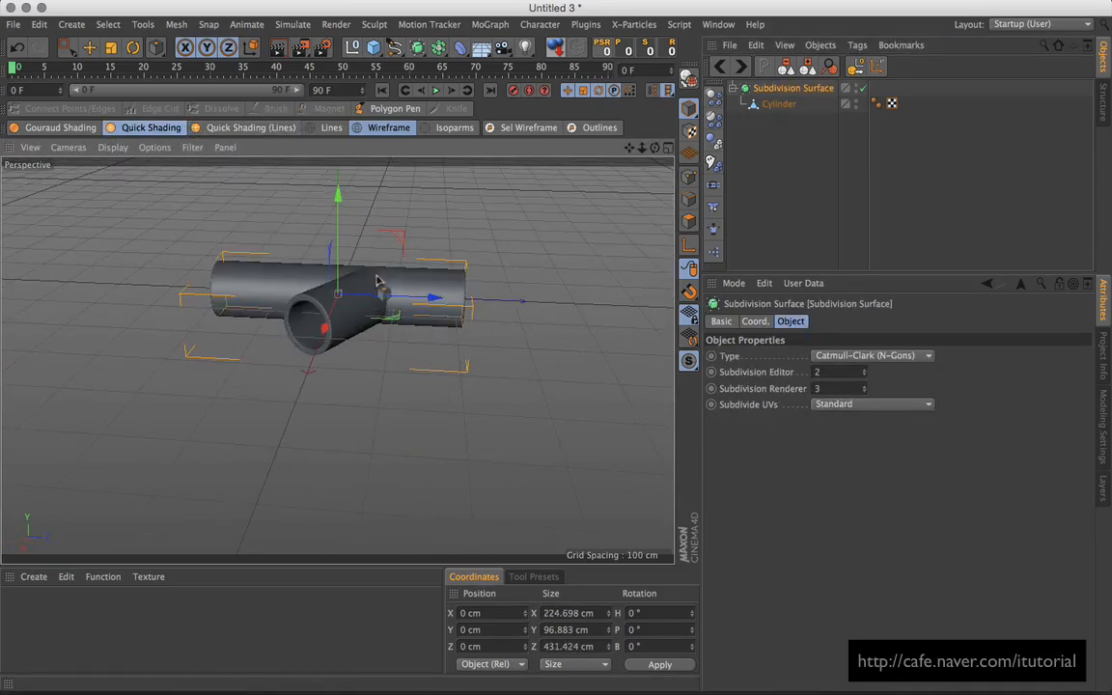
{"action": "left_click_drag", "start_coordinate": [378, 280], "coordinate": [448, 325], "text": "alt"}
{"action": "left_click_drag", "start_coordinate": [448, 277], "coordinate": [367, 289], "text": "alt"}
{"action": "left_click", "coordinate": [732, 88]}
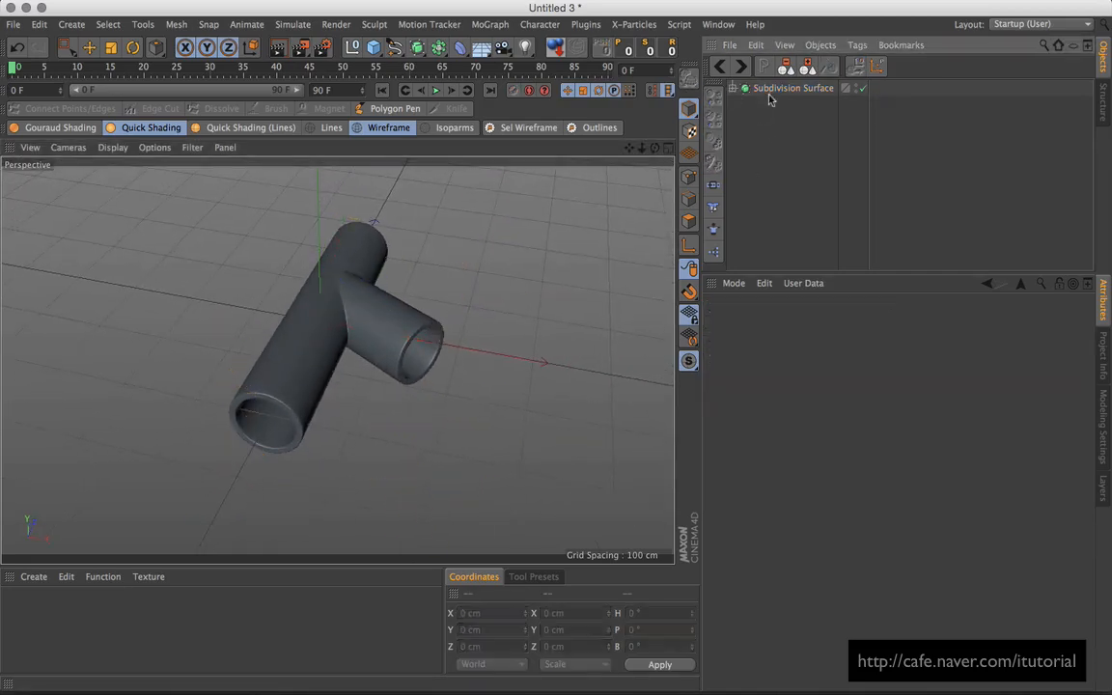
Step: Paste the Y-pipe into Untitled 2, shift it about 275 cm along X, and select both Subdivision Surfaces
{"action": "left_click", "coordinate": [720, 67]}
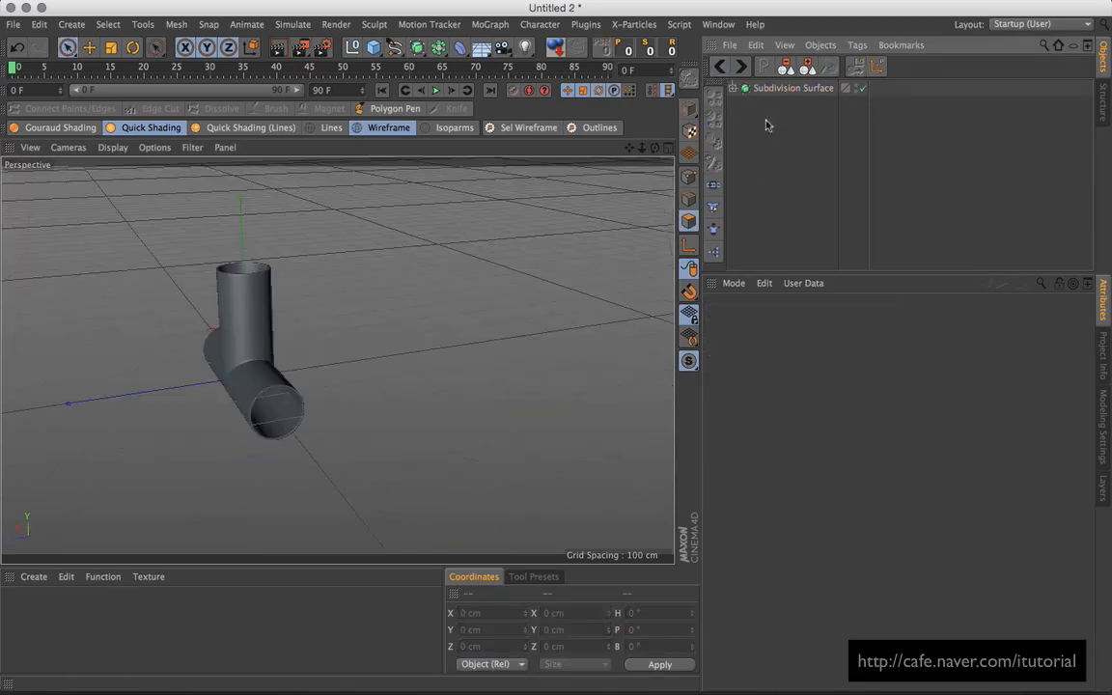
{"action": "key", "text": "ctrl+v"}
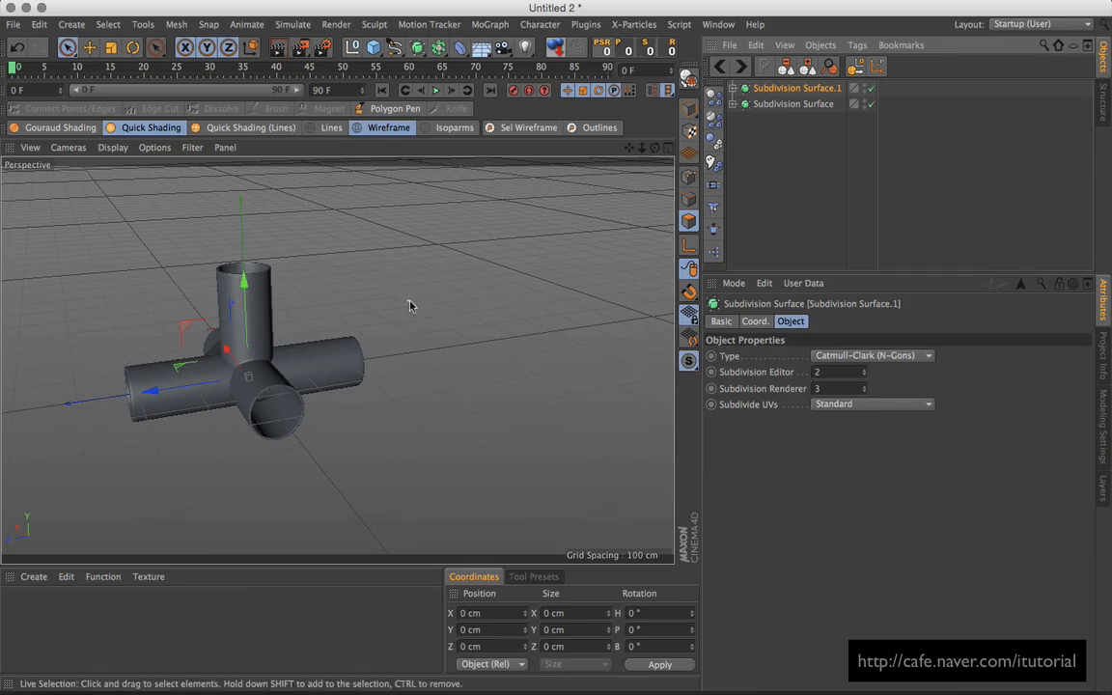
{"action": "left_click_drag", "start_coordinate": [369, 271], "coordinate": [425, 318], "text": "alt"}
{"action": "left_click_drag", "start_coordinate": [217, 343], "coordinate": [307, 330]}
{"action": "left_click", "coordinate": [757, 104], "text": "shift"}
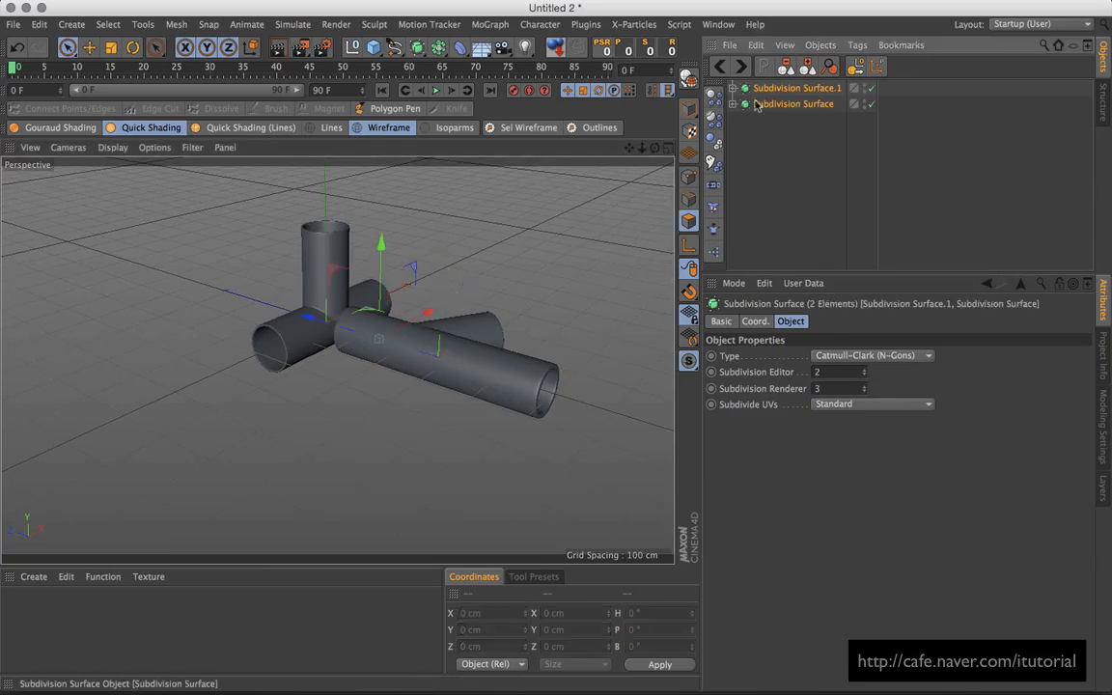
{"action": "left_click_drag", "start_coordinate": [447, 273], "coordinate": [566, 240], "text": "alt"}
{"action": "left_click", "coordinate": [717, 24]}
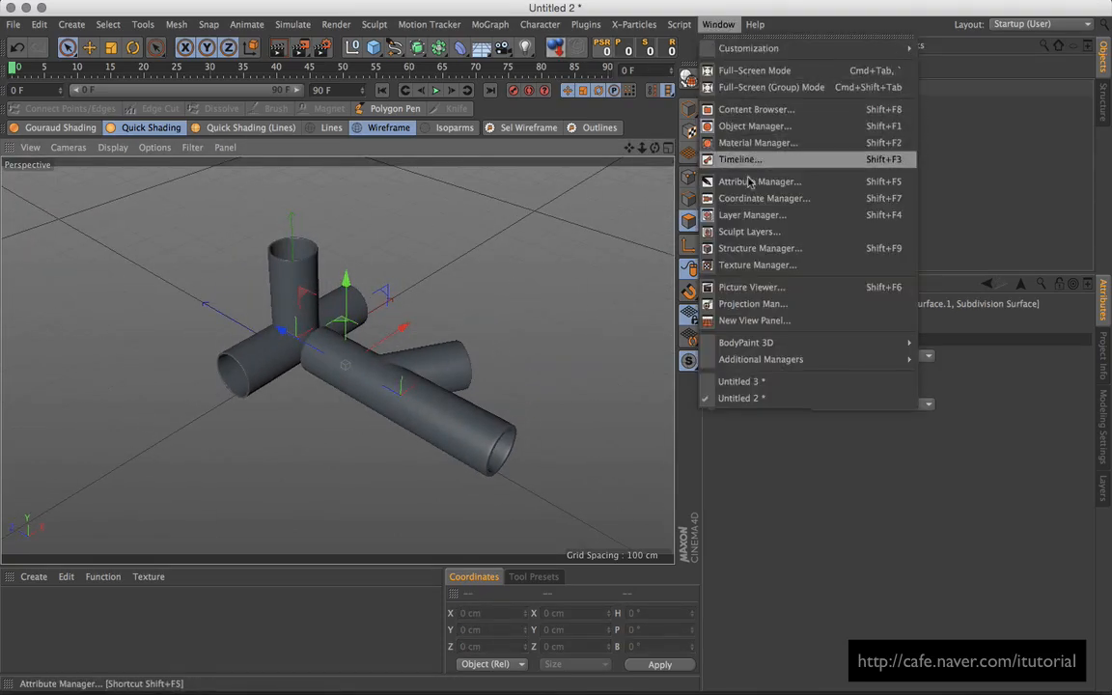
Step: Open HDRStudioRig.c4d from the Content Browser's GSG_HDRI_Studio folder and paste its HDR Studio Rig into Untitled 2
{"action": "left_click", "coordinate": [758, 110]}
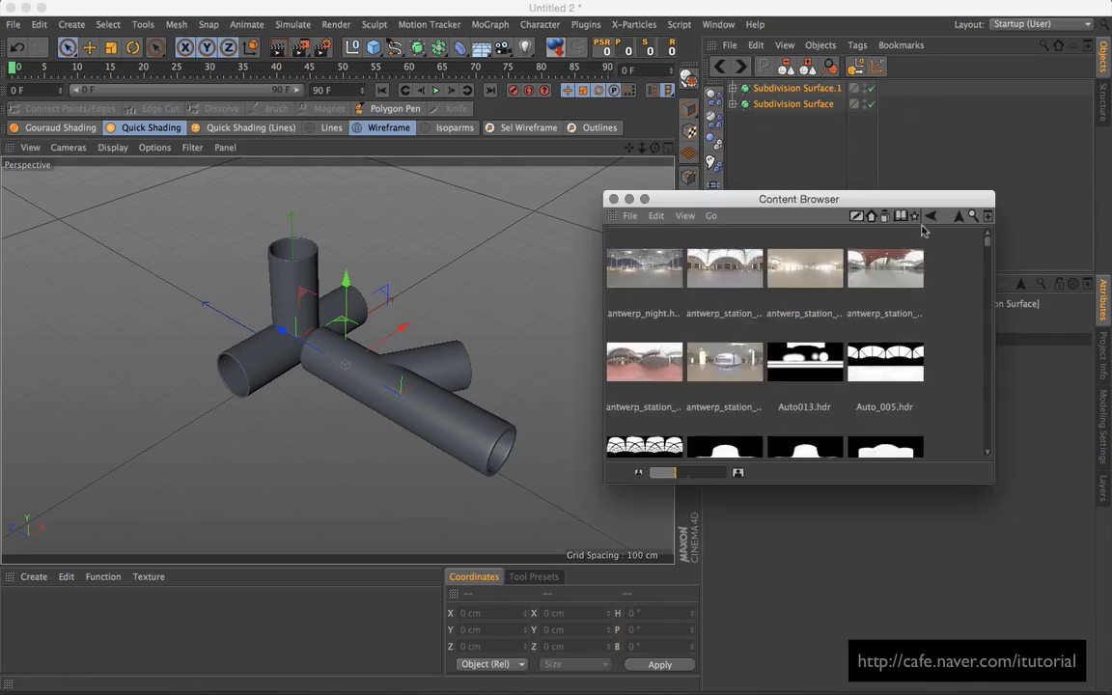
{"action": "left_click", "coordinate": [886, 219]}
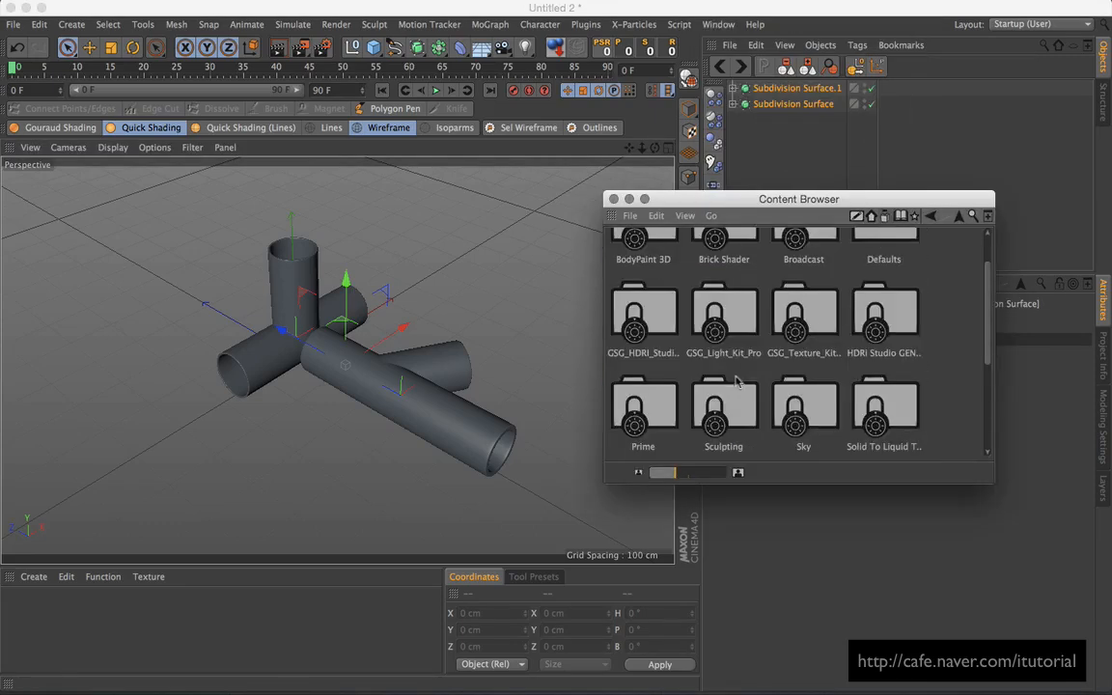
{"action": "double_click", "coordinate": [664, 329]}
{"action": "double_click", "coordinate": [883, 362]}
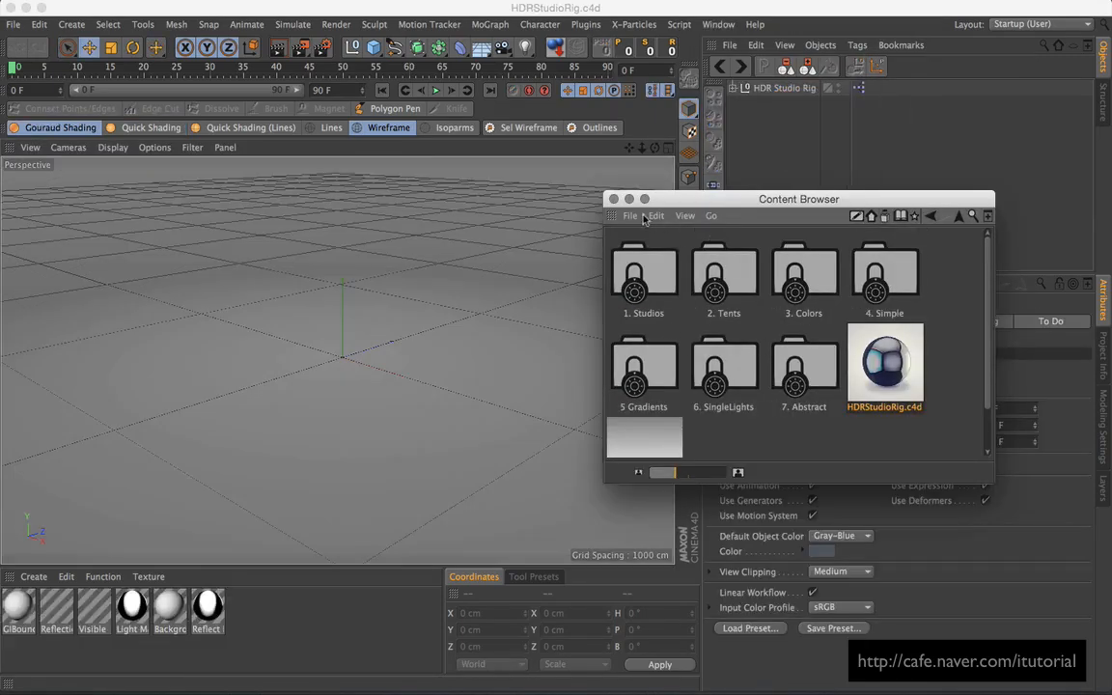
{"action": "left_click", "coordinate": [612, 199]}
{"action": "left_click", "coordinate": [769, 89]}
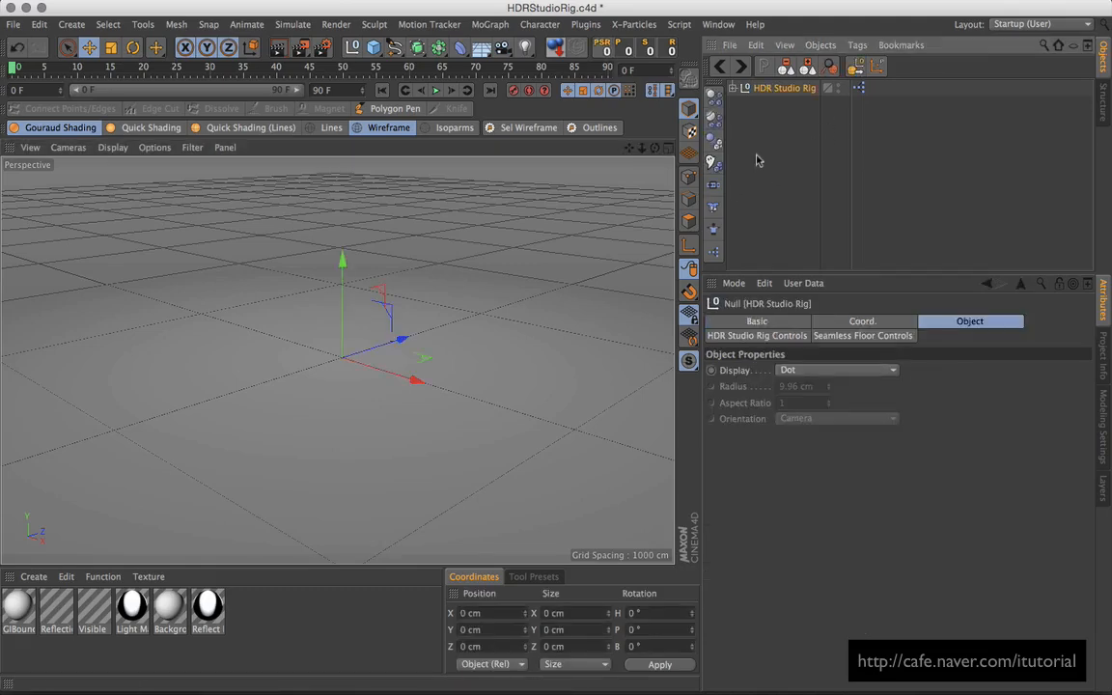
{"action": "left_click", "coordinate": [720, 68]}
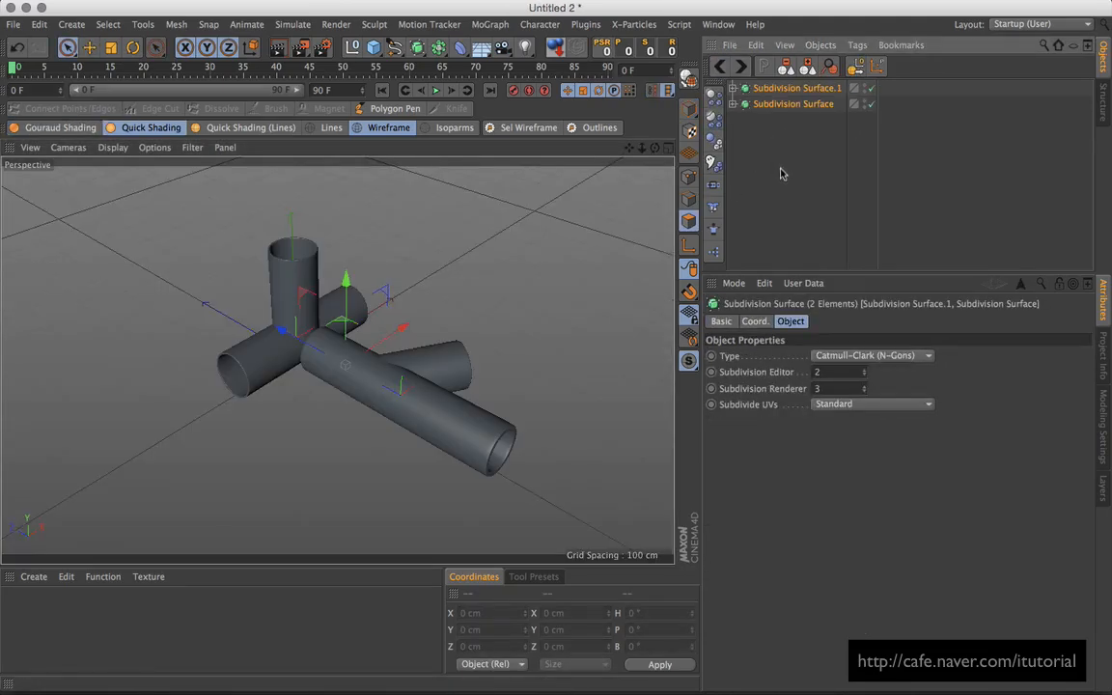
{"action": "key", "text": "super+v"}
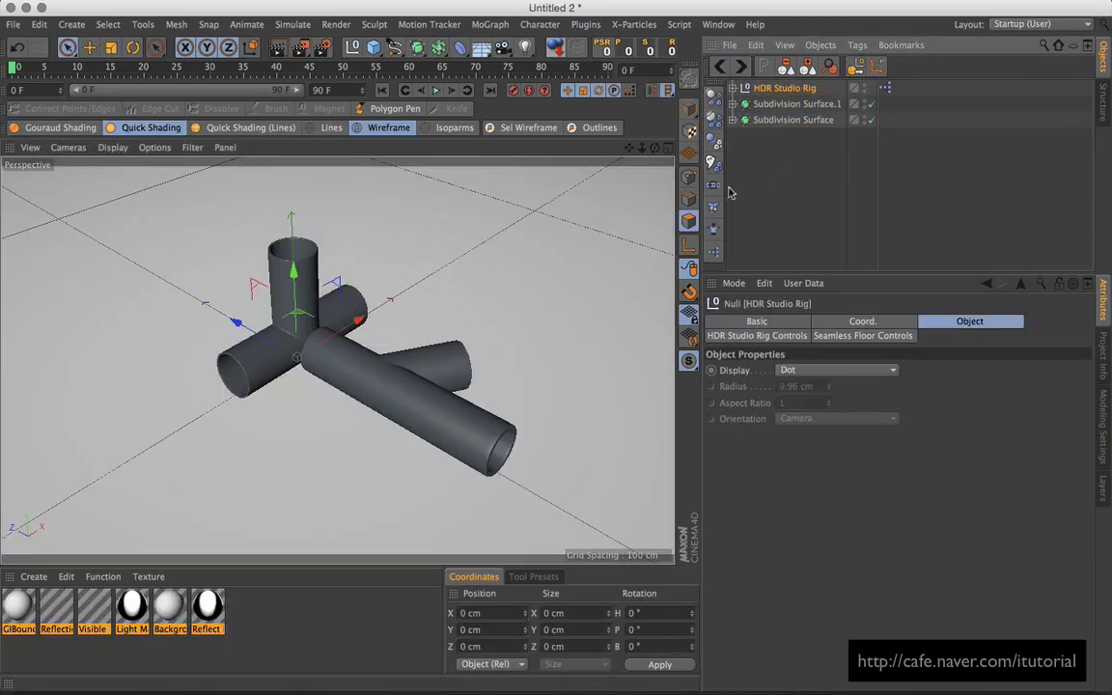
{"action": "left_click_drag", "start_coordinate": [444, 317], "coordinate": [469, 303], "text": "alt"}
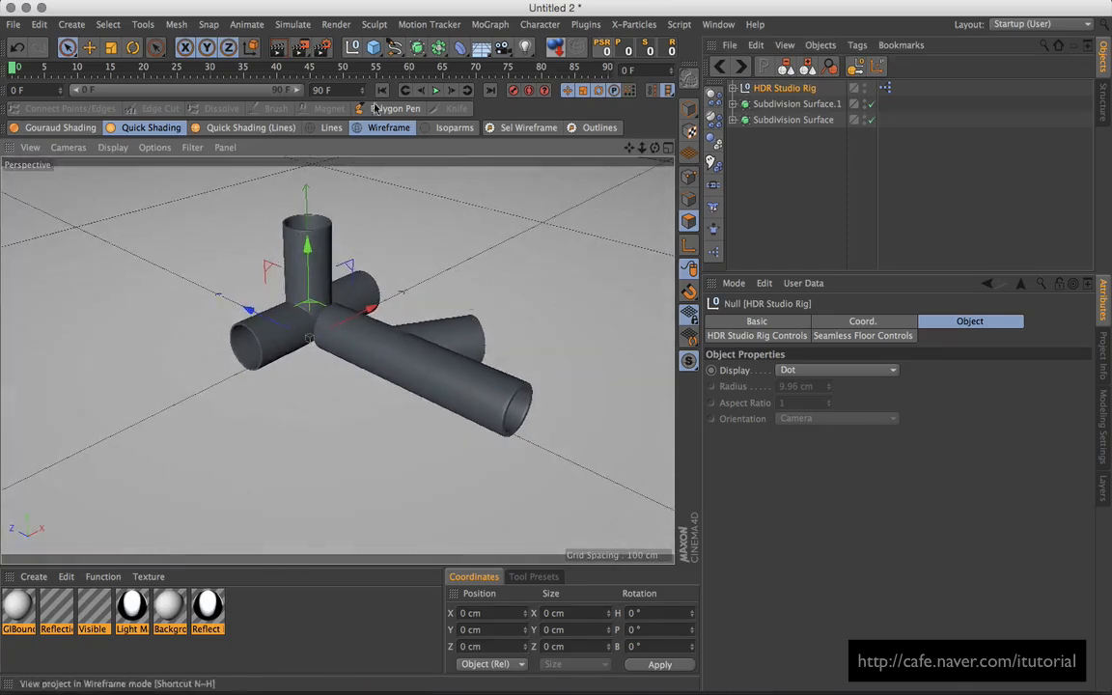
Step: Add Ambient Occlusion and Global Illumination effects in Render Settings
{"action": "left_click", "coordinate": [299, 48]}
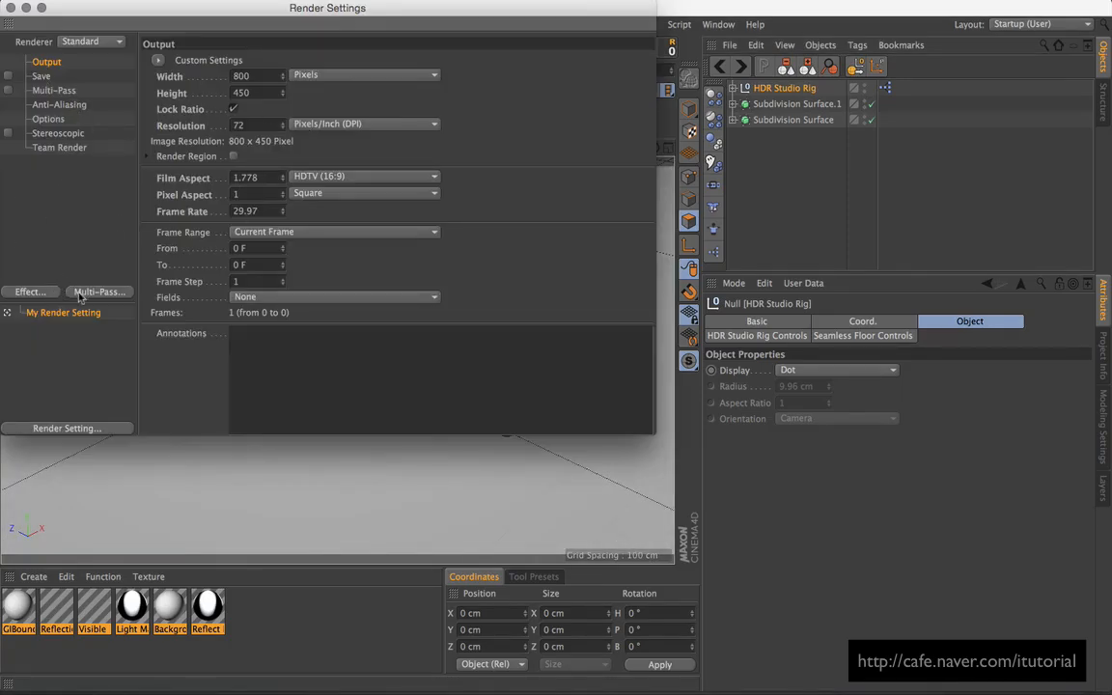
{"action": "left_click", "coordinate": [46, 292]}
{"action": "left_click", "coordinate": [145, 261]}
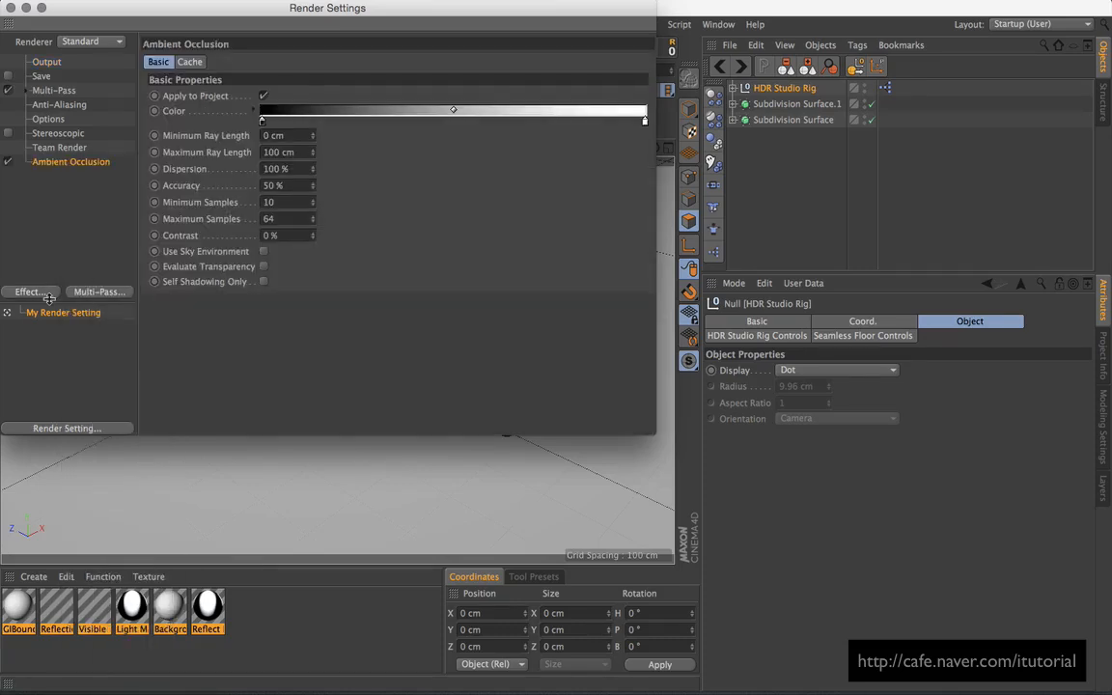
{"action": "left_click", "coordinate": [42, 292]}
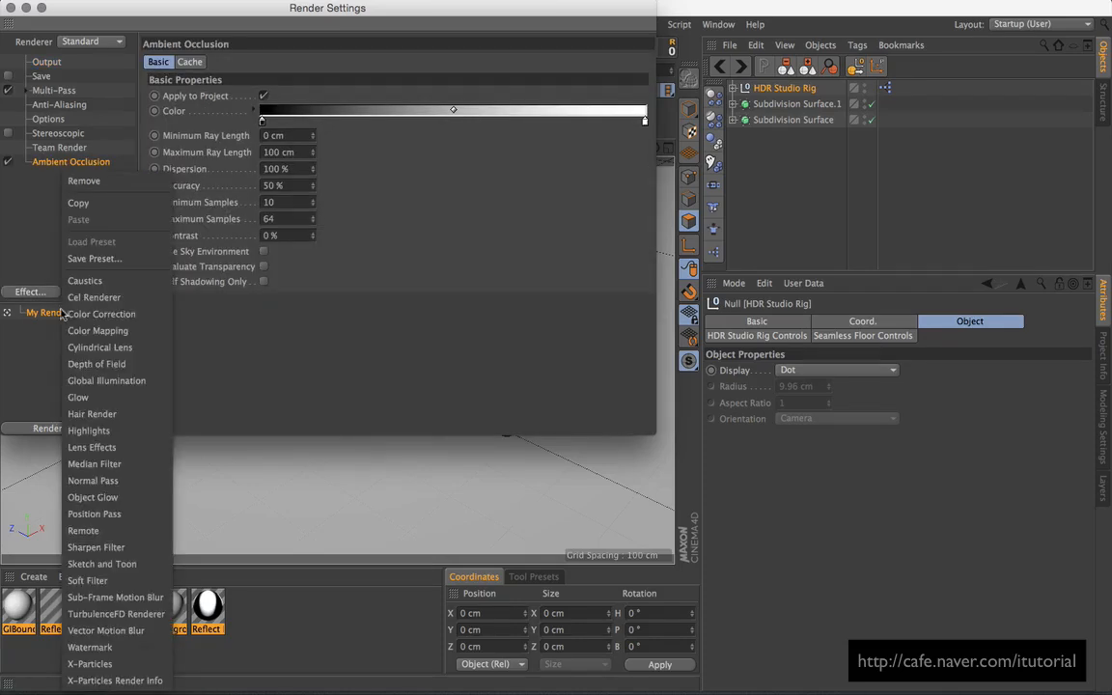
{"action": "left_click", "coordinate": [123, 382]}
Step: Switch the renderer to Physical with Automatic sampling quality
{"action": "left_click", "coordinate": [108, 44]}
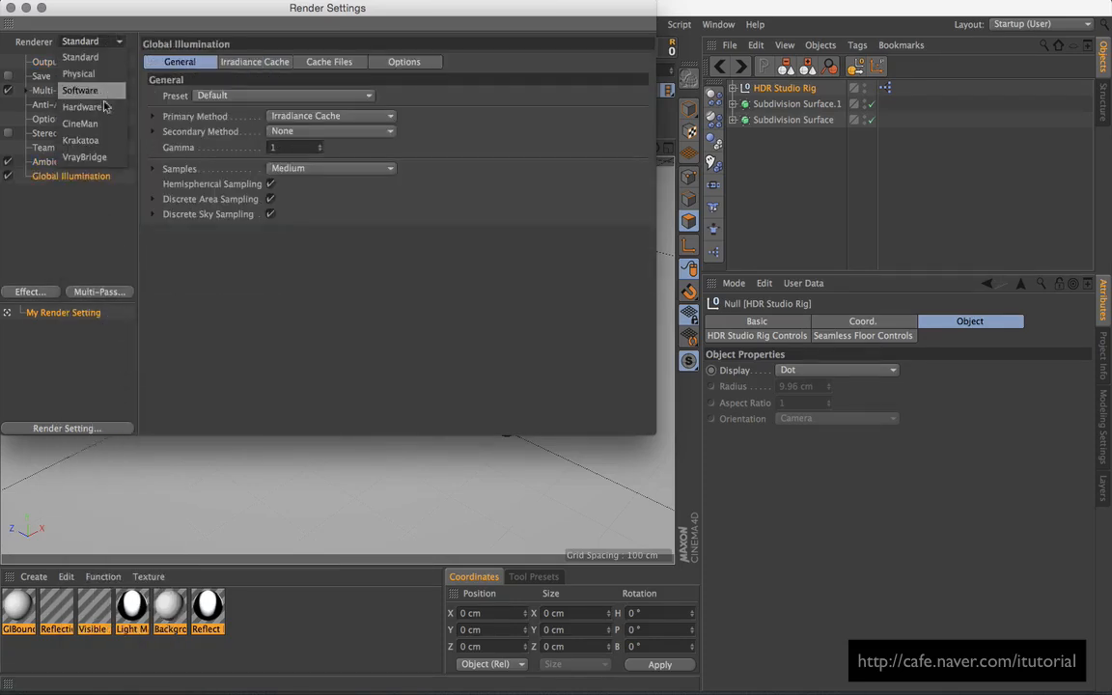
{"action": "left_click", "coordinate": [82, 74]}
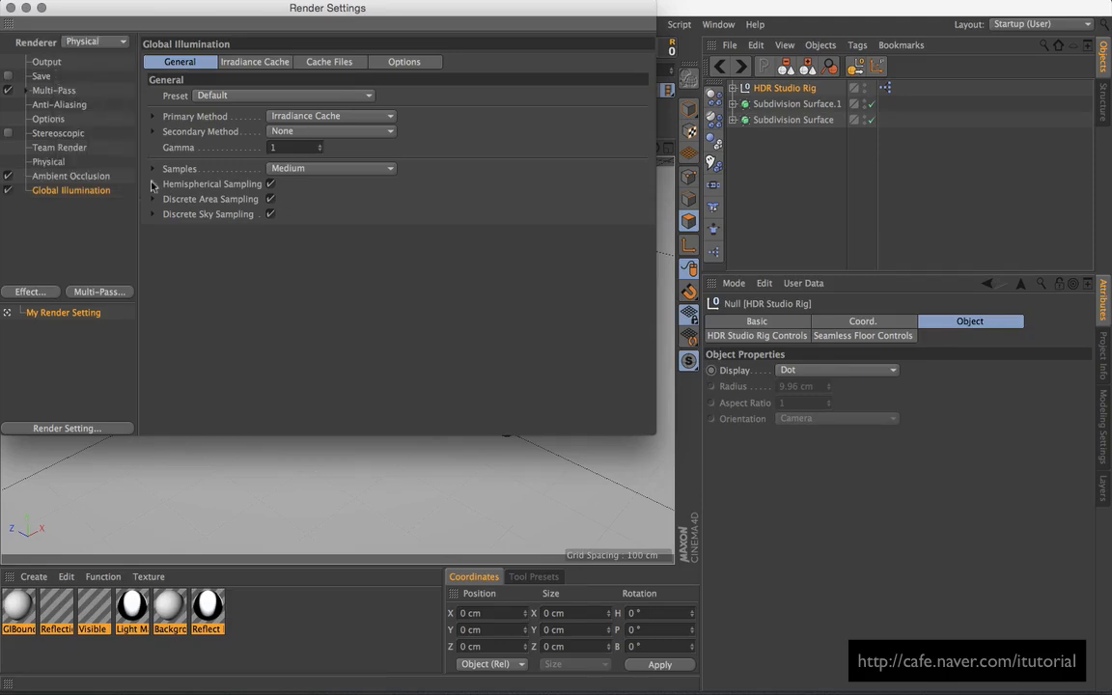
{"action": "left_click", "coordinate": [48, 162]}
{"action": "left_click", "coordinate": [425, 202]}
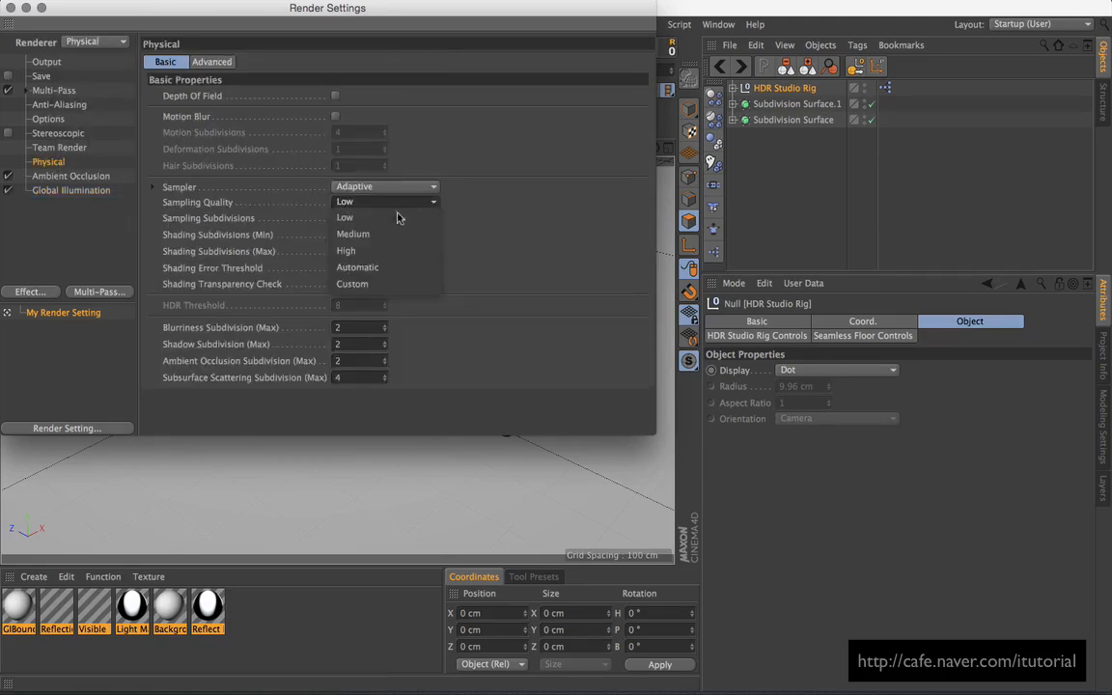
{"action": "left_click", "coordinate": [349, 265]}
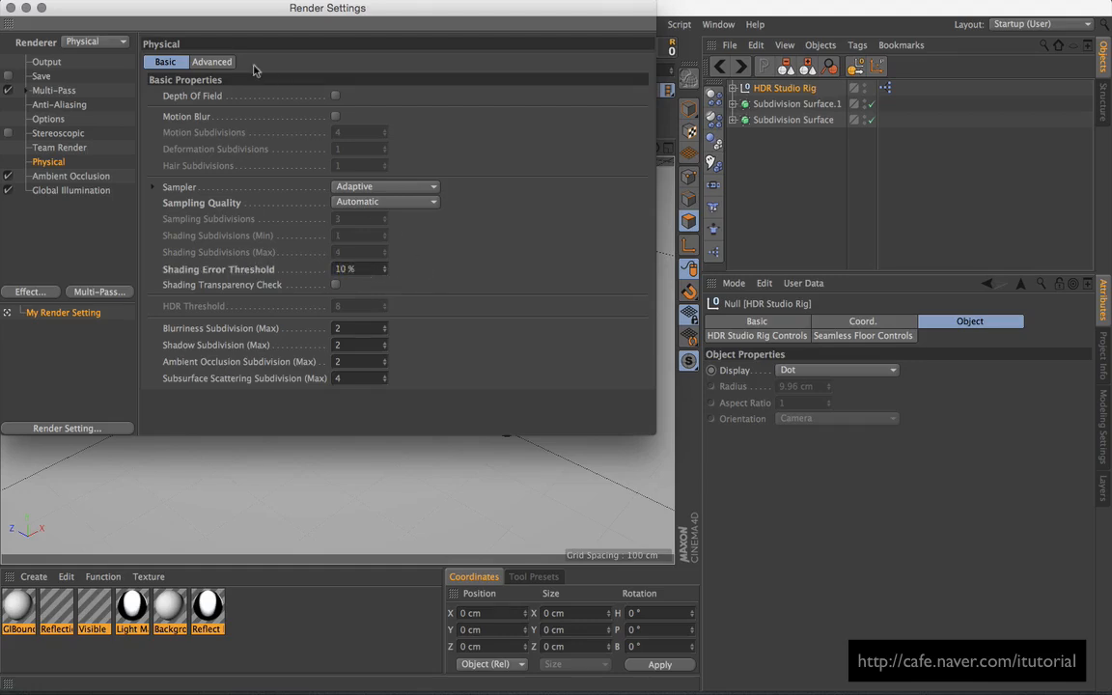
Step: Set Global Illumination to the Interior - Preview preset, close settings, and render the viewport
{"action": "left_click", "coordinate": [67, 191]}
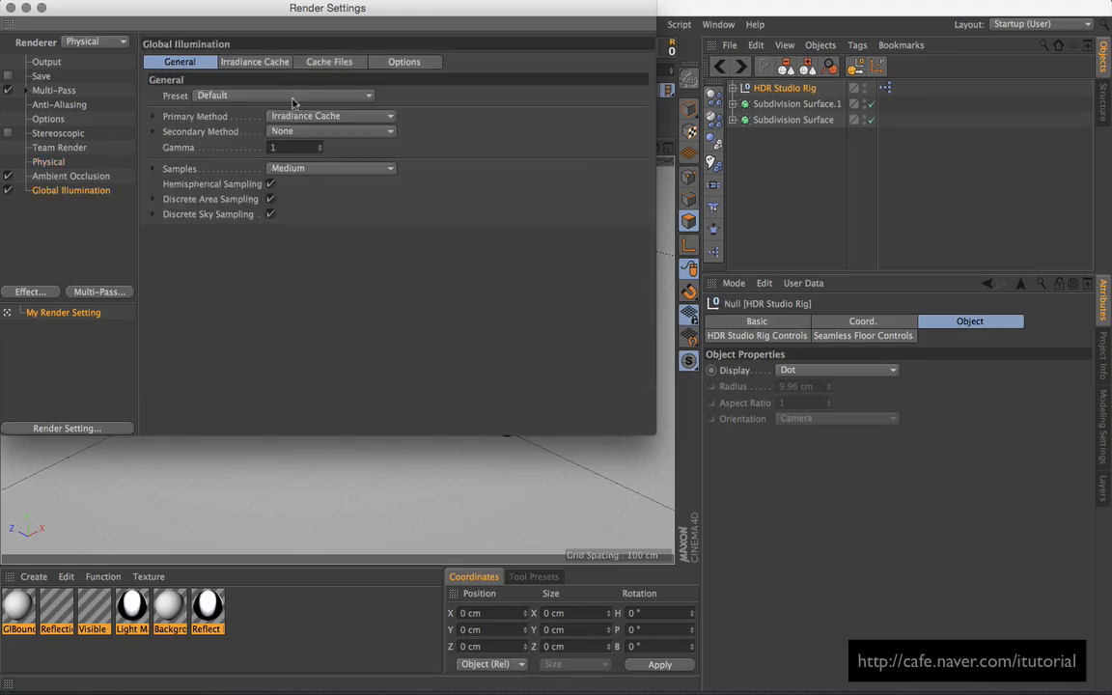
{"action": "left_click", "coordinate": [280, 96]}
{"action": "left_click", "coordinate": [256, 150]}
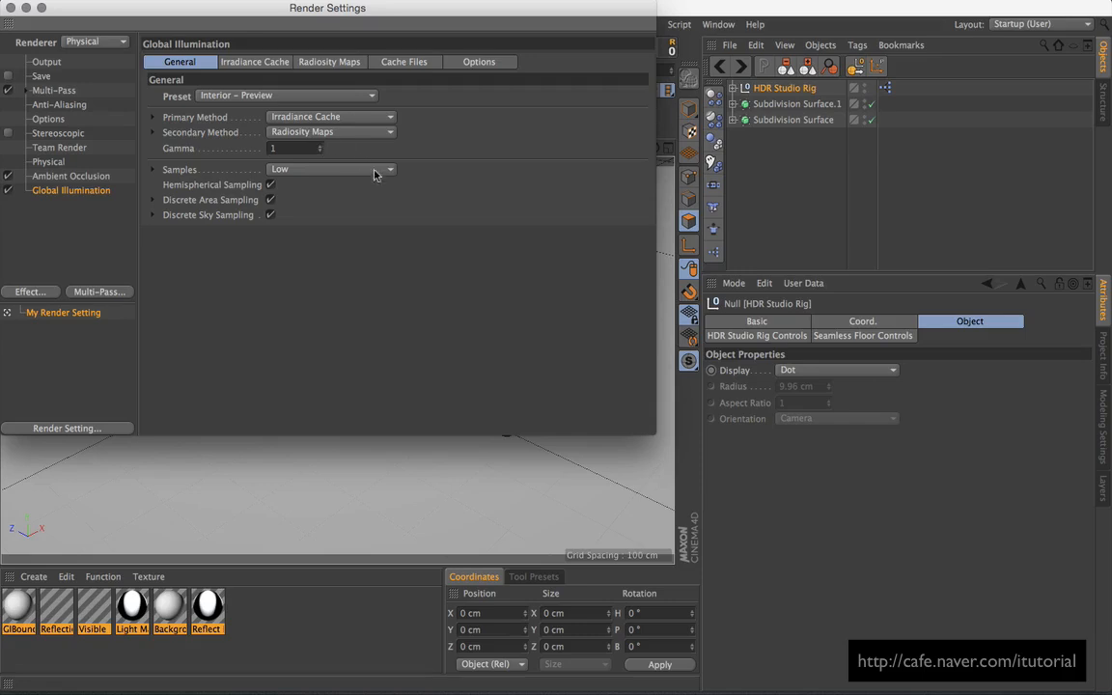
{"action": "left_click_drag", "start_coordinate": [153, 16], "coordinate": [227, 38]}
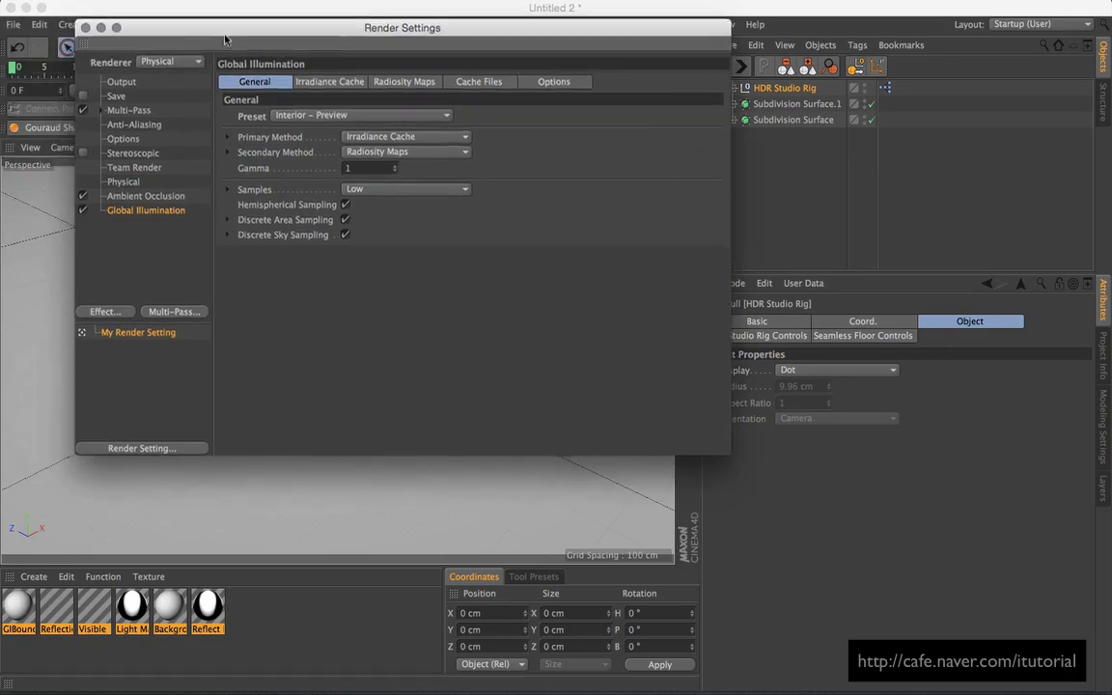
{"action": "left_click", "coordinate": [84, 30]}
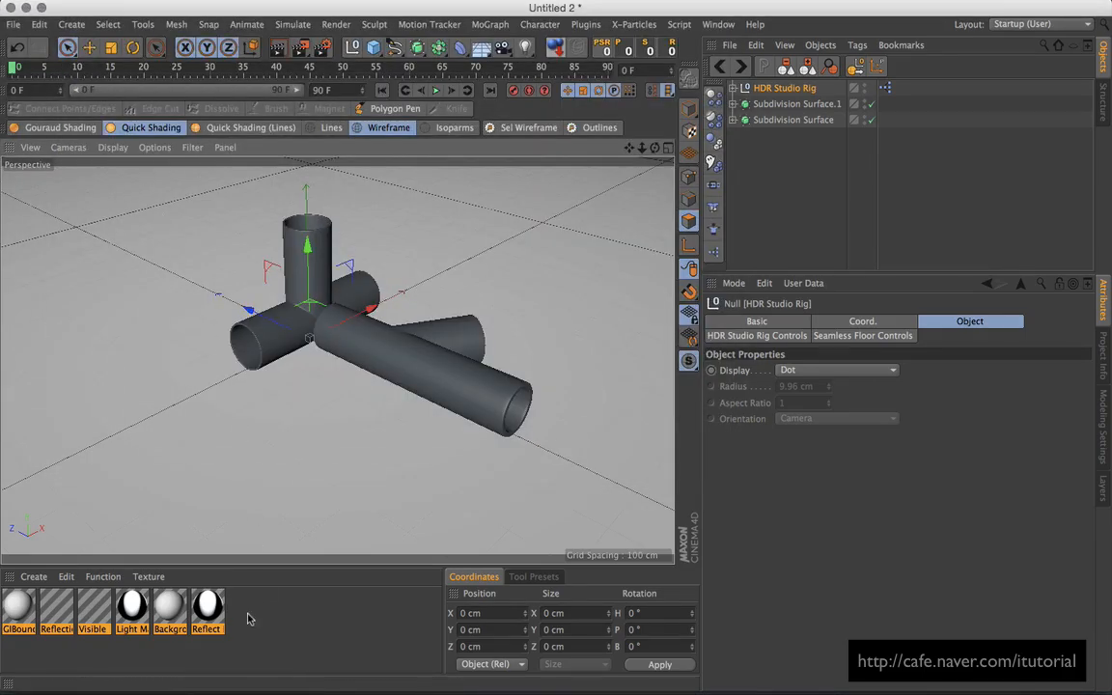
{"action": "left_click", "coordinate": [278, 49]}
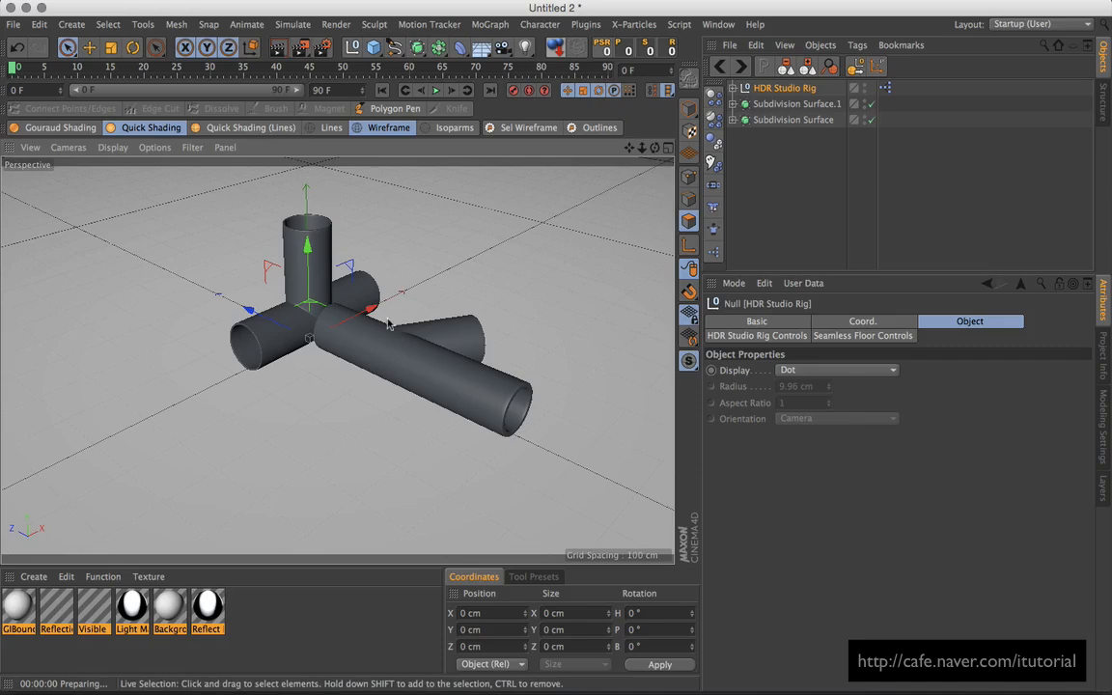
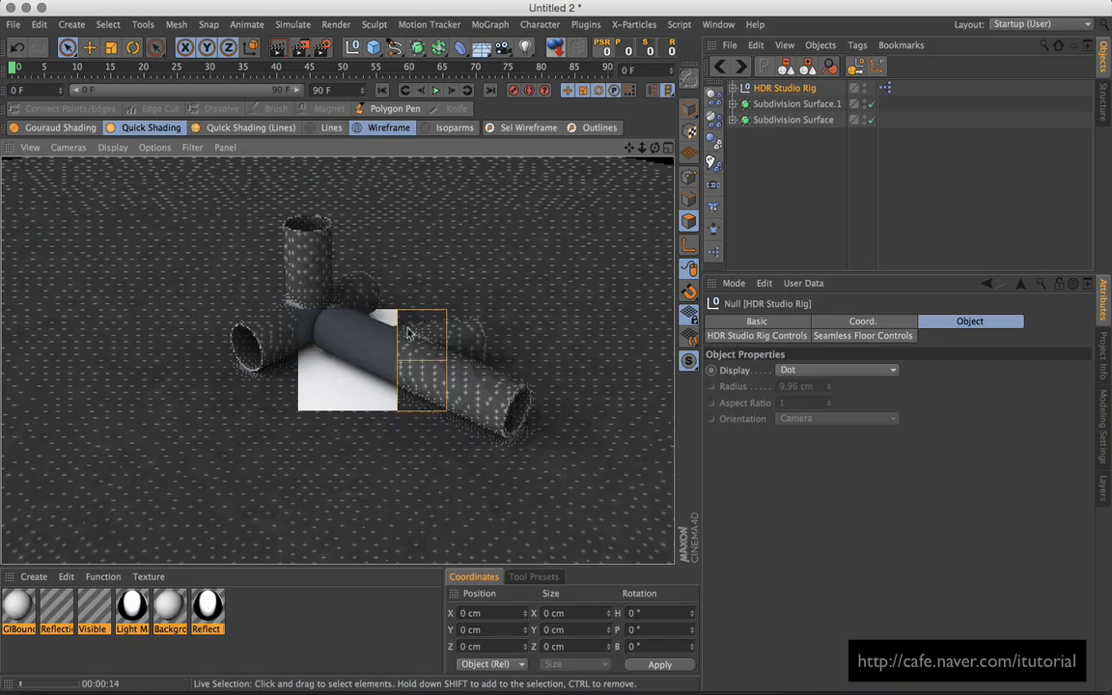
Step: Stop the viewport render preview and create a new material in the Material Manager
{"action": "left_click", "coordinate": [250, 626]}
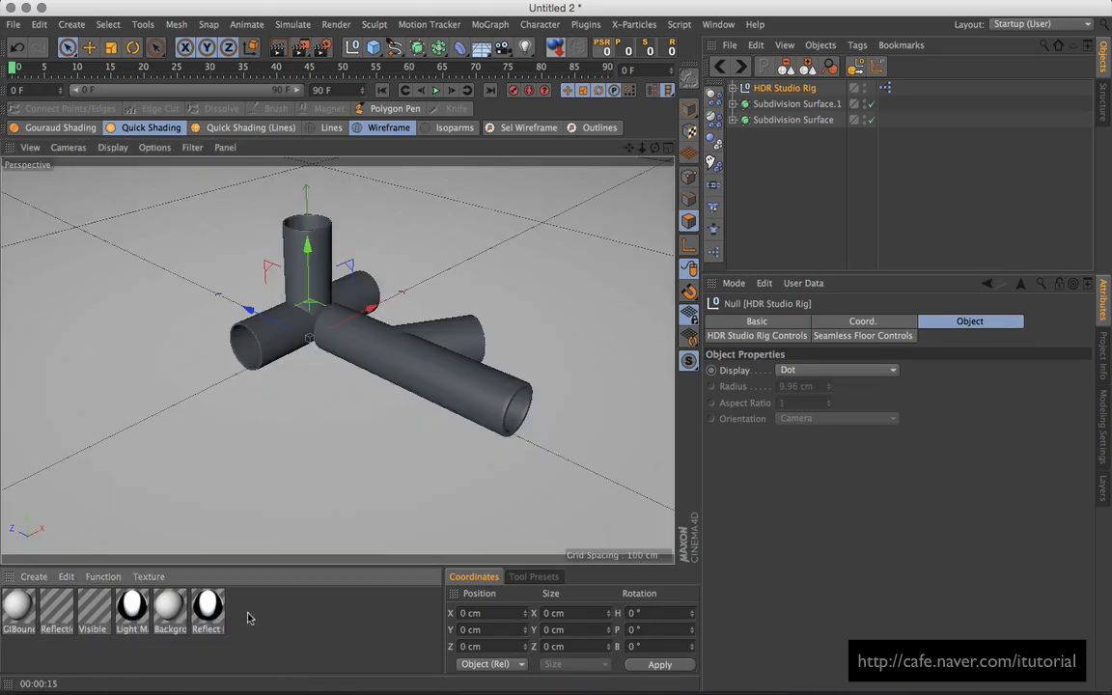
{"action": "double_click", "coordinate": [250, 618]}
Step: Open the new material Mat in the editor and set its colour to RGB 70, 70, 77
{"action": "double_click", "coordinate": [17, 606]}
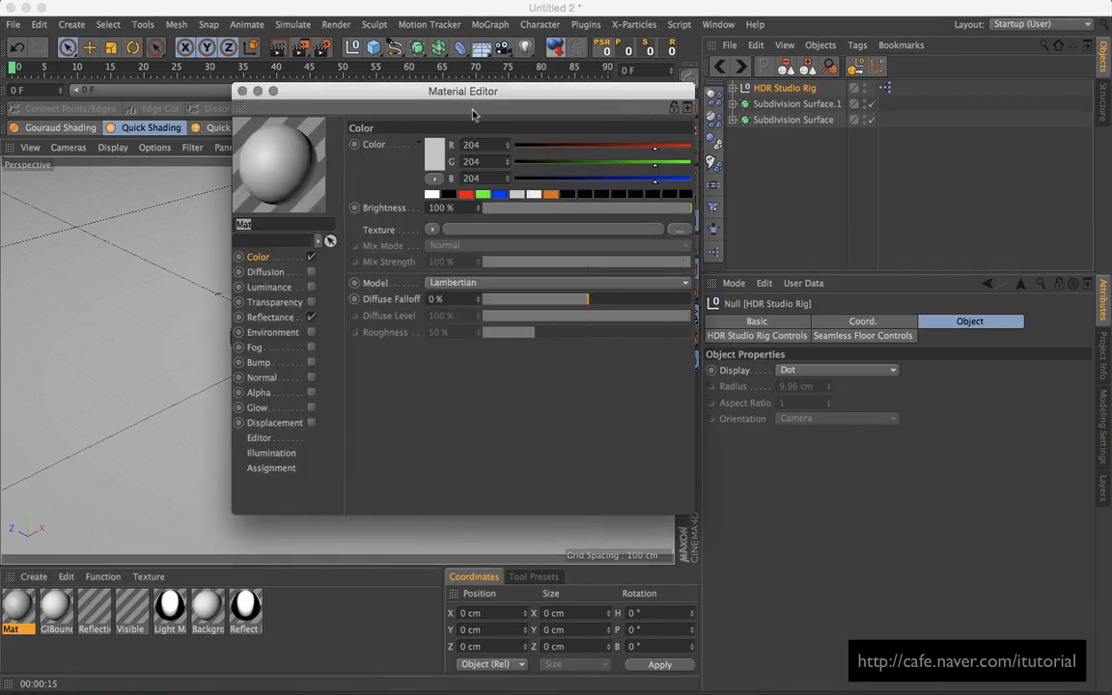
{"action": "left_click_drag", "start_coordinate": [493, 94], "coordinate": [740, 138]}
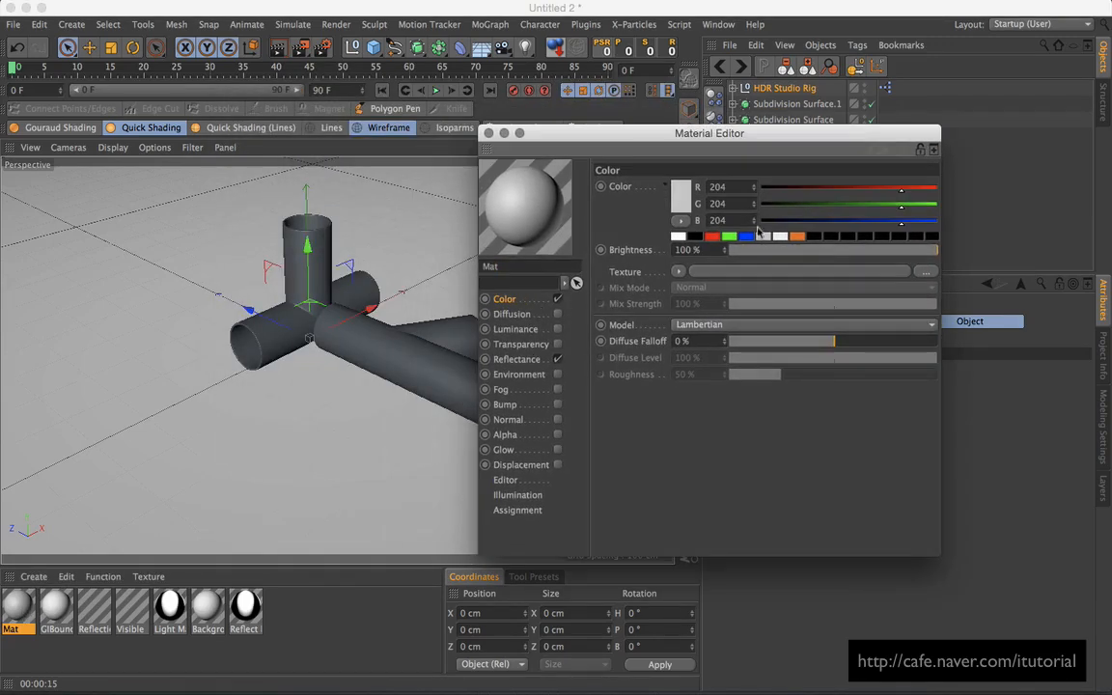
{"action": "left_click", "coordinate": [681, 197]}
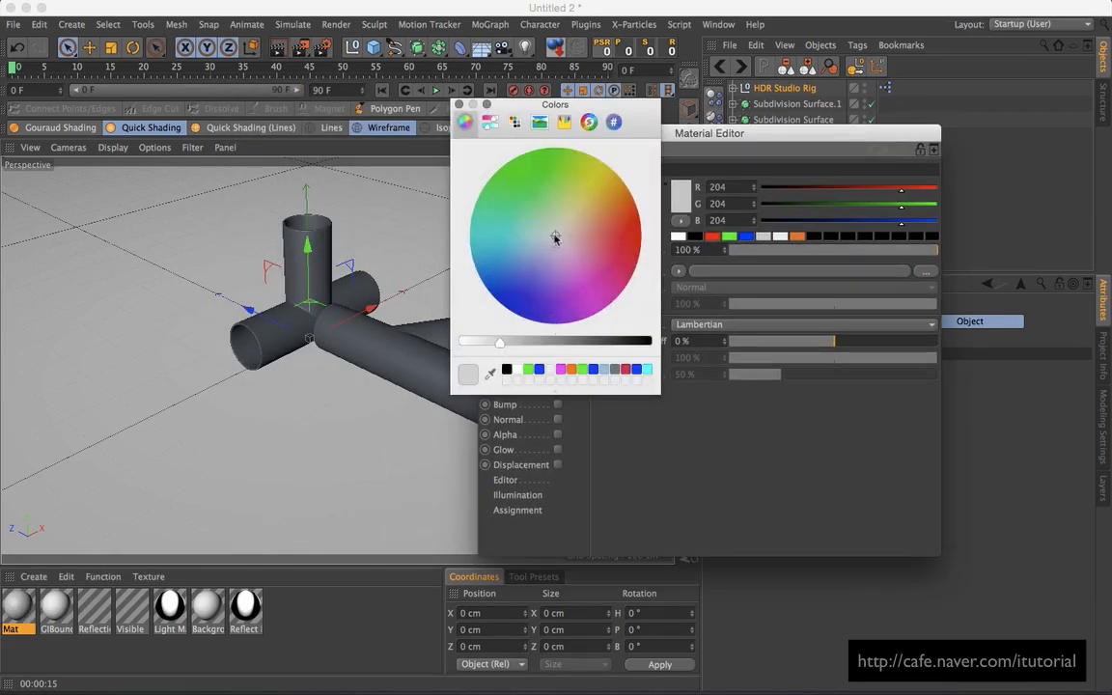
{"action": "left_click_drag", "start_coordinate": [578, 345], "coordinate": [624, 346]}
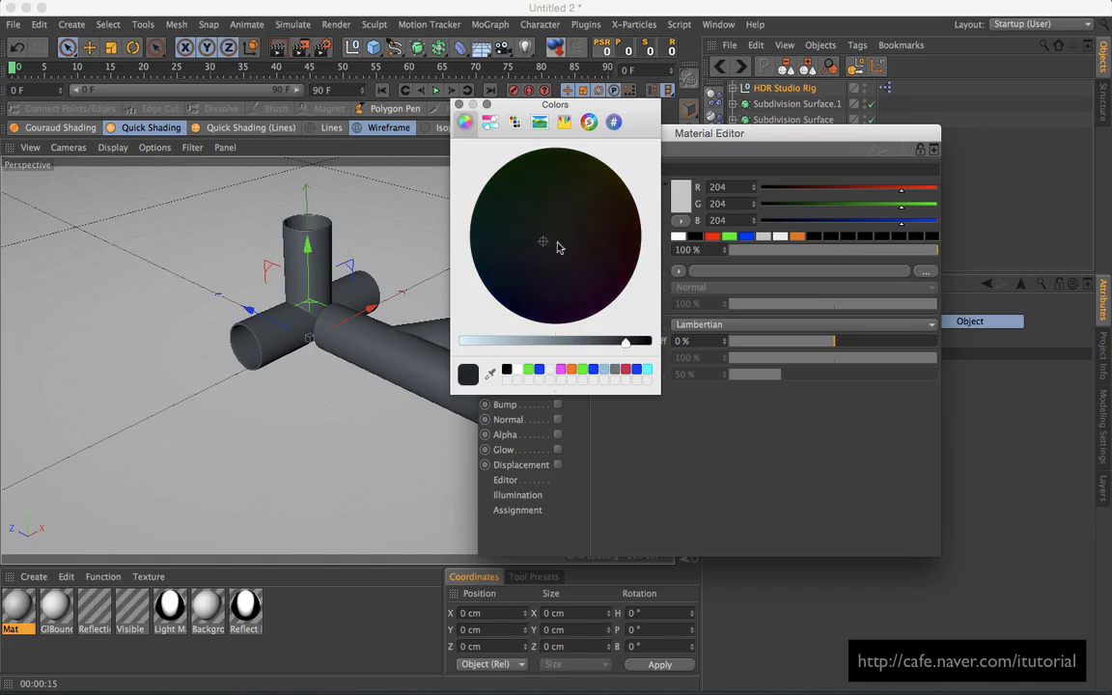
{"action": "left_click_drag", "start_coordinate": [623, 342], "coordinate": [592, 342]}
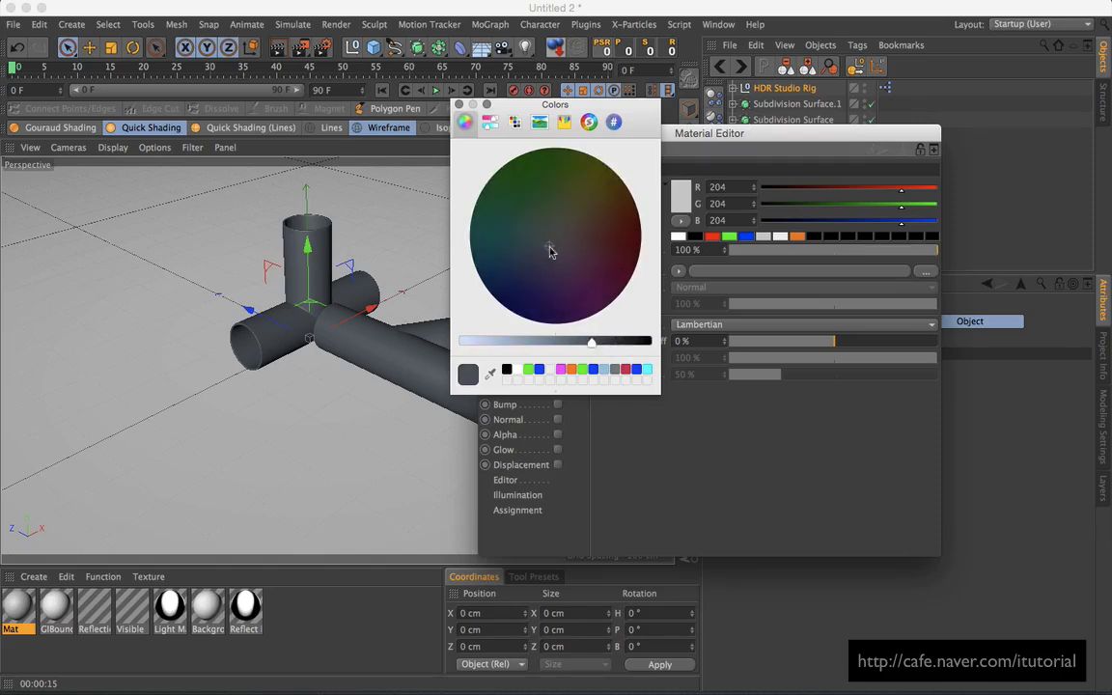
{"action": "left_click", "coordinate": [603, 343]}
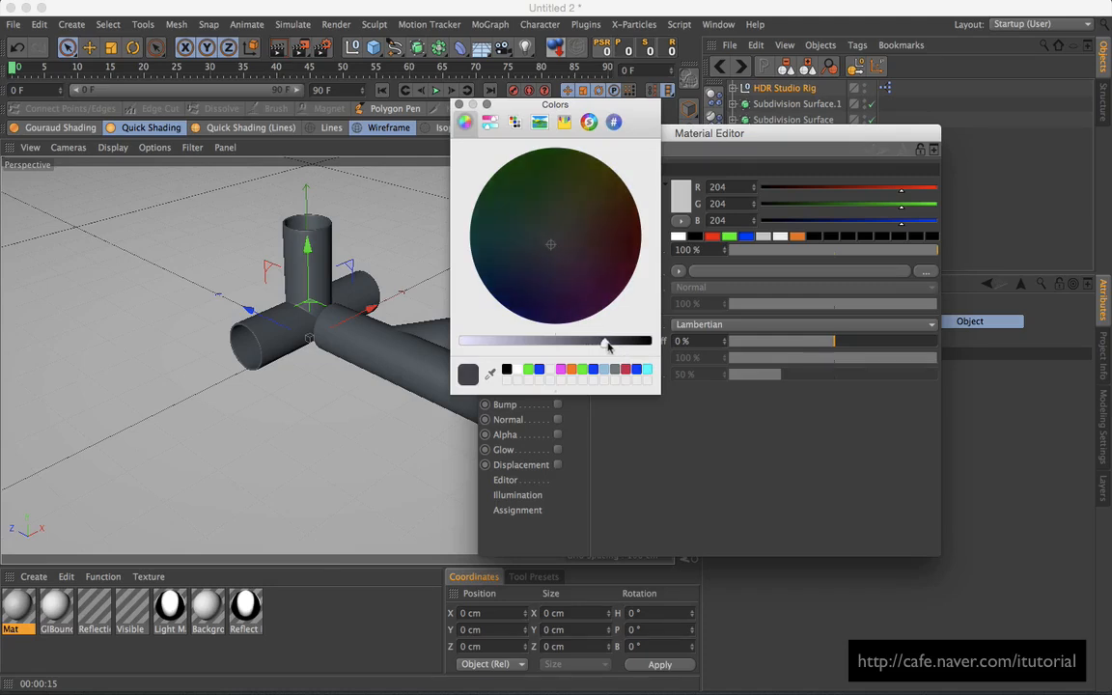
{"action": "left_click", "coordinate": [459, 104]}
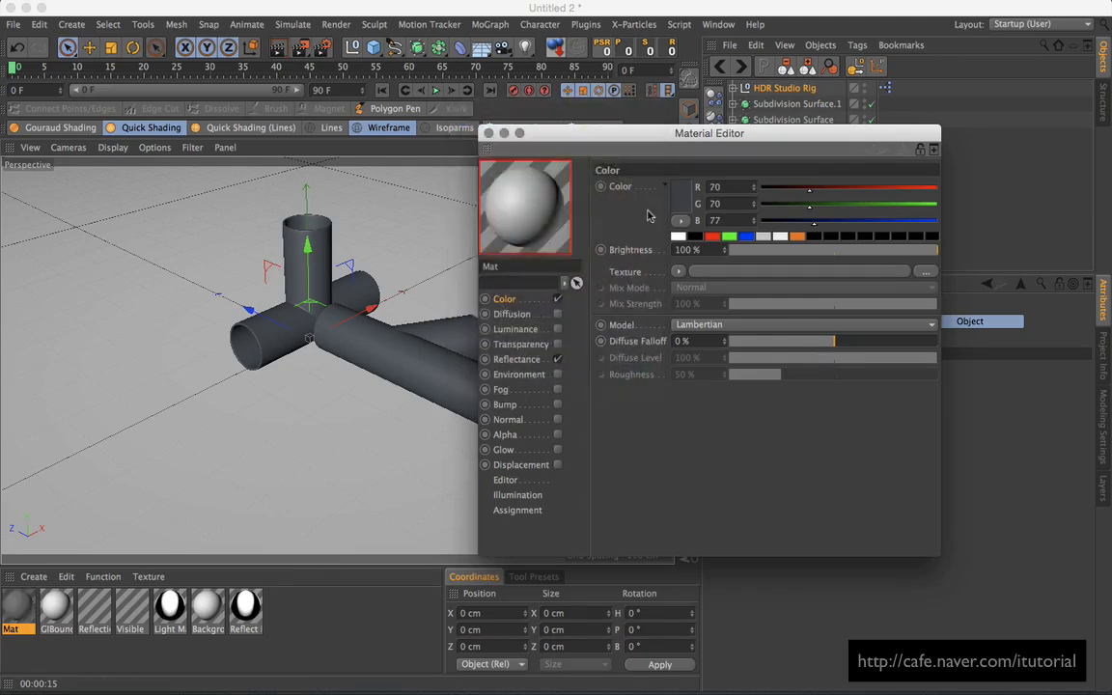
{"action": "left_click_drag", "start_coordinate": [674, 141], "coordinate": [697, 134]}
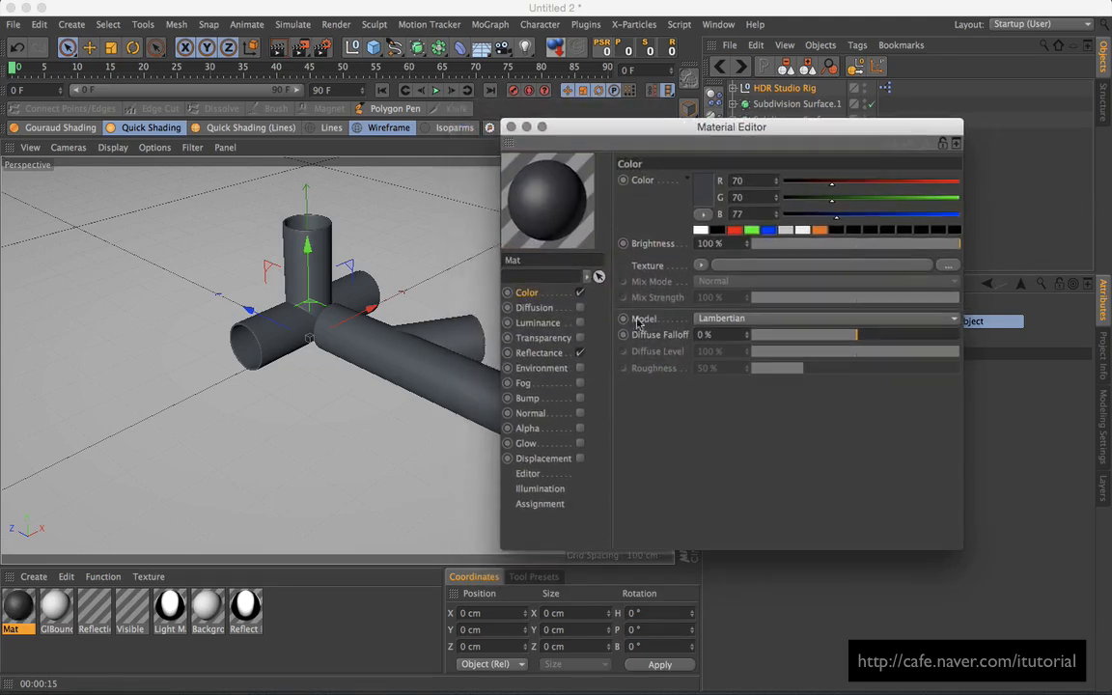
Step: Replace the Default Specular reflectance layer with a Beckmann layer
{"action": "left_click", "coordinate": [540, 353]}
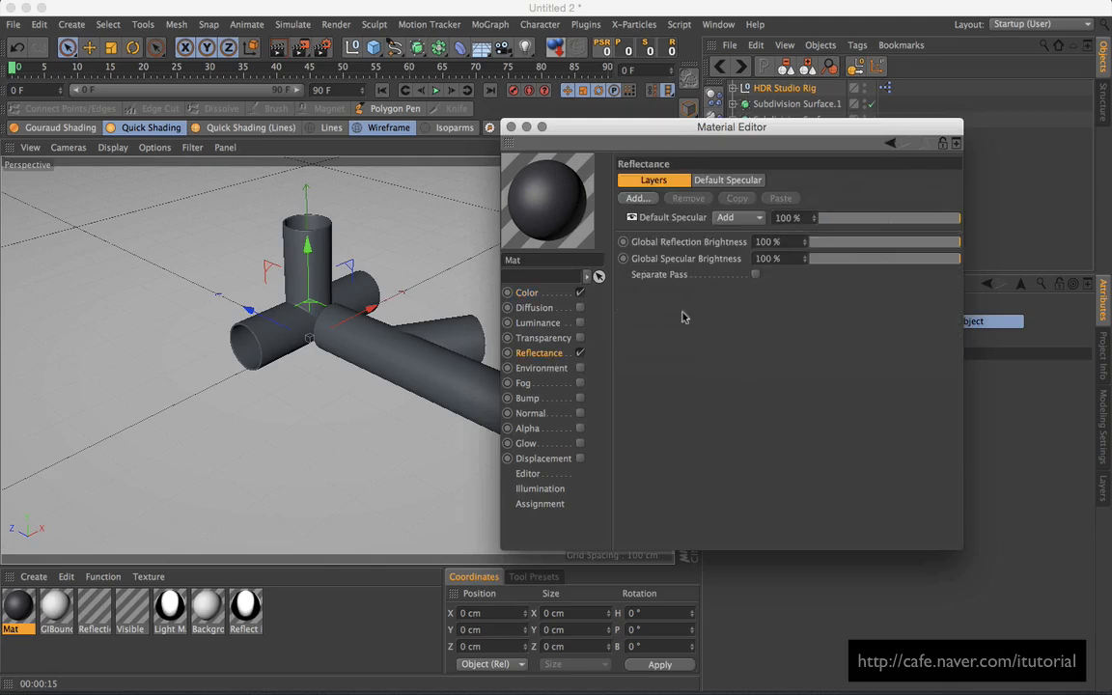
{"action": "left_click", "coordinate": [680, 218]}
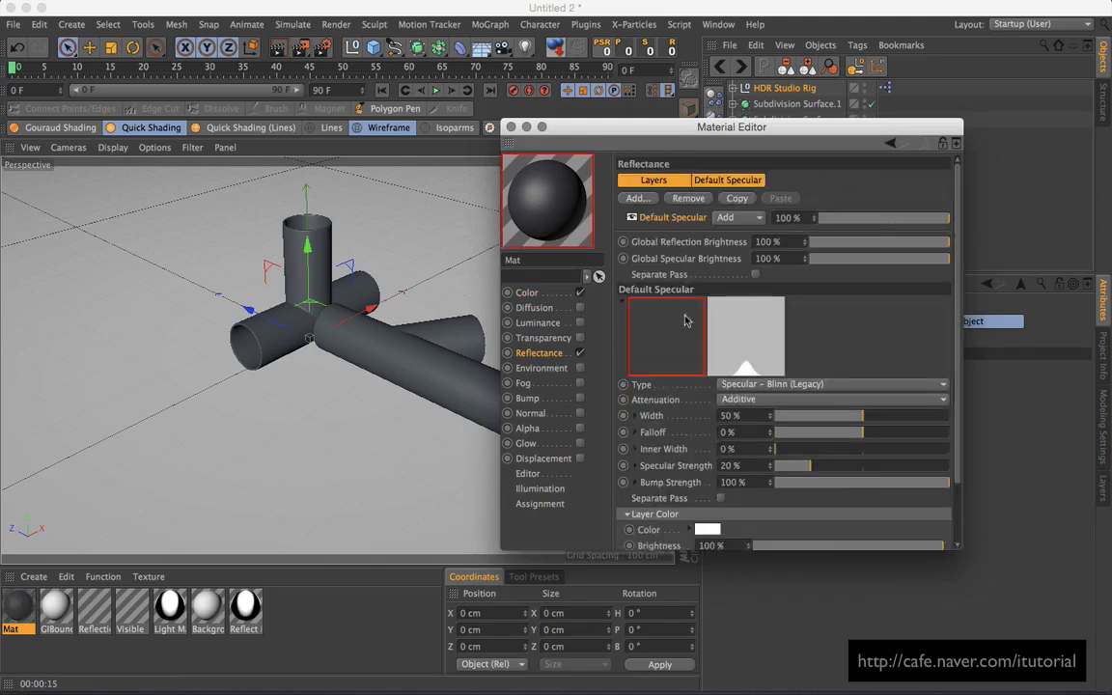
{"action": "left_click", "coordinate": [688, 198]}
{"action": "left_click", "coordinate": [637, 198]}
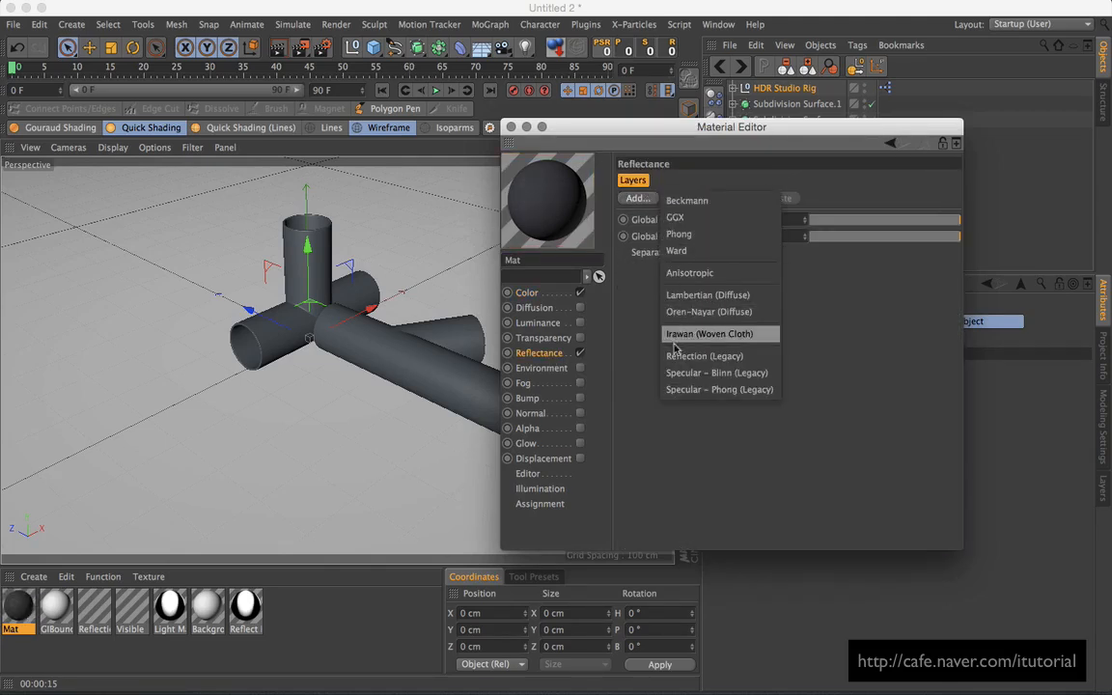
{"action": "left_click", "coordinate": [688, 200]}
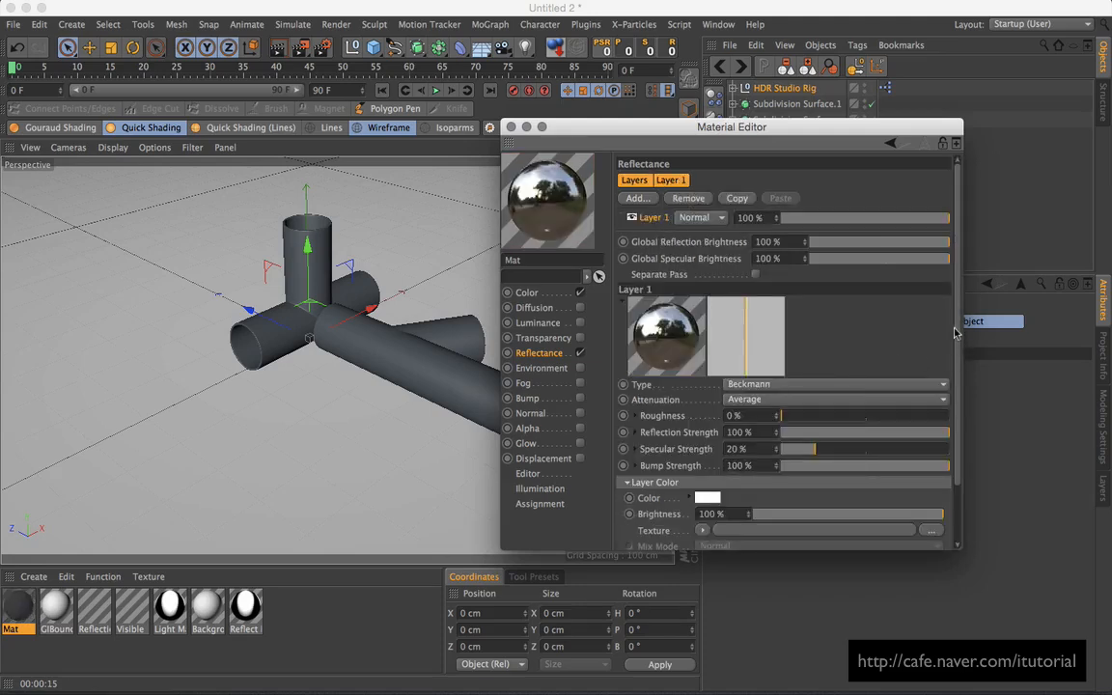
Step: Set the Beckmann layer's attenuation to Additive and specular strength to 0%
{"action": "left_click_drag", "start_coordinate": [955, 333], "coordinate": [950, 365]}
{"action": "left_click", "coordinate": [861, 349]}
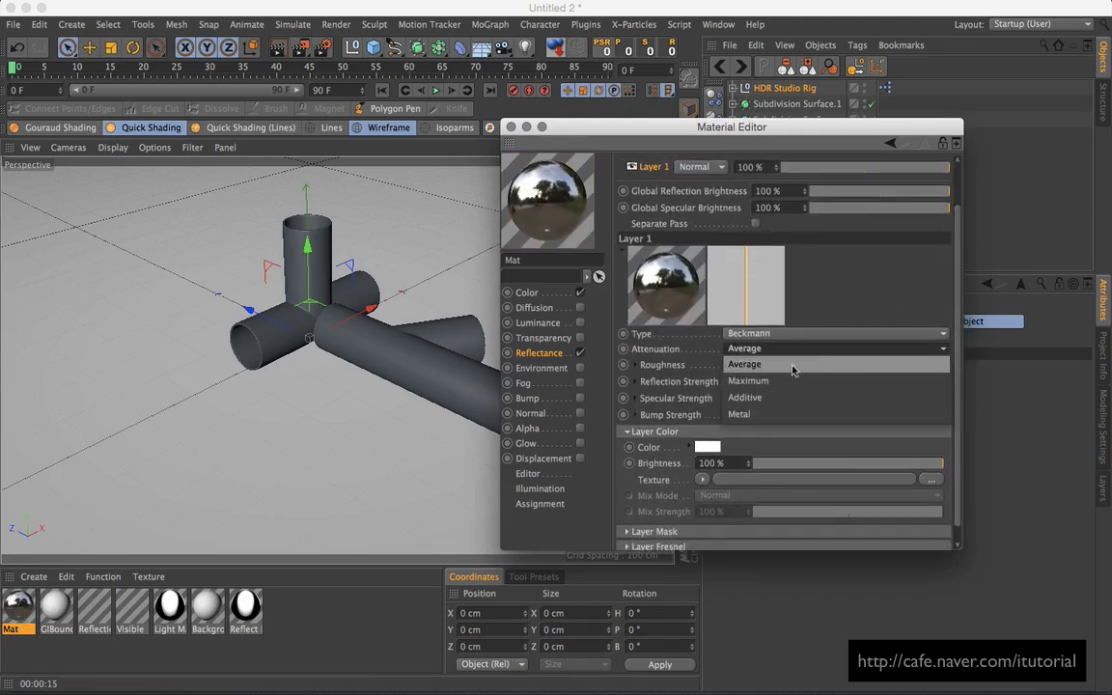
{"action": "left_click", "coordinate": [784, 397]}
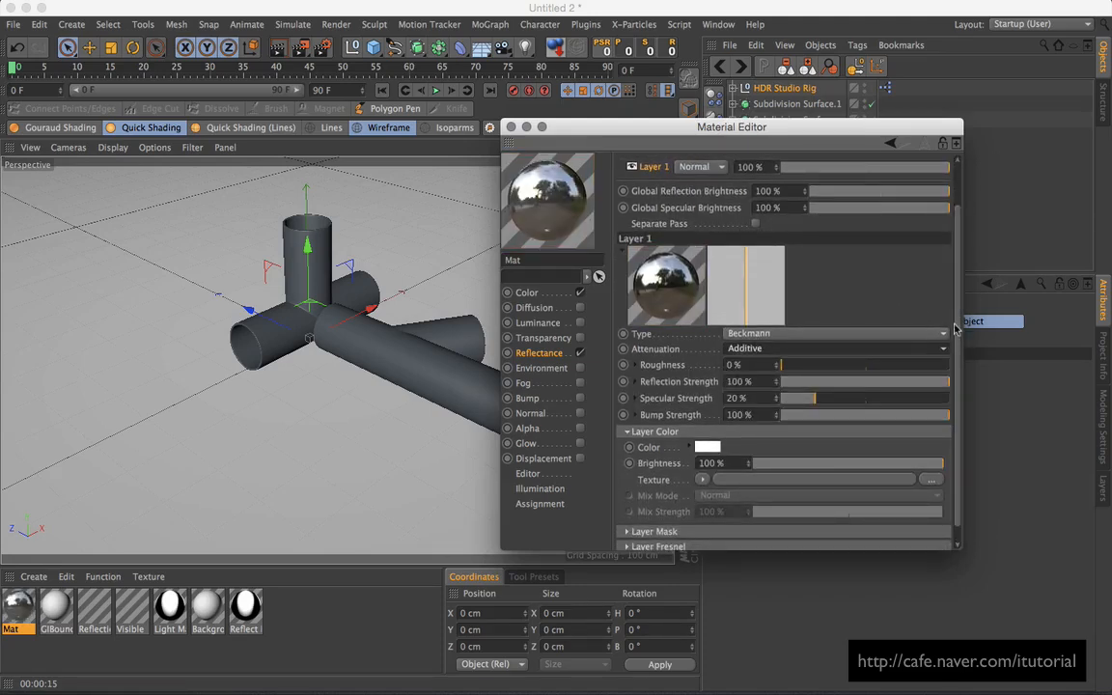
{"action": "left_click_drag", "start_coordinate": [955, 329], "coordinate": [952, 348]}
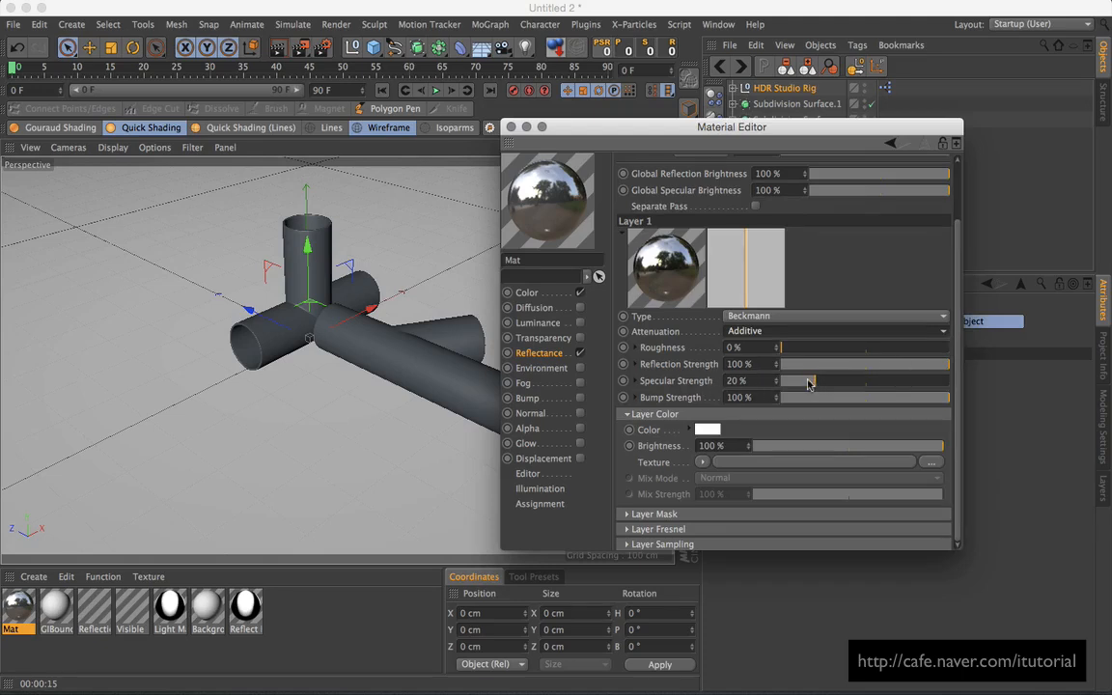
{"action": "left_click_drag", "start_coordinate": [809, 383], "coordinate": [779, 383]}
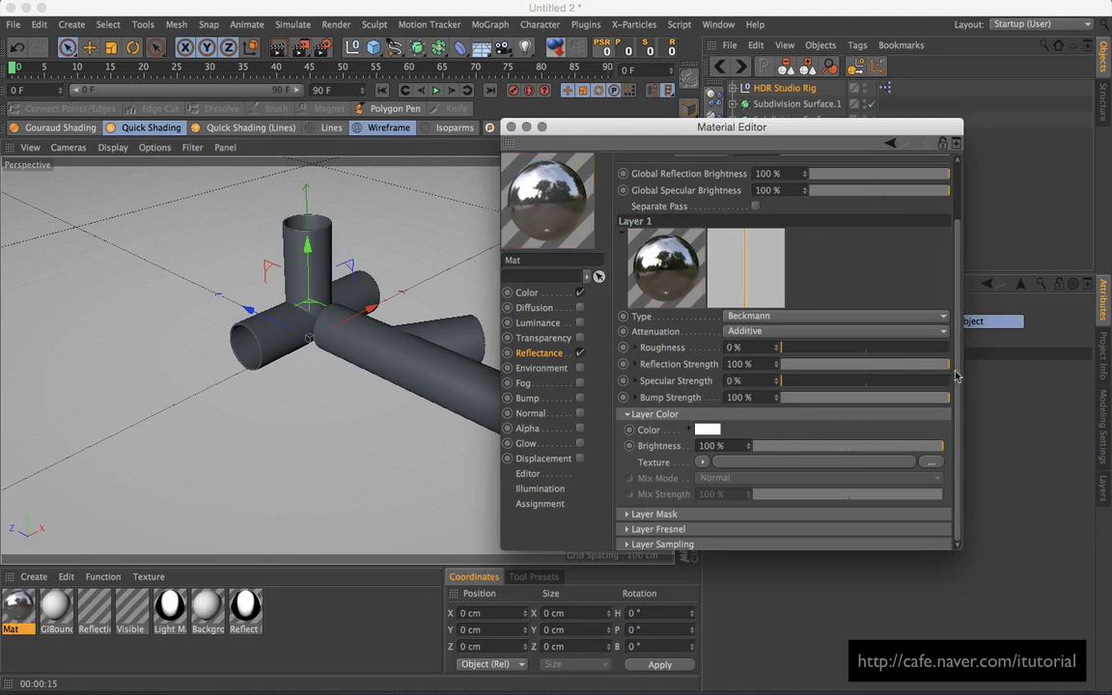
Step: Load a Fresnel texture into the layer colour at 99% brightness and 100% mix strength
{"action": "left_click", "coordinate": [703, 463]}
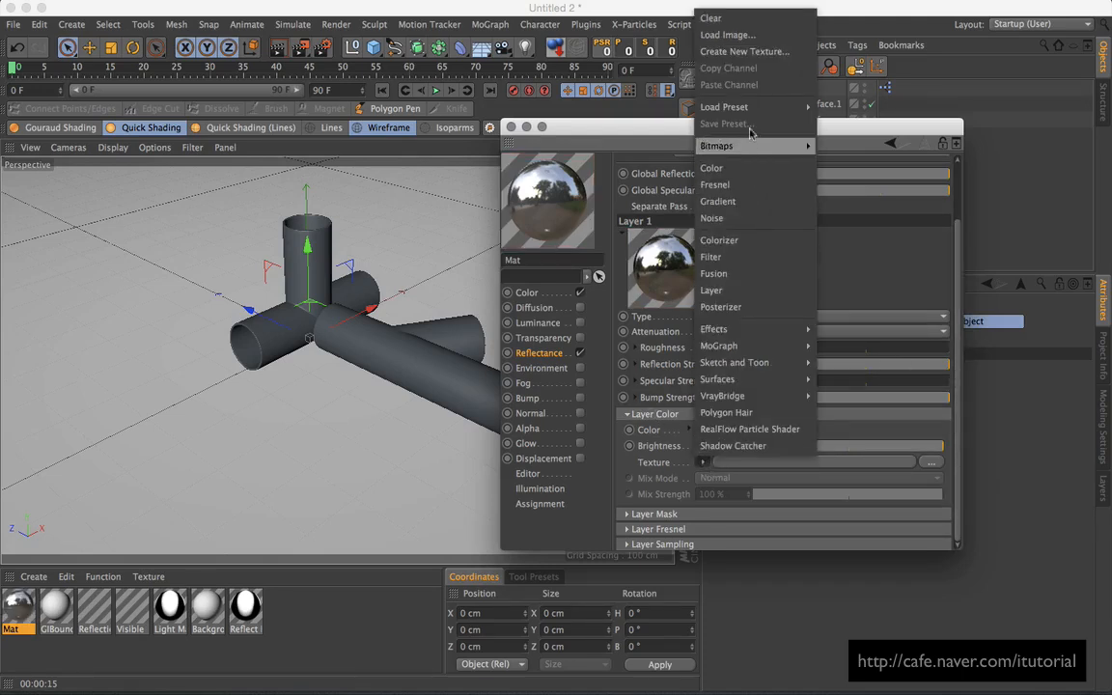
{"action": "left_click", "coordinate": [724, 178]}
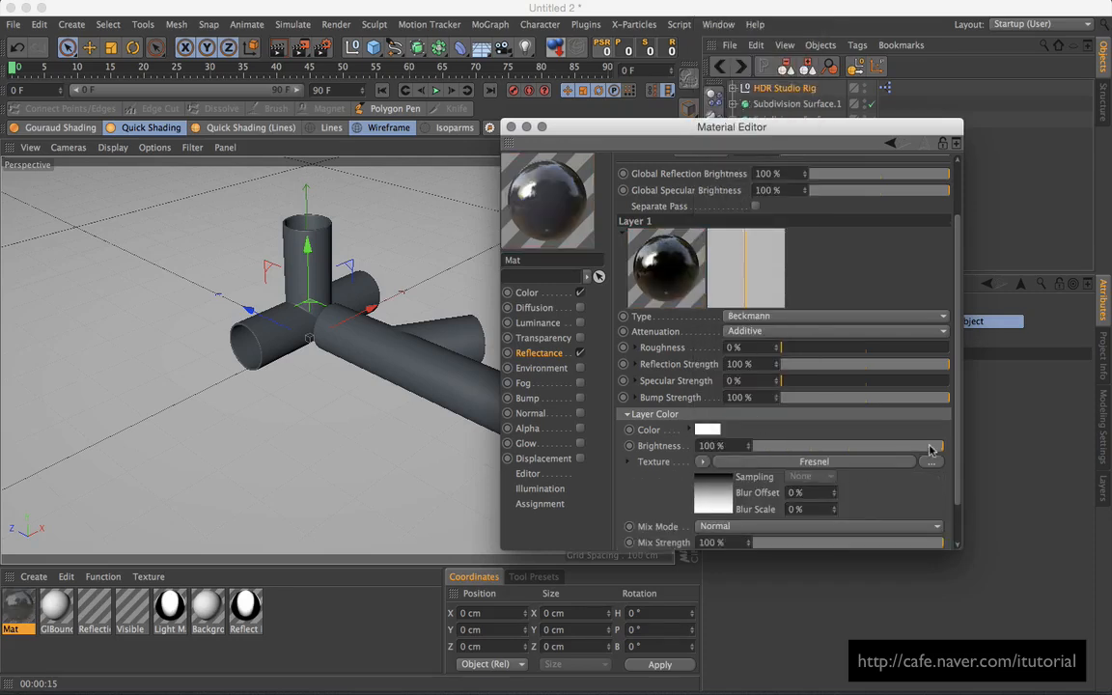
{"action": "left_click_drag", "start_coordinate": [938, 446], "coordinate": [902, 451]}
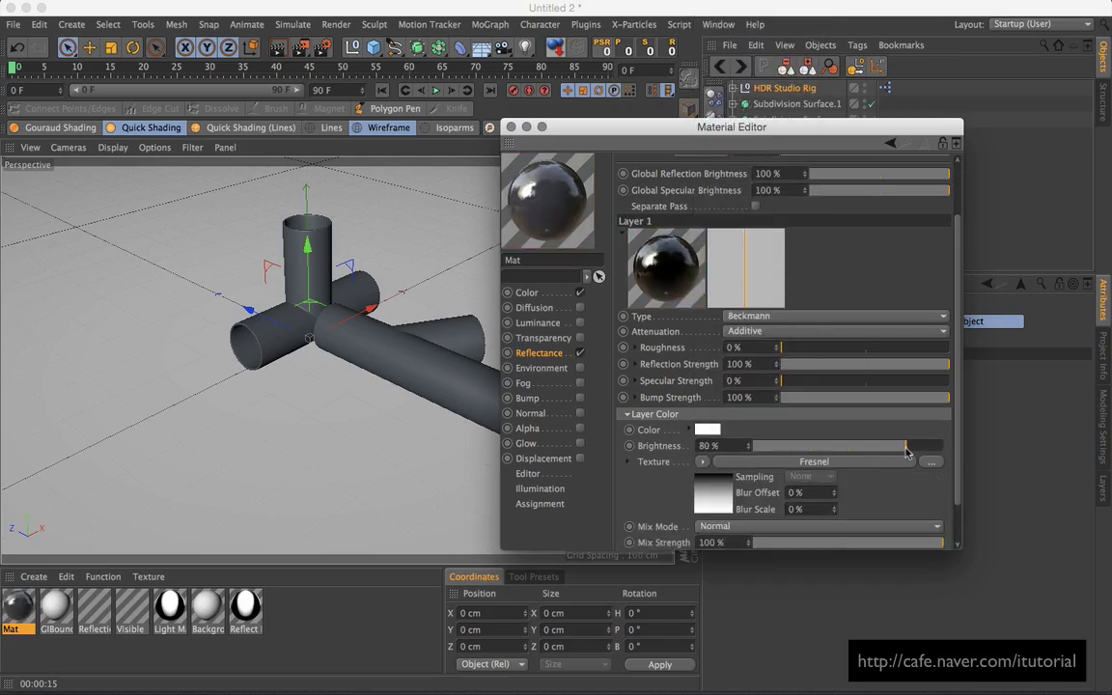
{"action": "left_click", "coordinate": [905, 543]}
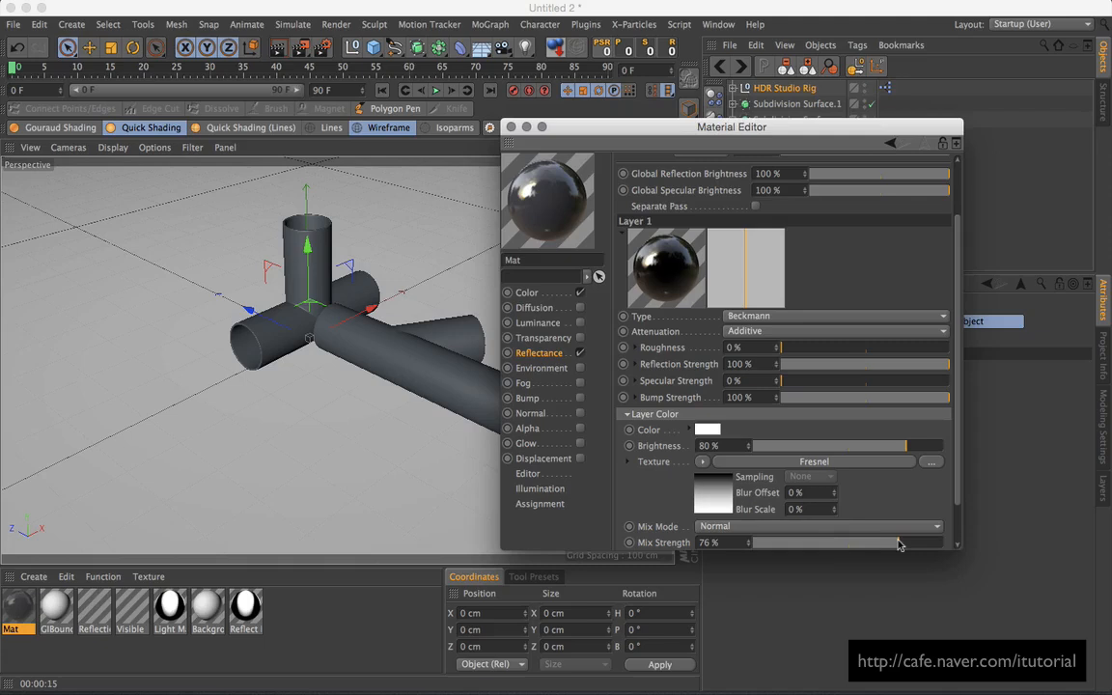
{"action": "left_click_drag", "start_coordinate": [720, 128], "coordinate": [722, 109]}
{"action": "left_click_drag", "start_coordinate": [917, 421], "coordinate": [963, 426]}
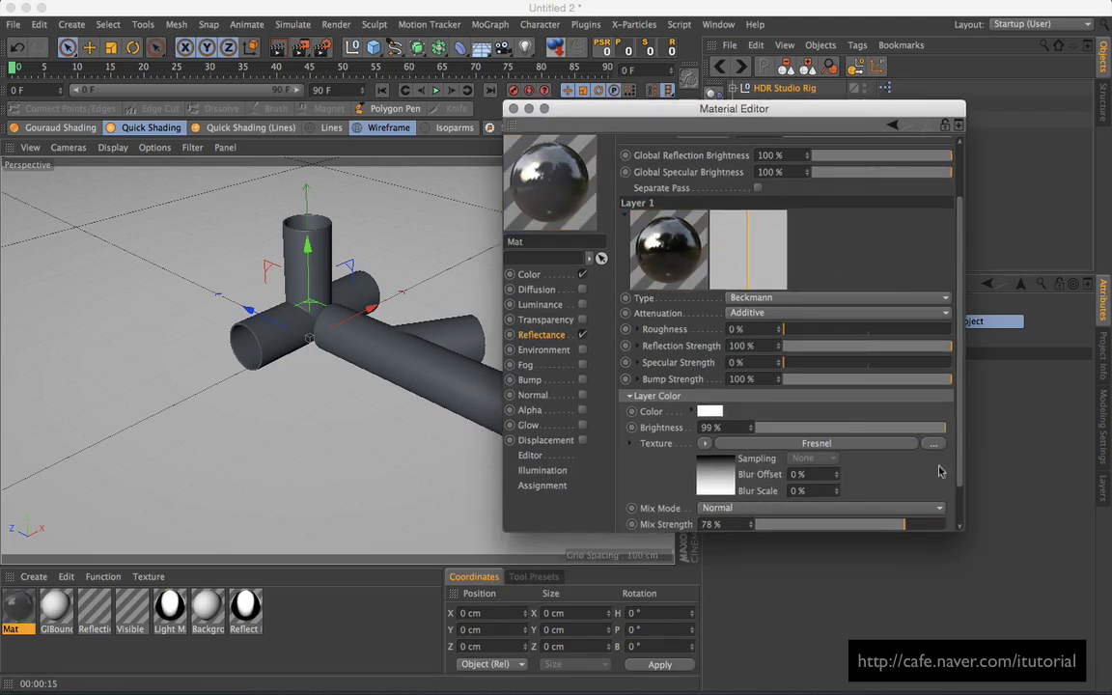
{"action": "left_click_drag", "start_coordinate": [907, 524], "coordinate": [948, 524]}
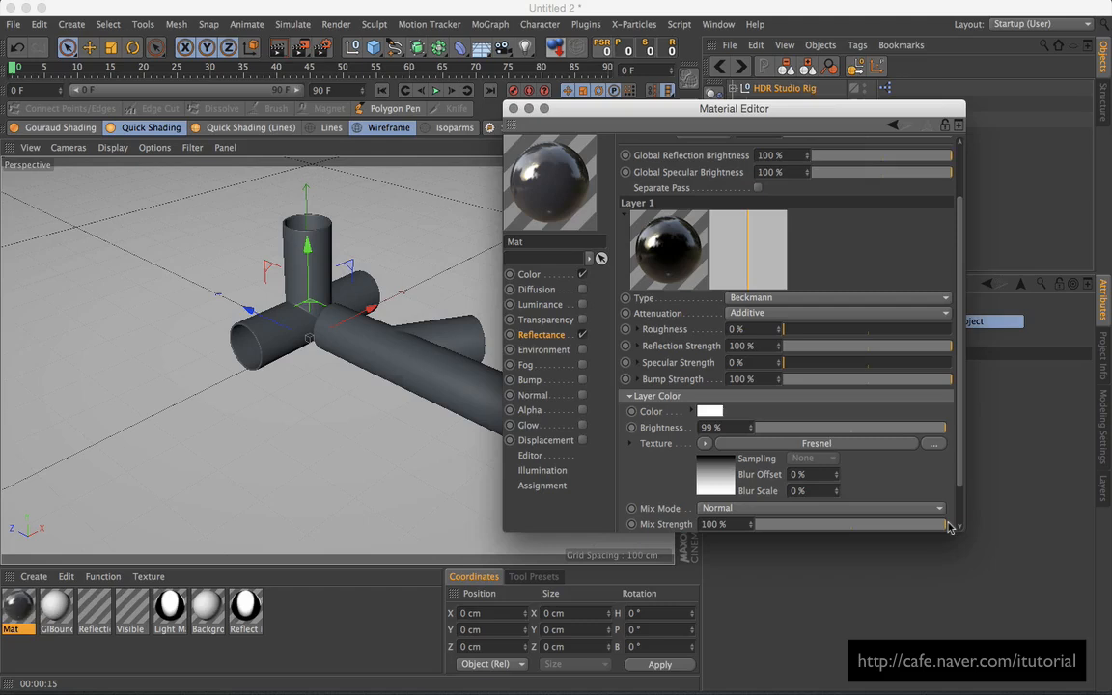
{"action": "left_click_drag", "start_coordinate": [695, 136], "coordinate": [735, 155]}
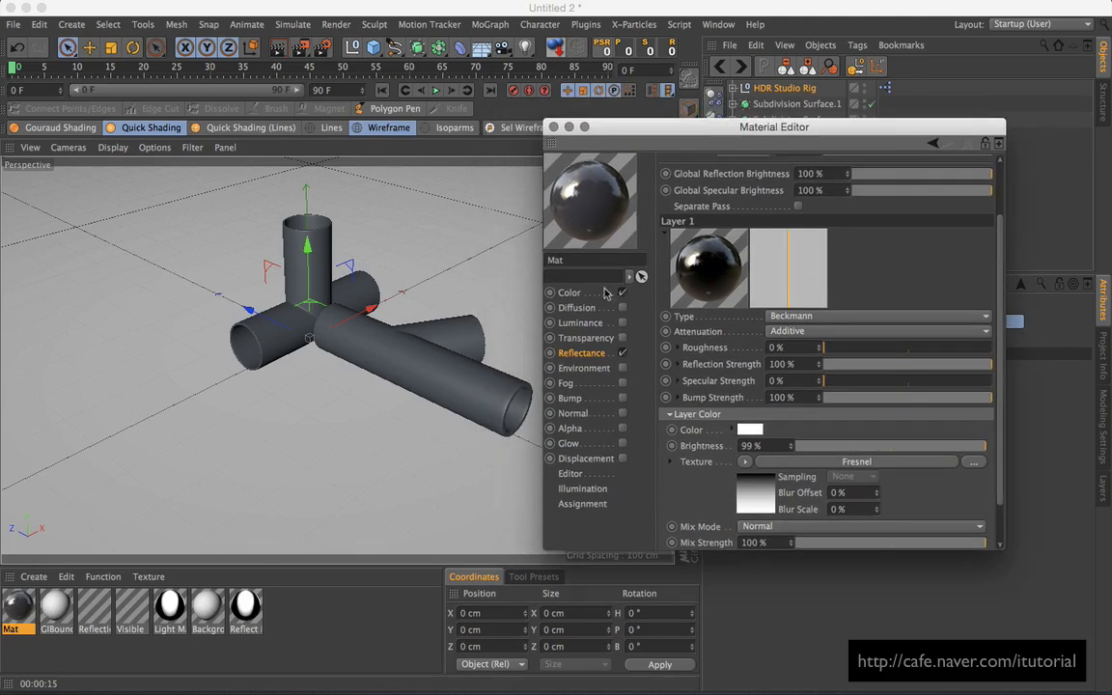
Step: Darken Mat's base colour to RGB 53, 53, 58 and go back to Reflectance
{"action": "left_click", "coordinate": [571, 291]}
{"action": "left_click", "coordinate": [750, 194]}
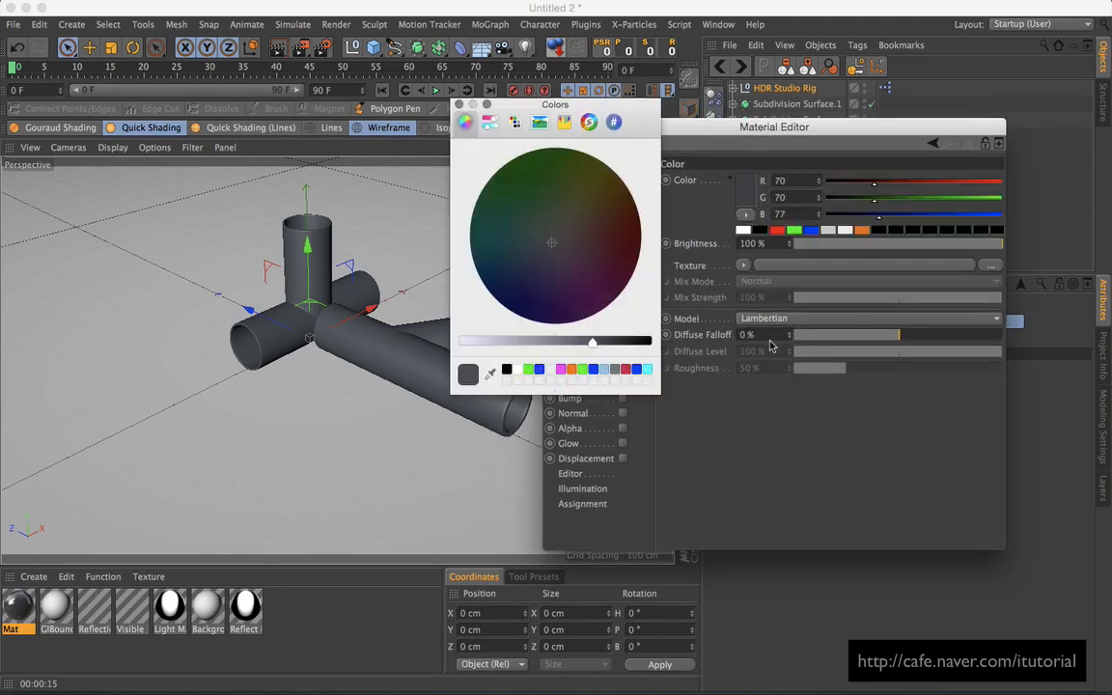
{"action": "left_click_drag", "start_coordinate": [590, 344], "coordinate": [616, 345]}
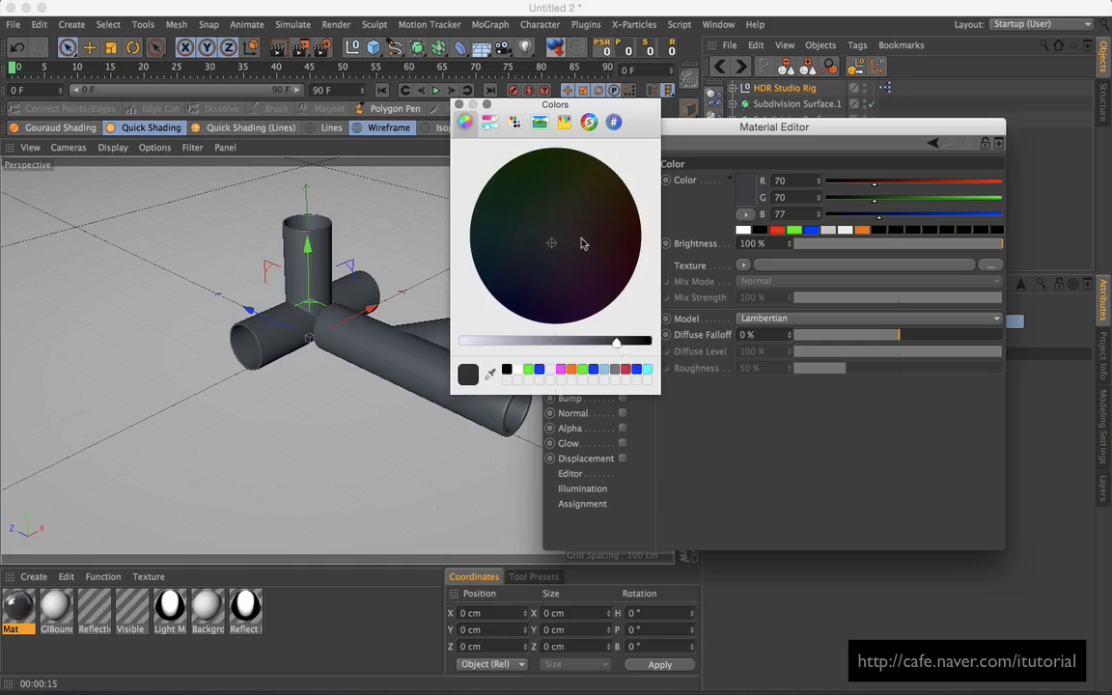
{"action": "left_click", "coordinate": [458, 104]}
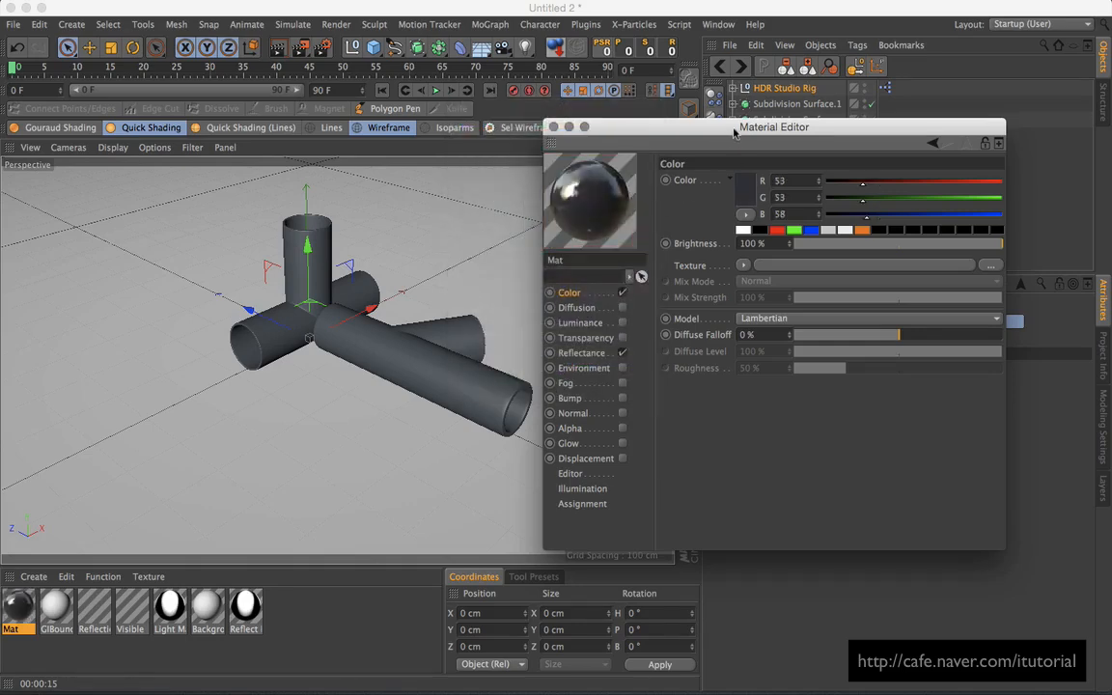
{"action": "left_click_drag", "start_coordinate": [733, 132], "coordinate": [747, 140]}
{"action": "left_click", "coordinate": [595, 361]}
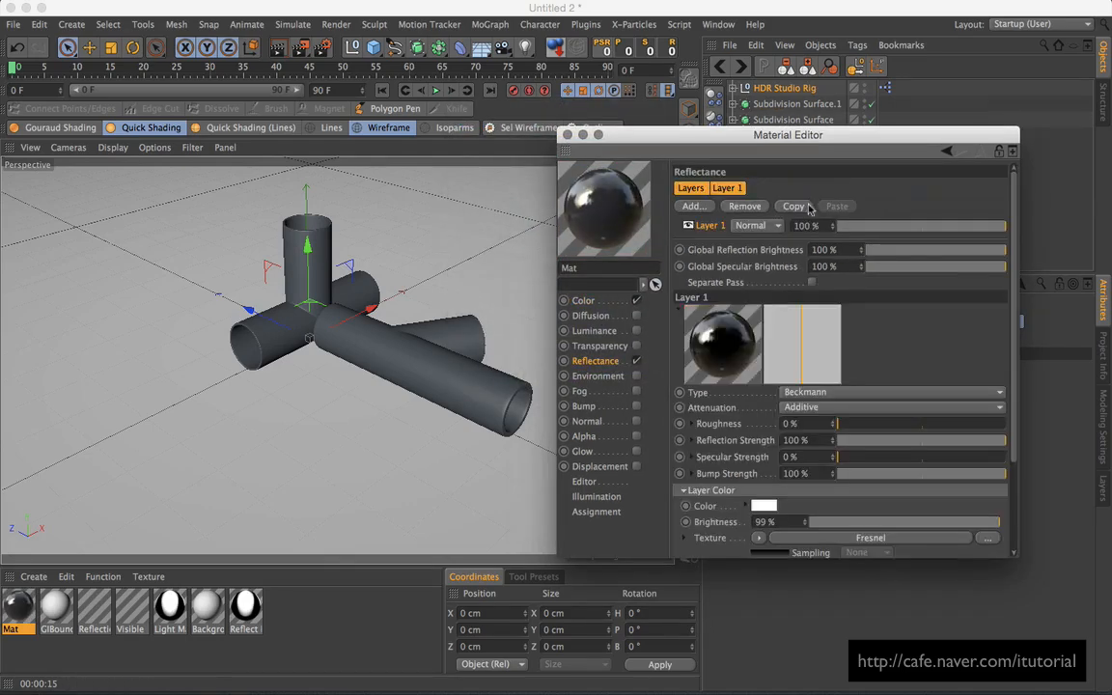
Step: Add a Specular - Blinn (Legacy) layer, removing an accidental extra Beckmann layer
{"action": "left_click", "coordinate": [707, 209]}
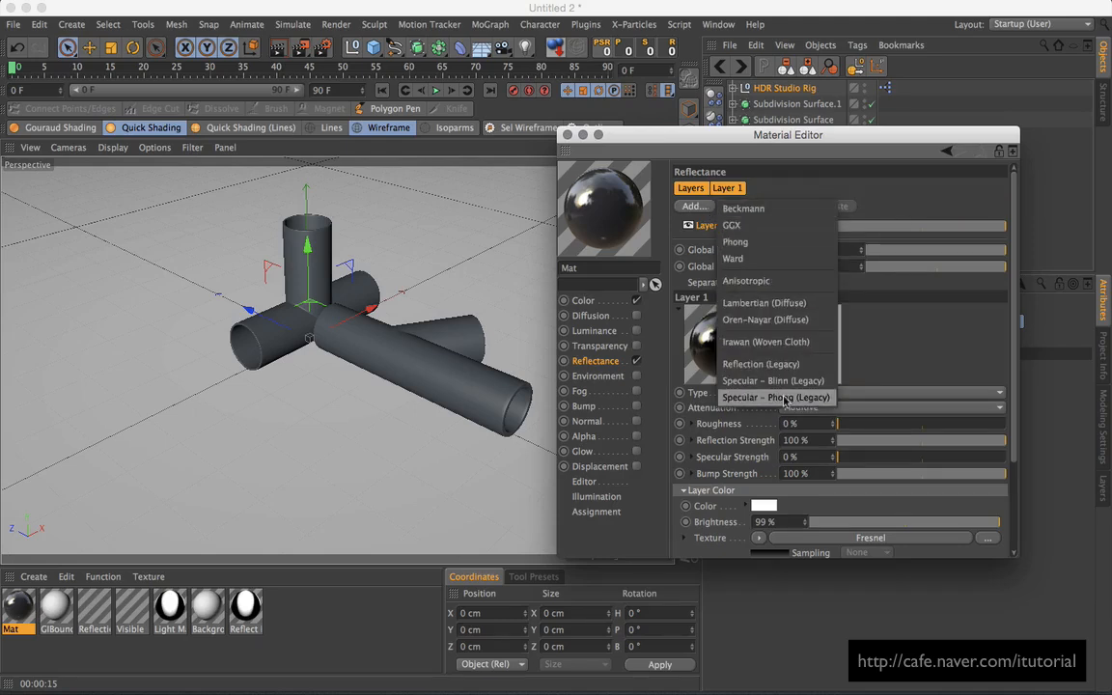
{"action": "left_click", "coordinate": [778, 211]}
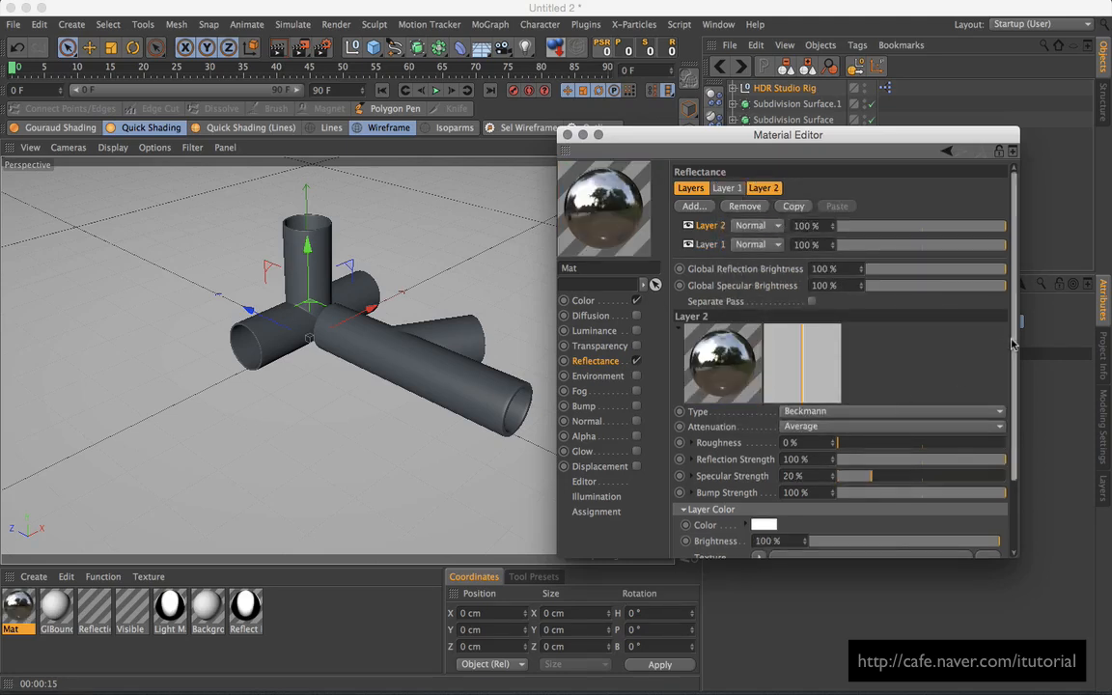
{"action": "scroll", "coordinate": [853, 421], "scroll_direction": "down", "scroll_amount": 1}
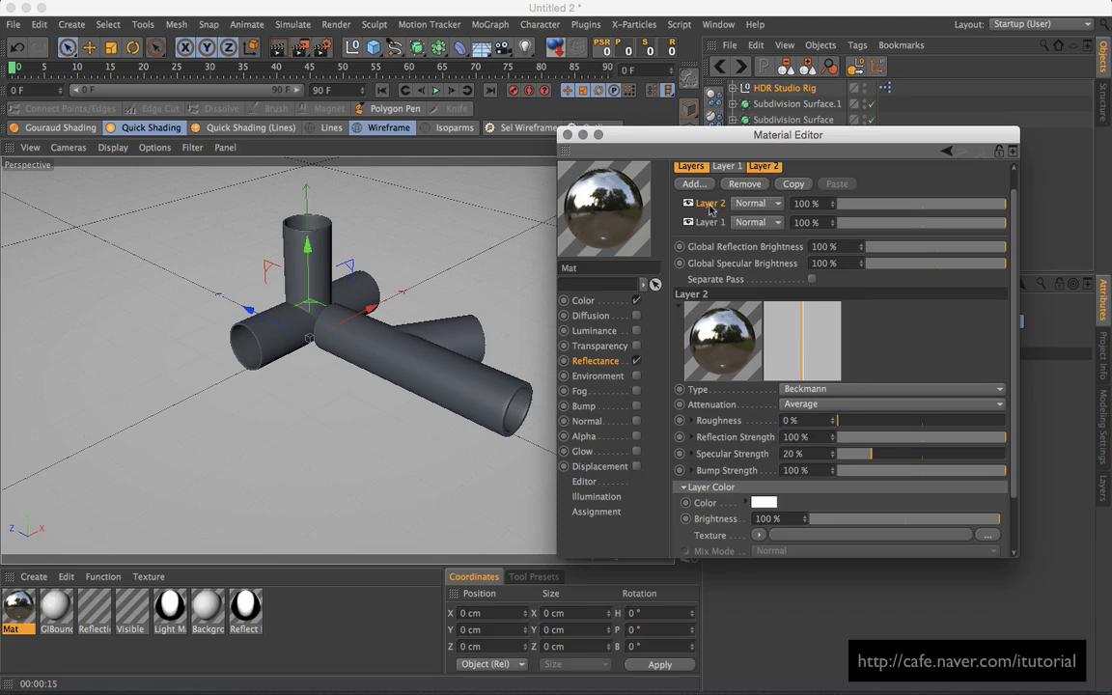
{"action": "left_click", "coordinate": [744, 183]}
{"action": "left_click", "coordinate": [693, 205]}
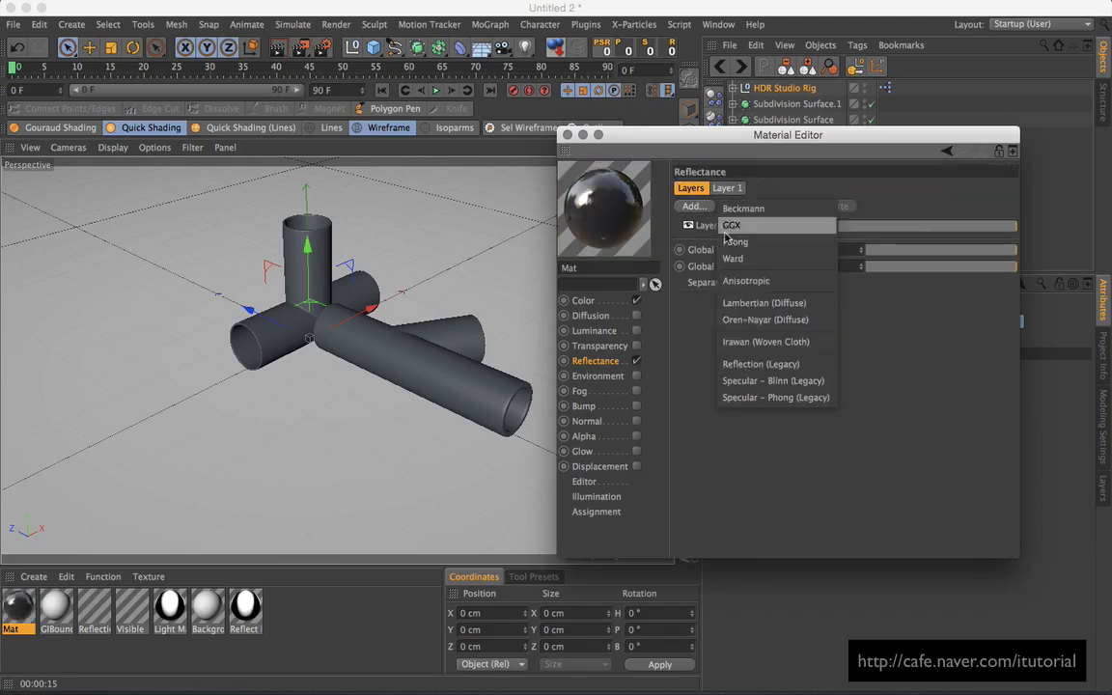
{"action": "left_click", "coordinate": [797, 381]}
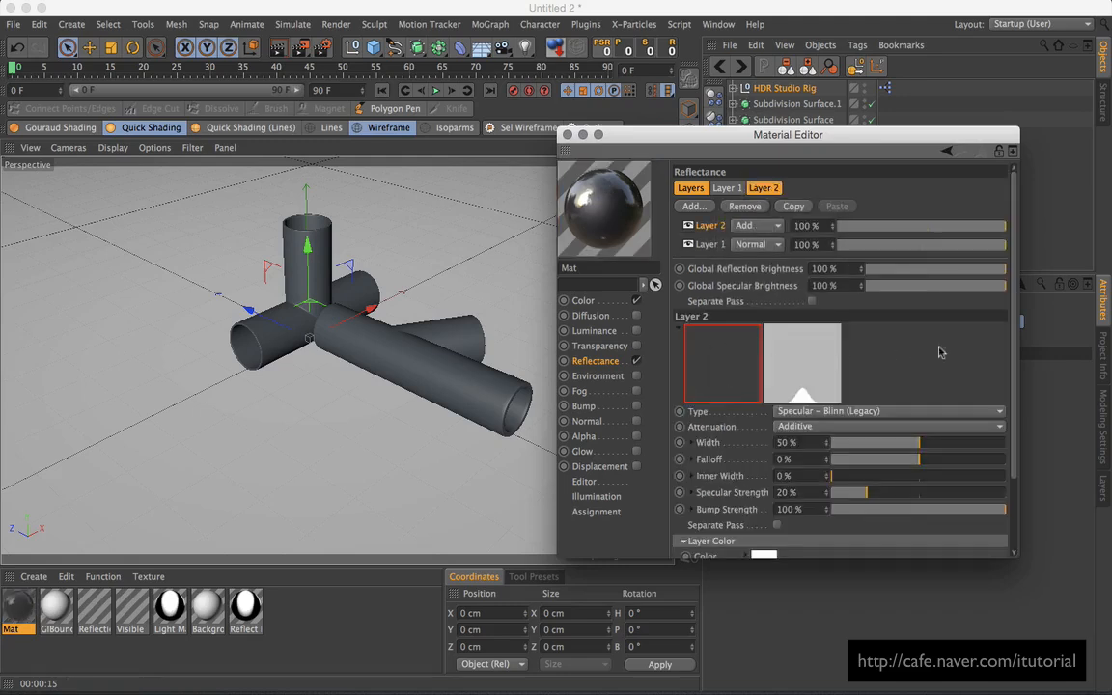
{"action": "scroll", "coordinate": [941, 348], "scroll_direction": "down", "scroll_amount": 2}
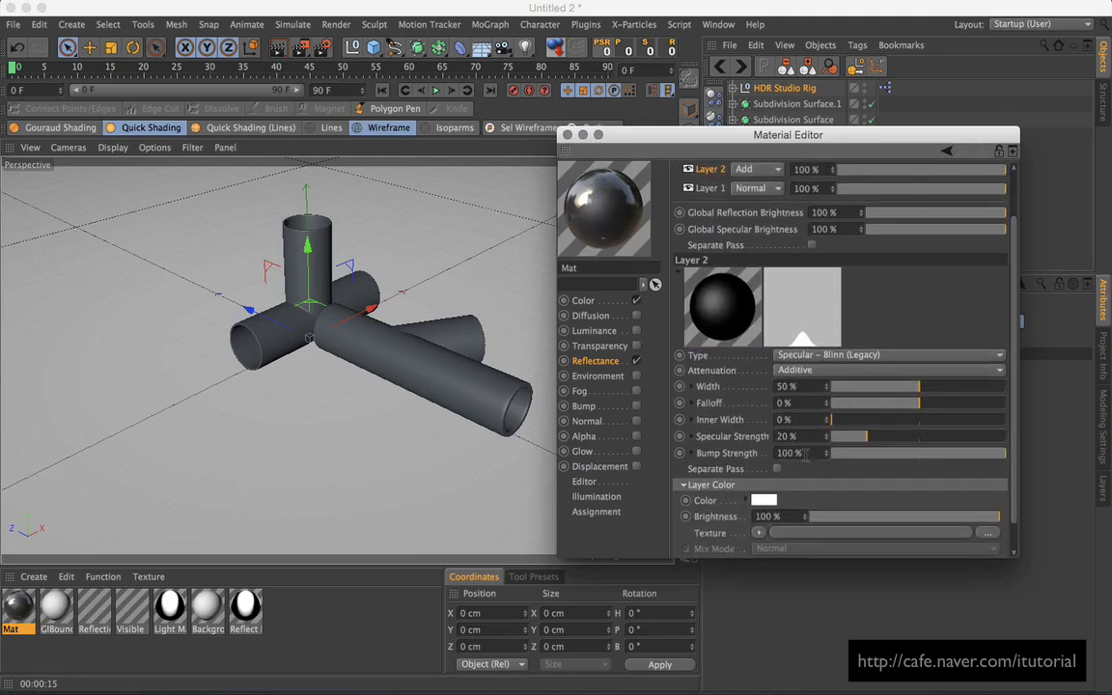
{"action": "mouse_move", "coordinate": [886, 443]}
{"action": "left_mouse_down"}
{"action": "mouse_move", "coordinate": [905, 441]}
{"action": "mouse_move", "coordinate": [888, 441]}
{"action": "left_mouse_up"}
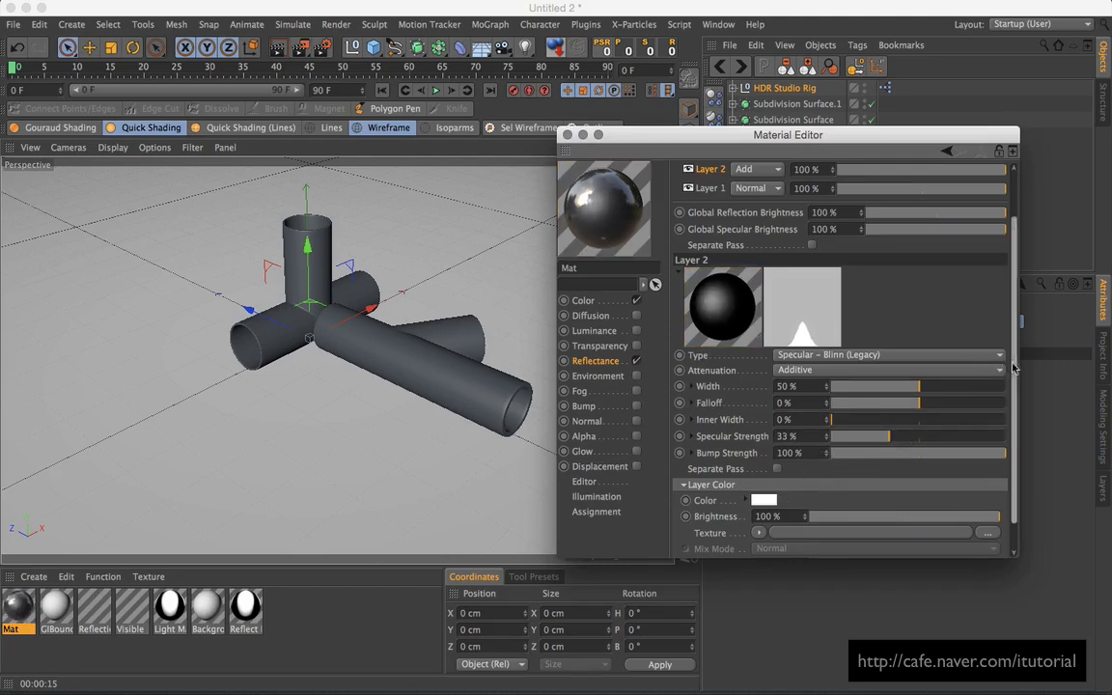
Step: Give the Blinn layer a Fresnel colour at 61% brightness, 62% mix, and 47% specular strength
{"action": "scroll", "coordinate": [814, 477], "scroll_direction": "down", "scroll_amount": 1}
{"action": "left_click", "coordinate": [765, 499]}
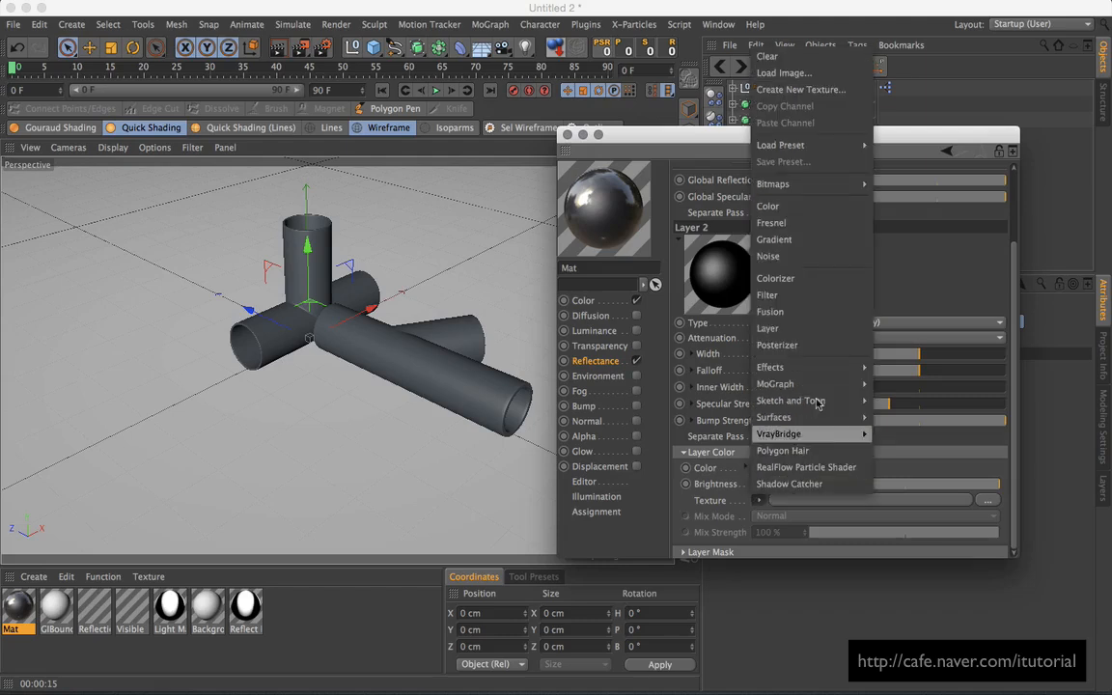
{"action": "left_click", "coordinate": [800, 229]}
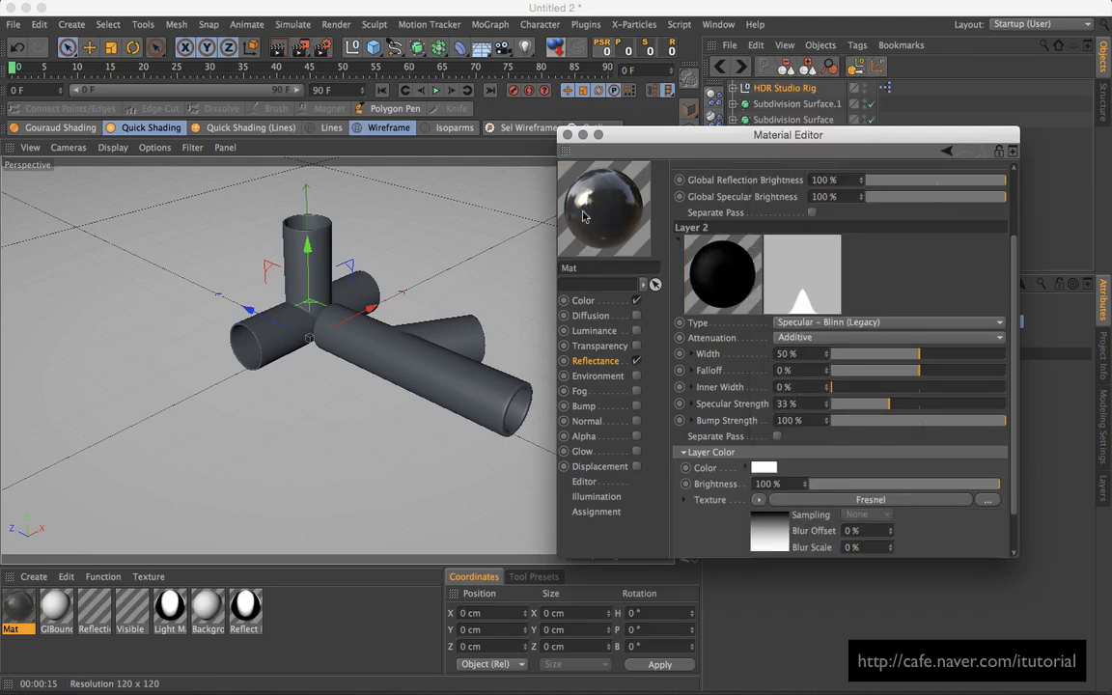
{"action": "left_click_drag", "start_coordinate": [953, 485], "coordinate": [926, 484]}
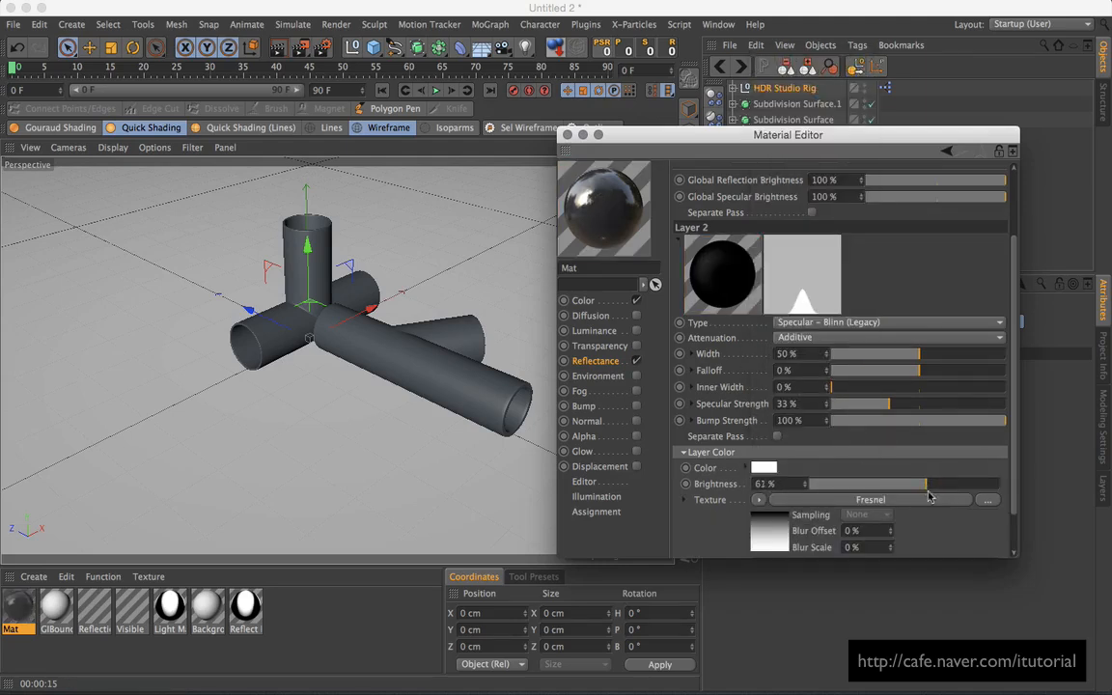
{"action": "scroll", "coordinate": [926, 492], "scroll_direction": "down", "scroll_amount": 2}
{"action": "left_click", "coordinate": [946, 533]}
{"action": "left_click_drag", "start_coordinate": [946, 536], "coordinate": [924, 541]}
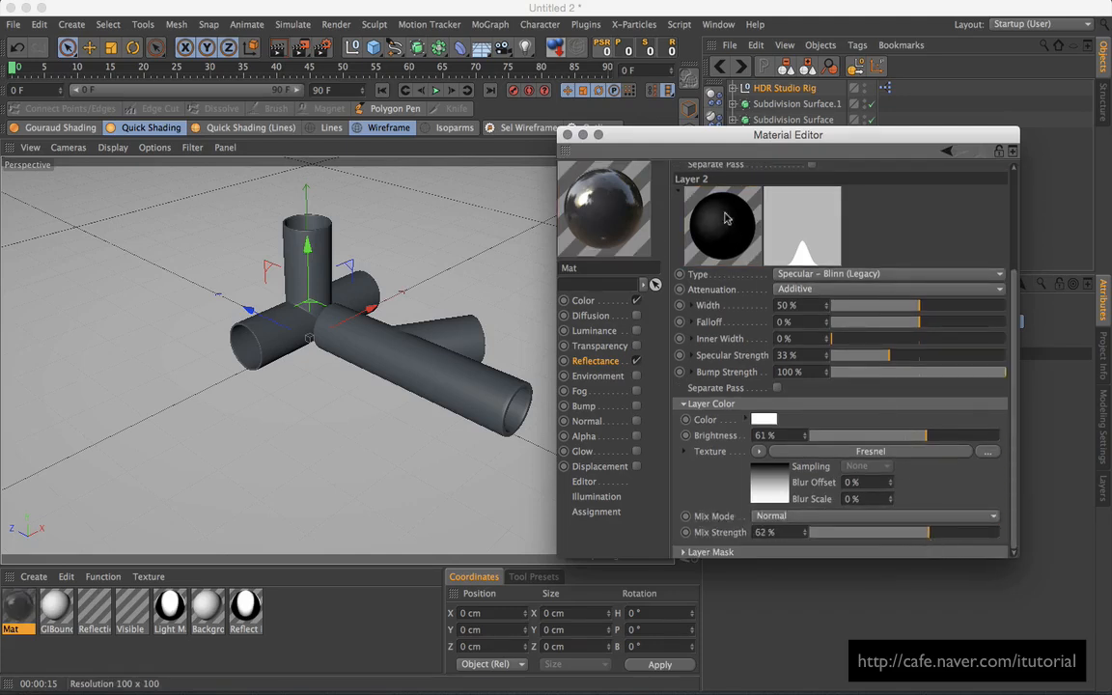
{"action": "left_click_drag", "start_coordinate": [774, 140], "coordinate": [770, 115]}
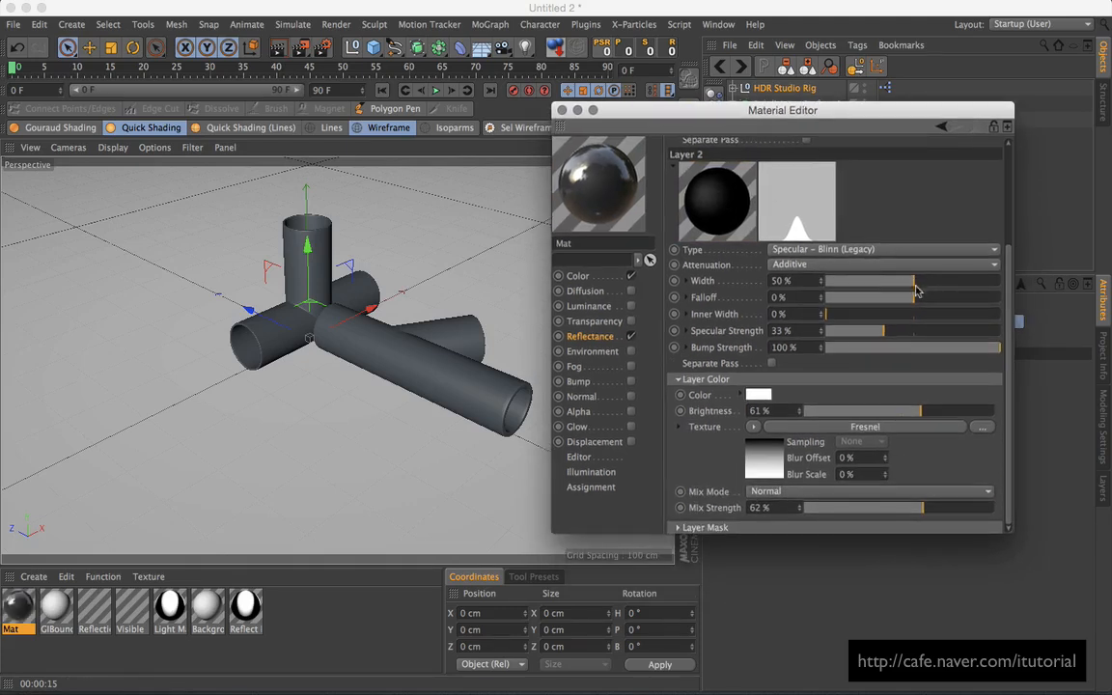
{"action": "left_click_drag", "start_coordinate": [893, 336], "coordinate": [908, 335]}
{"action": "left_click_drag", "start_coordinate": [702, 109], "coordinate": [867, 160]}
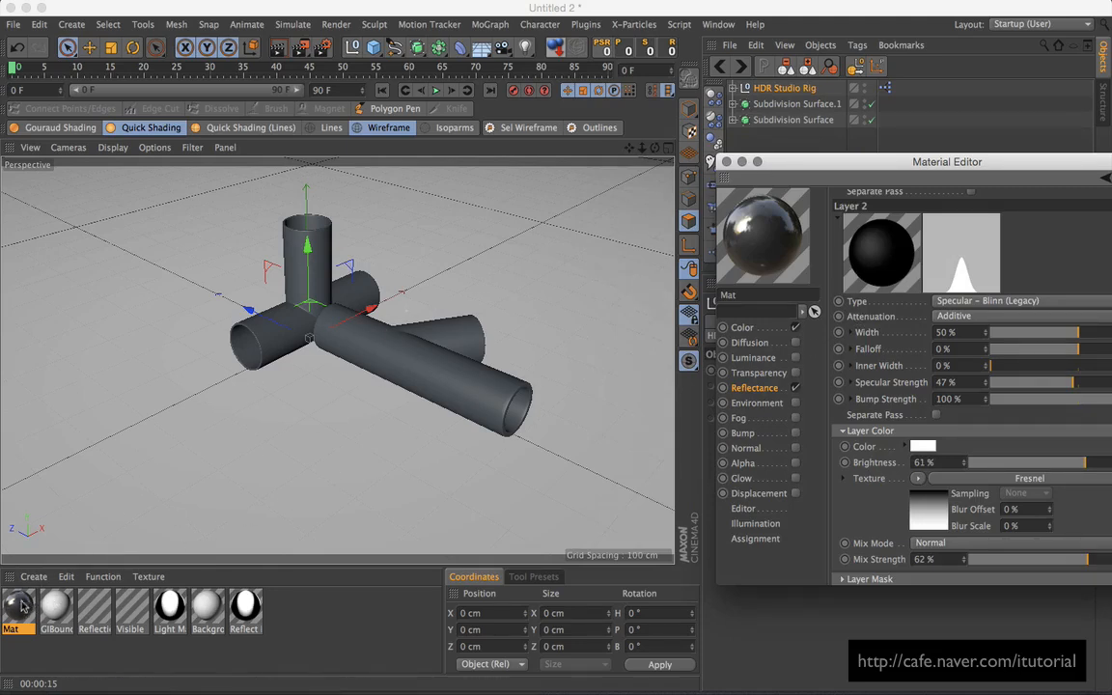
Step: Apply Mat to the front-left and front-right pipes and move the view closer
{"action": "left_click_drag", "start_coordinate": [22, 607], "coordinate": [251, 353]}
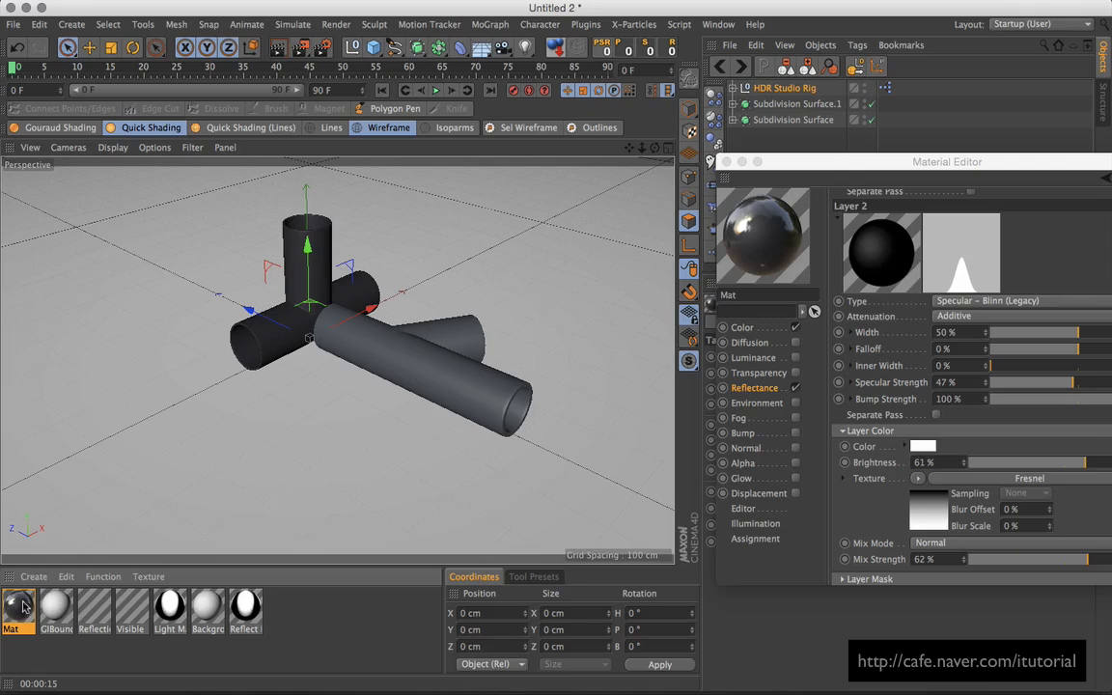
{"action": "left_click_drag", "start_coordinate": [21, 607], "coordinate": [393, 353]}
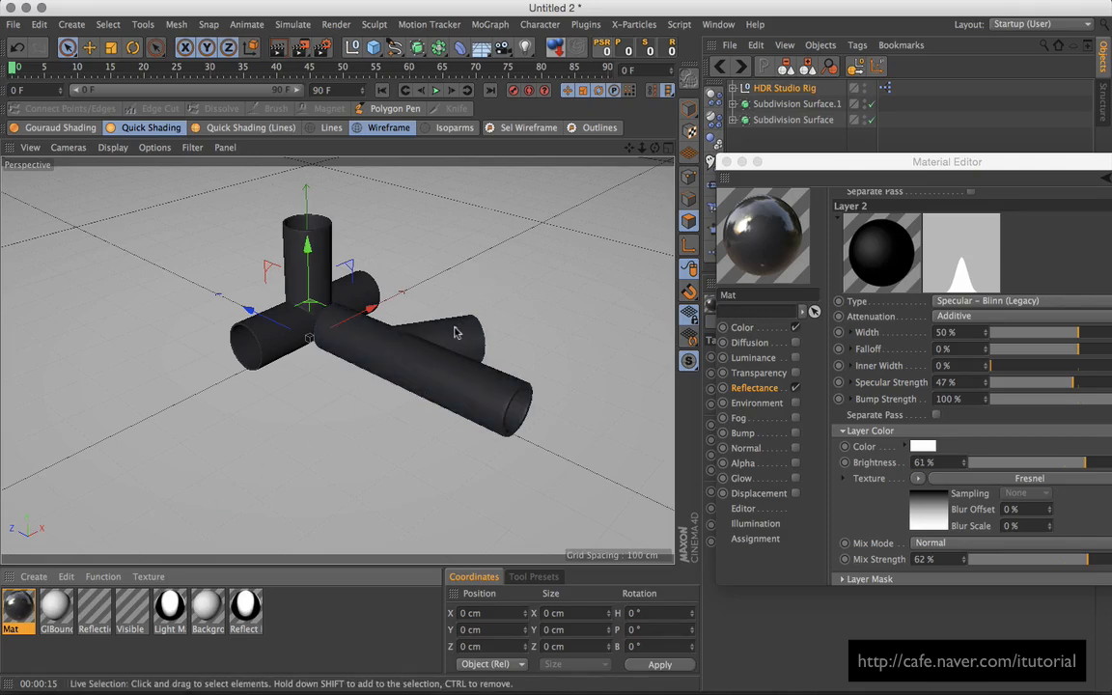
{"action": "right_click_drag", "start_coordinate": [424, 316], "coordinate": [453, 296], "text": "alt"}
{"action": "middle_click_drag", "start_coordinate": [453, 296], "coordinate": [459, 314], "text": "alt"}
Step: Render a region over the central pipe junction
{"action": "left_click_drag", "start_coordinate": [299, 48], "coordinate": [352, 66]}
{"action": "left_click_drag", "start_coordinate": [241, 233], "coordinate": [381, 365]}
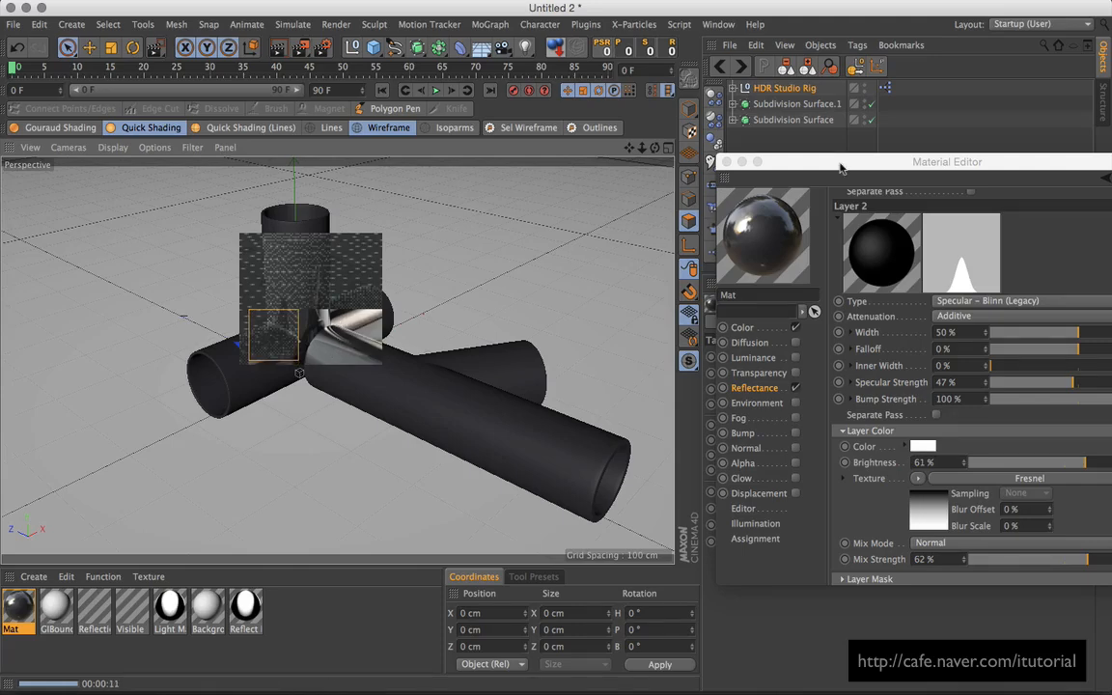
{"action": "left_click_drag", "start_coordinate": [849, 163], "coordinate": [646, 168]}
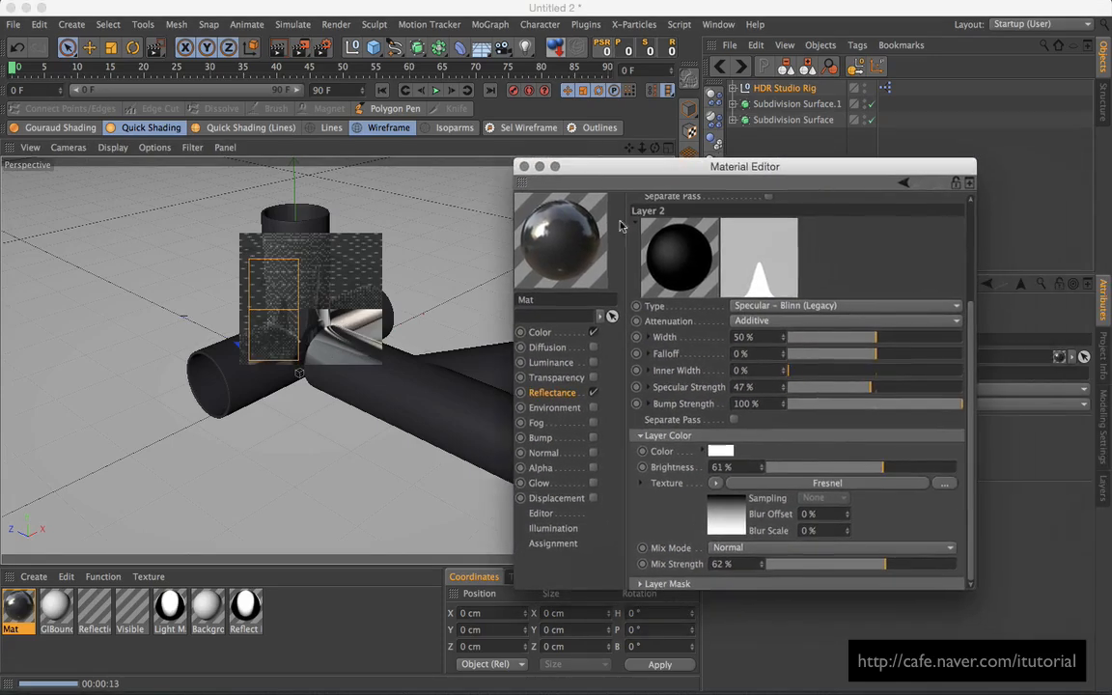
Step: Darken Mat's base colour to RGB 43, 42, 51 and return to the reflectance layers
{"action": "left_click", "coordinate": [540, 332]}
{"action": "left_click", "coordinate": [724, 234]}
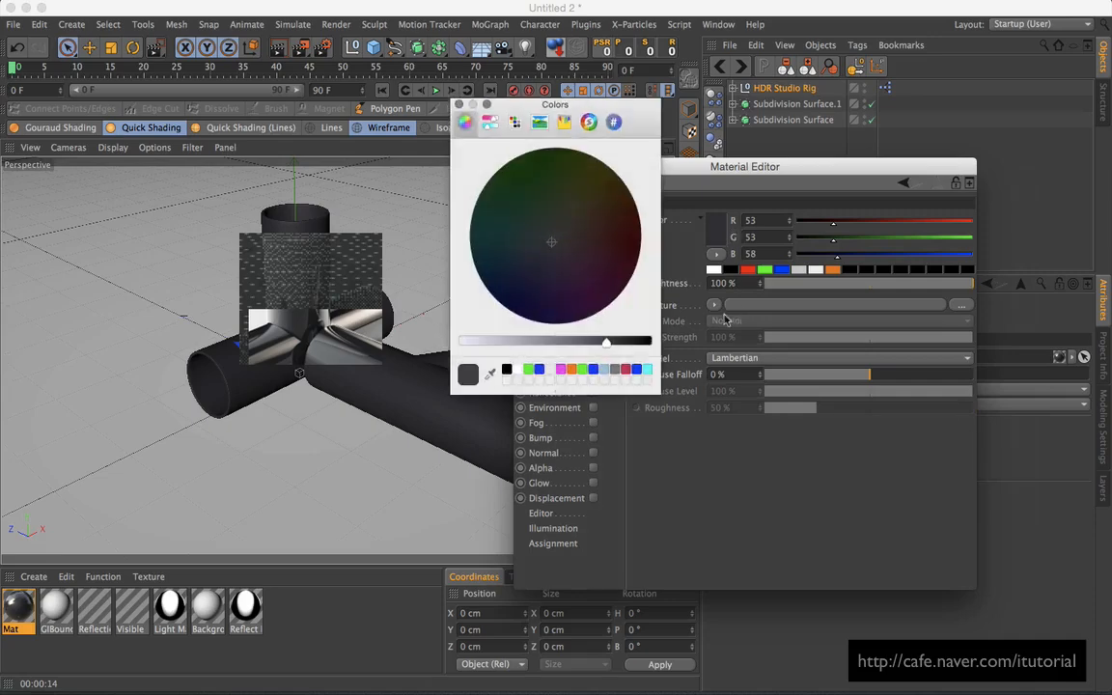
{"action": "left_click_drag", "start_coordinate": [609, 347], "coordinate": [621, 344]}
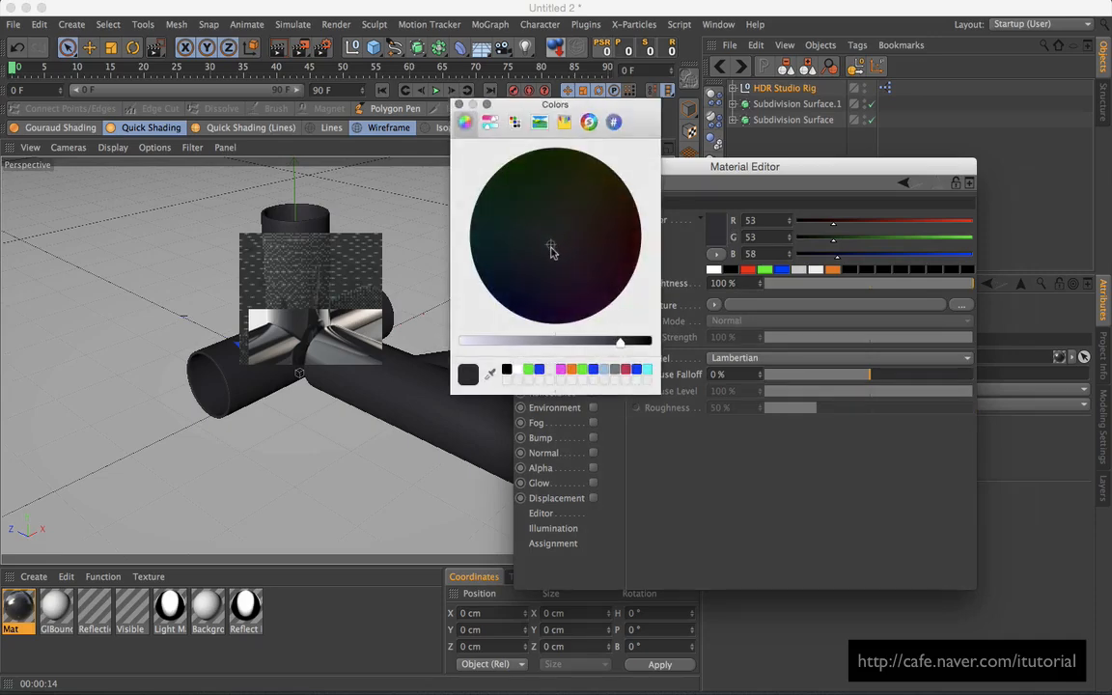
{"action": "left_click", "coordinate": [460, 103]}
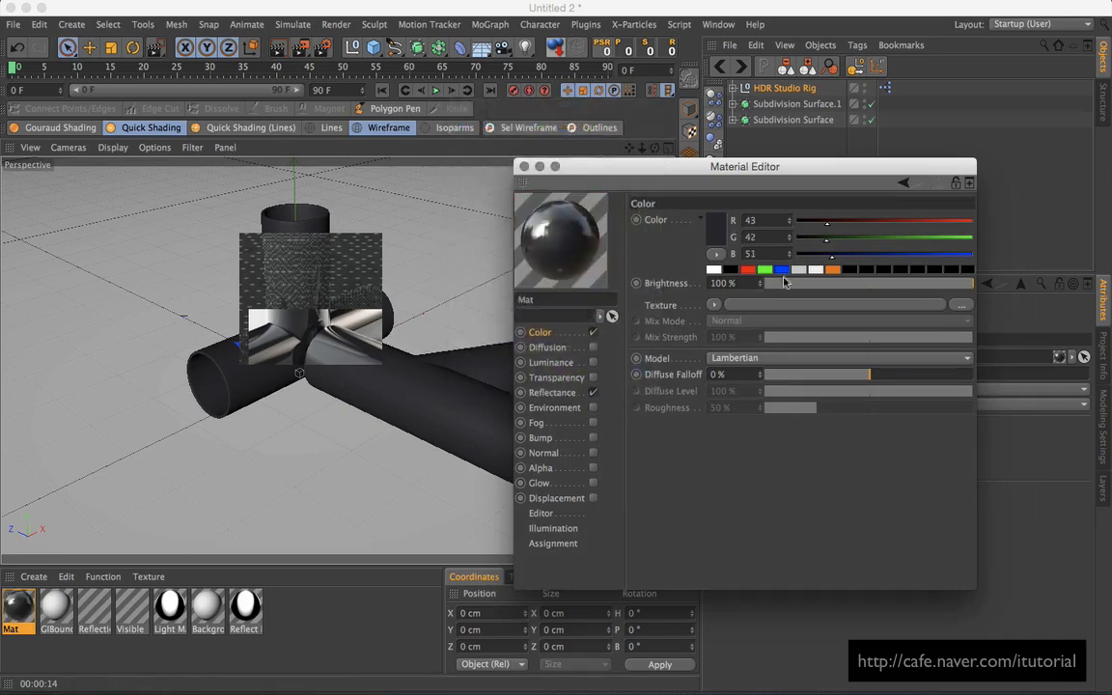
{"action": "left_click_drag", "start_coordinate": [674, 159], "coordinate": [715, 156]}
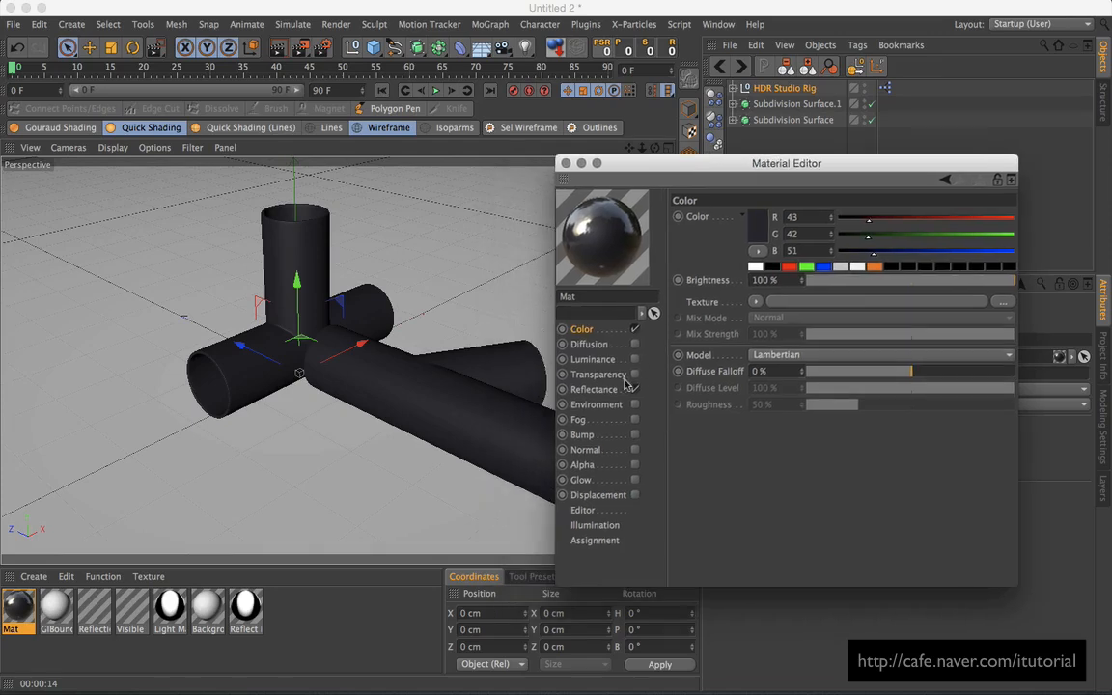
{"action": "left_click", "coordinate": [594, 389]}
{"action": "left_click_drag", "start_coordinate": [824, 169], "coordinate": [807, 137]}
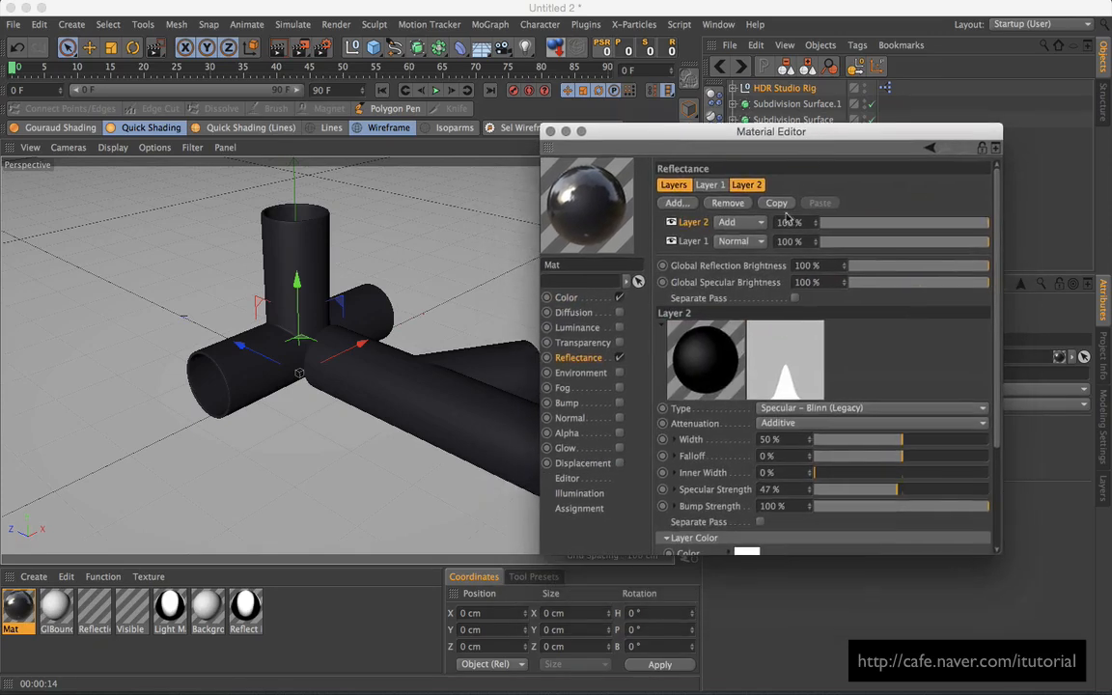
Step: Narrow Layer 2's specular highlight to 32% width and raise its strength to 69%
{"action": "left_click", "coordinate": [743, 242]}
{"action": "left_click", "coordinate": [630, 230]}
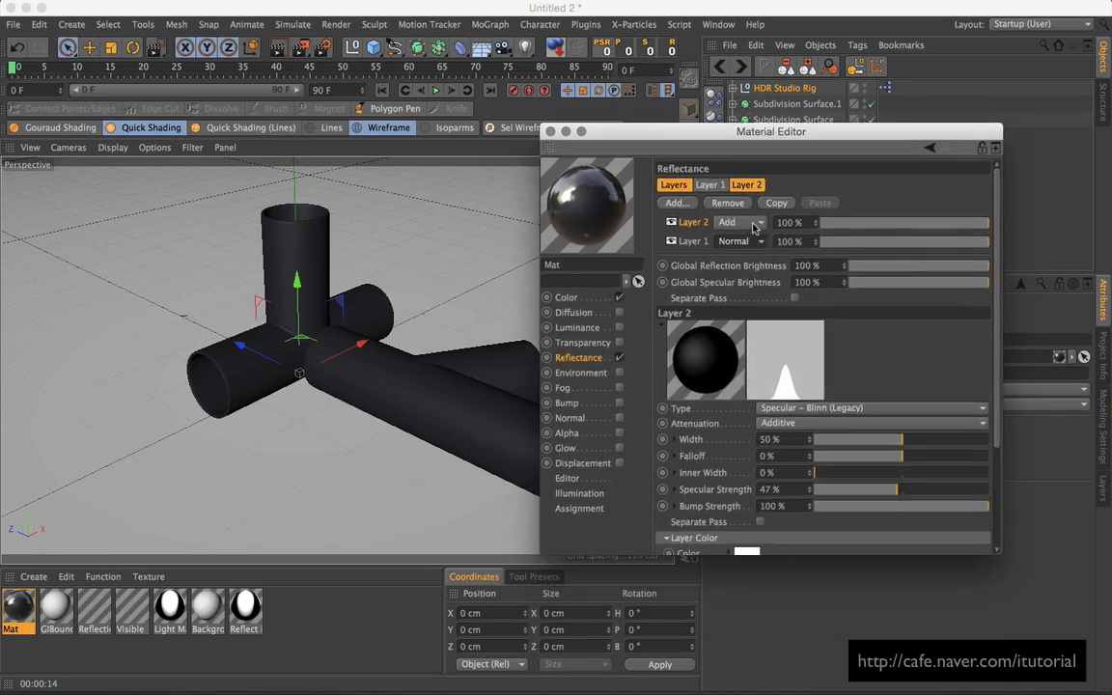
{"action": "left_click_drag", "start_coordinate": [772, 132], "coordinate": [784, 111]}
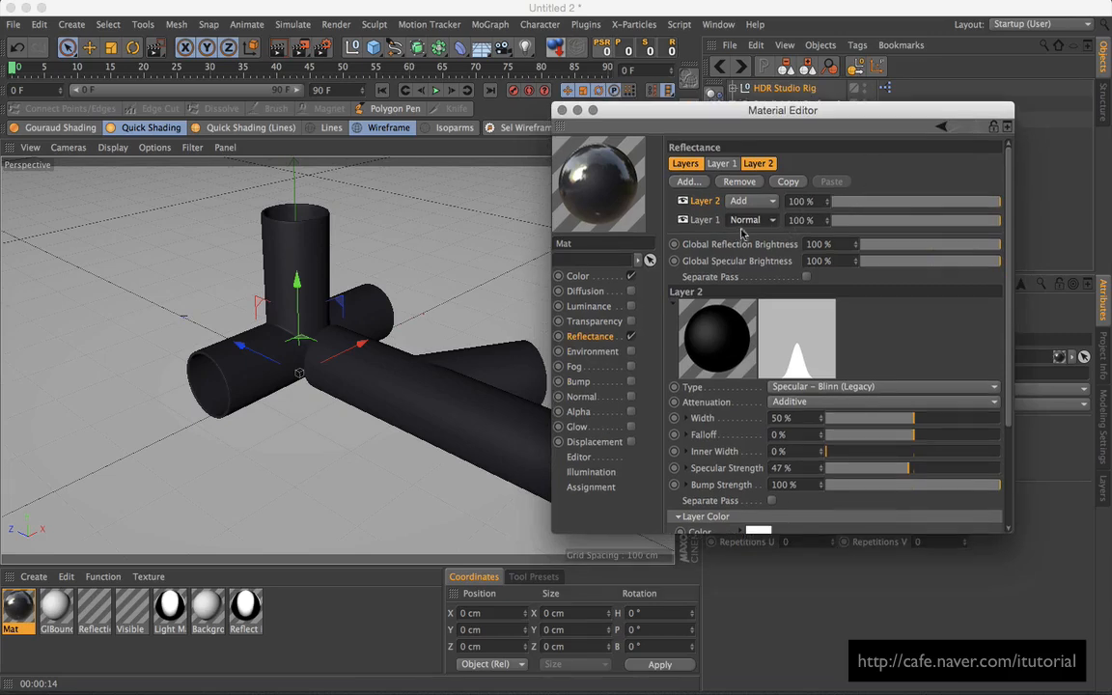
{"action": "left_click_drag", "start_coordinate": [912, 417], "coordinate": [947, 468]}
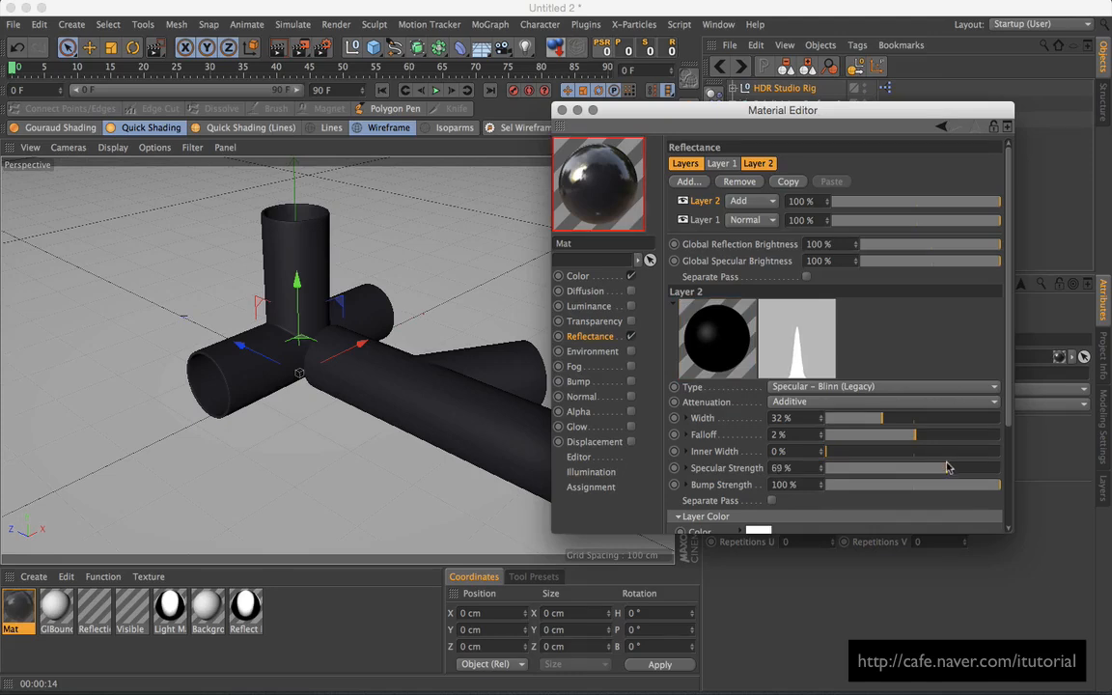
{"action": "left_click_drag", "start_coordinate": [752, 110], "coordinate": [766, 91]}
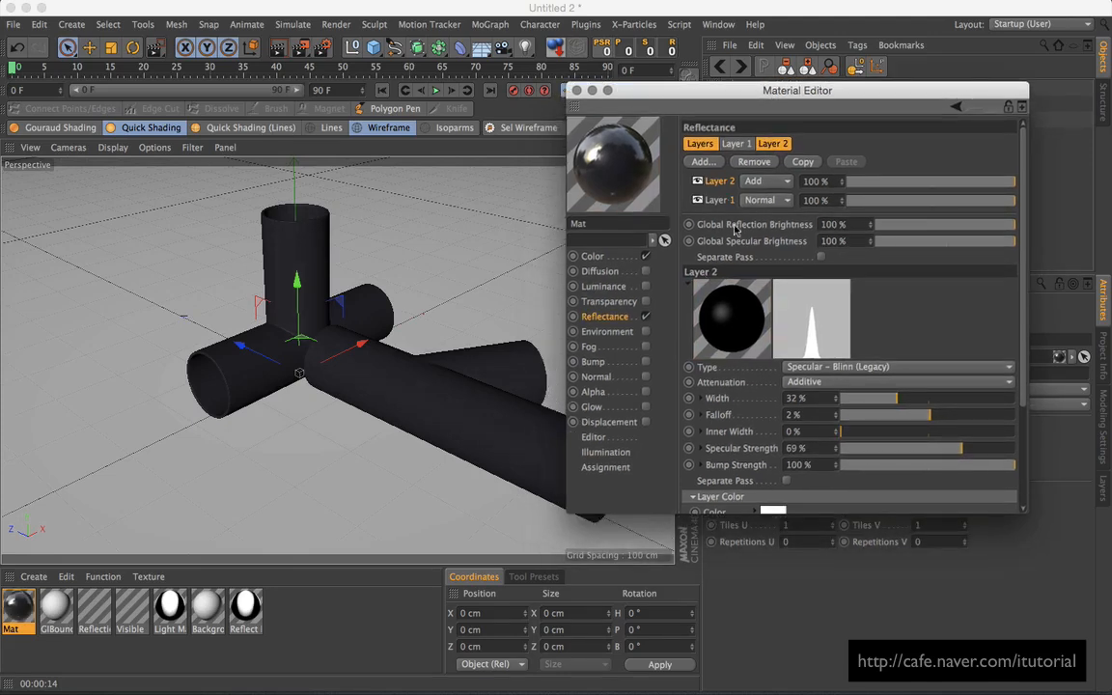
Step: Set Beckmann Layer 1's roughness to 5% and its Fresnel colour brightness to 100%
{"action": "left_click", "coordinate": [719, 200]}
{"action": "left_click_drag", "start_coordinate": [1027, 511], "coordinate": [1062, 621]}
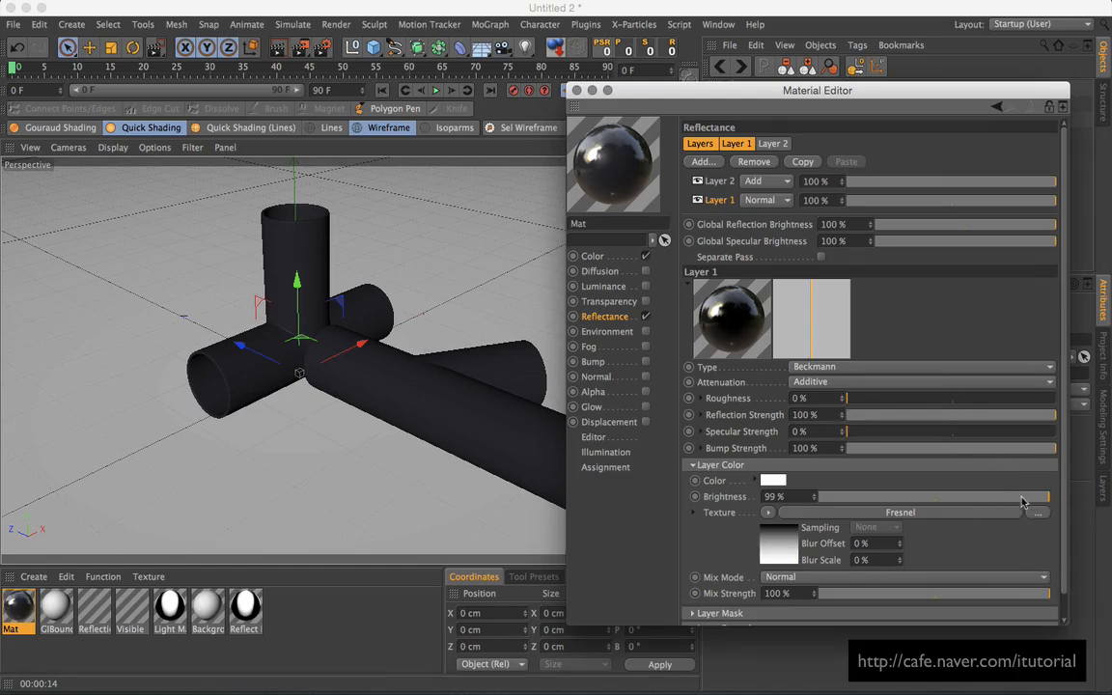
{"action": "left_click_drag", "start_coordinate": [1022, 498], "coordinate": [1066, 498]}
{"action": "left_click_drag", "start_coordinate": [851, 401], "coordinate": [856, 402]}
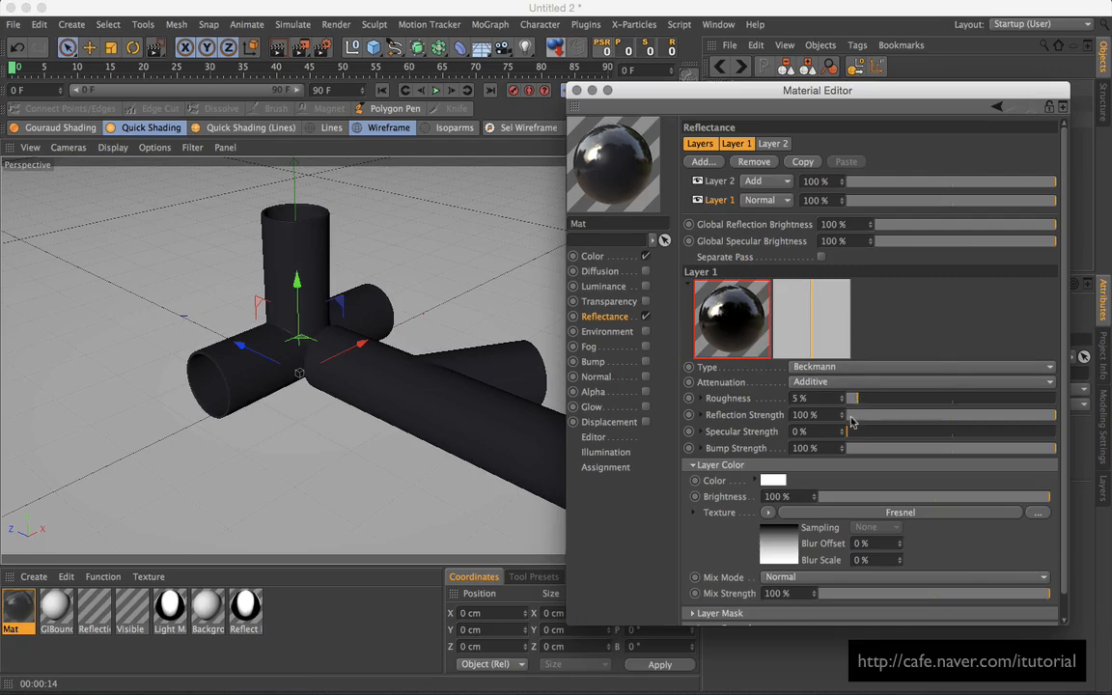
{"action": "left_click_drag", "start_coordinate": [585, 90], "coordinate": [663, 102]}
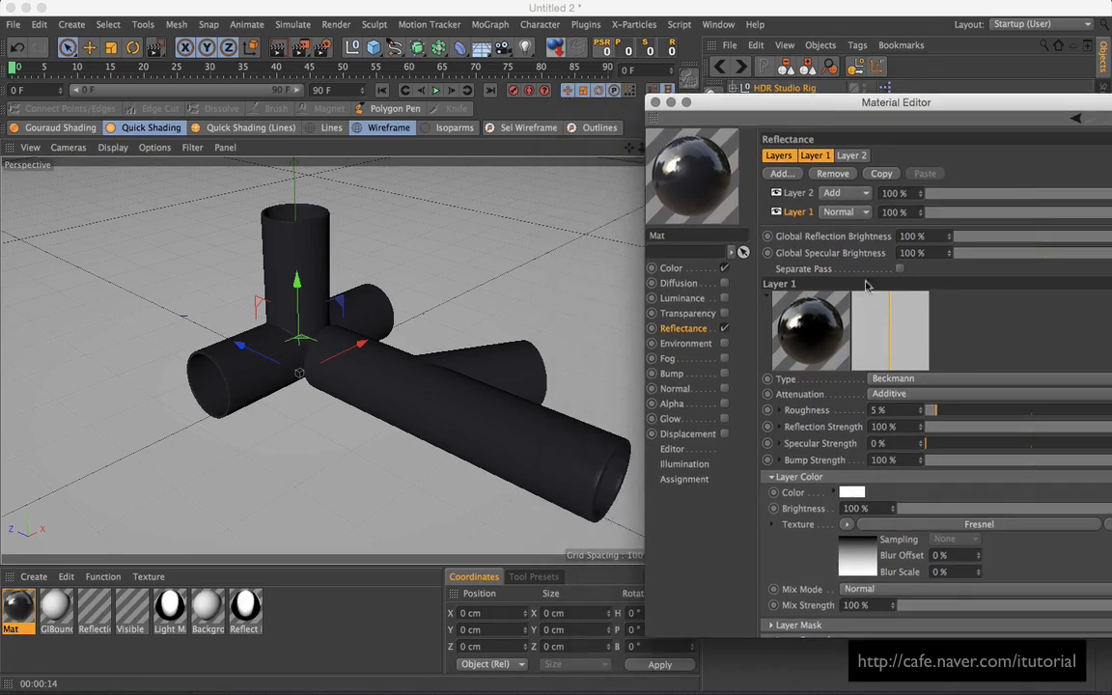
Step: Check Mat's base colour, now RGB 41, 41, 52, then go back to Reflectance
{"action": "left_click", "coordinate": [672, 268]}
{"action": "left_click", "coordinate": [847, 166]}
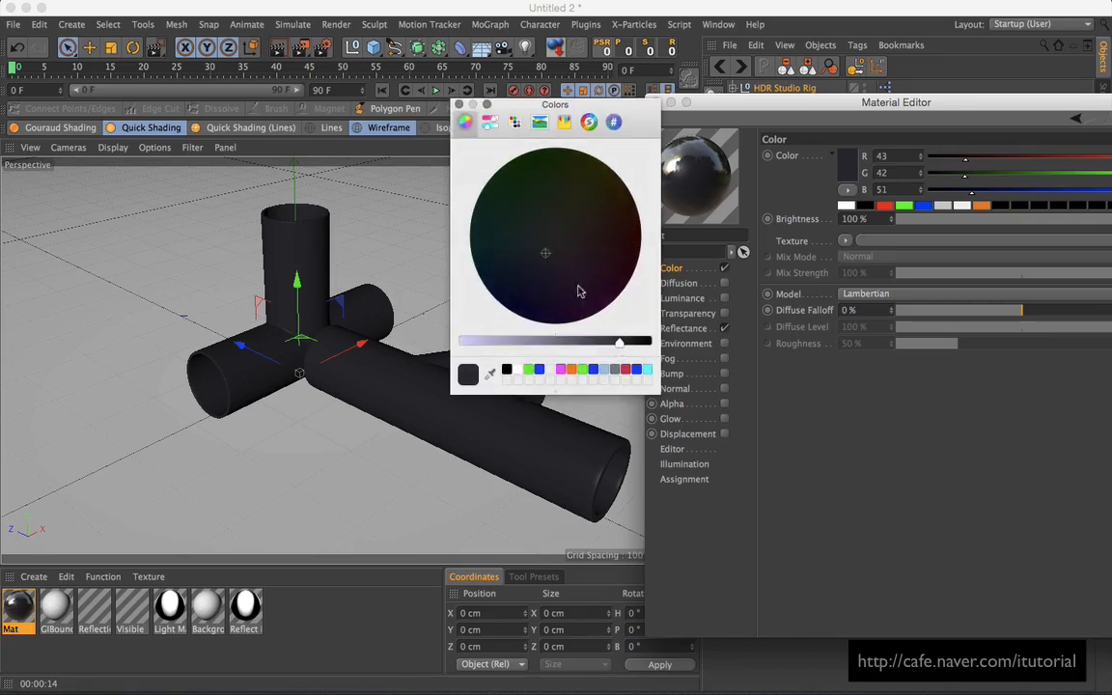
{"action": "left_click", "coordinate": [459, 104]}
{"action": "left_click_drag", "start_coordinate": [683, 104], "coordinate": [705, 78]}
{"action": "left_click", "coordinate": [666, 325]}
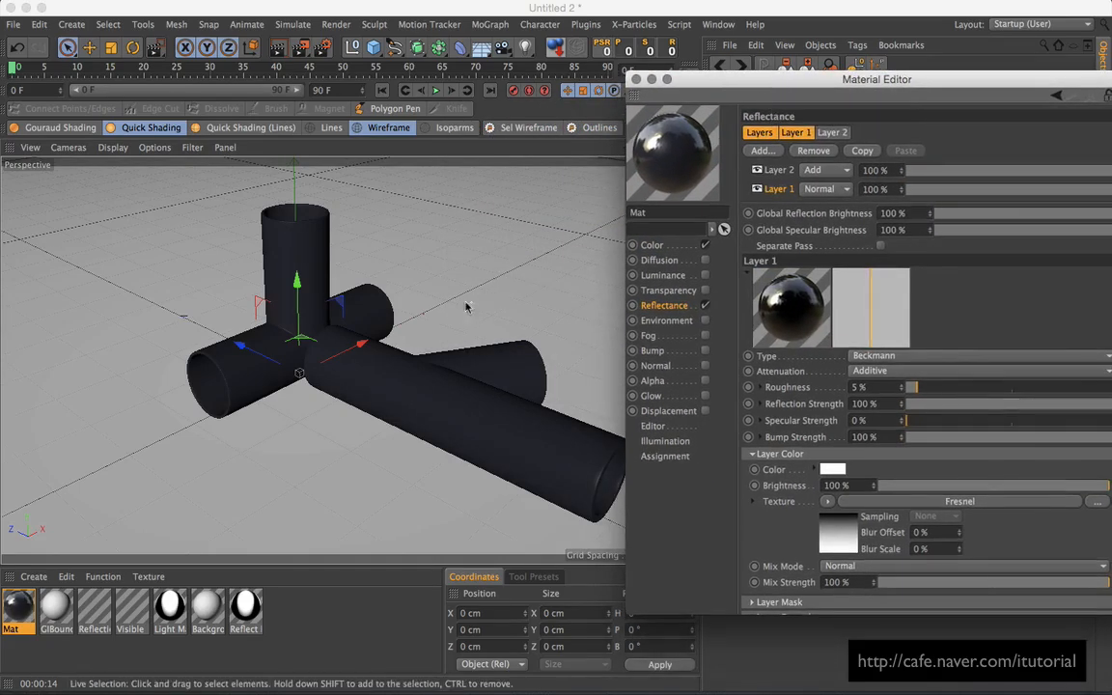
Step: Orbit around the pipe joint to inspect it and close the Material Editor
{"action": "left_click_drag", "start_coordinate": [467, 307], "coordinate": [491, 300], "text": "alt"}
{"action": "right_click_drag", "start_coordinate": [491, 300], "coordinate": [464, 310], "text": "alt"}
{"action": "left_click_drag", "start_coordinate": [464, 310], "coordinate": [437, 270], "text": "alt"}
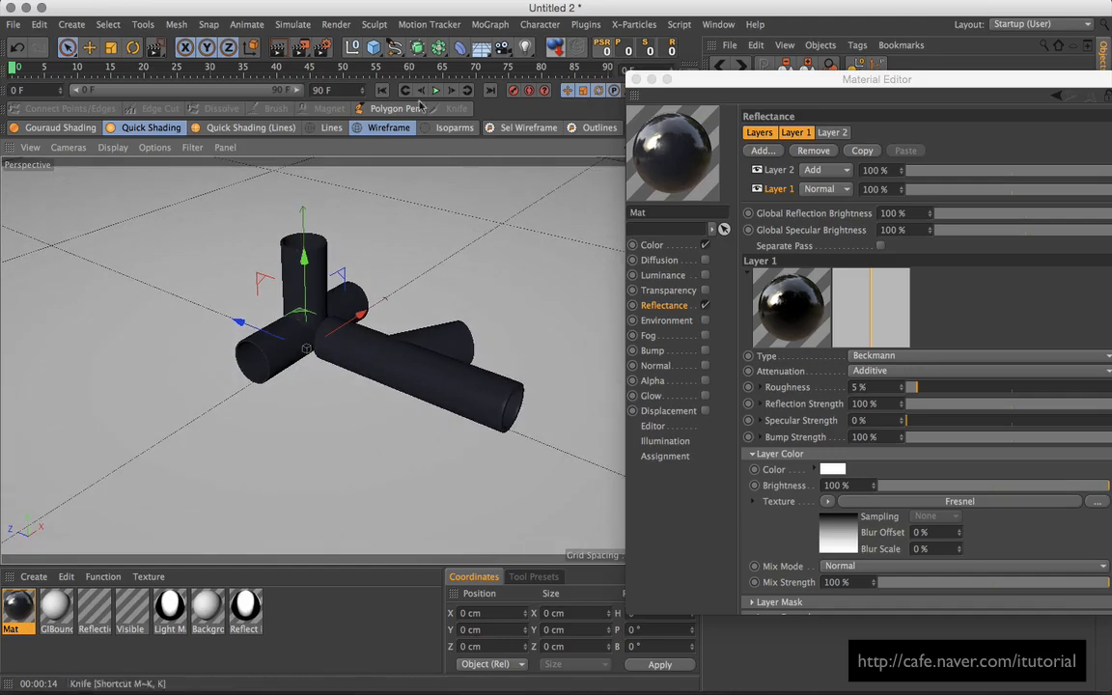
{"action": "left_click", "coordinate": [636, 80]}
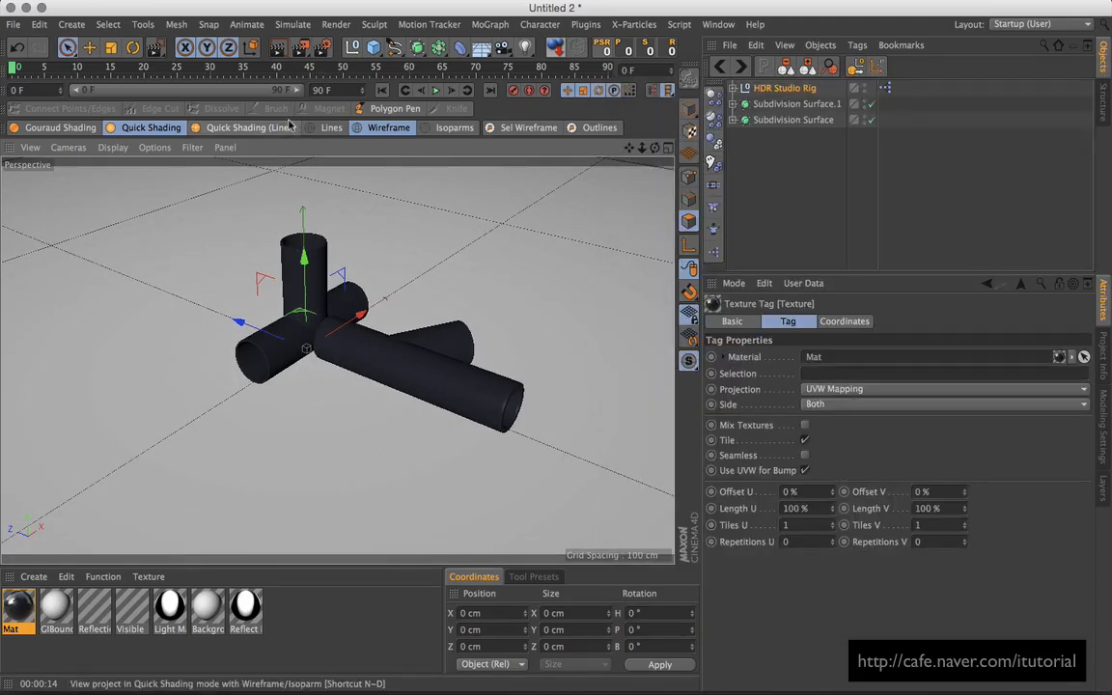
Step: Render the pipe junction at 800×450 to the Picture Viewer and reposition its window
{"action": "left_click", "coordinate": [299, 47]}
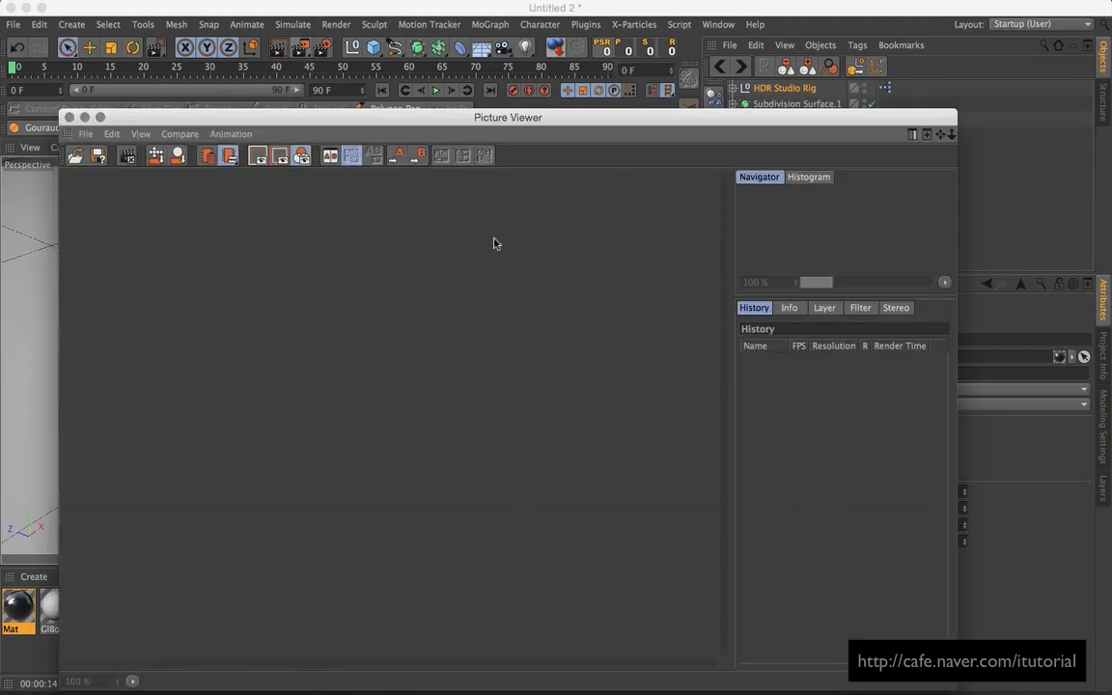
{"action": "left_click_drag", "start_coordinate": [516, 117], "coordinate": [524, 74]}
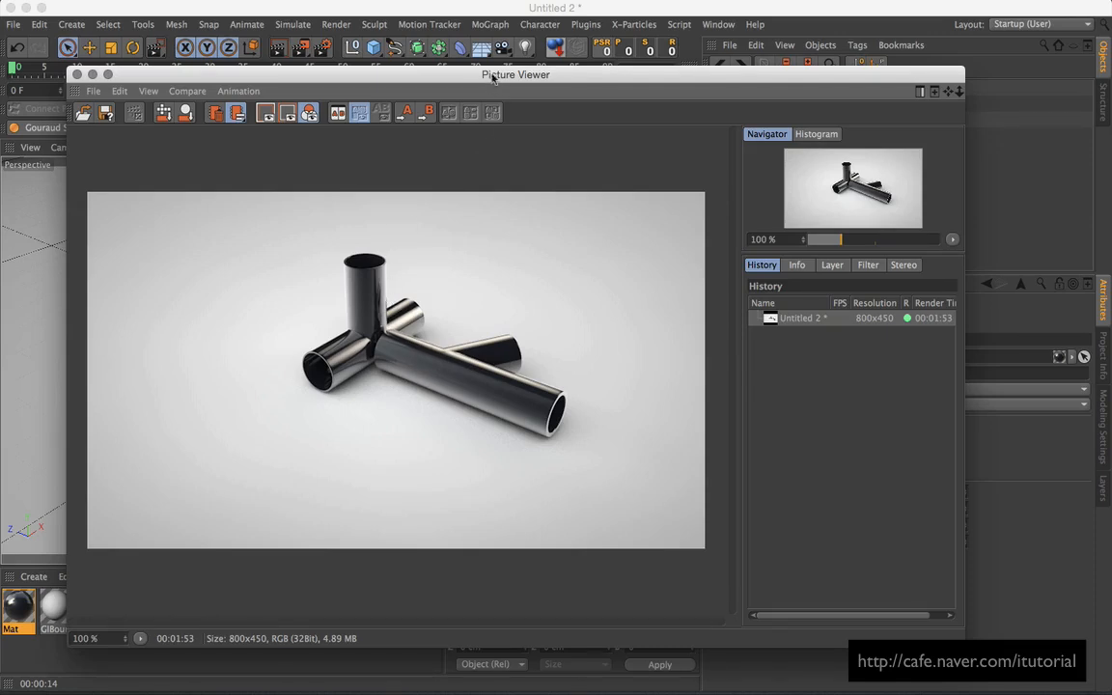
{"action": "left_click_drag", "start_coordinate": [492, 77], "coordinate": [509, 82]}
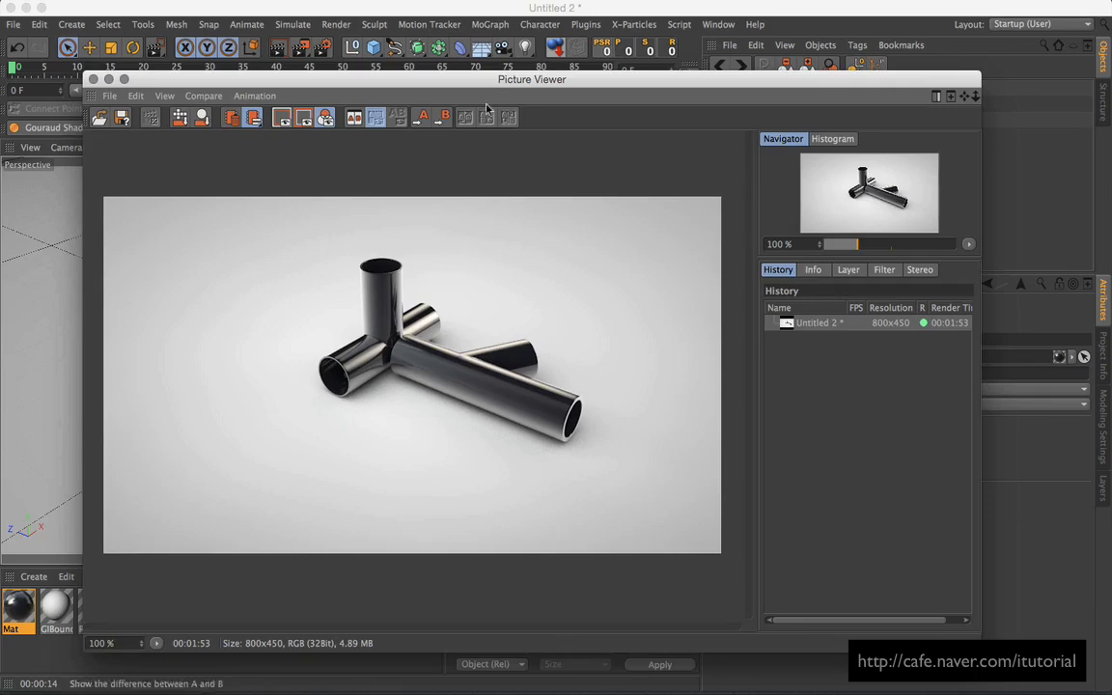
{"action": "left_click_drag", "start_coordinate": [431, 77], "coordinate": [515, 143]}
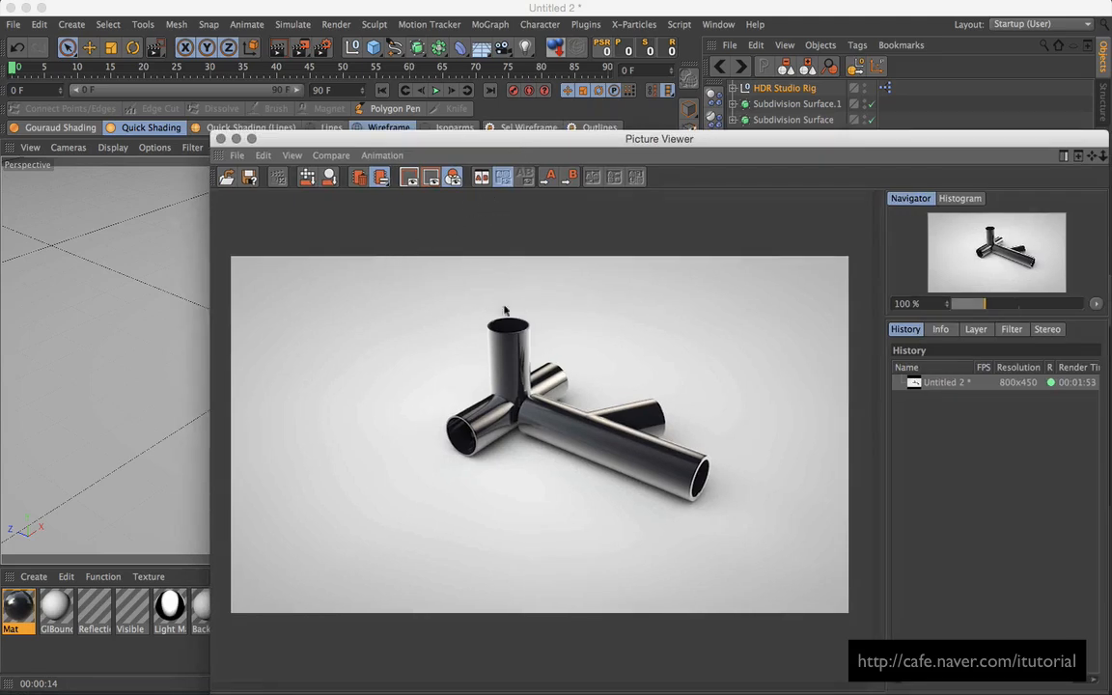
{"action": "left_click_drag", "start_coordinate": [477, 138], "coordinate": [671, 385]}
Step: Deselect the texture tag and switch the viewport to Quick Shading (Lines) to overlay the mesh wireframe
{"action": "left_click", "coordinate": [765, 140]}
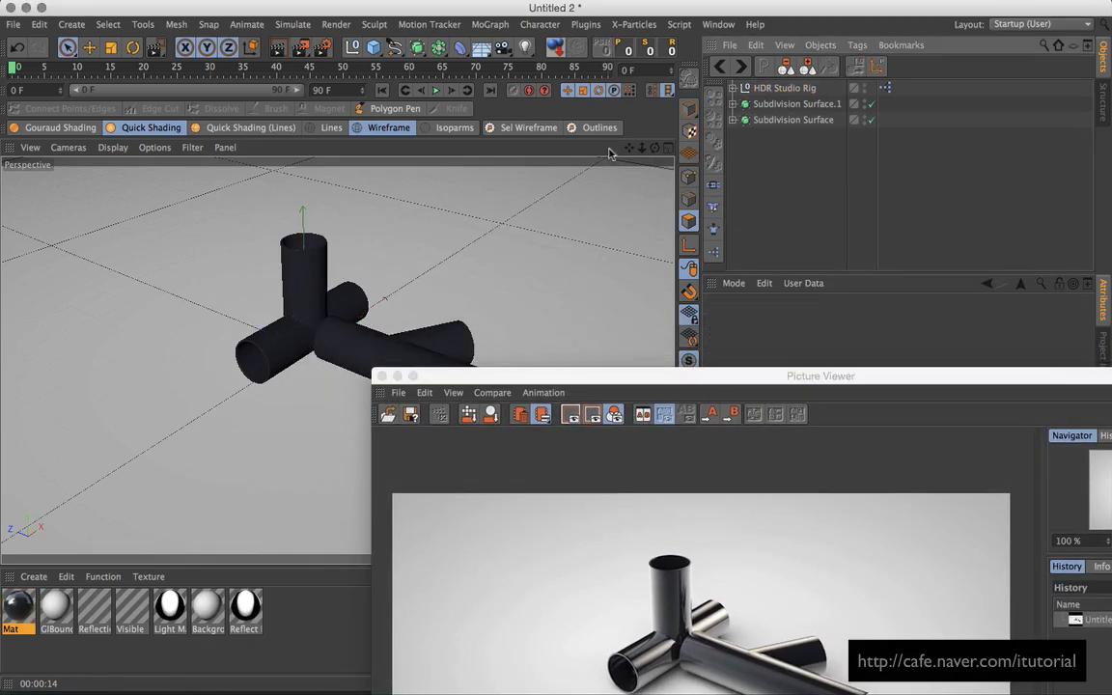
{"action": "left_click", "coordinate": [250, 128]}
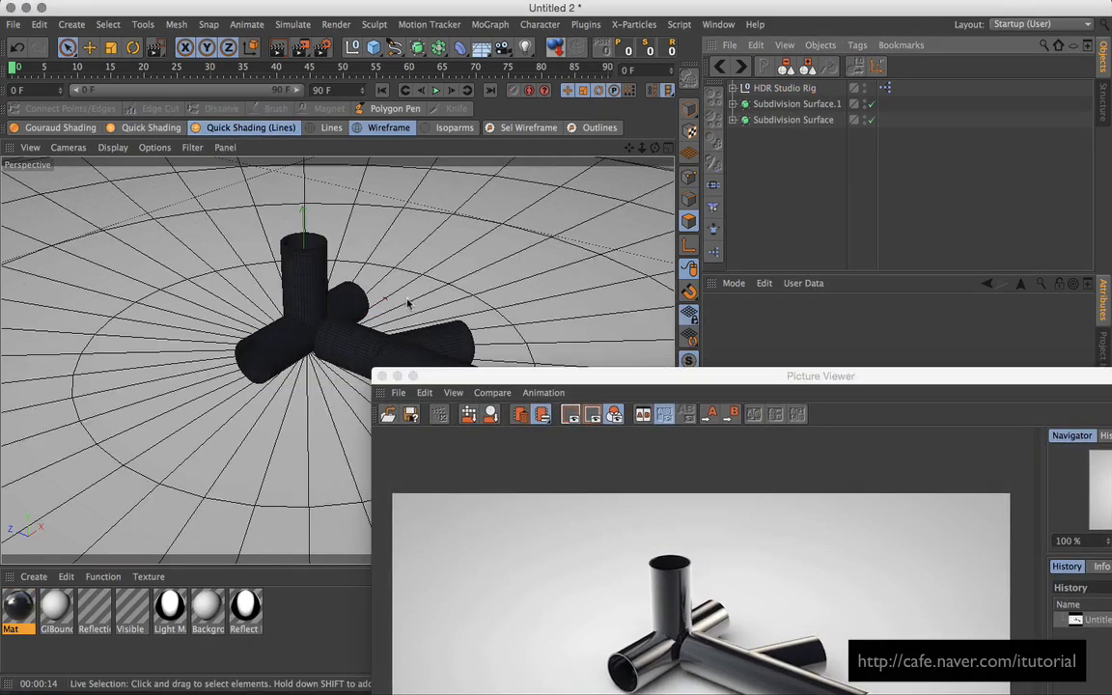
{"action": "right_click_drag", "start_coordinate": [385, 288], "coordinate": [466, 241], "text": "alt"}
{"action": "left_click_drag", "start_coordinate": [466, 240], "coordinate": [422, 248], "text": "alt"}
{"action": "right_click_drag", "start_coordinate": [421, 248], "coordinate": [410, 283], "text": "alt"}
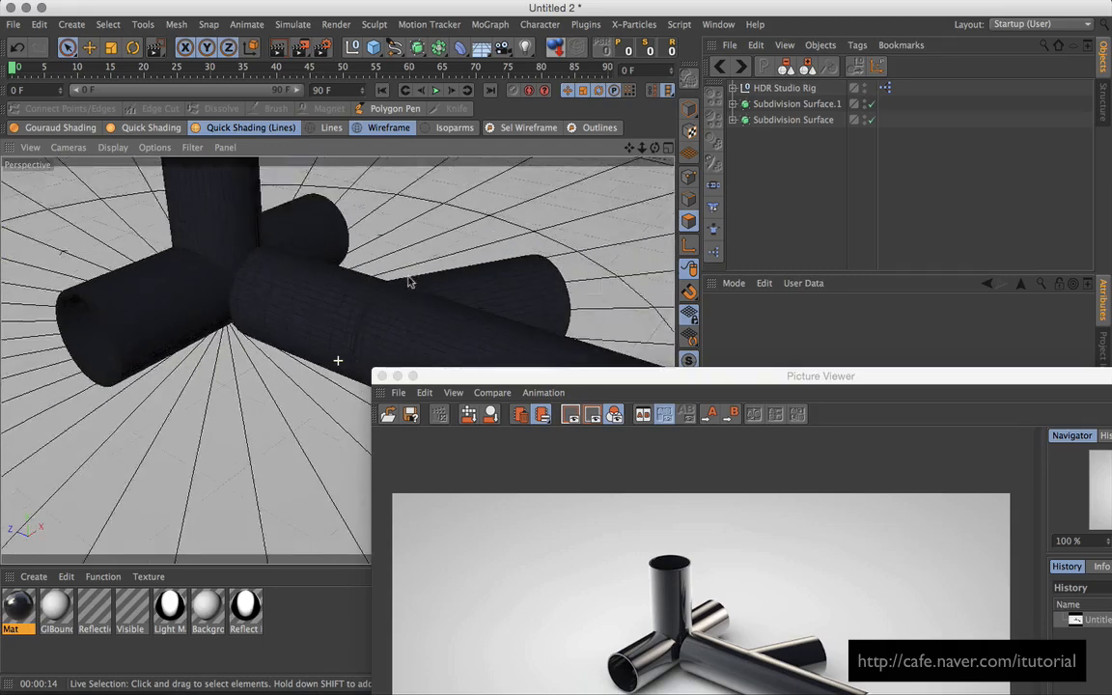
{"action": "left_click_drag", "start_coordinate": [410, 283], "coordinate": [516, 310], "text": "alt"}
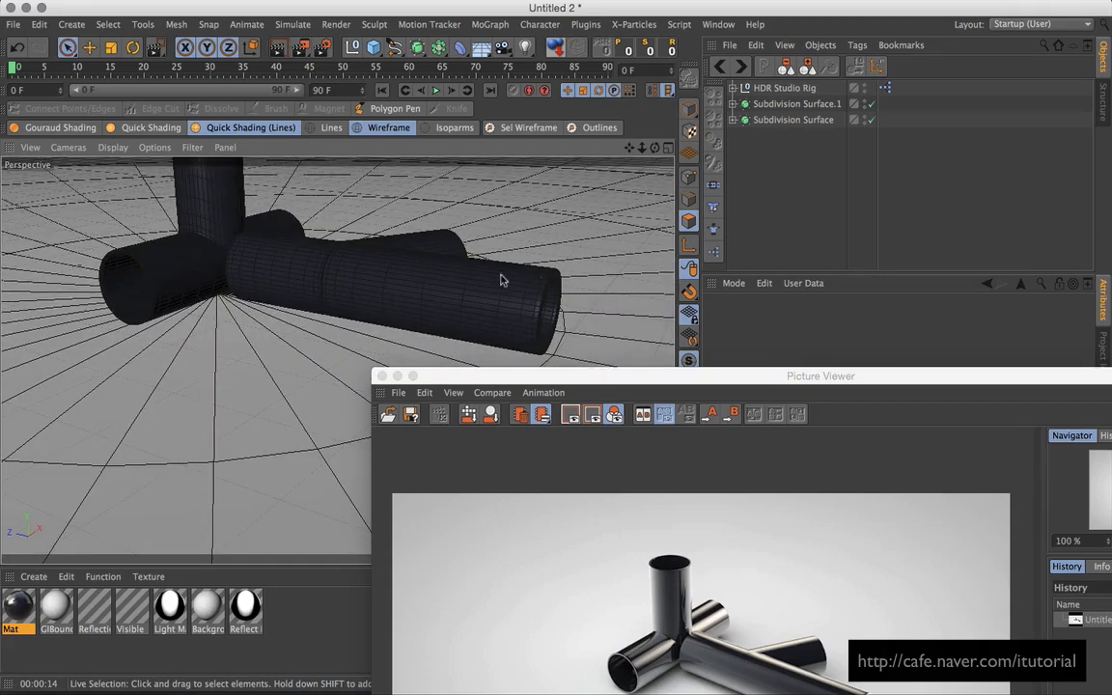
Step: Orbit and dolly the Perspective view to inspect the subdivided mesh on the T-joint tubes
{"action": "left_click_drag", "start_coordinate": [266, 277], "coordinate": [342, 296], "text": "alt"}
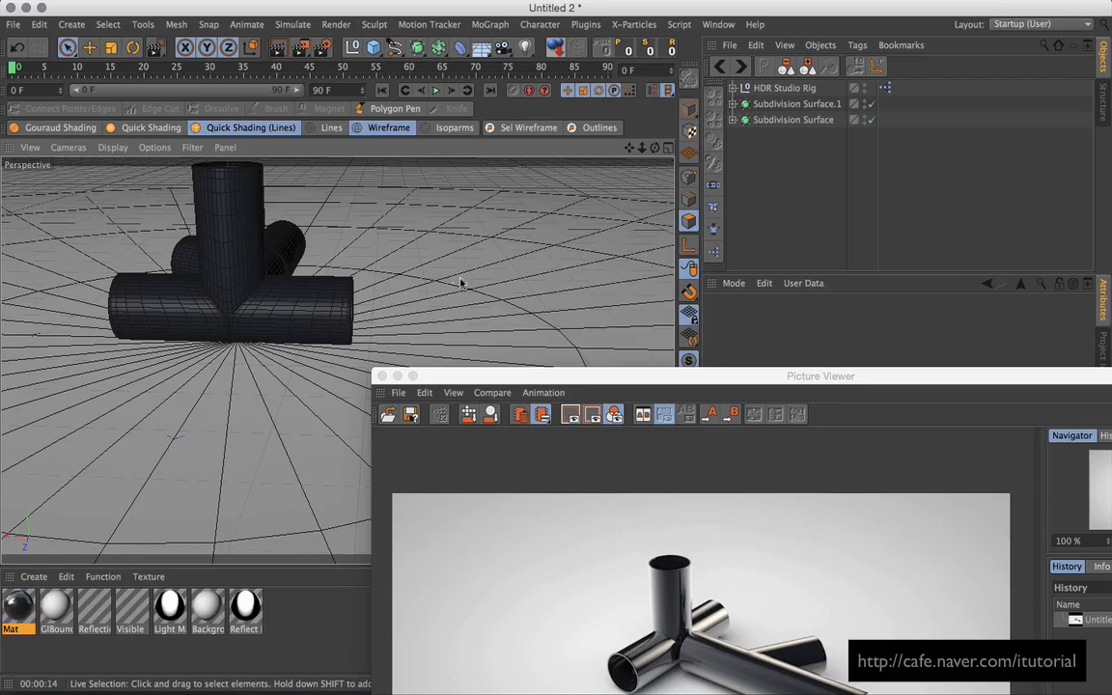
{"action": "left_click_drag", "start_coordinate": [417, 255], "coordinate": [410, 298], "text": "alt"}
{"action": "right_click_drag", "start_coordinate": [442, 292], "coordinate": [343, 361], "text": "alt"}
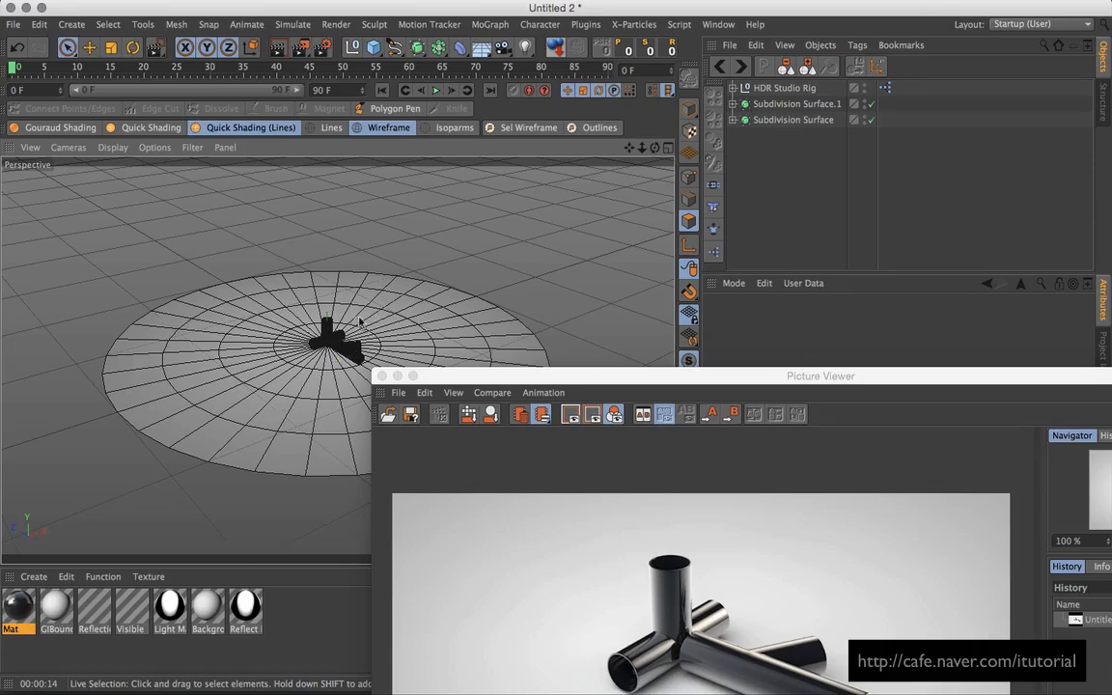
{"action": "right_click_drag", "start_coordinate": [360, 321], "coordinate": [507, 246], "text": "alt"}
{"action": "middle_click_drag", "start_coordinate": [466, 245], "coordinate": [443, 324], "text": "alt"}
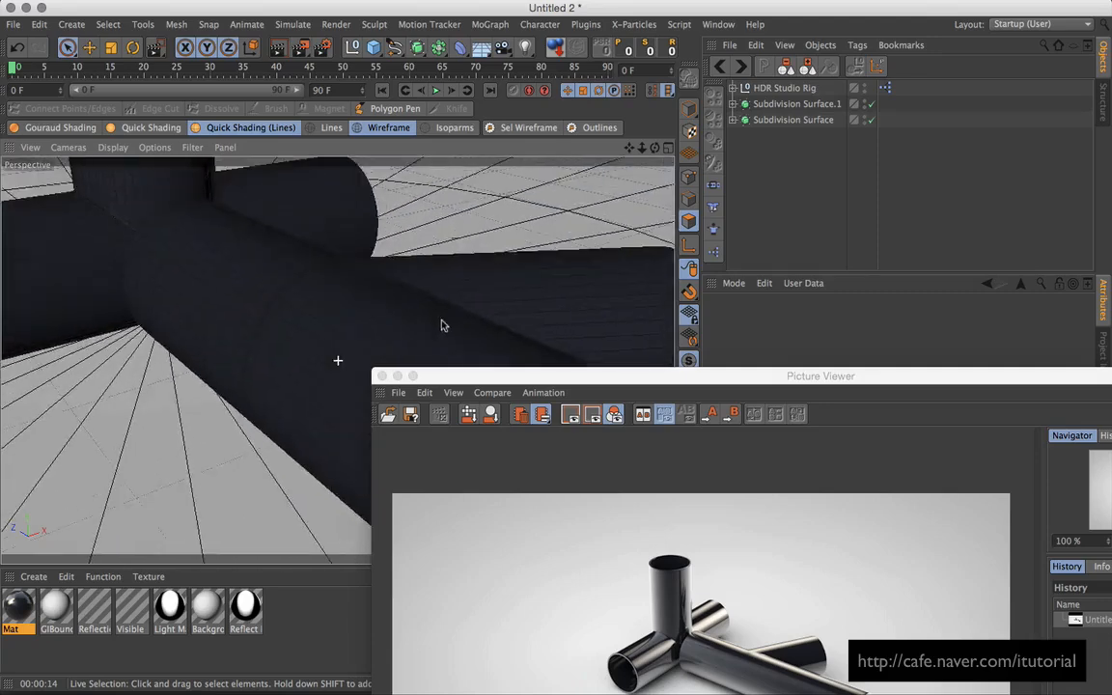
{"action": "left_click_drag", "start_coordinate": [442, 324], "coordinate": [426, 306], "text": "alt"}
{"action": "middle_click_drag", "start_coordinate": [426, 306], "coordinate": [430, 269], "text": "alt"}
{"action": "left_click_drag", "start_coordinate": [431, 293], "coordinate": [462, 262], "text": "alt"}
{"action": "right_click_drag", "start_coordinate": [462, 263], "coordinate": [434, 333], "text": "alt"}
Step: Close the Picture Viewer, leaving the pipe junction viewed from above in the viewport
{"action": "left_click_drag", "start_coordinate": [520, 373], "coordinate": [466, 165]}
{"action": "left_click", "coordinate": [328, 166]}
{"action": "right_click_drag", "start_coordinate": [408, 243], "coordinate": [406, 266], "text": "alt"}
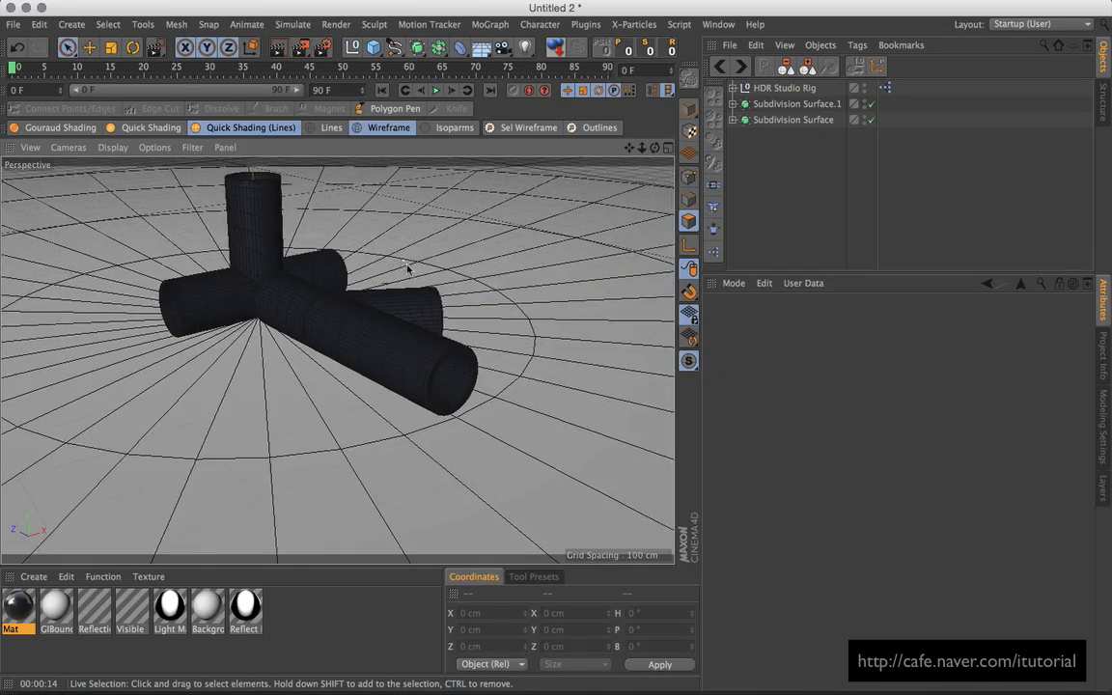
{"action": "left_click_drag", "start_coordinate": [408, 267], "coordinate": [439, 310], "text": "alt"}
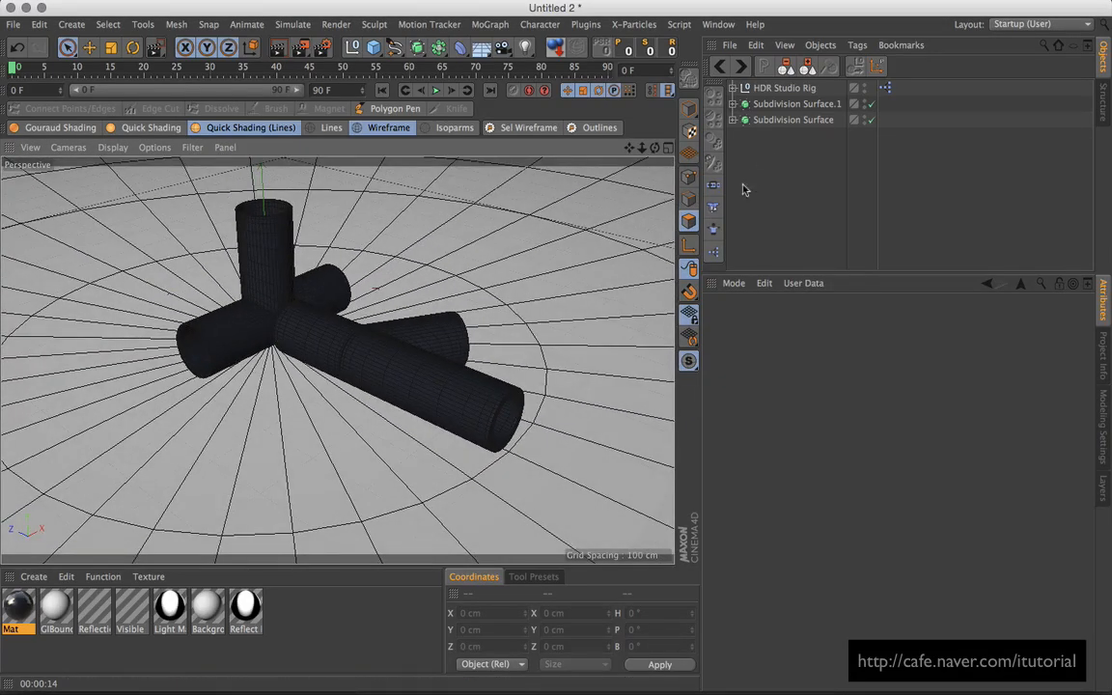